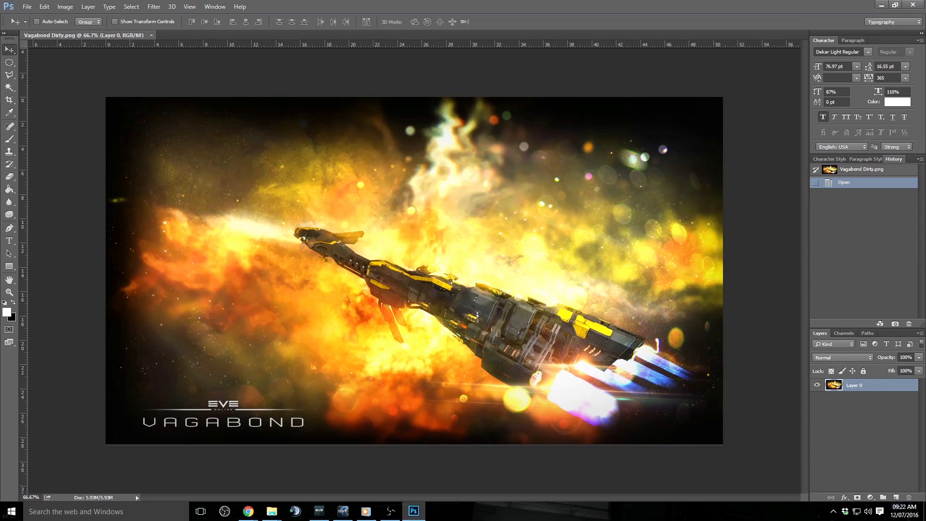
Step: Place the image exefile_2016-05-25_10-19-15 at full canvas size as a new layer above Layer 0
key(alt+Tab)
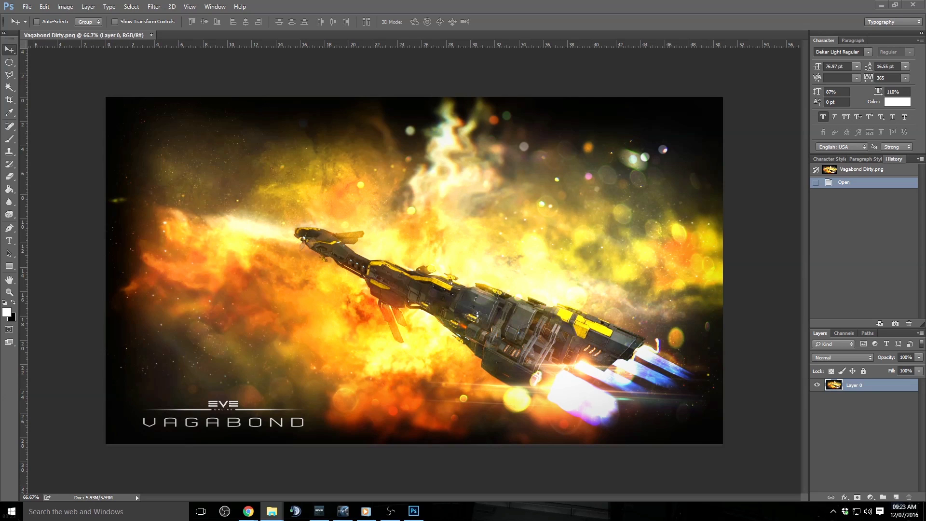
drag(413, 511, 402, 299)
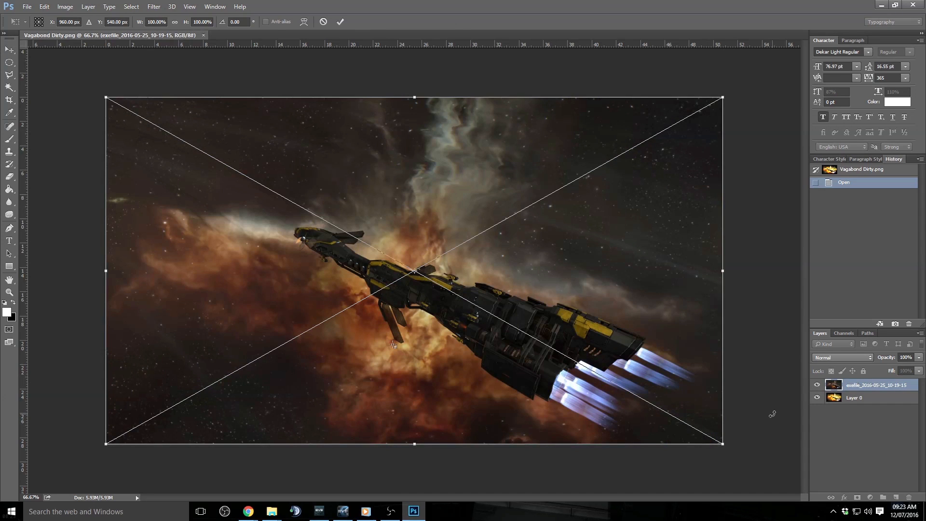
key(Return)
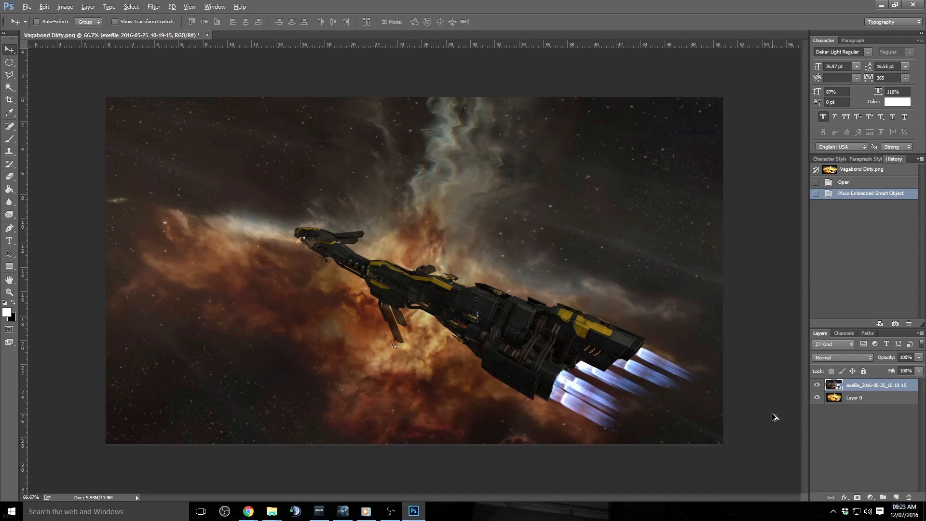
key(alt+Tab)
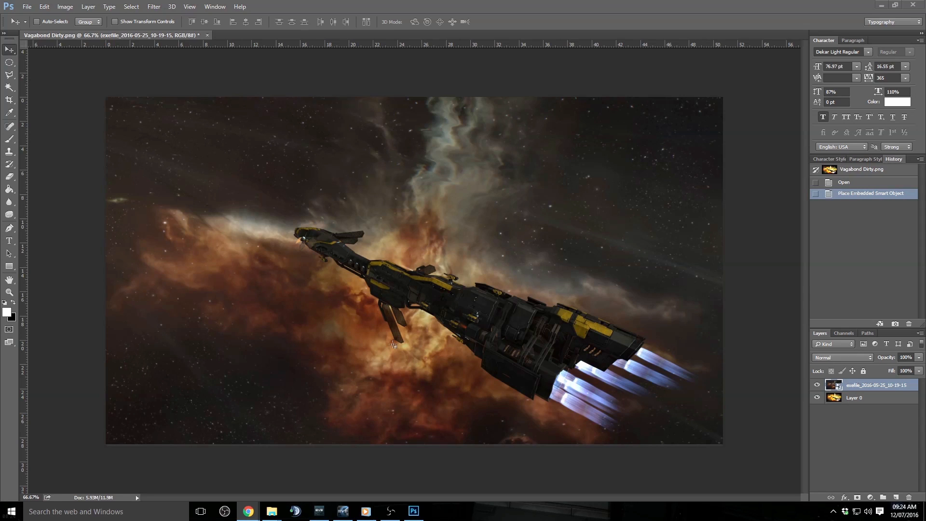
key(alt+Tab)
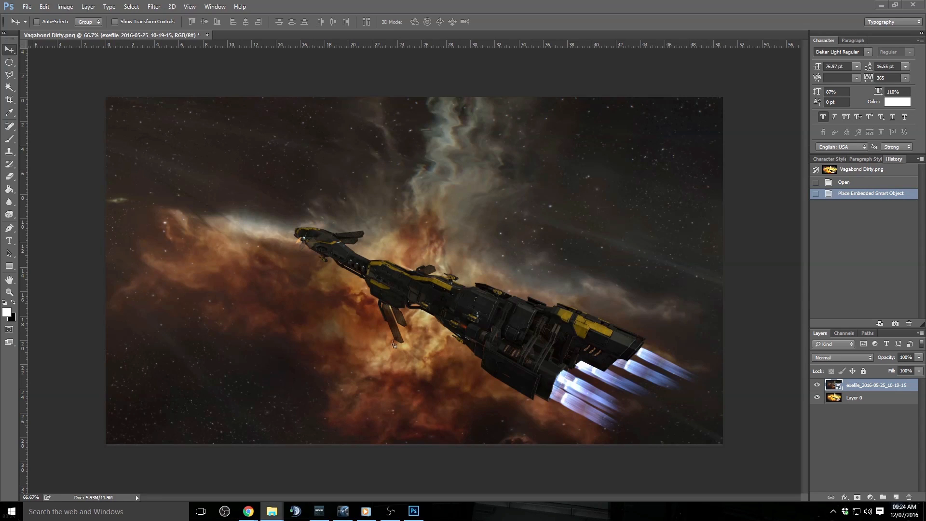
key(alt+Tab)
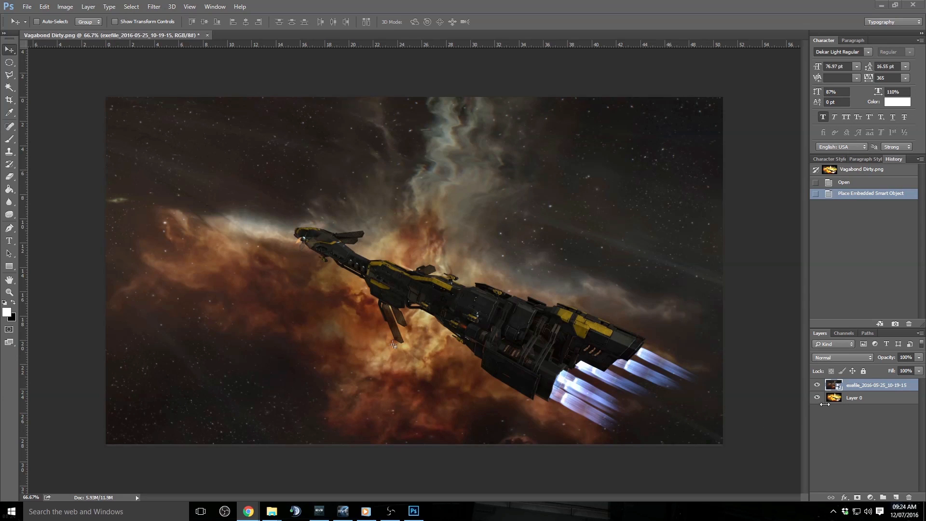
Step: Hide Layer 0 and rasterize the placed exefile_2016-05-25_10-19-15 layer
click(817, 384)
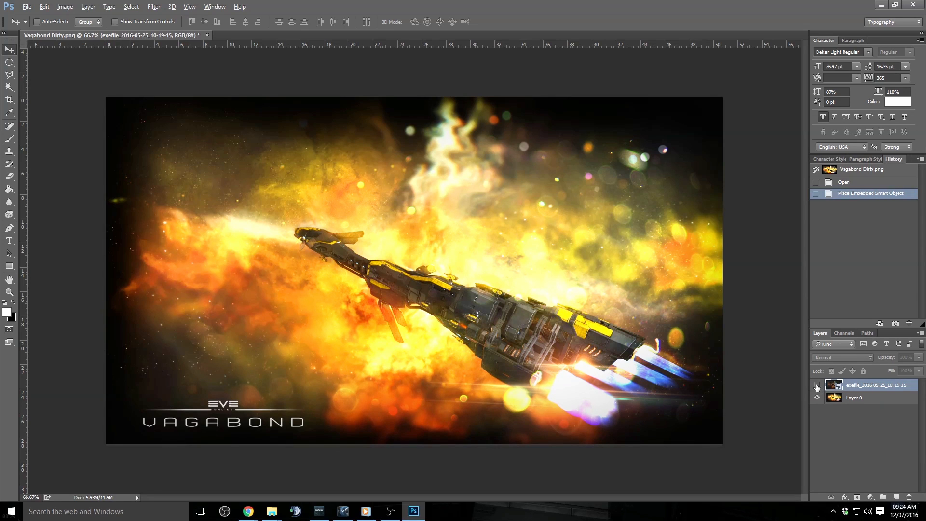
click(818, 385)
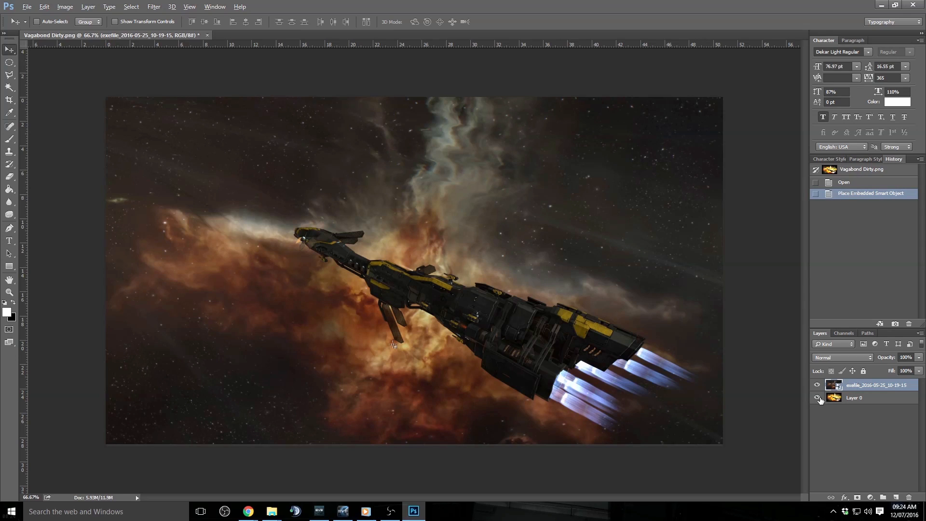
click(819, 398)
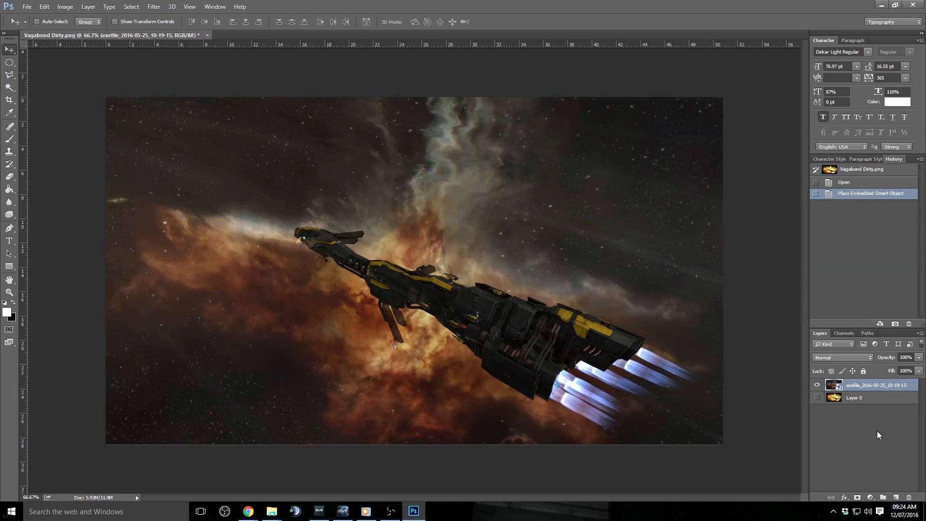
right_click(861, 389)
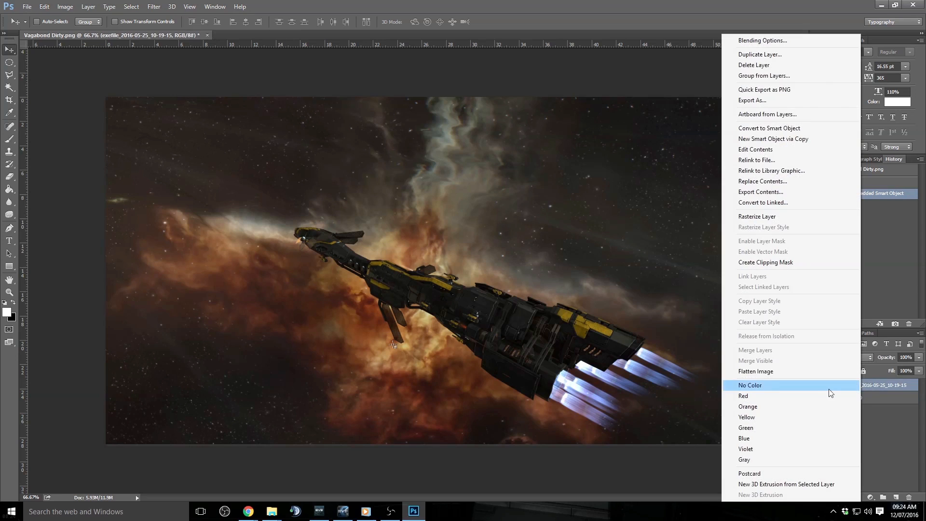
click(810, 216)
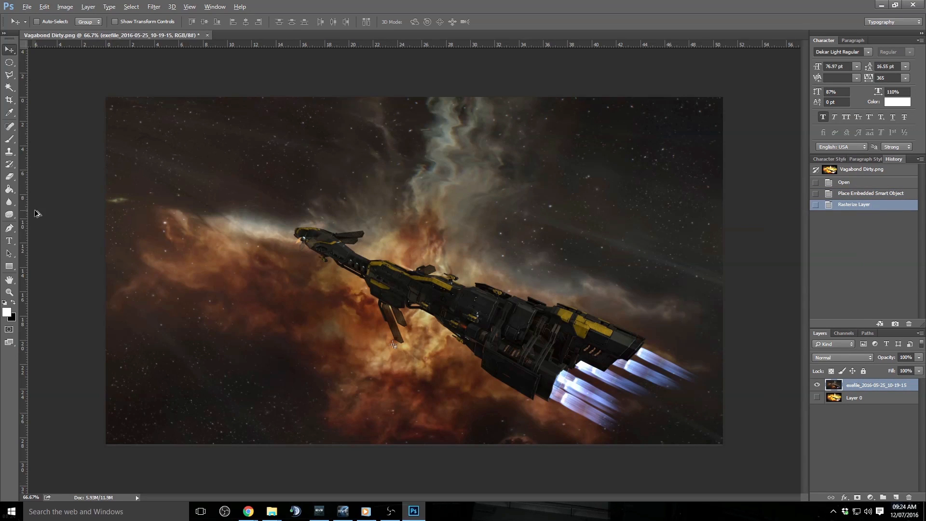
key(alt)
click(9, 292)
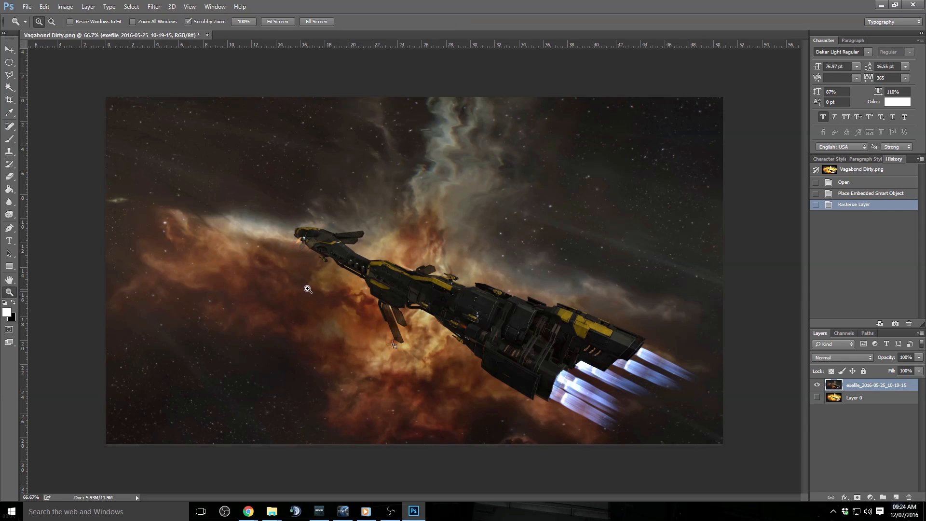
drag(307, 289, 311, 322)
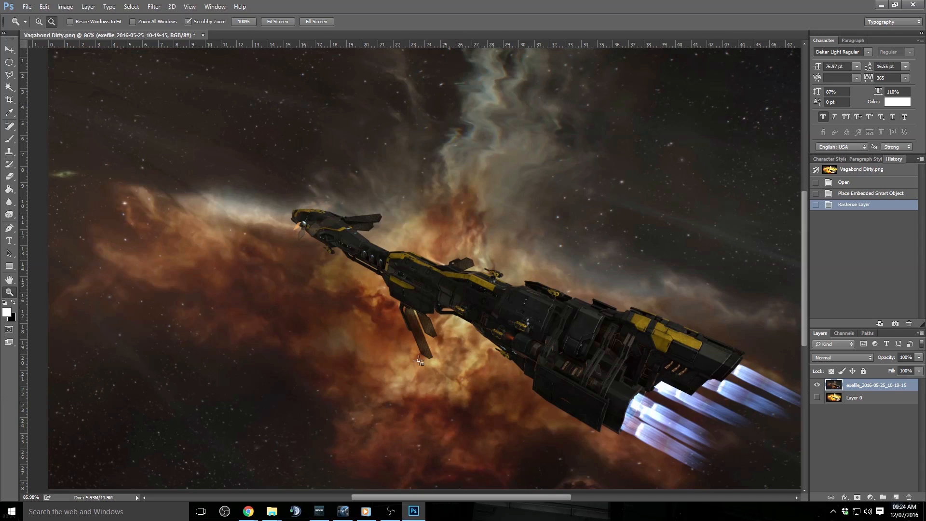
key(alt)
key(alt)
key(alt)
key(alt)
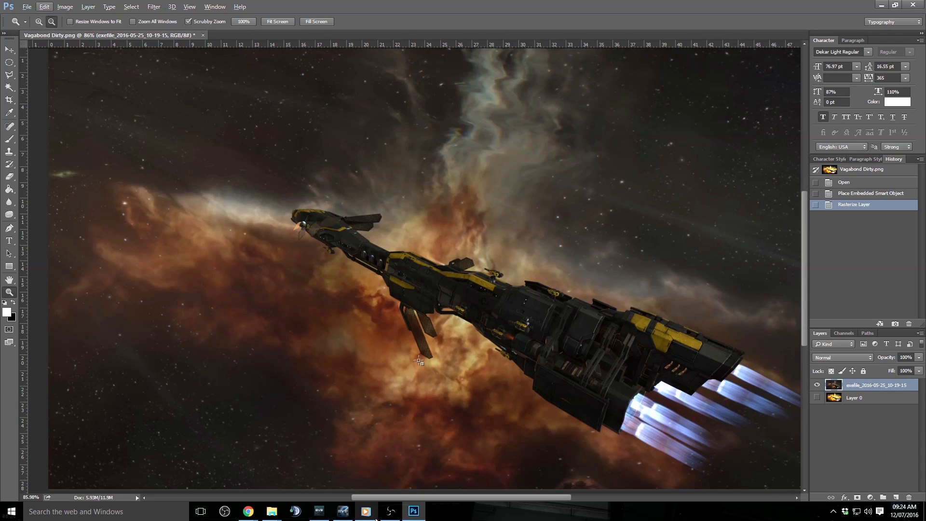
key(alt)
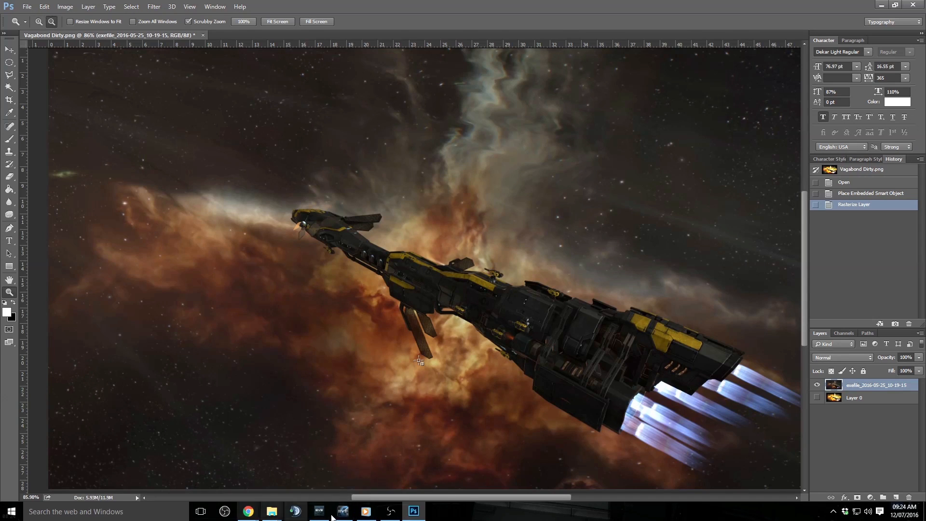
click(388, 515)
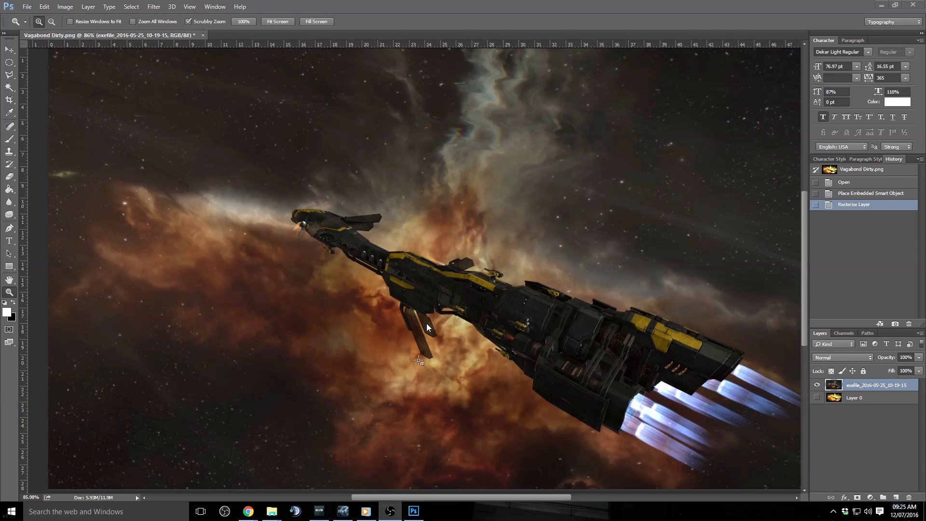
scroll(457, 314, down, 2)
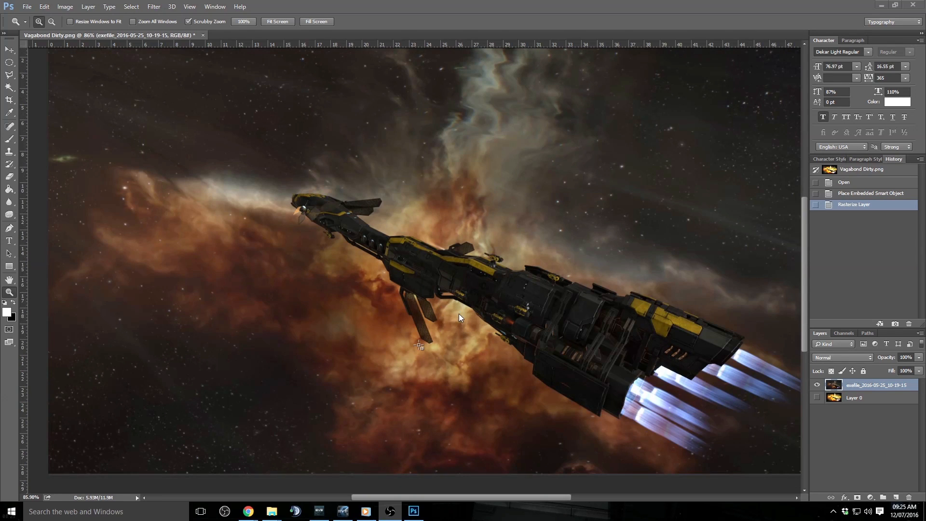
scroll(460, 317, up, 1)
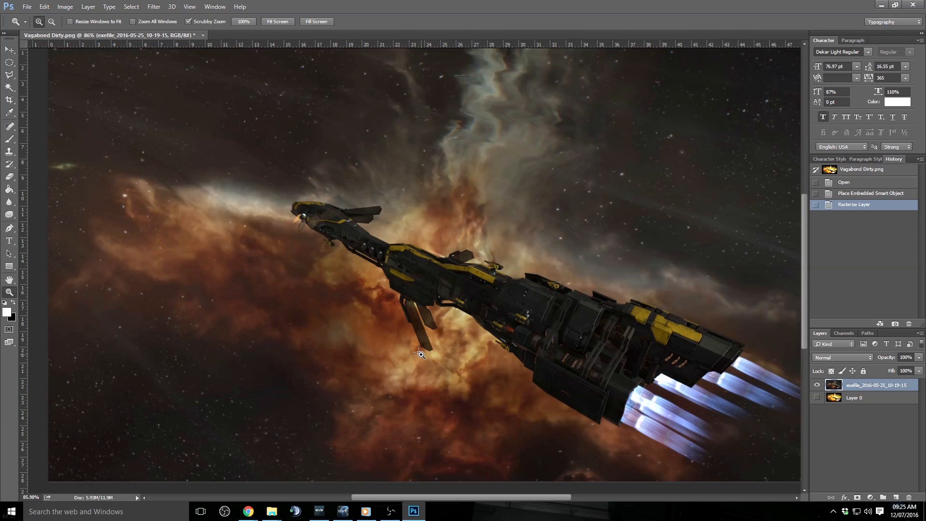
Step: Set up the Clone Stamp tool with a soft 25 px brush at 0% hardness for retouching below the ship's lower fins
drag(421, 354, 503, 432)
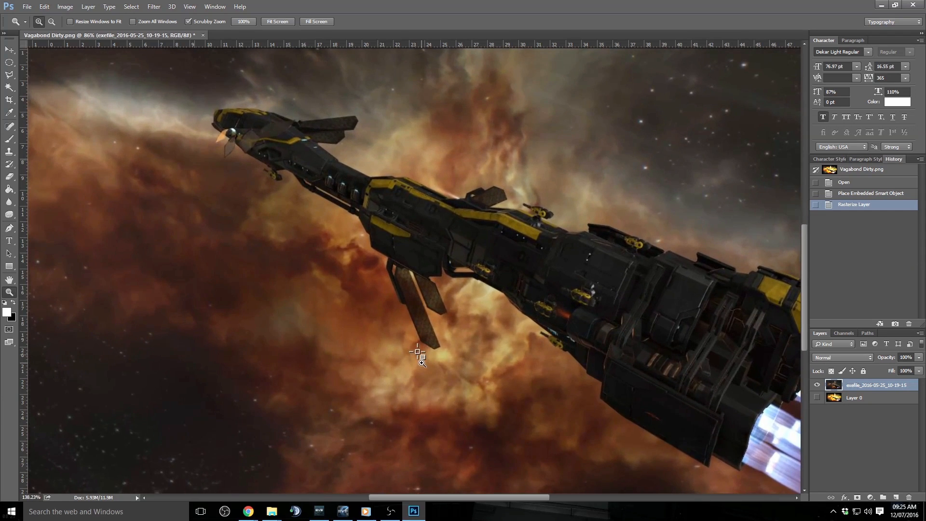
drag(422, 362, 490, 420)
drag(415, 346, 416, 347)
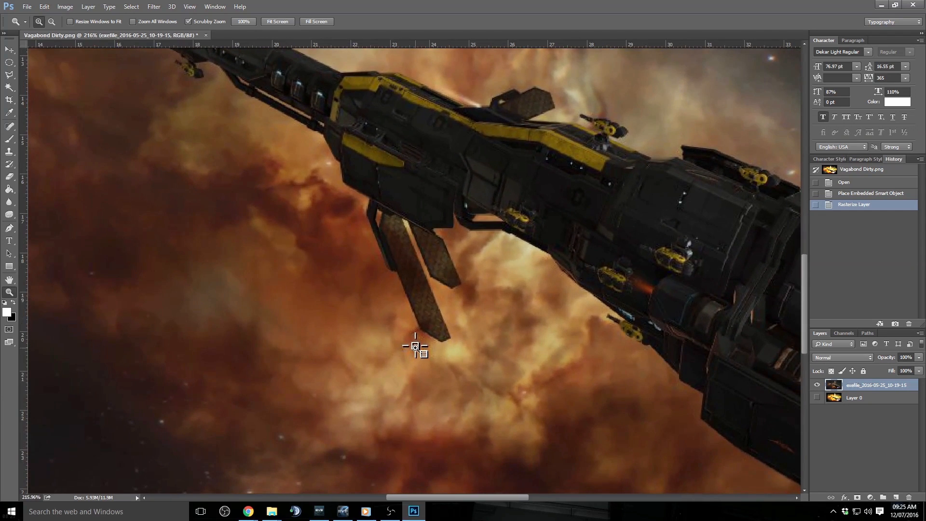
click(10, 152)
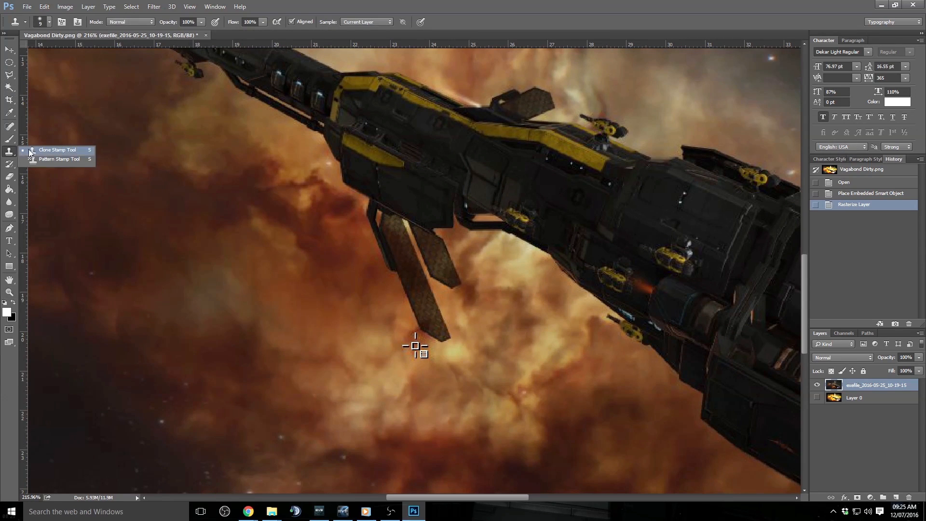
click(74, 149)
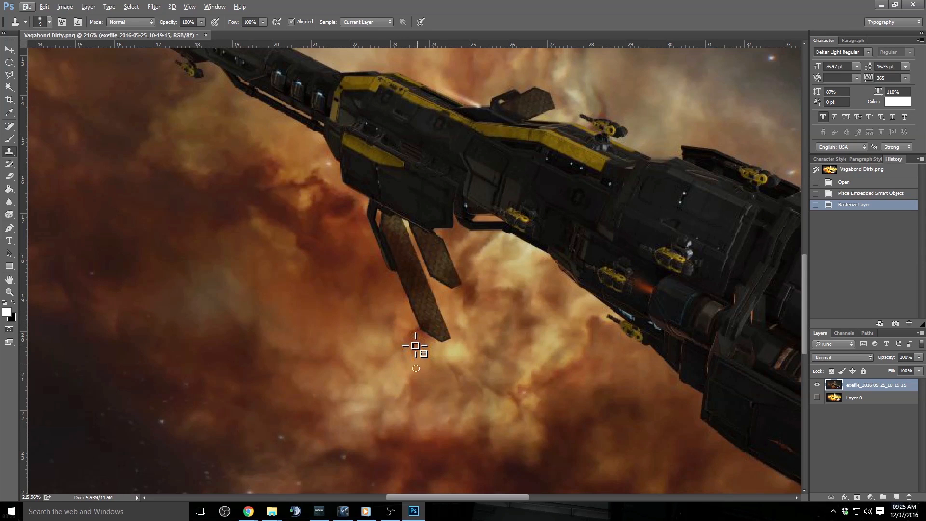
right_click(415, 346)
click(449, 374)
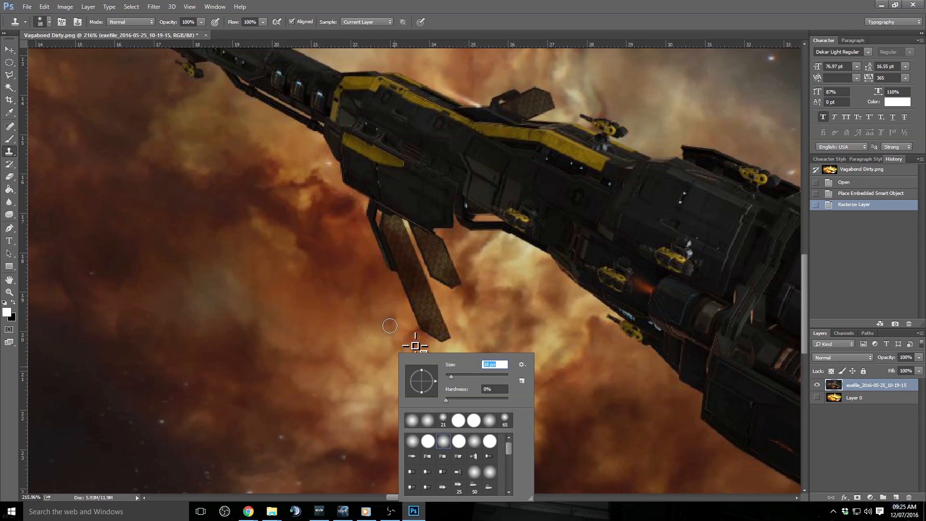
click(446, 446)
key(alt)
key(alt)
click(461, 21)
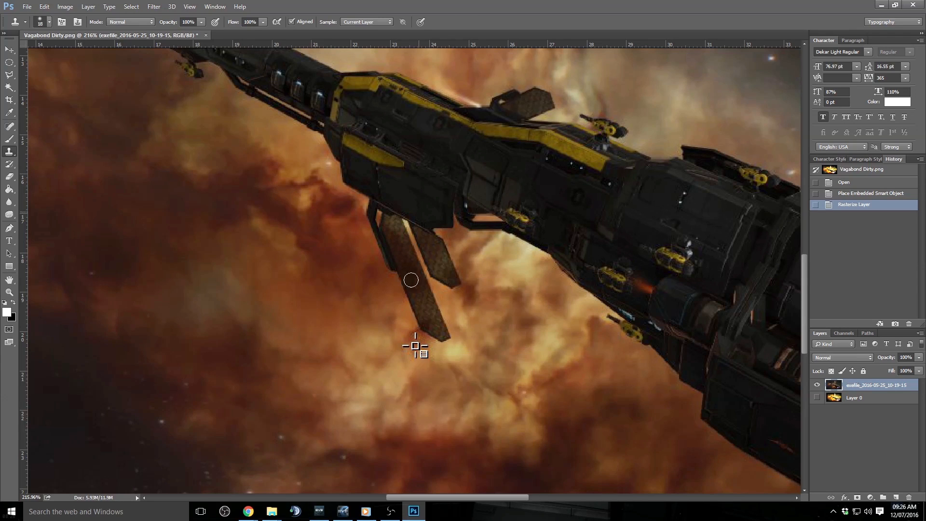
key(bracketright)
key(bracketright)
Step: Clone nearby nebula texture over the small cursor marker below the tip of the ship's lower fin
alt+click(415, 345)
click(415, 344)
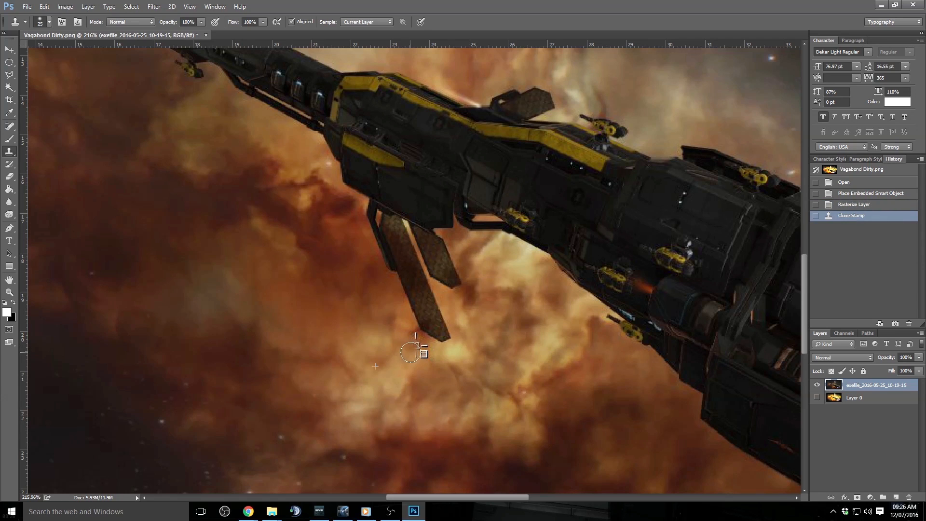
click(418, 346)
click(413, 341)
click(413, 342)
click(415, 343)
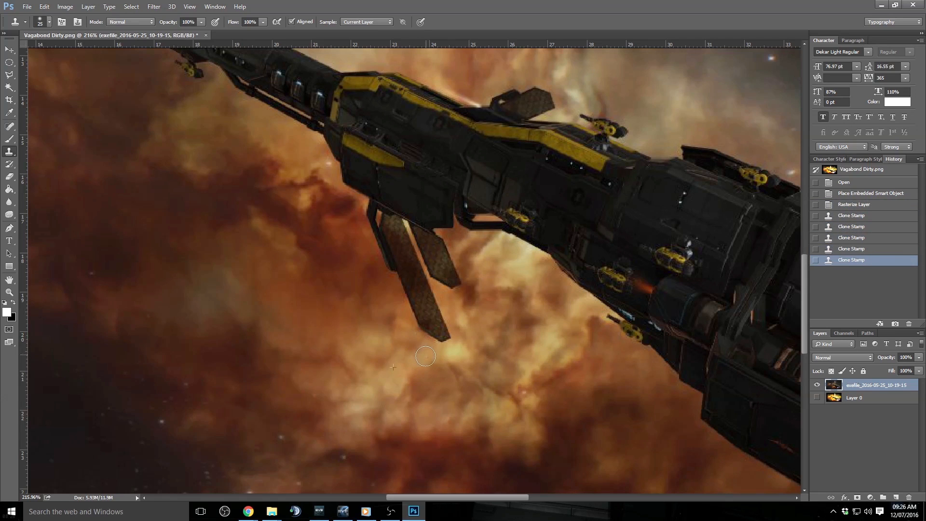
click(412, 341)
click(412, 341)
click(414, 346)
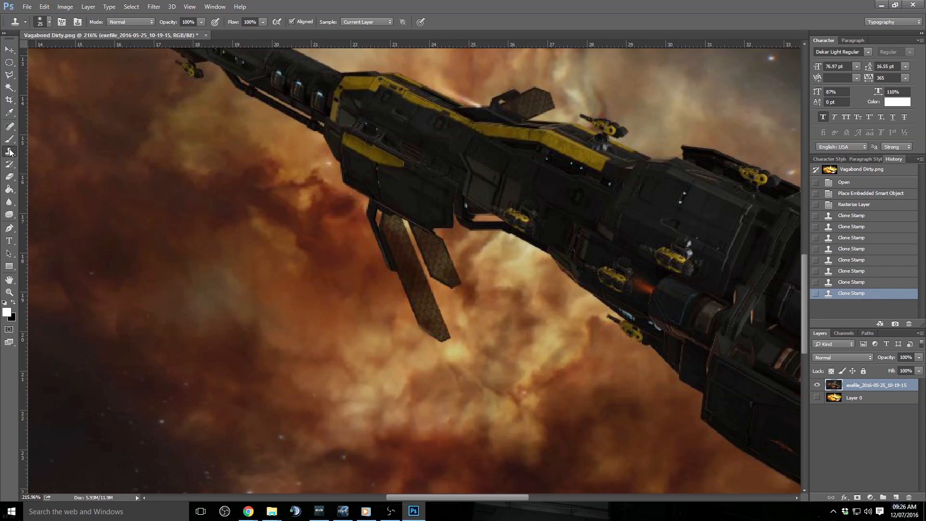
Step: Apply a Brightness/Contrast adjustment to the screenshot layer with brightness 23 and contrast 0
click(10, 293)
right_click(264, 247)
click(311, 256)
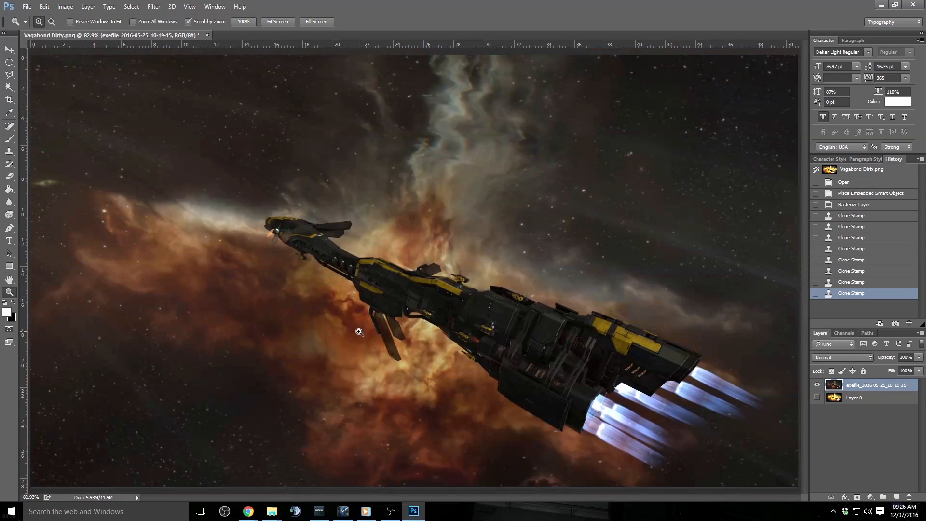
click(386, 345)
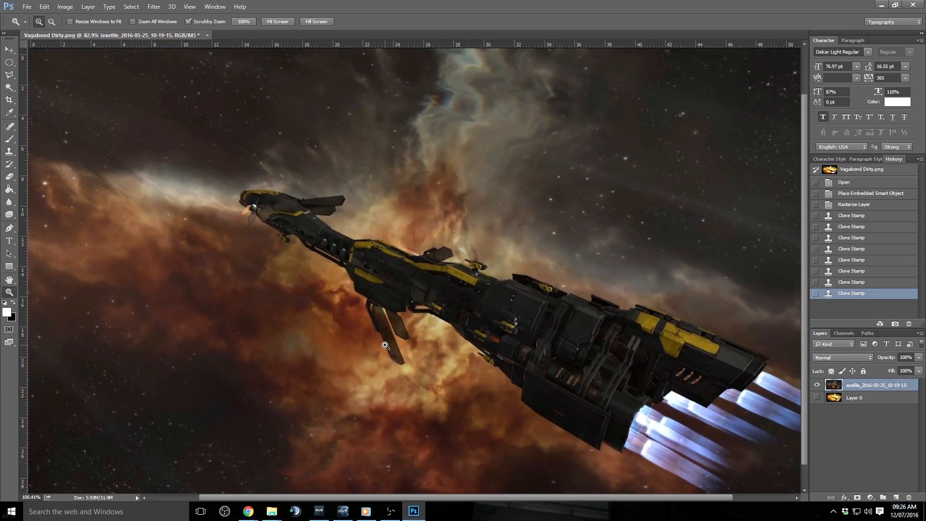
click(65, 7)
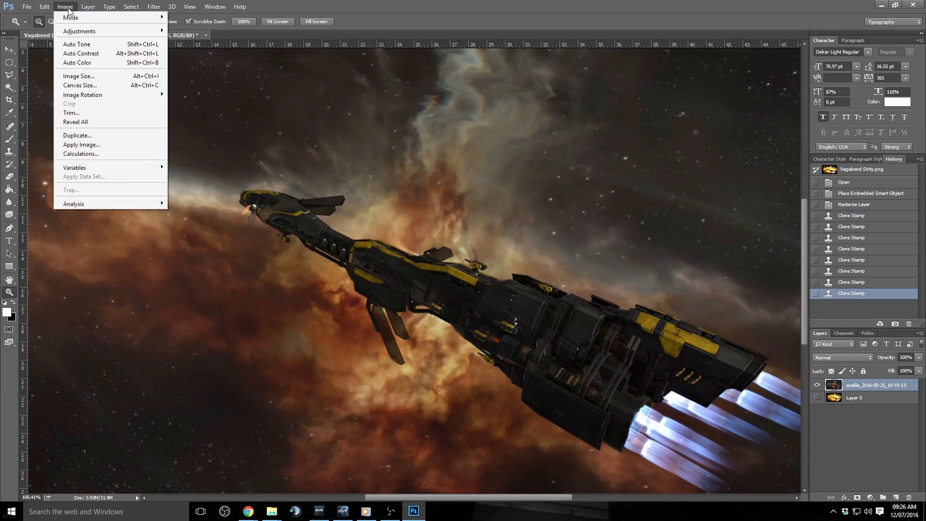
mouse_move(75, 32)
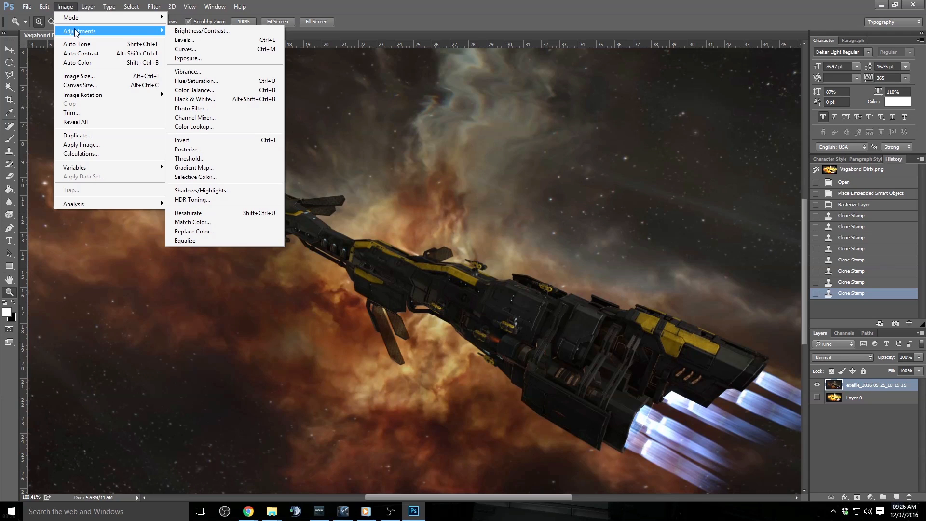
click(233, 31)
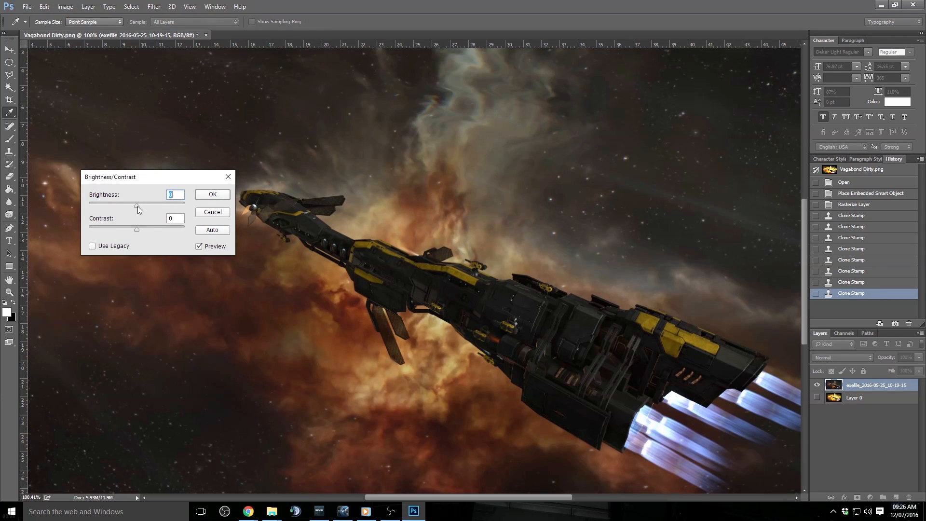
drag(138, 205, 141, 206)
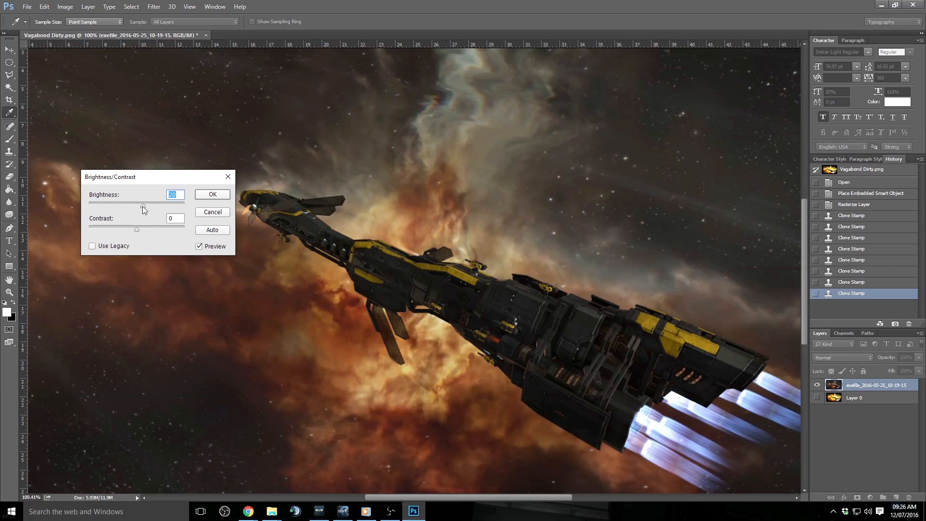
click(211, 197)
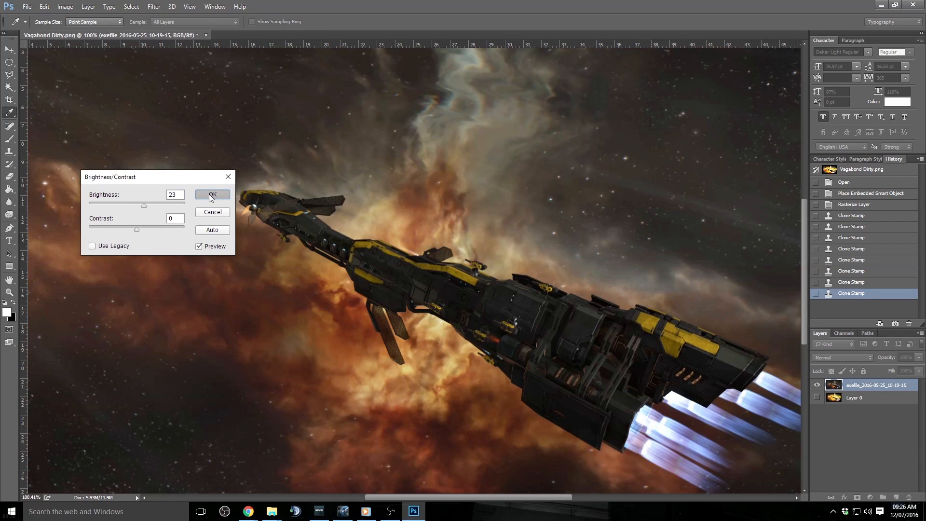
click(211, 197)
key(z)
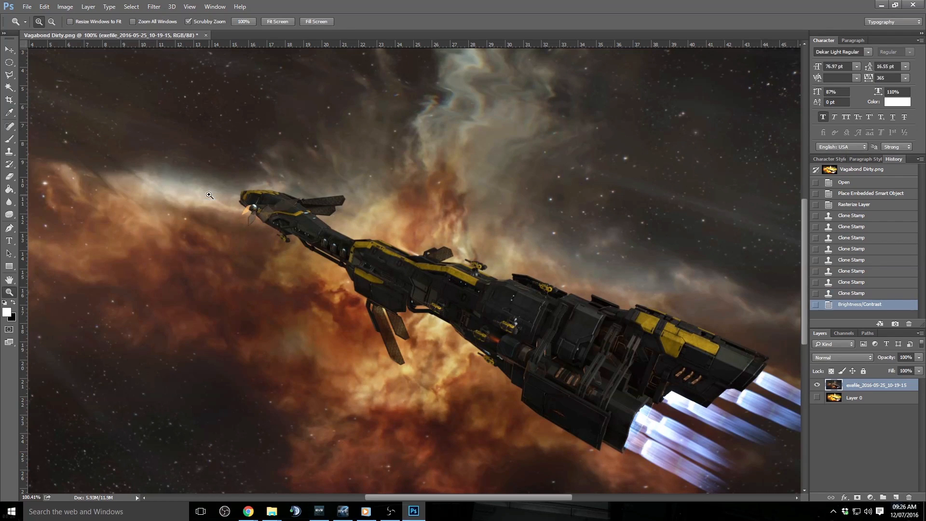
Step: Apply a Hue/Saturation adjustment with saturation +27 to the screenshot layer, and compare the image before and after it
click(66, 7)
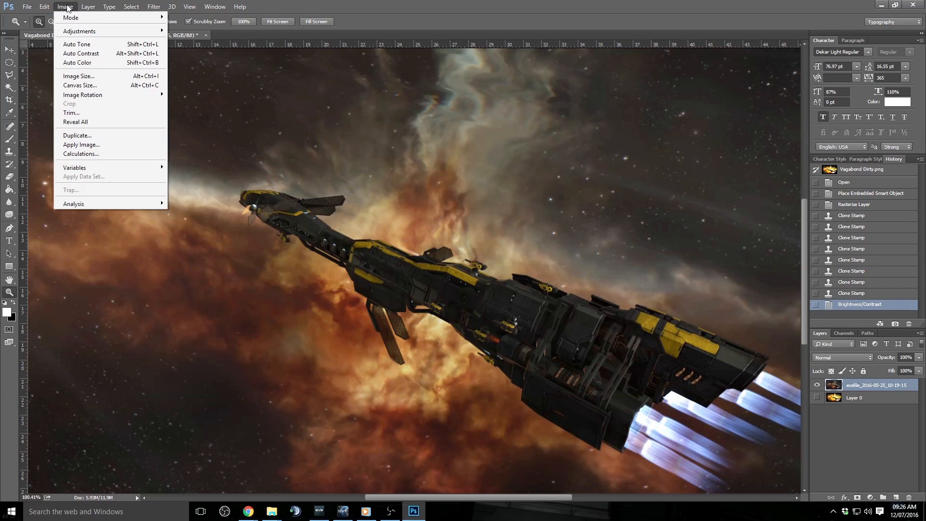
mouse_move(83, 31)
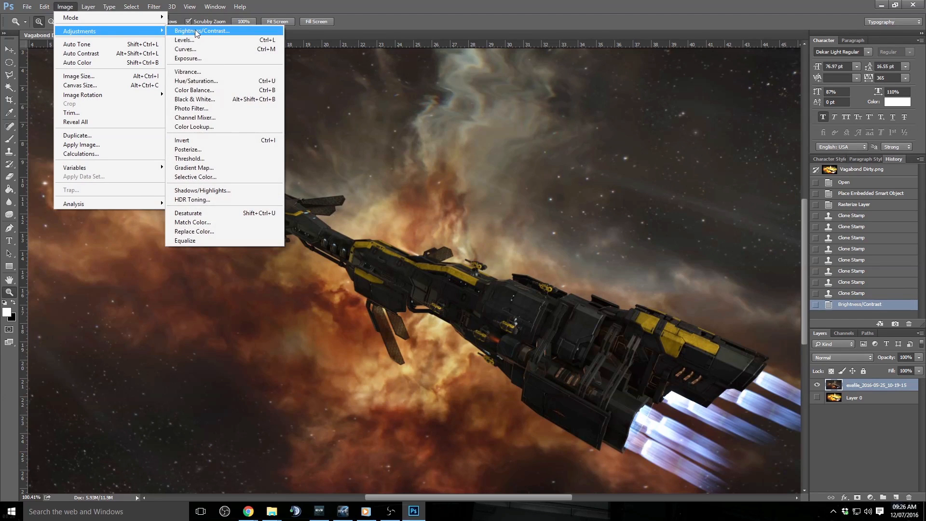
click(222, 80)
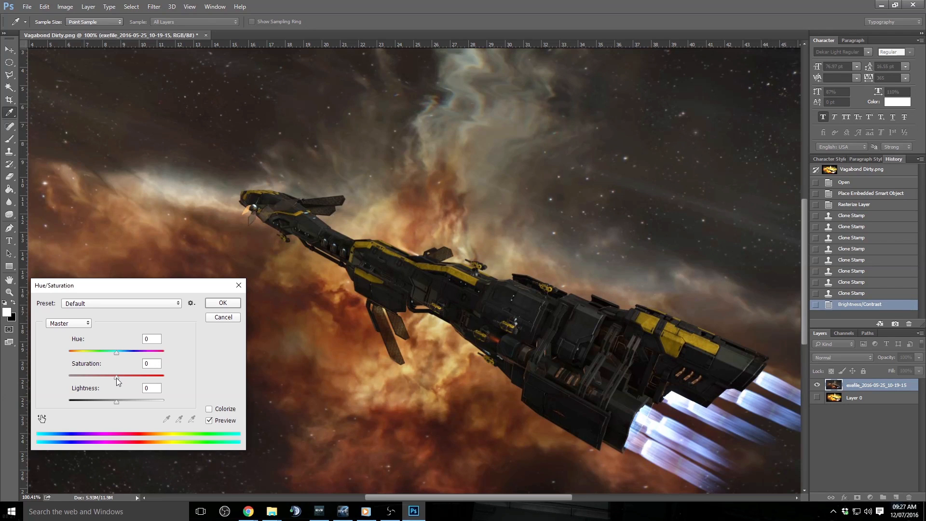
drag(117, 378, 166, 378)
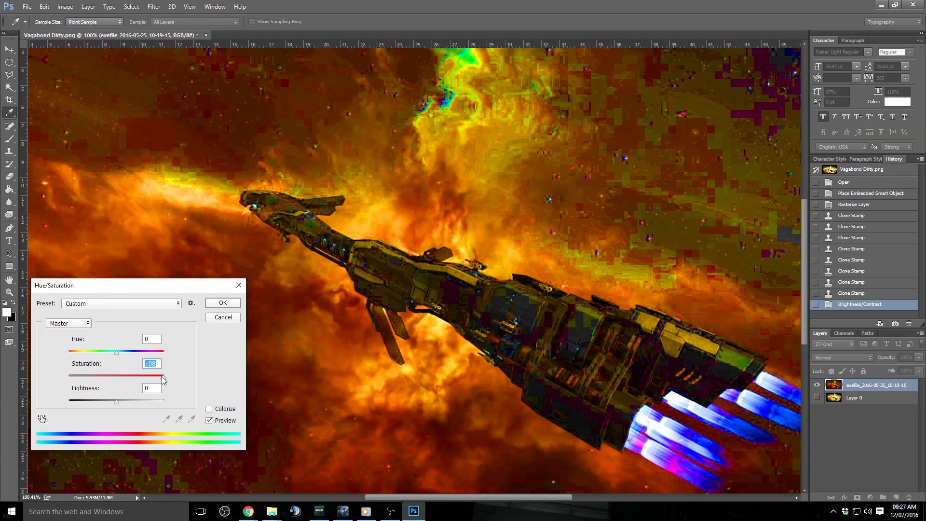
drag(161, 376, 124, 374)
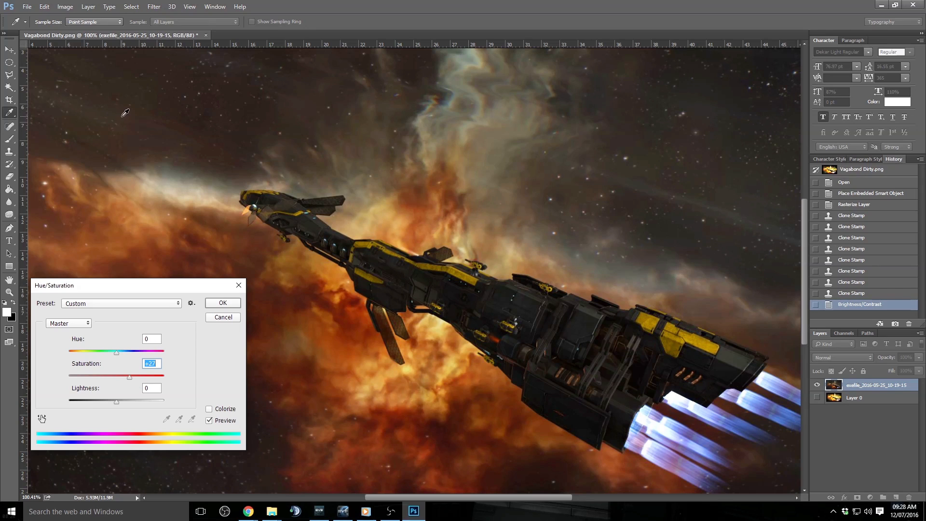
click(222, 304)
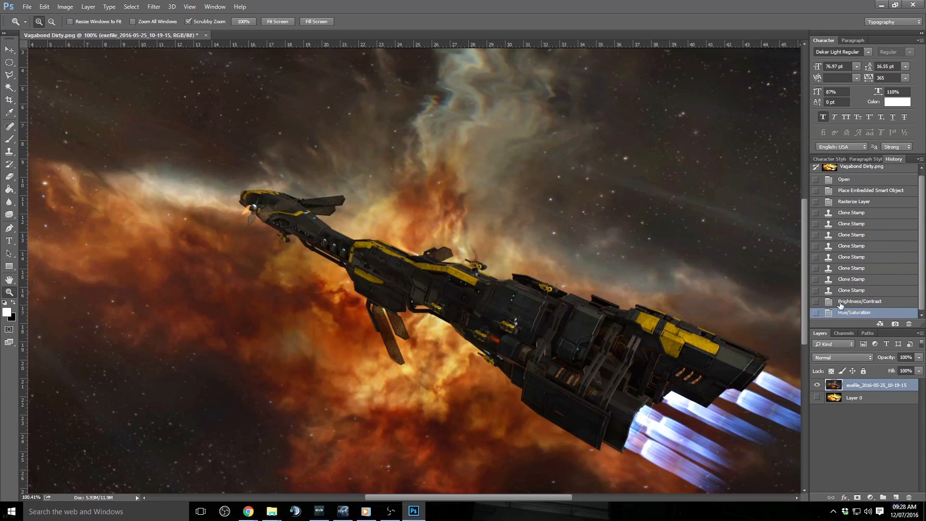
click(861, 303)
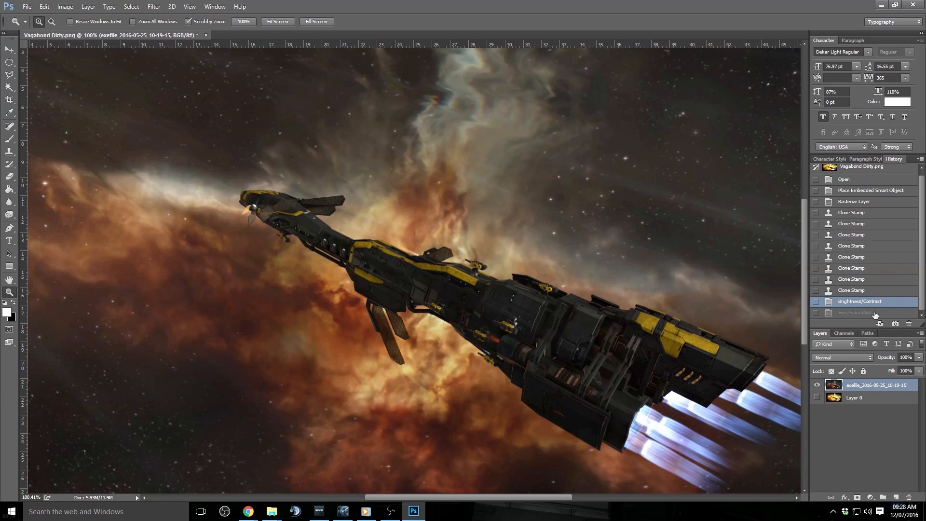
click(876, 314)
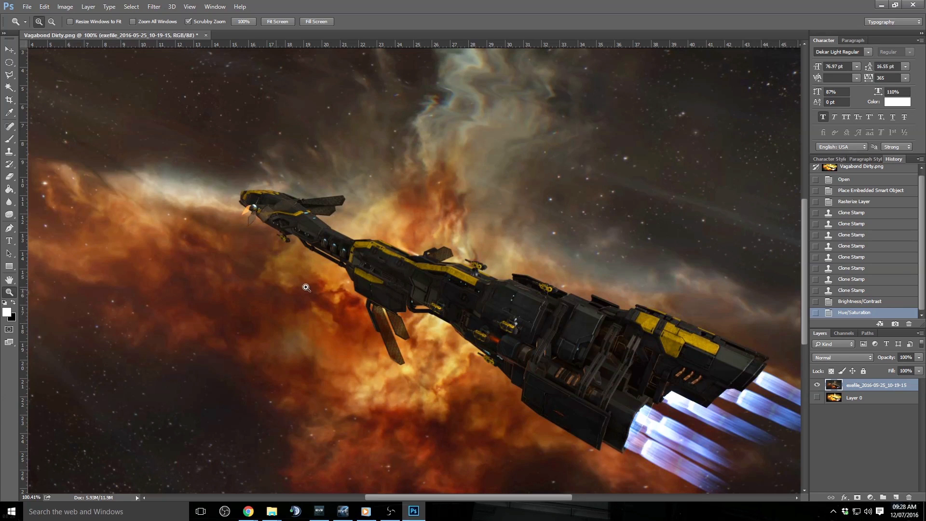
Step: Duplicate the exefile_2016-05-25_10-19-15 layer and hide the original beneath the copy
right_click(858, 387)
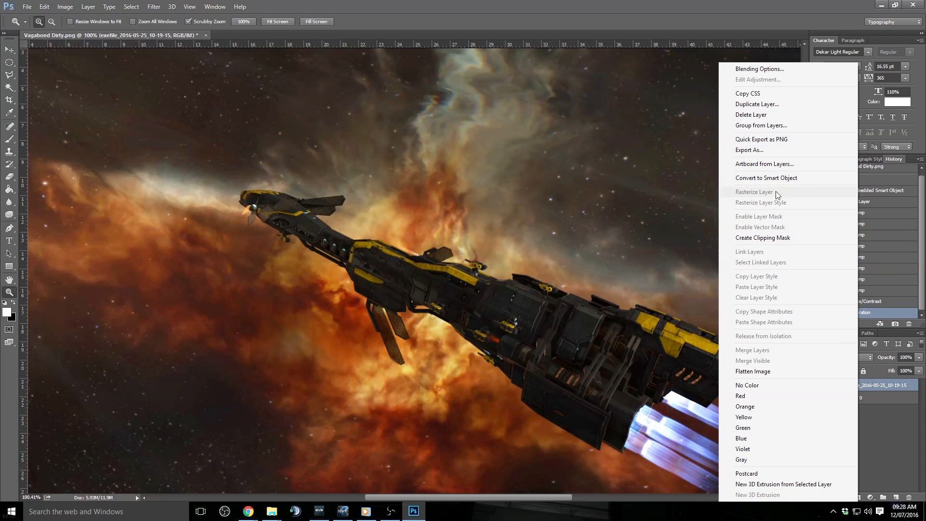
click(756, 104)
click(547, 163)
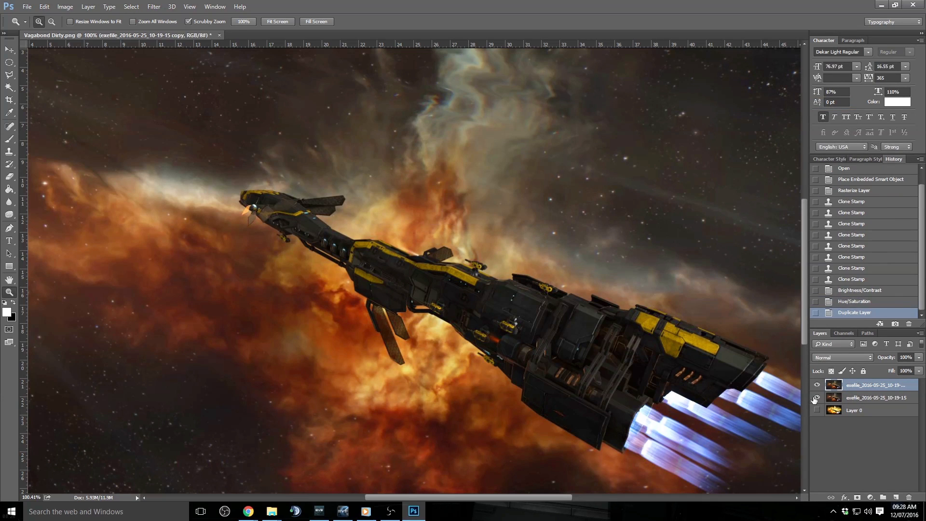
click(883, 399)
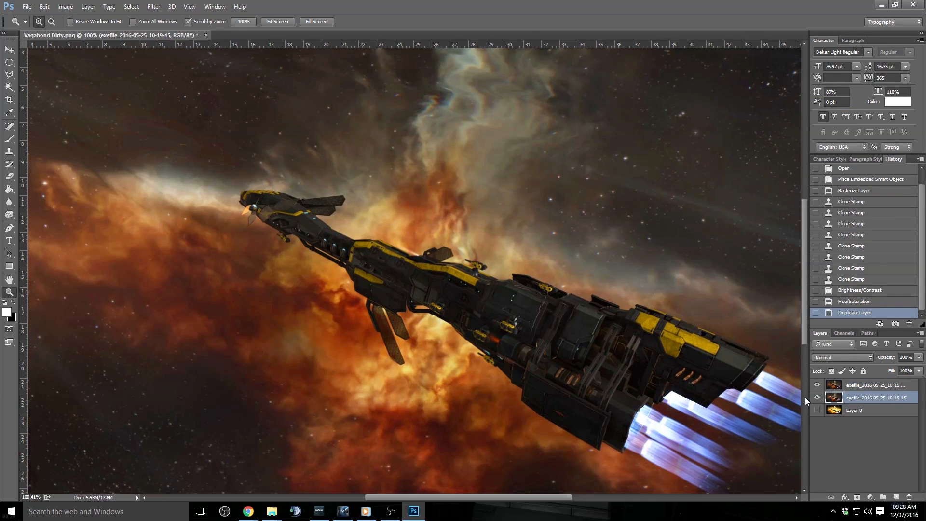
click(817, 397)
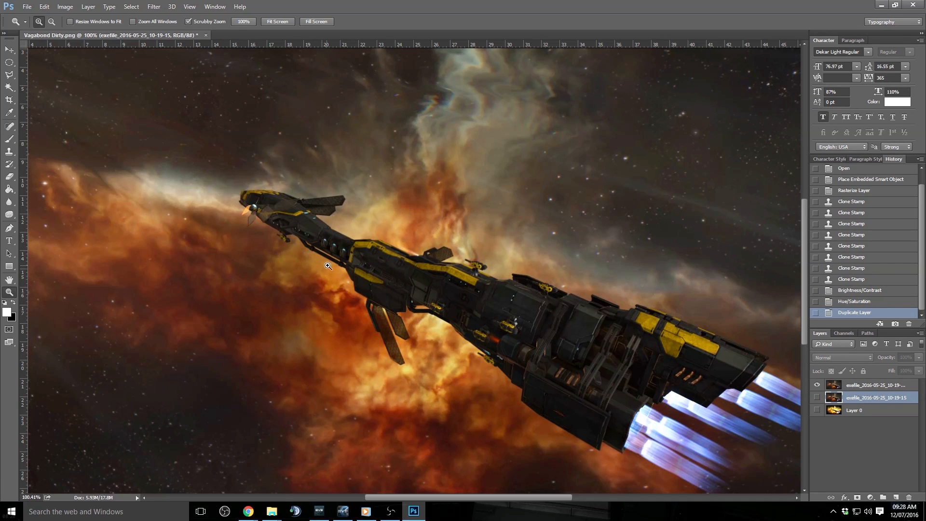
Step: Start a Tilt-Shift blur on the duplicate layer and angle its focus band along the ship's diagonal, wide enough to cover the hull
drag(322, 267, 314, 269)
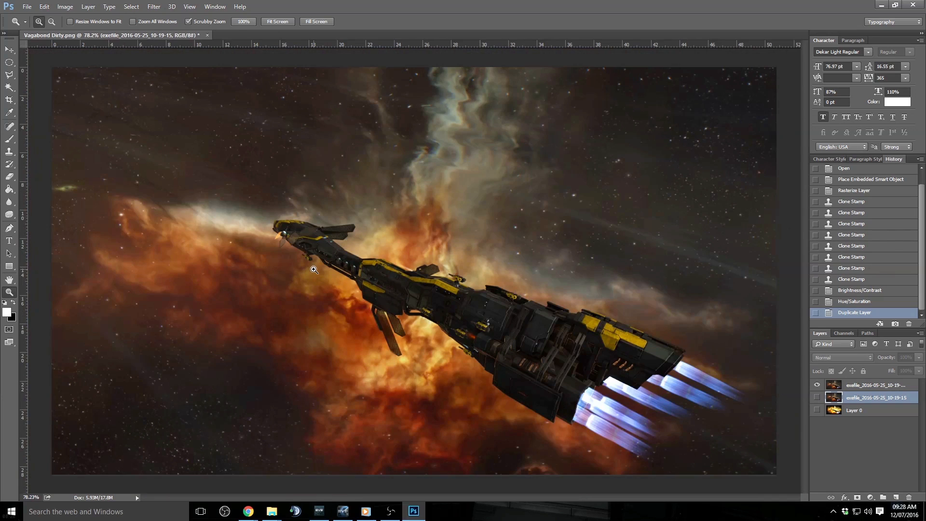
drag(416, 280, 475, 365)
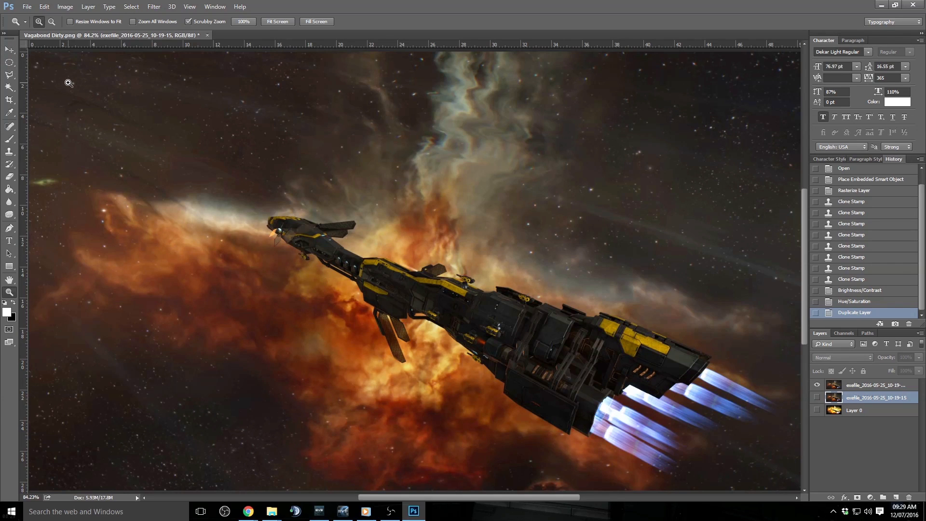
click(88, 7)
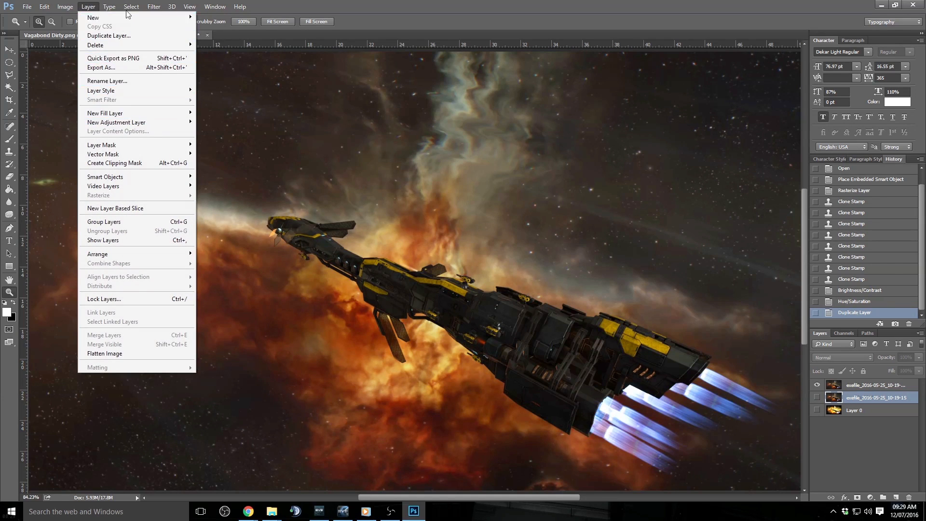
mouse_move(126, 11)
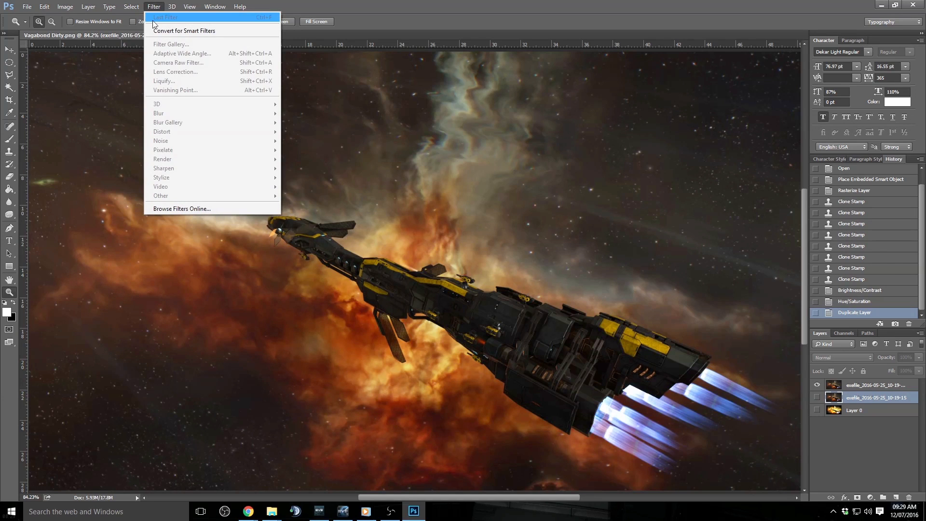
click(863, 384)
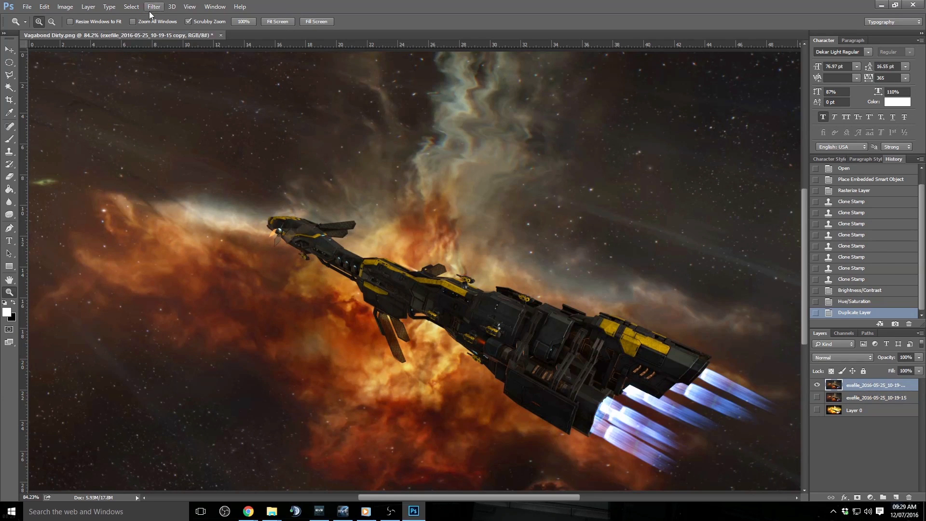
click(153, 7)
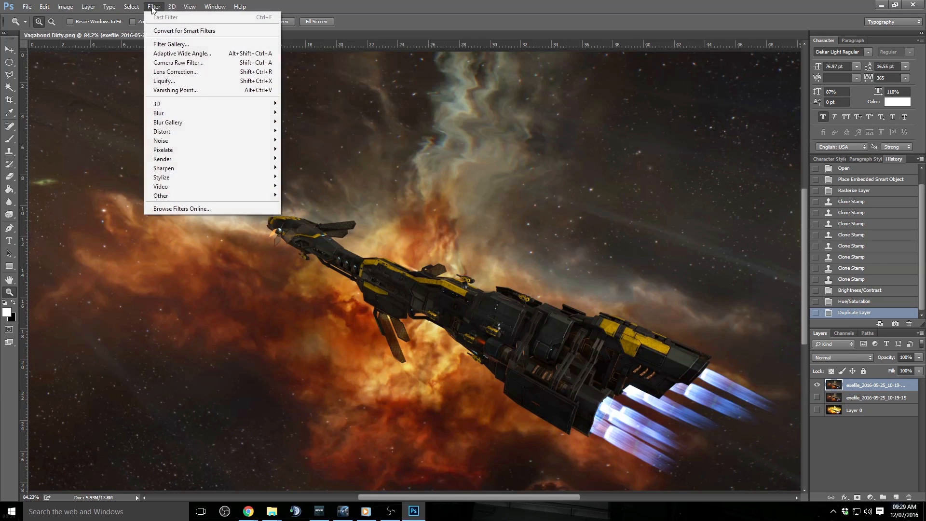
mouse_move(219, 122)
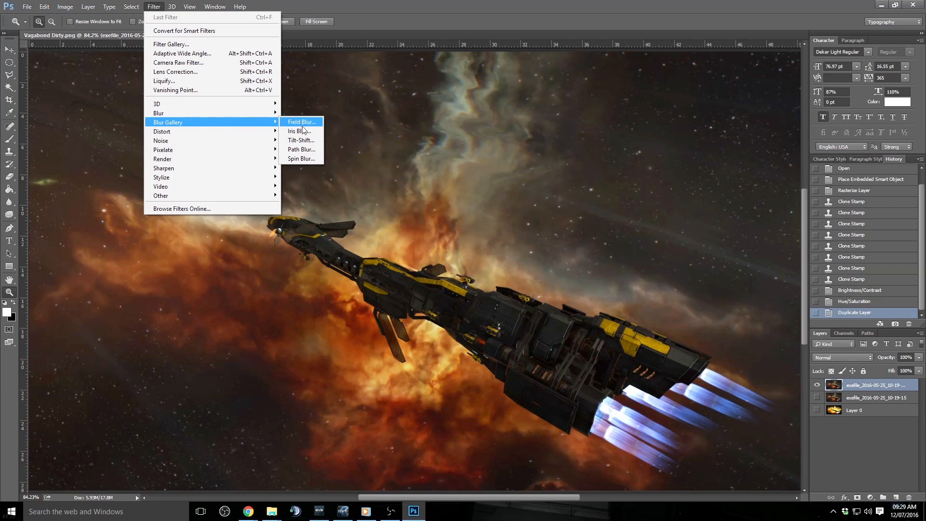
click(308, 141)
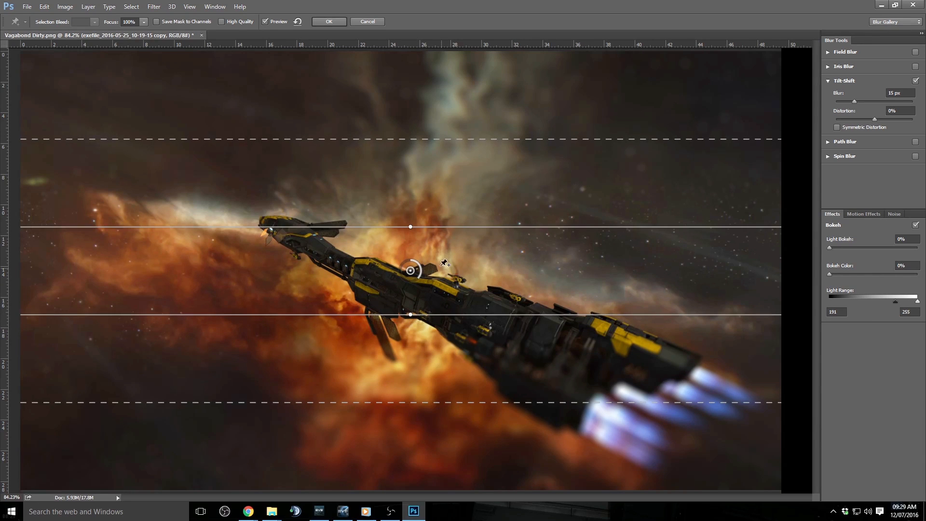
drag(408, 226, 432, 226)
drag(400, 315, 383, 349)
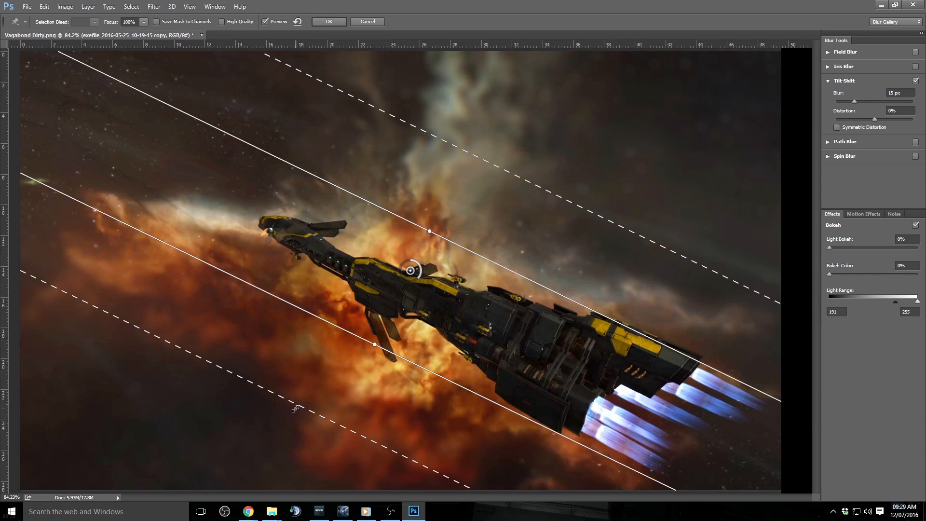
Step: Move the tilt-shift's outer transition lines farther from the ship on both sides to make the blur fade in more gradually
drag(295, 409, 324, 379)
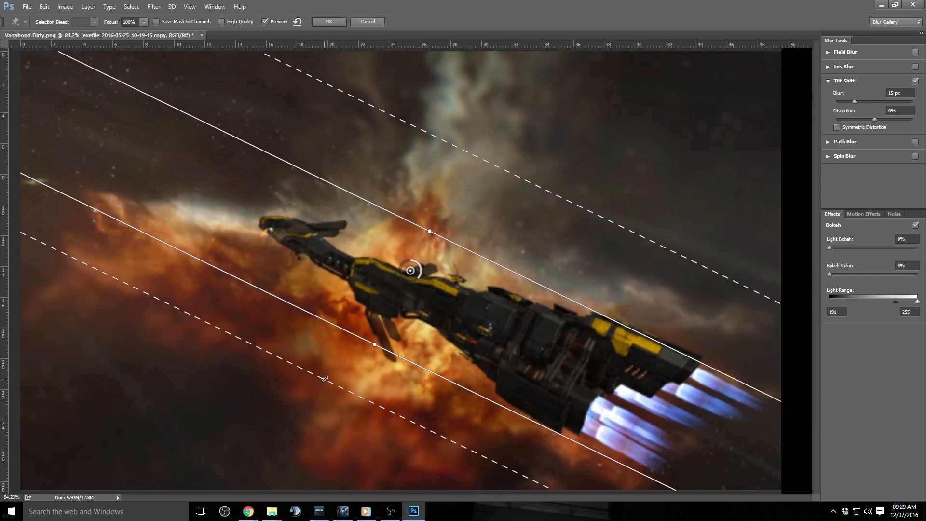
drag(266, 439, 228, 464)
drag(539, 187, 549, 170)
drag(562, 138, 564, 135)
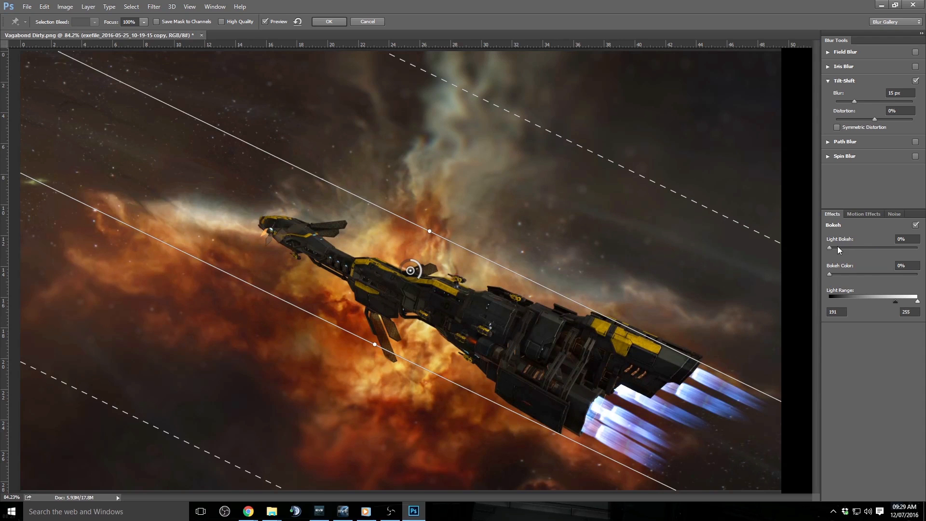
Step: Try a strong bokeh on the tilt-shift blur with light bokeh 72% and bokeh color 98%
click(883, 247)
click(909, 274)
drag(909, 274, 916, 274)
drag(883, 248, 892, 248)
Step: Readjust the upper transition line, set light bokeh to 13% and bokeh color to 14%, and apply the tilt-shift blur
drag(688, 193, 620, 239)
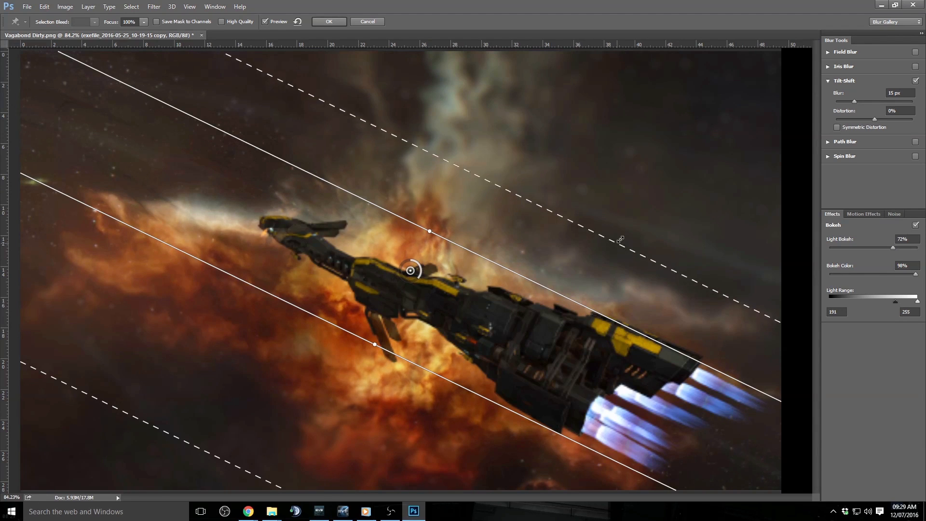
drag(650, 206, 627, 193)
click(840, 247)
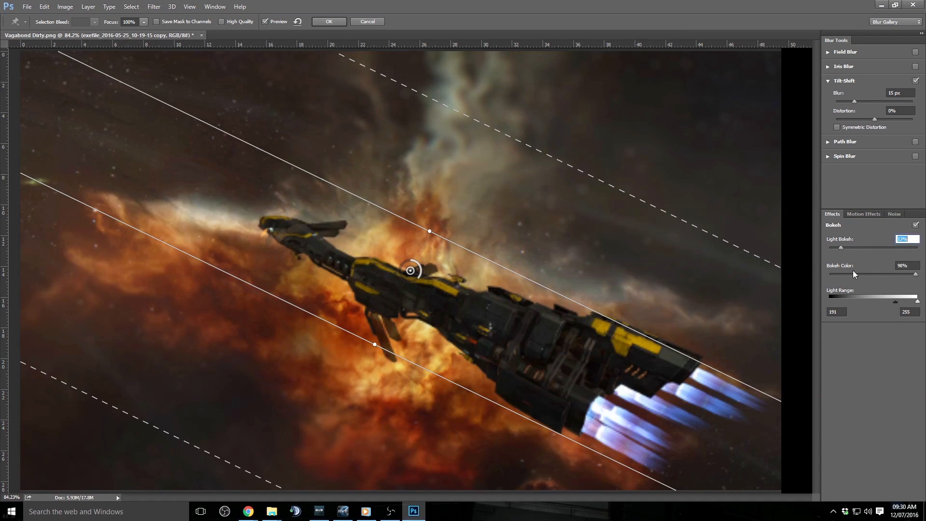
click(842, 274)
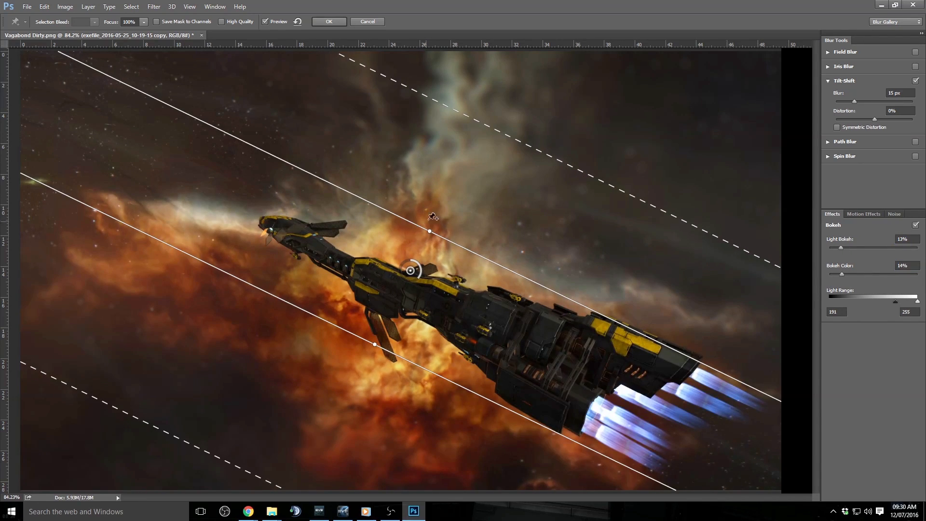
click(339, 23)
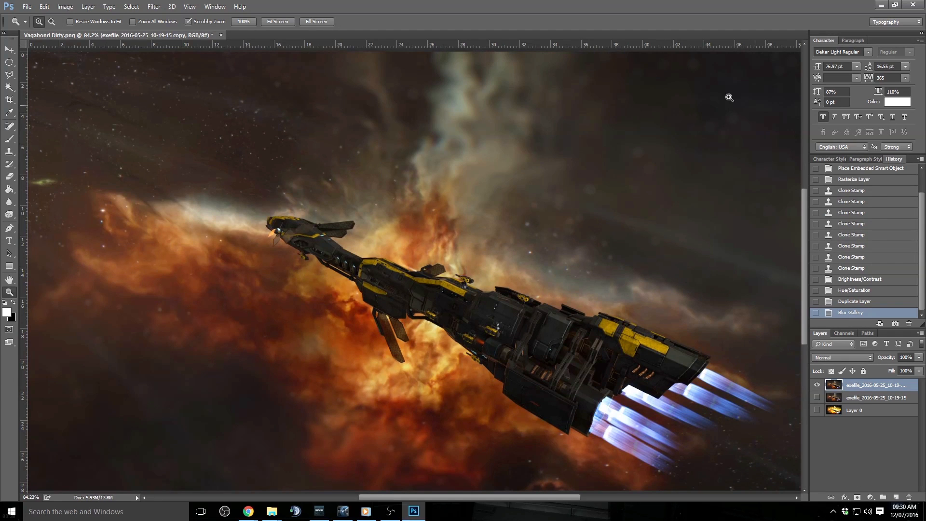
Step: Switch to the Burn tool for darkening shadows on the duplicate layer, with the whole image in view
drag(424, 273, 414, 278)
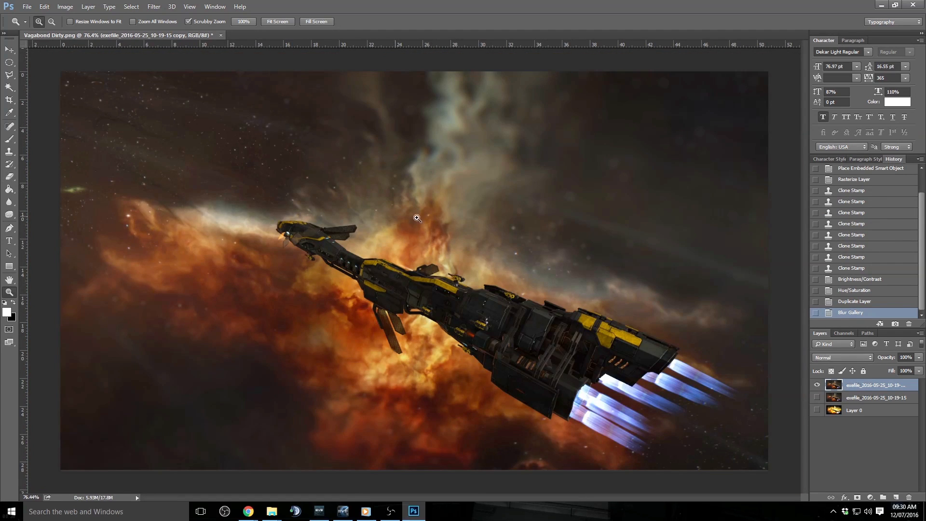
drag(417, 218, 424, 224)
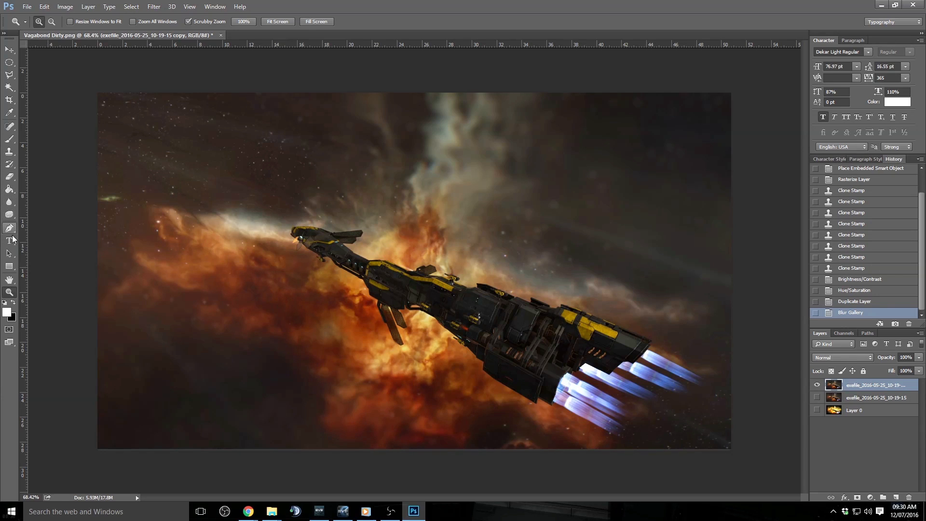
click(10, 216)
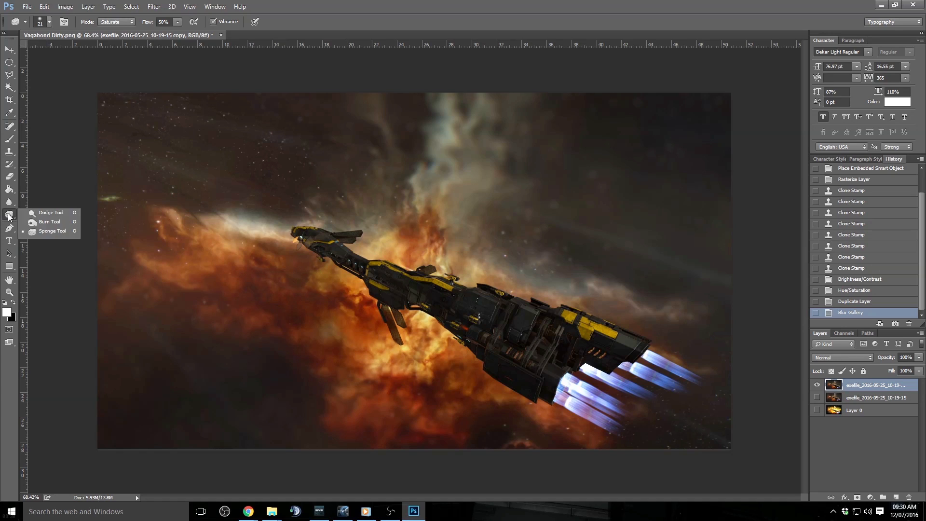
click(61, 221)
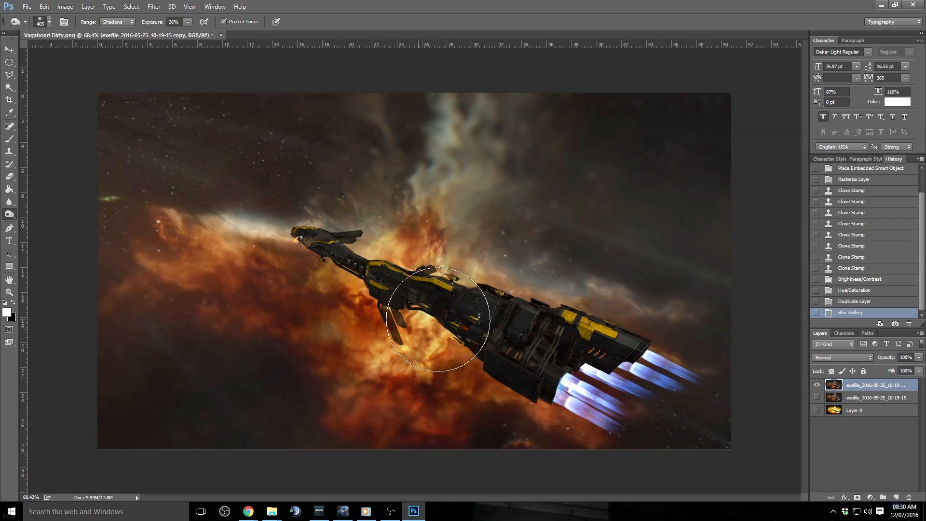
Step: Try burning the shadows along the ship at 100% exposure, and undo the stroke
click(188, 21)
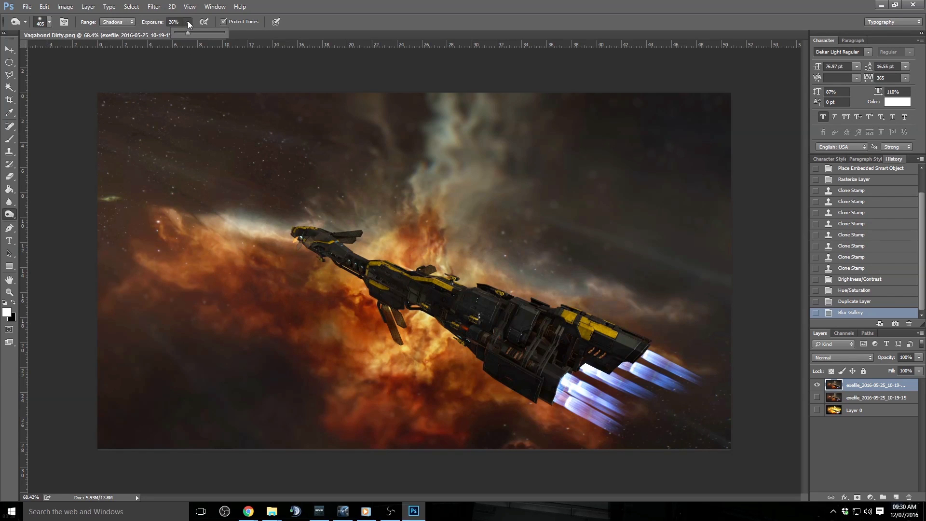
drag(188, 32, 227, 35)
mouse_move(315, 240)
mouse_down()
mouse_move(313, 231)
mouse_move(351, 268)
mouse_move(400, 289)
mouse_move(628, 355)
mouse_move(517, 331)
mouse_move(314, 243)
mouse_up()
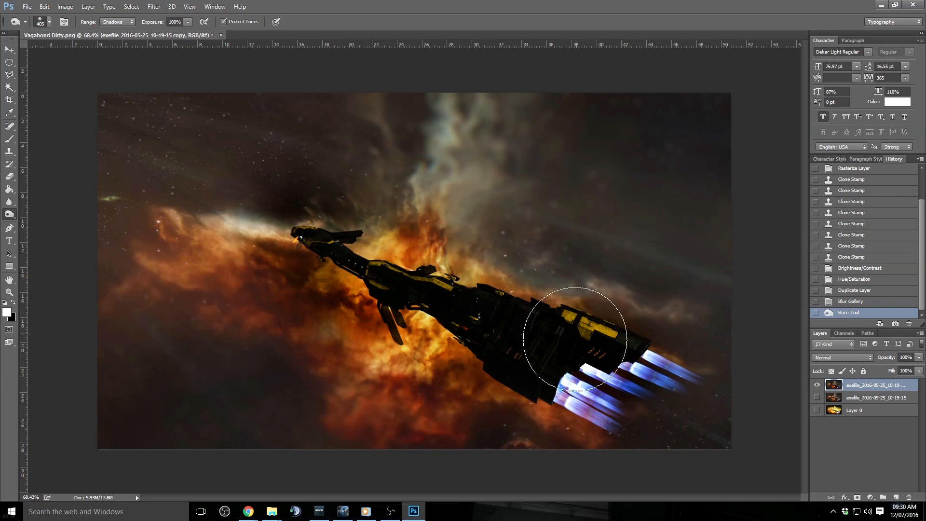
key(ctrl+z)
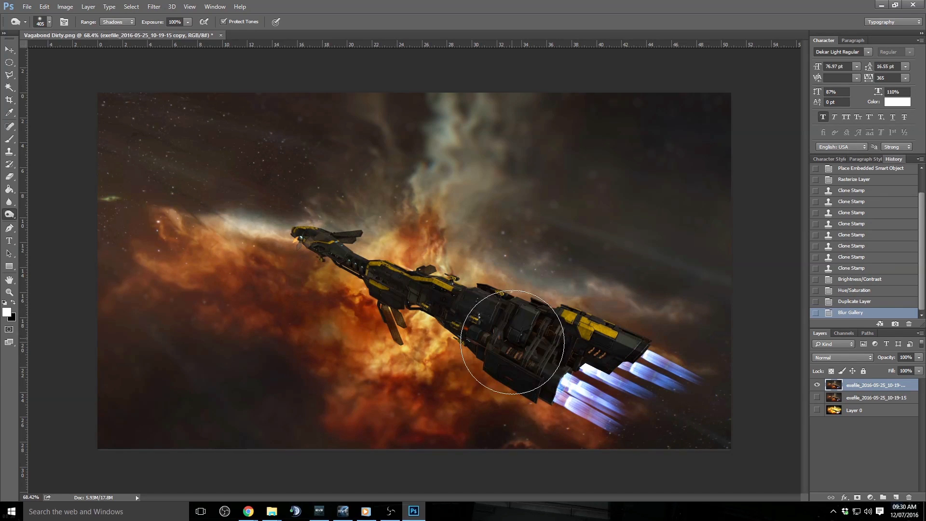
Step: Burn the shadows around all four edges of the image at 30% exposure to form a dark vignette
click(187, 22)
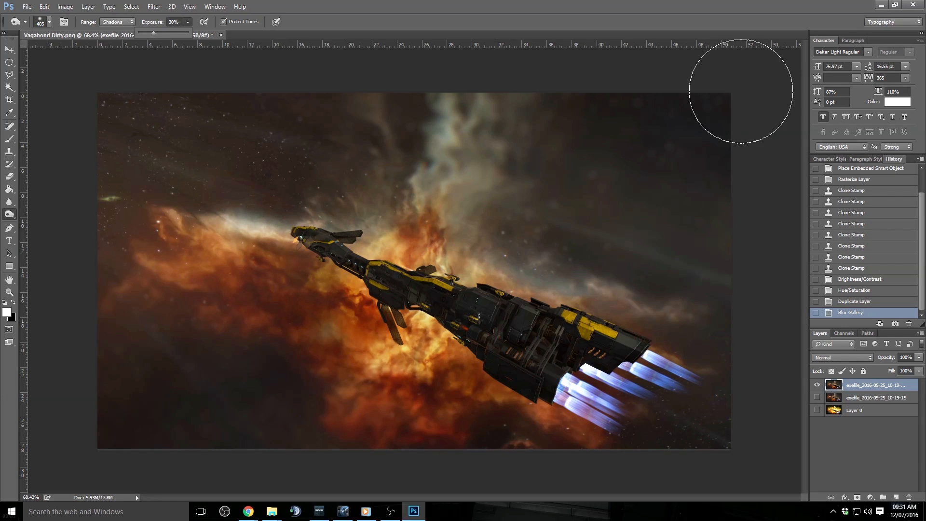
drag(729, 91, 180, 93)
drag(655, 79, 219, 82)
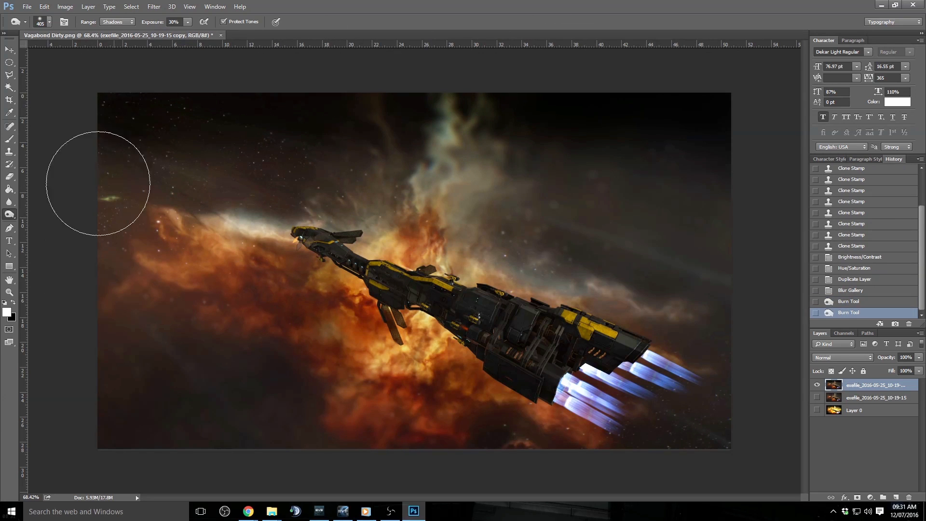
mouse_move(97, 183)
mouse_down()
mouse_move(67, 478)
mouse_move(72, 448)
mouse_move(703, 476)
mouse_up()
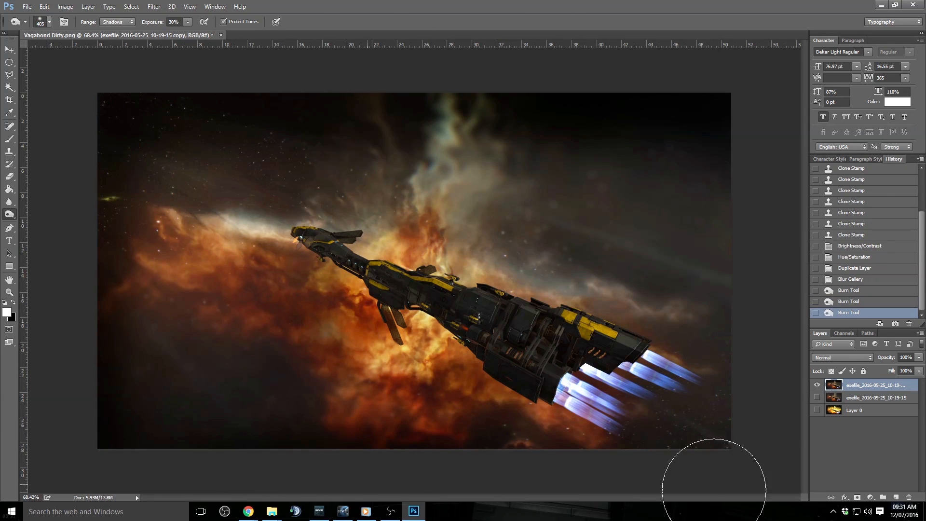
mouse_move(752, 386)
mouse_down()
mouse_move(742, 275)
mouse_move(752, 434)
mouse_up()
drag(778, 206, 762, 433)
mouse_move(655, 490)
mouse_down()
mouse_move(297, 483)
mouse_move(327, 480)
mouse_up()
mouse_move(319, 481)
mouse_down()
mouse_move(91, 389)
mouse_move(249, 87)
mouse_move(612, 76)
mouse_move(256, 58)
mouse_move(744, 88)
mouse_move(770, 306)
mouse_move(787, 300)
mouse_move(743, 440)
mouse_move(769, 492)
mouse_up()
drag(74, 446, 55, 366)
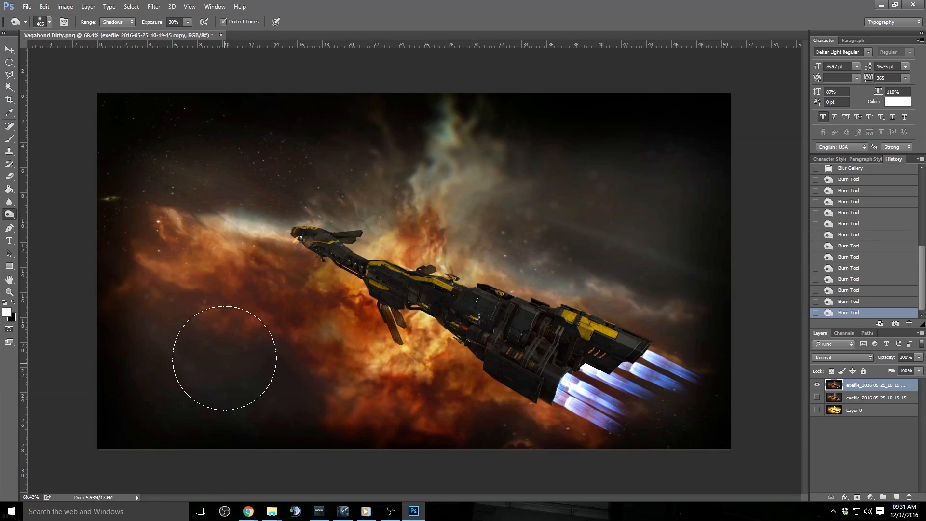
Step: Lower the Burn exposure to 12% and darken the nebula's lower-left area
click(186, 23)
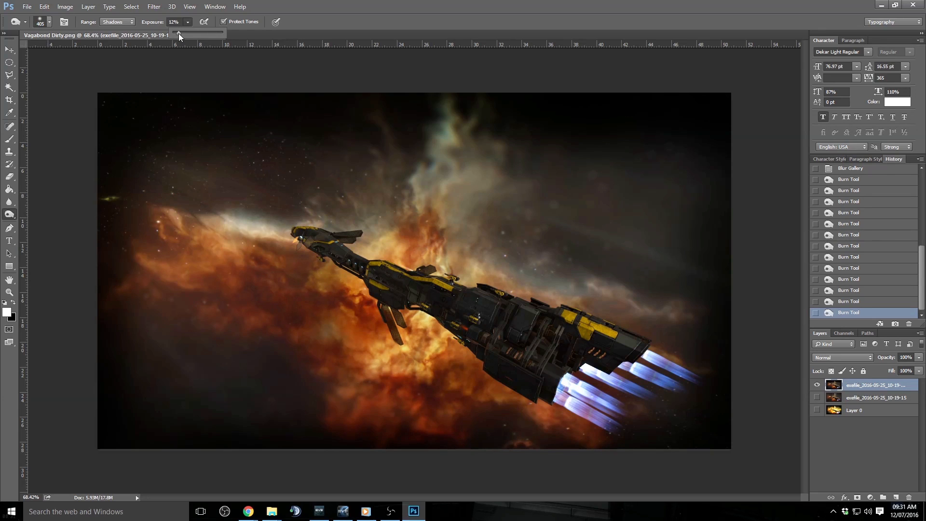
click(334, 7)
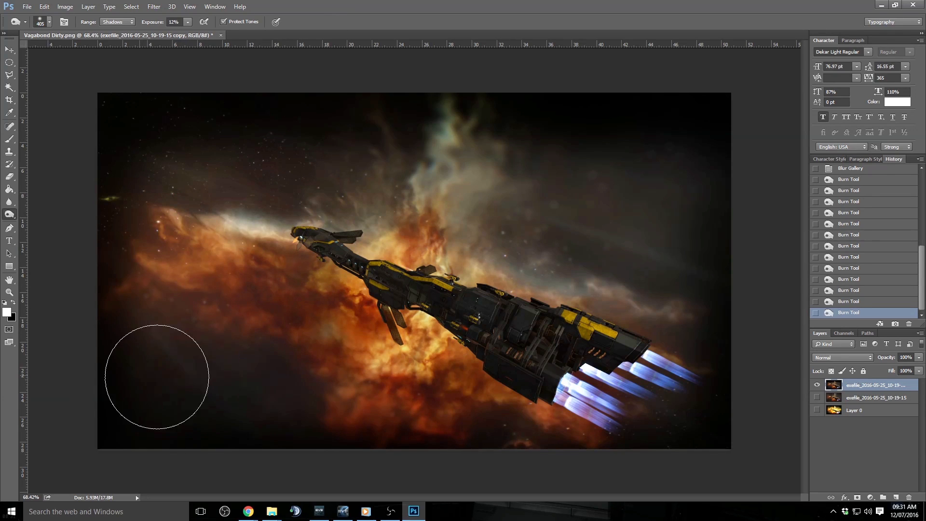
mouse_move(156, 377)
mouse_down()
mouse_move(264, 429)
mouse_move(243, 413)
mouse_move(302, 454)
mouse_up()
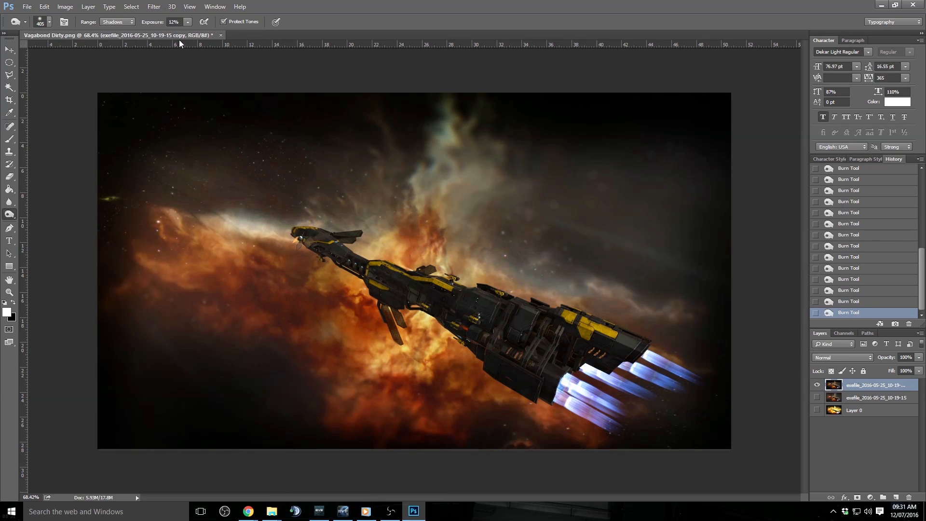
Step: Burn the shadows along the ship from stern to nose at 9% exposure with a 400 px brush
click(9, 292)
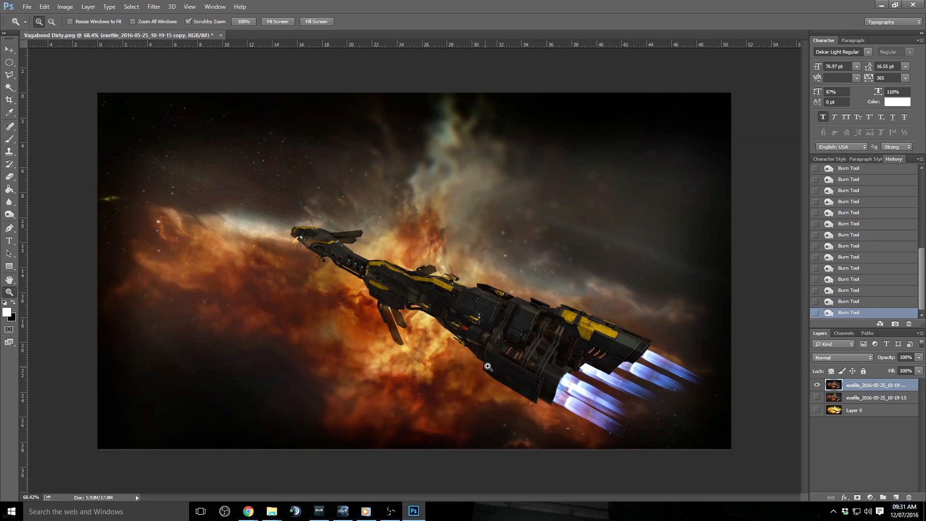
mouse_move(488, 366)
mouse_down()
mouse_move(528, 359)
mouse_move(475, 348)
mouse_move(483, 363)
mouse_up()
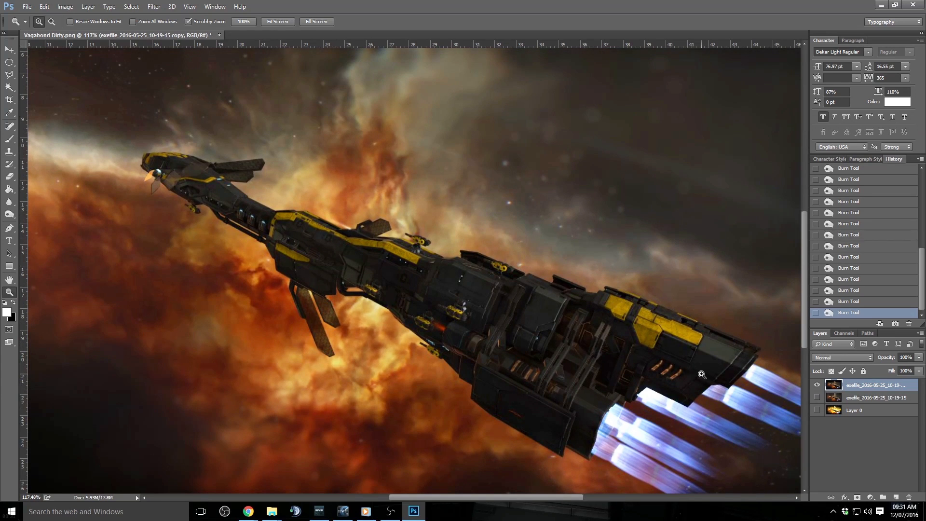
click(10, 215)
click(188, 22)
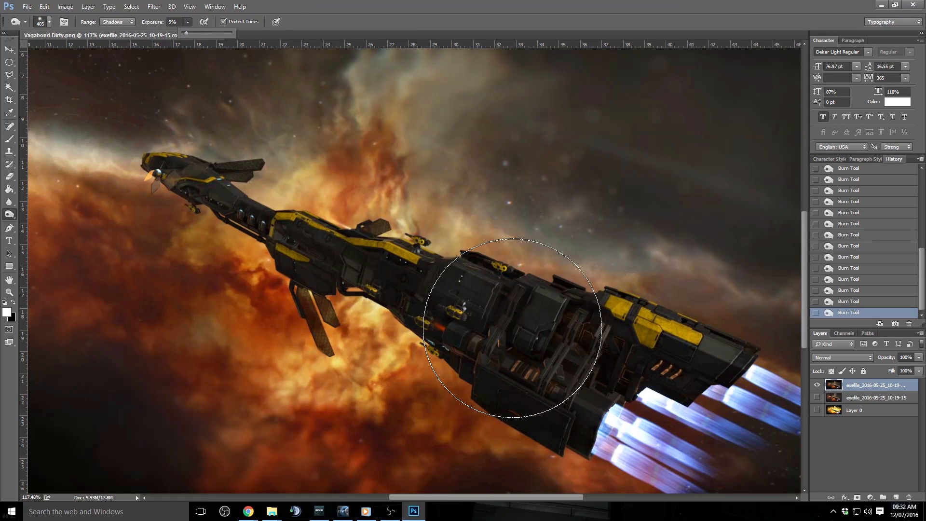
click(513, 328)
key(bracketleft)
mouse_move(512, 329)
mouse_down()
mouse_move(712, 382)
mouse_move(601, 372)
mouse_move(443, 333)
mouse_move(365, 279)
mouse_move(255, 234)
mouse_move(190, 182)
mouse_move(211, 220)
mouse_move(365, 331)
mouse_move(455, 338)
mouse_move(124, 123)
mouse_up()
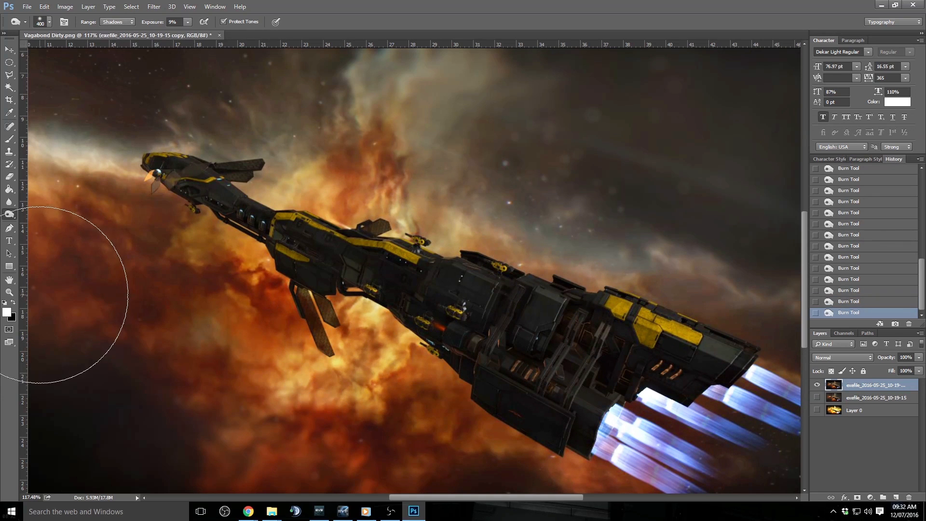
Step: Dodge the highlights on the ship's rear yellow panels and mid-hull turrets at 23% exposure with a reduced brush
right_click(10, 216)
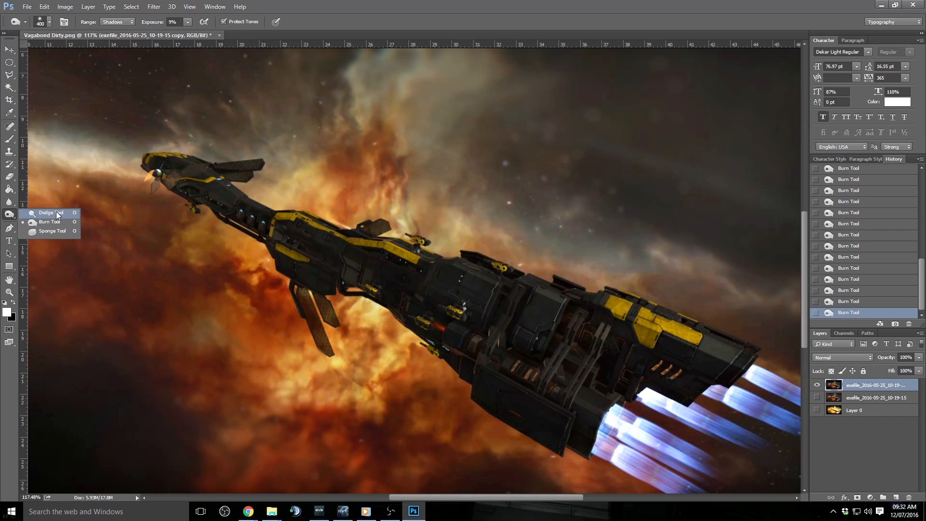
click(51, 213)
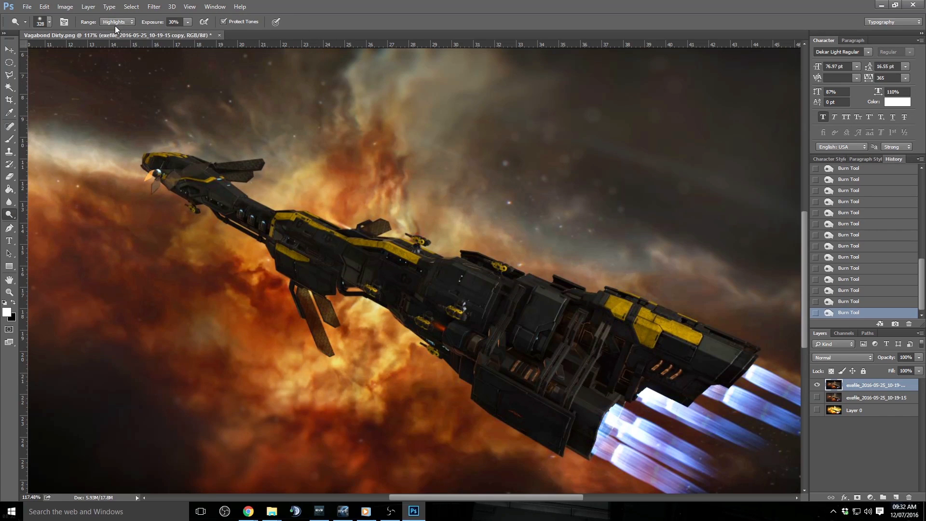
click(187, 22)
click(295, 15)
key(bracketleft)
key(bracketleft)
key(bracketleft)
key(bracketleft)
key(bracketleft)
mouse_move(683, 337)
mouse_down()
mouse_move(644, 309)
mouse_move(610, 312)
mouse_move(670, 330)
mouse_move(689, 364)
mouse_up()
drag(473, 331, 430, 333)
drag(431, 334, 505, 344)
Step: Dodge the yellow markings on the ship's forward hull and nose
key(bracketleft)
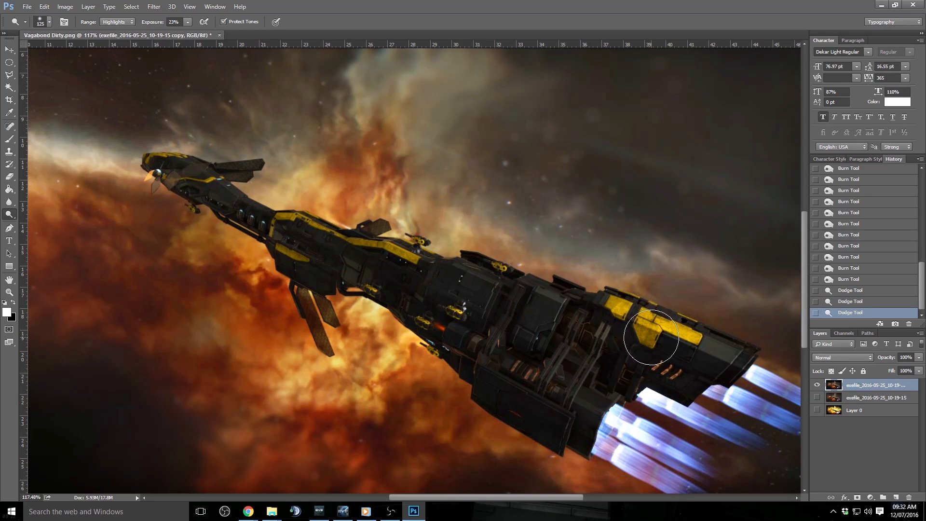
mouse_move(355, 245)
mouse_down()
mouse_move(273, 226)
mouse_move(311, 261)
mouse_up()
key([)
mouse_move(207, 177)
mouse_down()
mouse_move(156, 159)
mouse_move(178, 164)
mouse_move(175, 174)
mouse_move(159, 162)
mouse_move(187, 161)
mouse_up()
Step: Brighten the forward hull's upper and lower yellow stripes and the mid-hull turrets using a 45 px Dodge brush
key([)
key([)
key([)
key([)
key([)
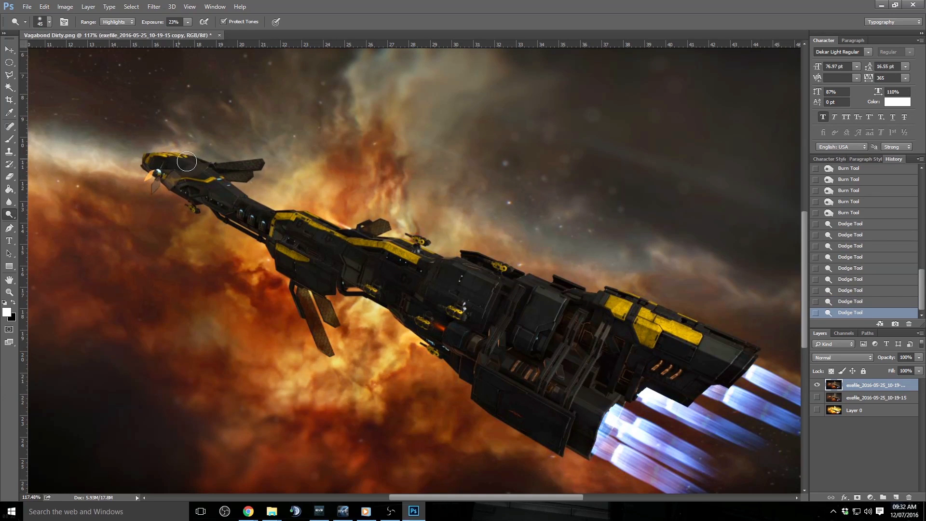
mouse_move(273, 227)
mouse_down()
mouse_move(283, 219)
mouse_move(410, 252)
mouse_up()
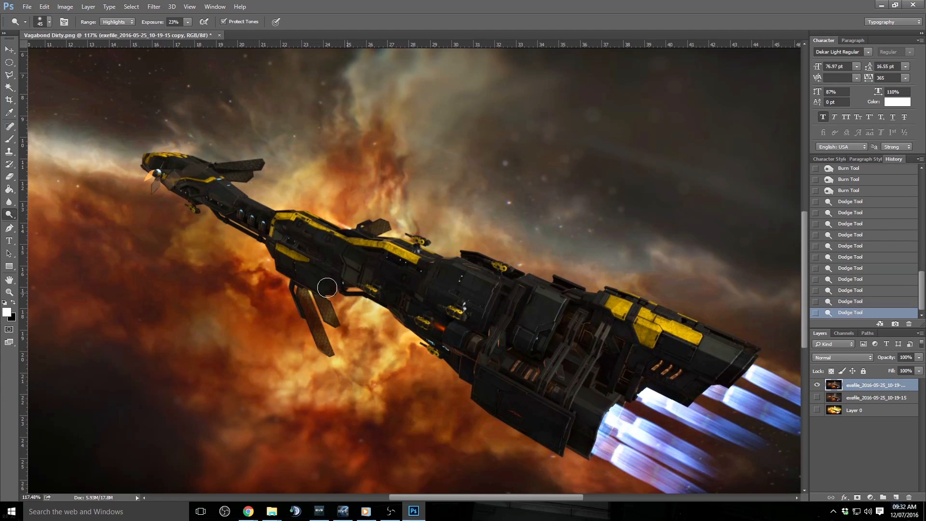
drag(298, 259, 279, 249)
mouse_move(448, 314)
mouse_down()
mouse_move(461, 314)
mouse_move(421, 325)
mouse_up()
Step: Dodge the glowing orange vents on the ship's rear section with a 70 px brush
key(bracketright)
key(bracketright)
key(bracketright)
key(bracketright)
key(bracketright)
key(bracketright)
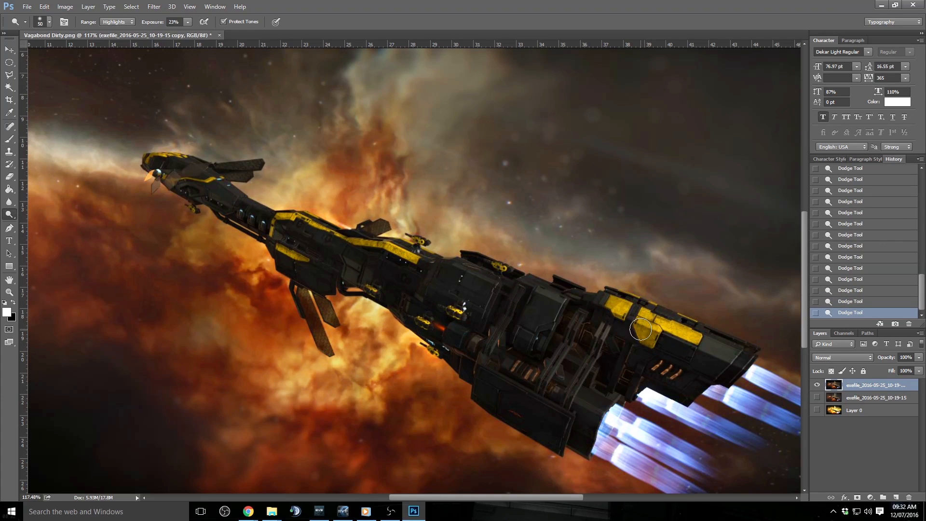
key(bracketleft)
key(bracketleft)
click(12, 293)
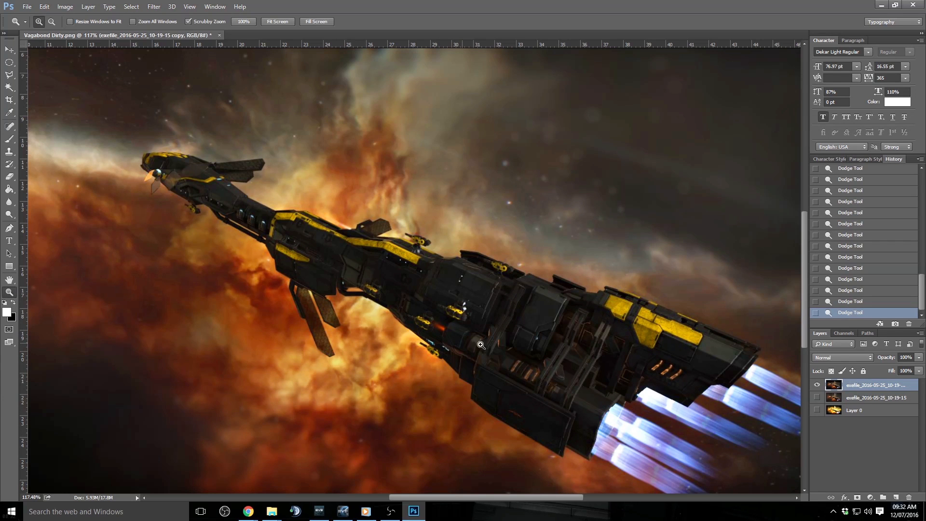
click(690, 382)
drag(649, 365, 647, 365)
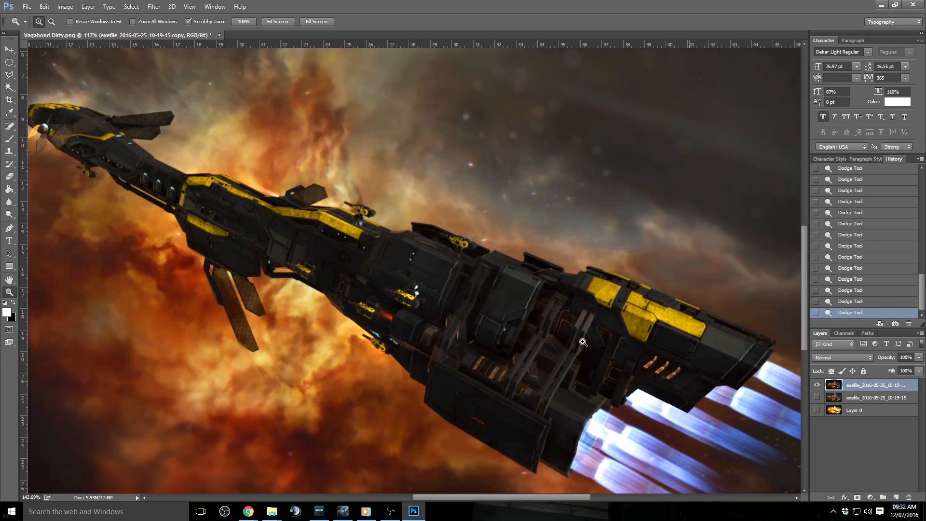
drag(566, 329, 594, 327)
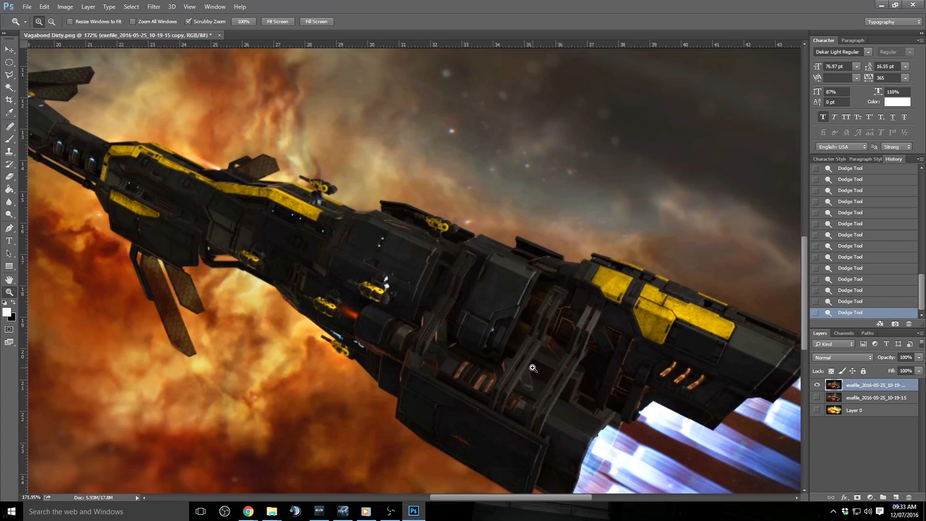
click(10, 215)
click(44, 214)
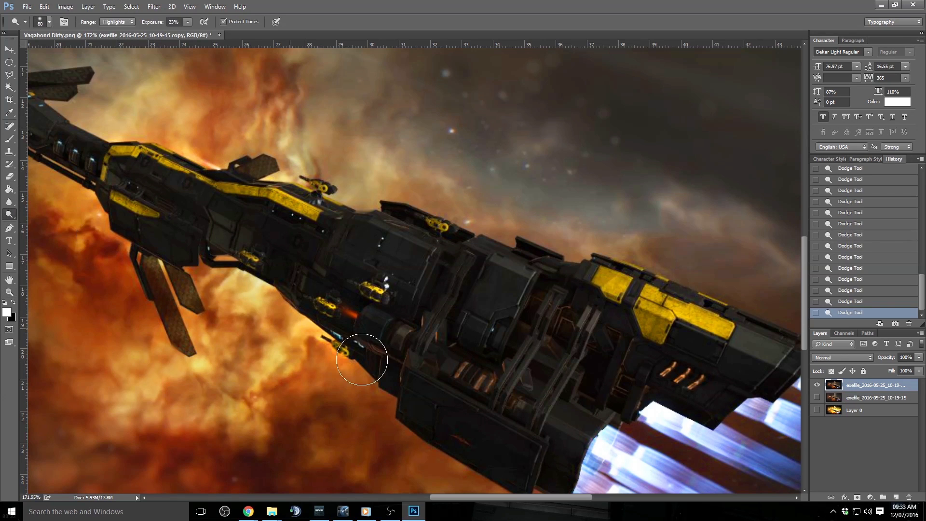
key(bracketleft)
mouse_move(681, 372)
mouse_down()
mouse_move(684, 383)
mouse_move(668, 379)
mouse_up()
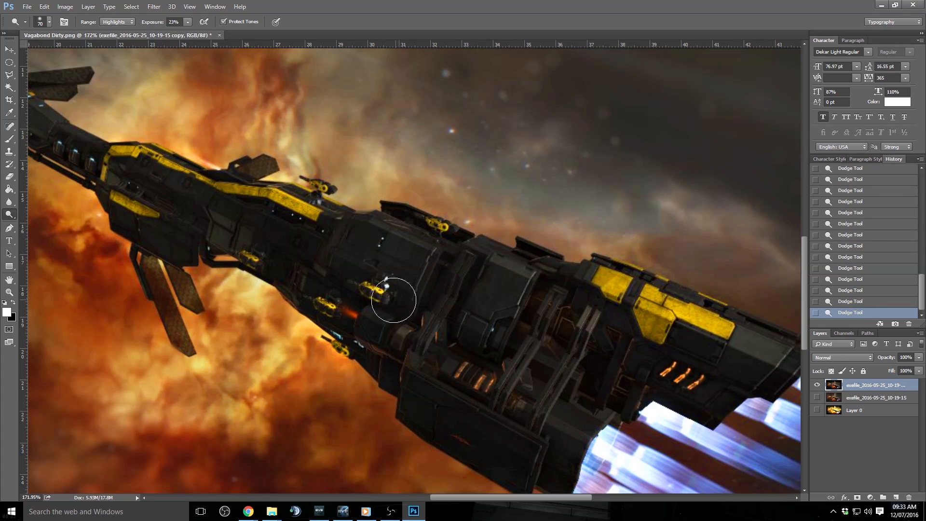
Step: Lower the Dodge exposure and brighten the small yellow turrets along the hull with a smaller brush of about 35 px
key(bracketleft)
key(bracketright)
key(bracketright)
click(188, 22)
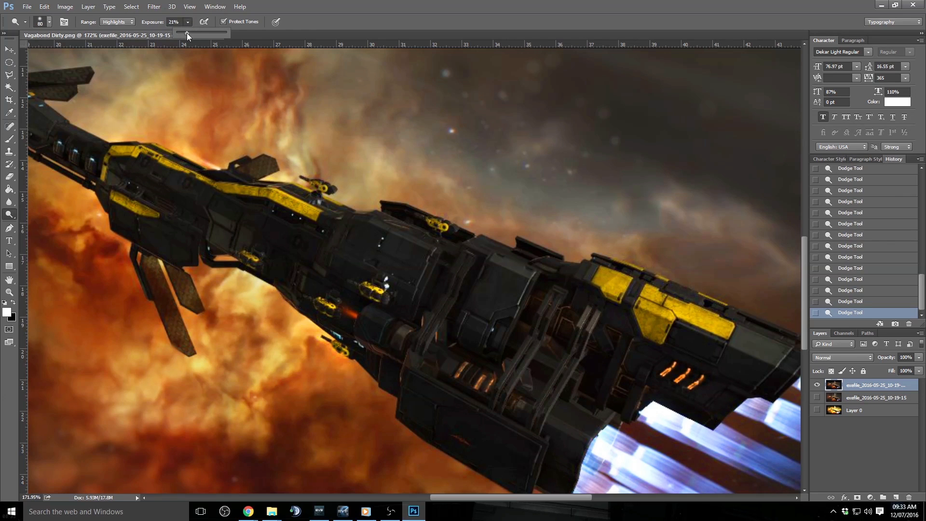
drag(186, 32, 183, 36)
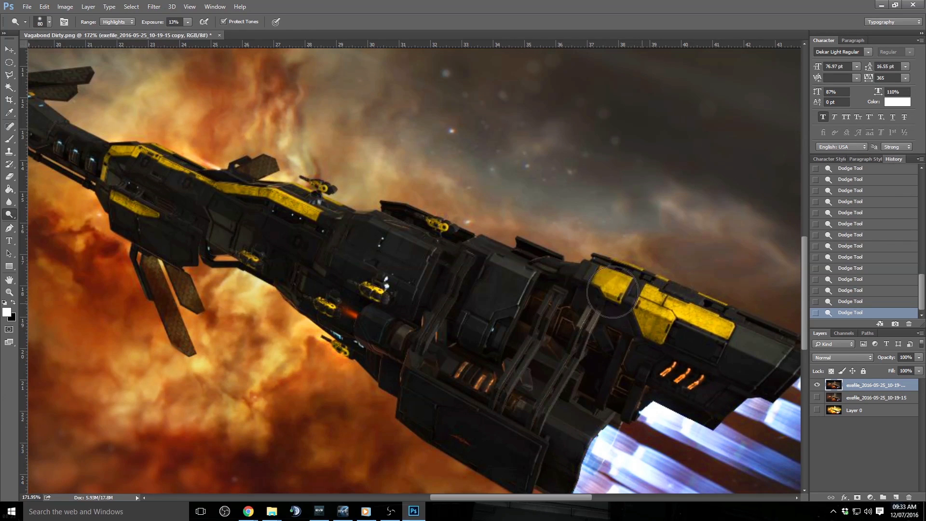
key(bracketleft)
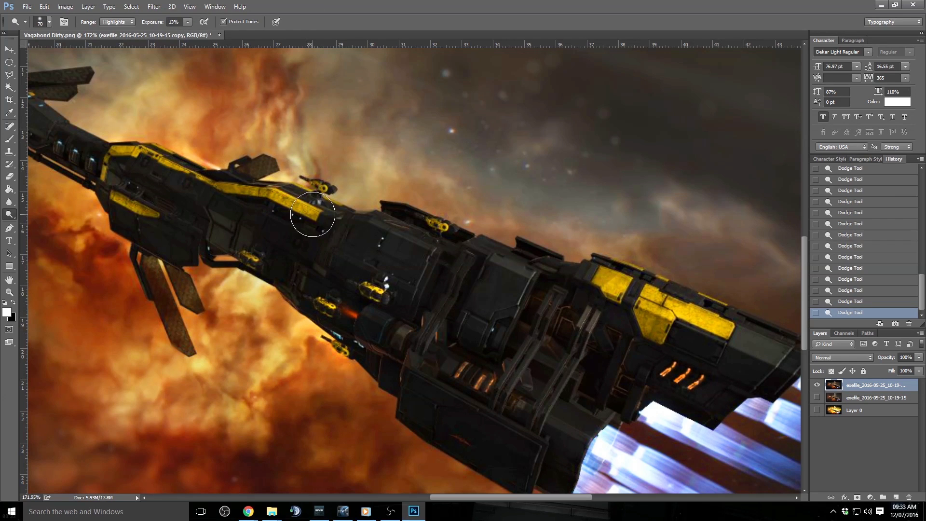
key(bracketleft)
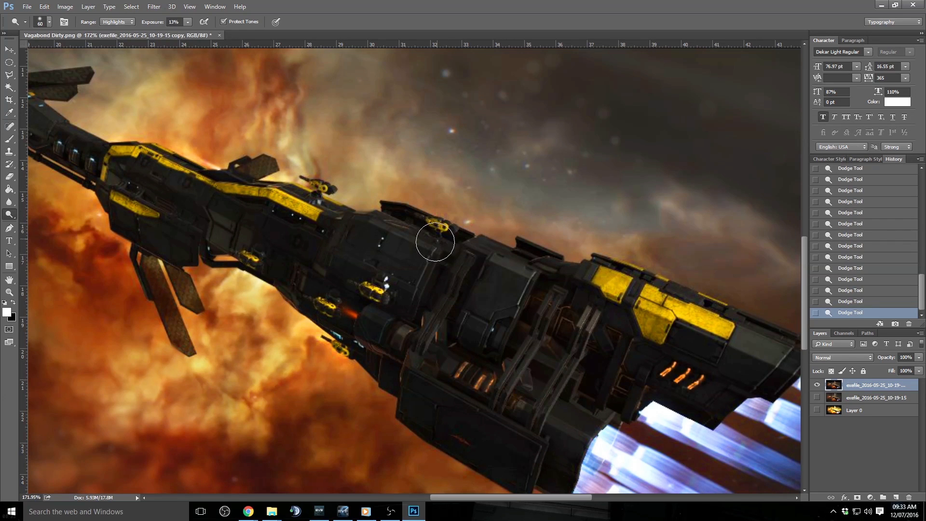
key(bracketleft)
key(bracketleft)
key(bracketleft)
drag(317, 186, 325, 191)
key(bracketright)
scroll(476, 358, down, 1)
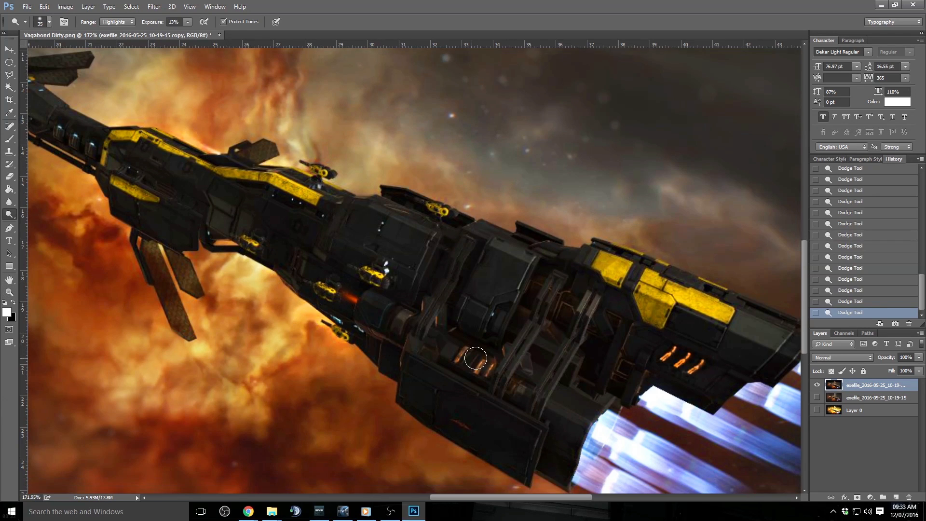
scroll(475, 359, down, 4)
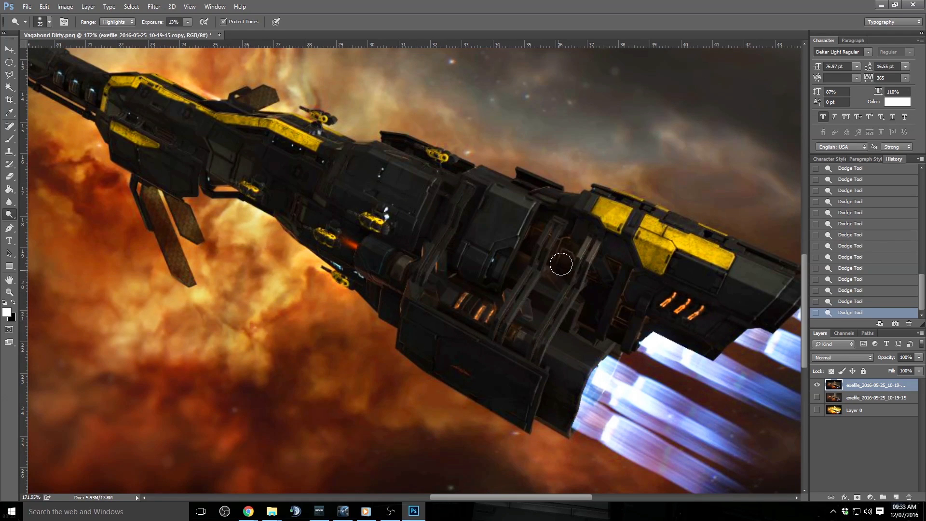
Step: Examine the ship's details up close, and compare the whole image with the retouched layer copy shown and hidden
click(9, 292)
drag(610, 268, 632, 266)
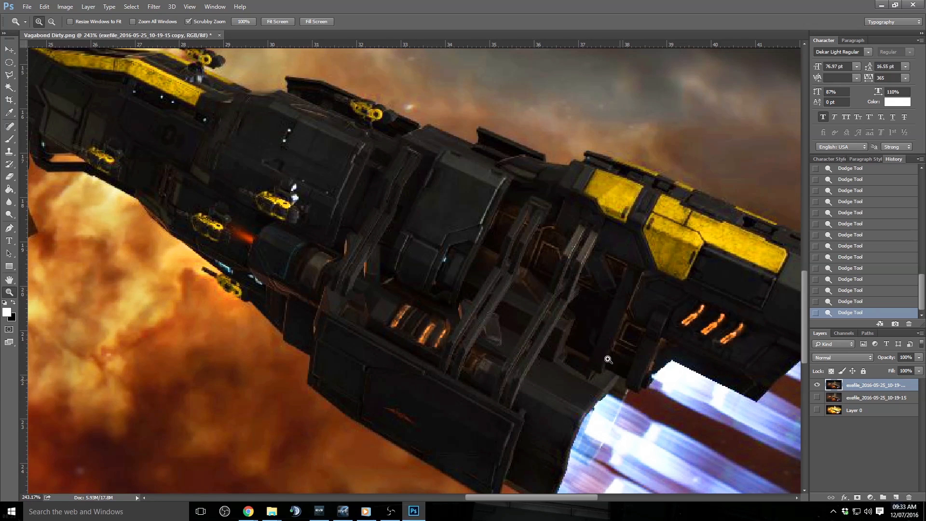
right_click(292, 290)
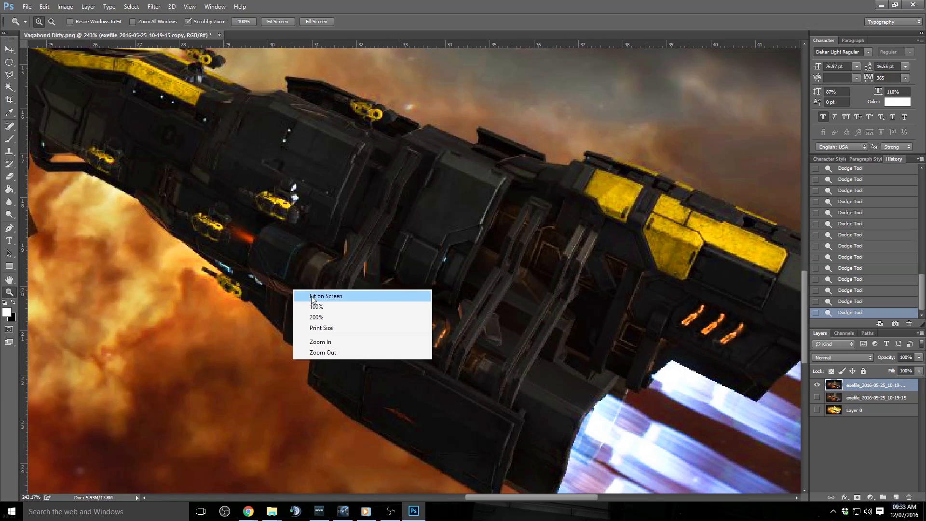
click(313, 295)
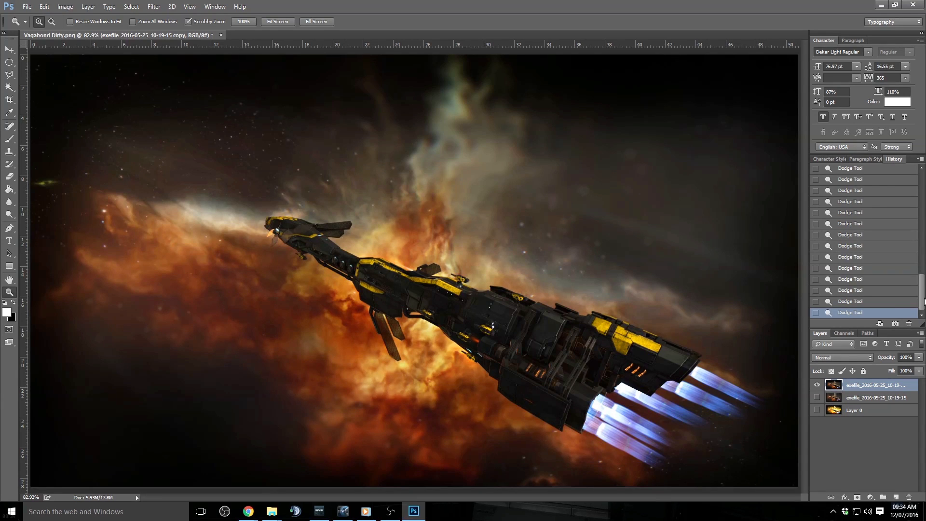
mouse_move(925, 301)
mouse_down()
mouse_move(918, 196)
mouse_move(923, 323)
mouse_up()
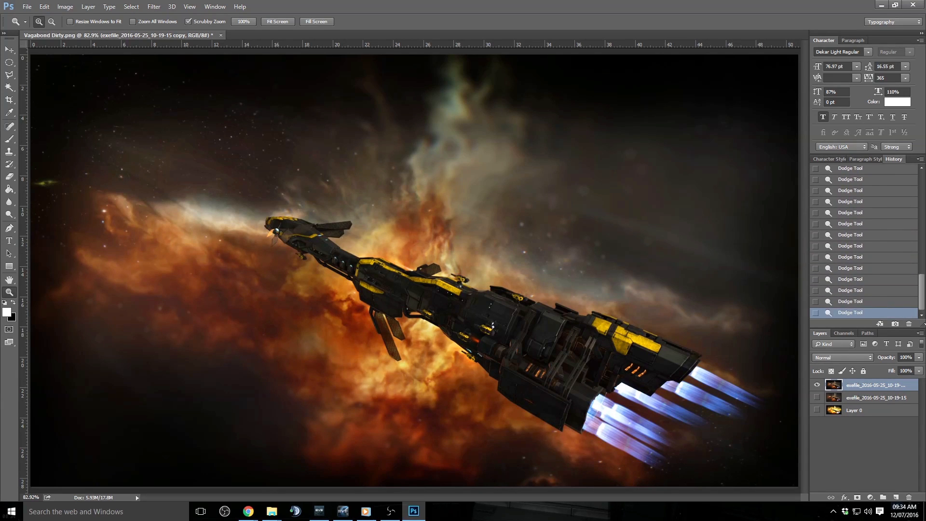
click(817, 385)
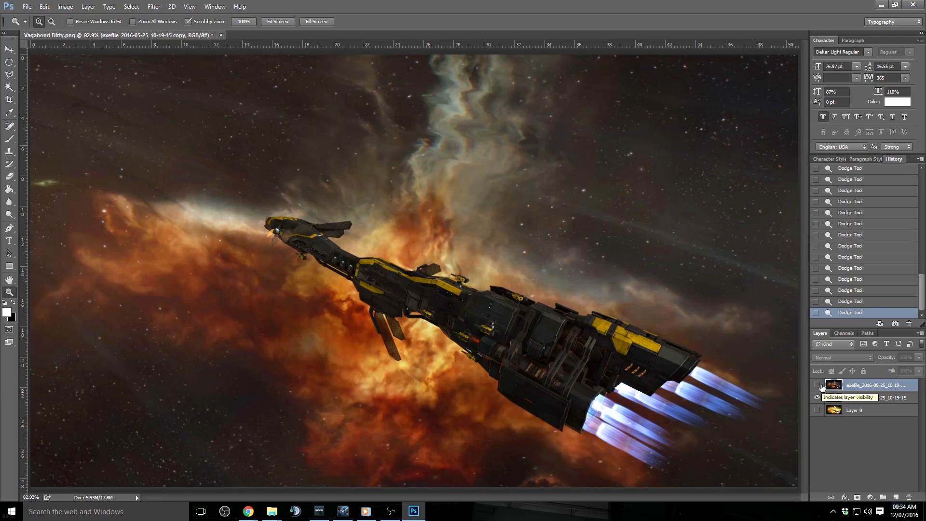
click(817, 385)
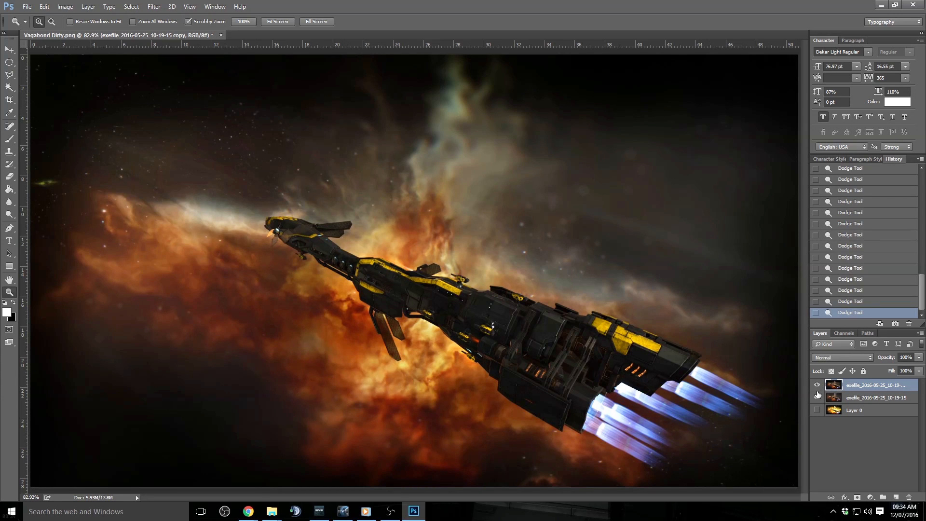
click(817, 385)
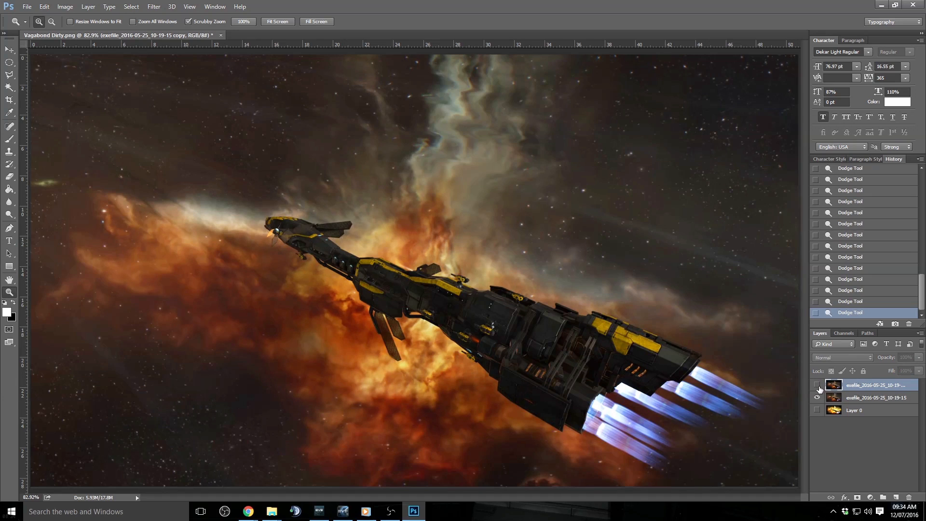
Step: Compare the image with the retouched layer copy hidden and shown
click(817, 385)
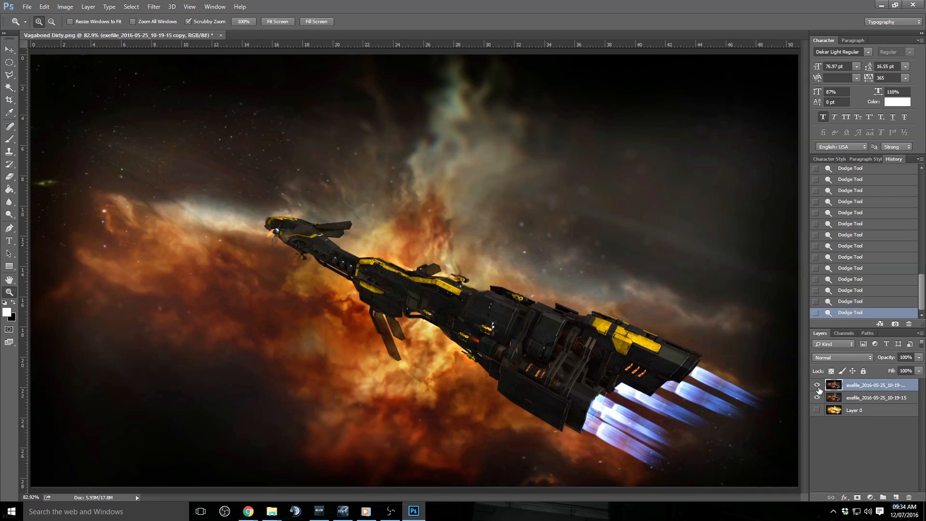
click(818, 386)
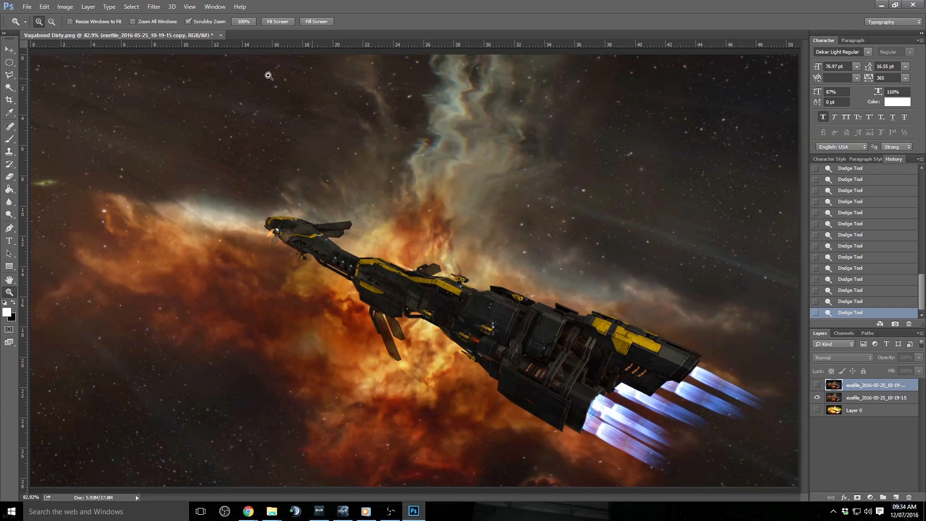
click(818, 386)
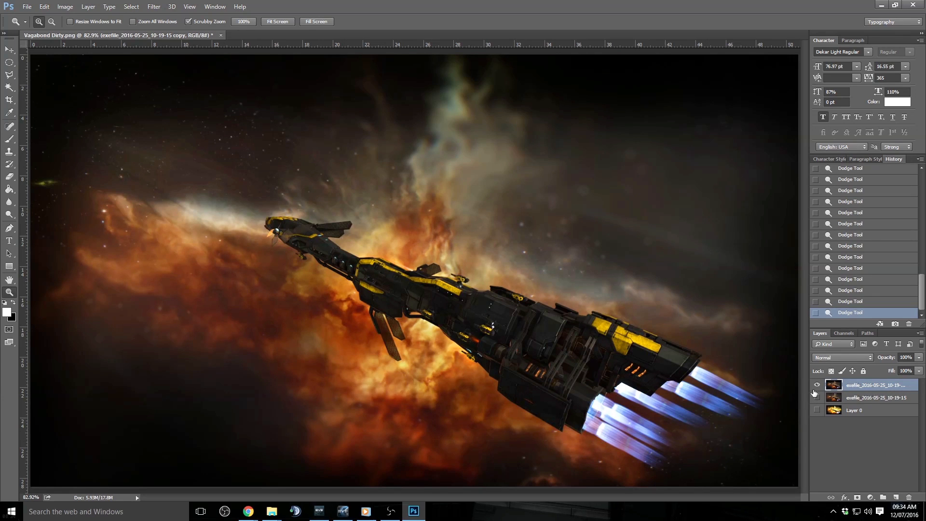
Step: Raise the retouched layer copy's brightness to 11 with a Brightness/Contrast adjustment
click(65, 7)
mouse_move(82, 29)
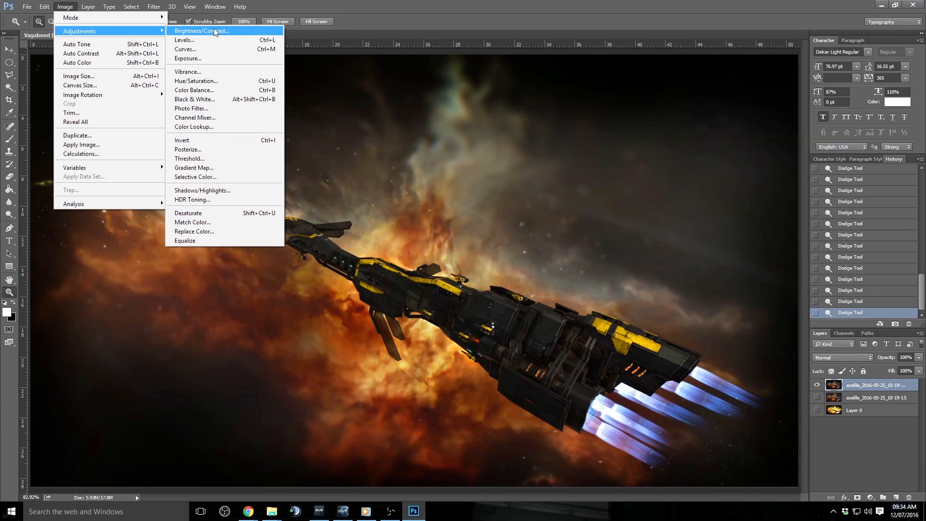
click(219, 31)
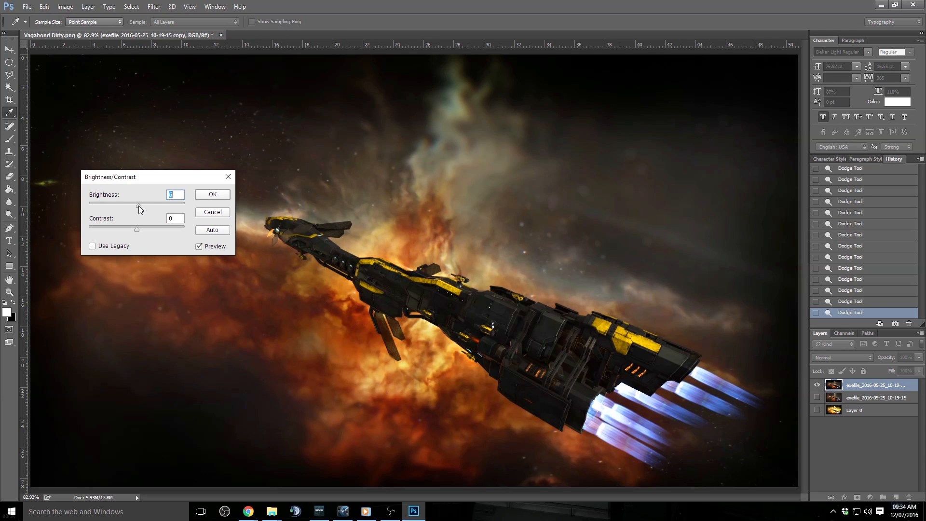
drag(140, 207, 141, 207)
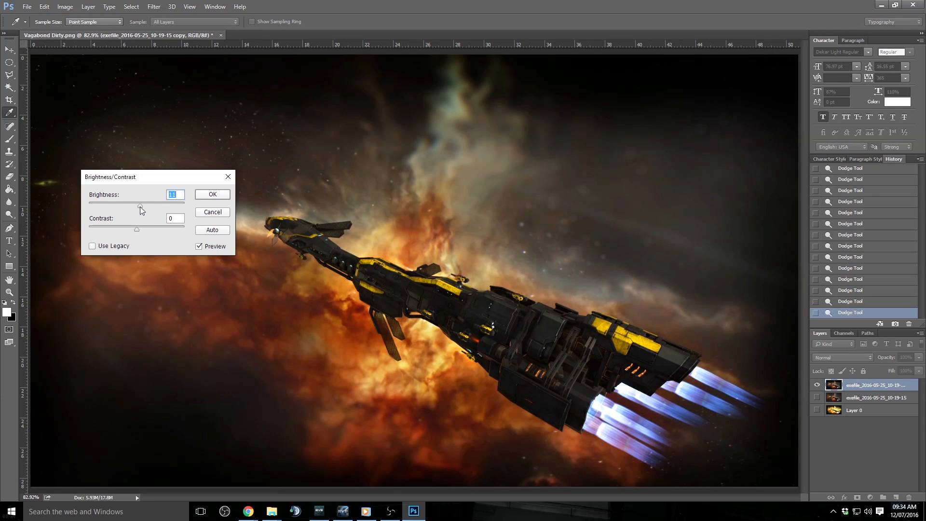
click(203, 196)
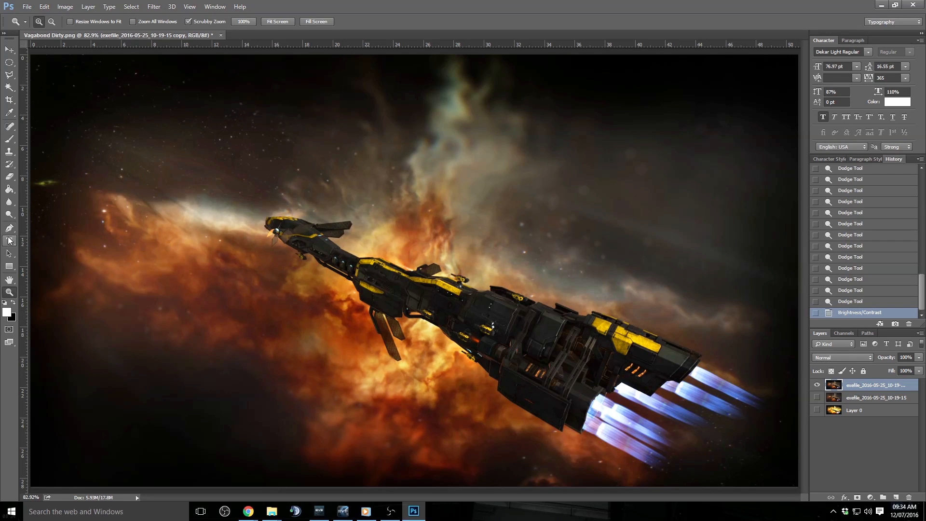
Step: Switch to the Sponge tool in Saturate mode and set its brush size to 111 px
drag(10, 214, 40, 222)
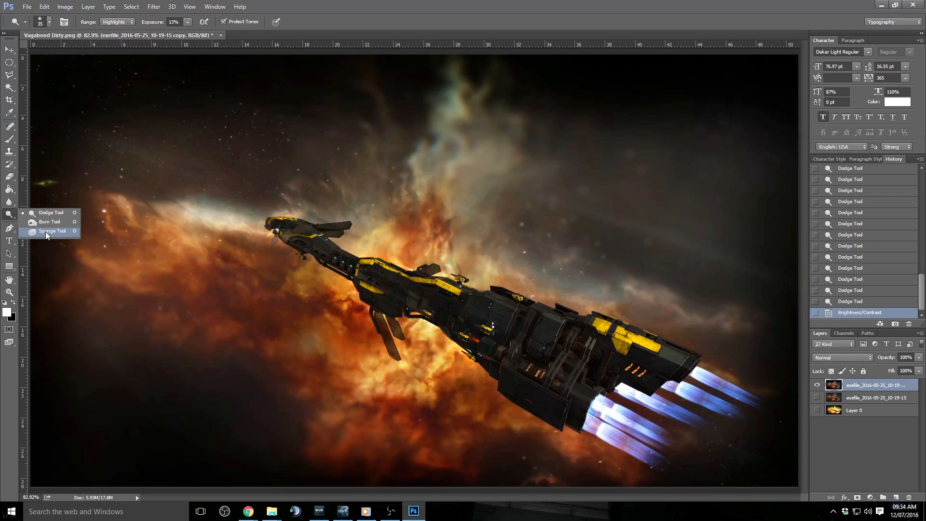
click(48, 234)
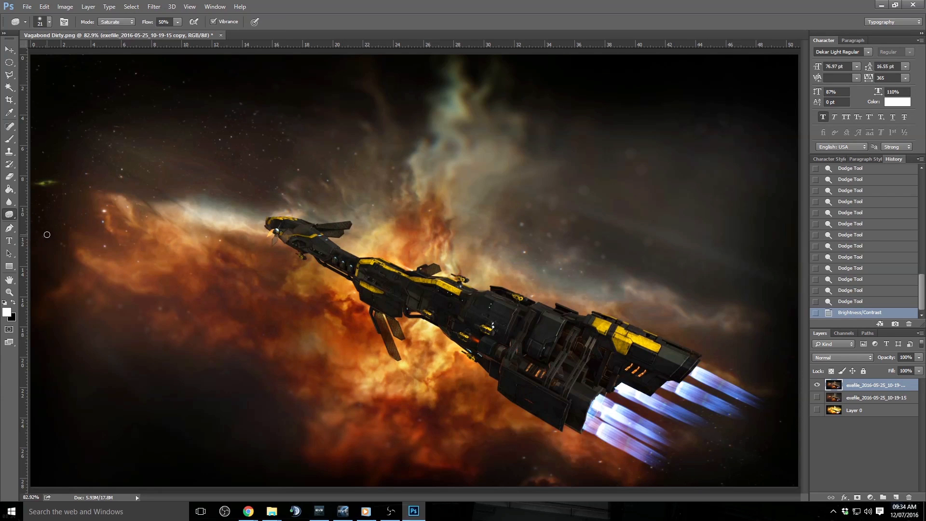
right_click(355, 252)
drag(437, 275, 441, 275)
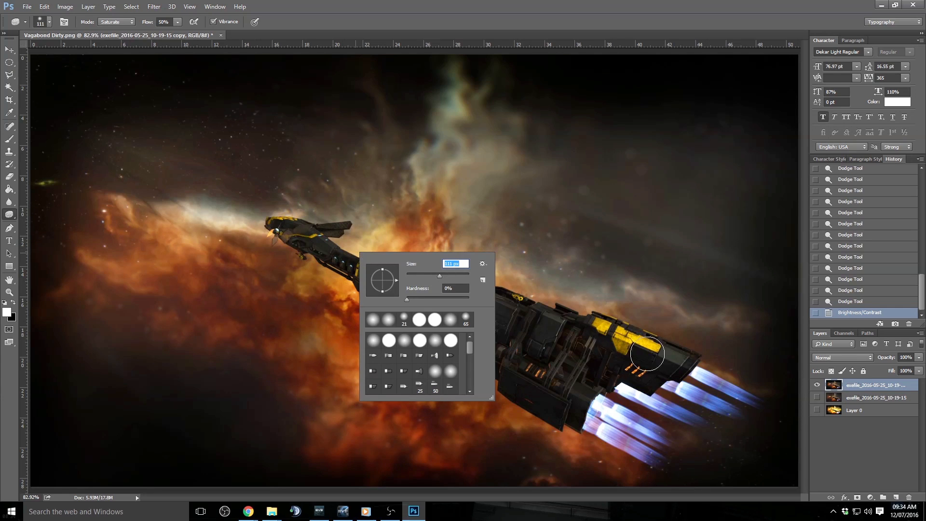
click(548, 7)
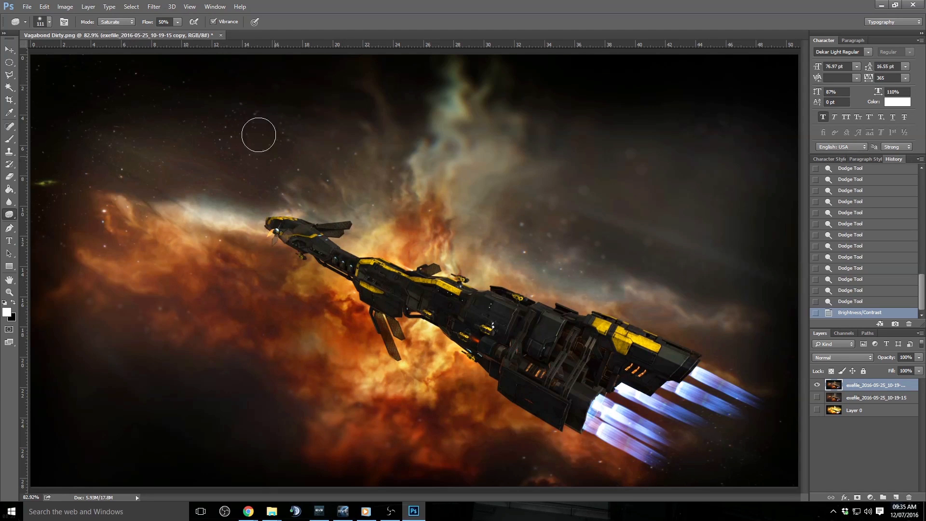
click(127, 23)
Step: Duplicate the retouched layer copy
right_click(876, 387)
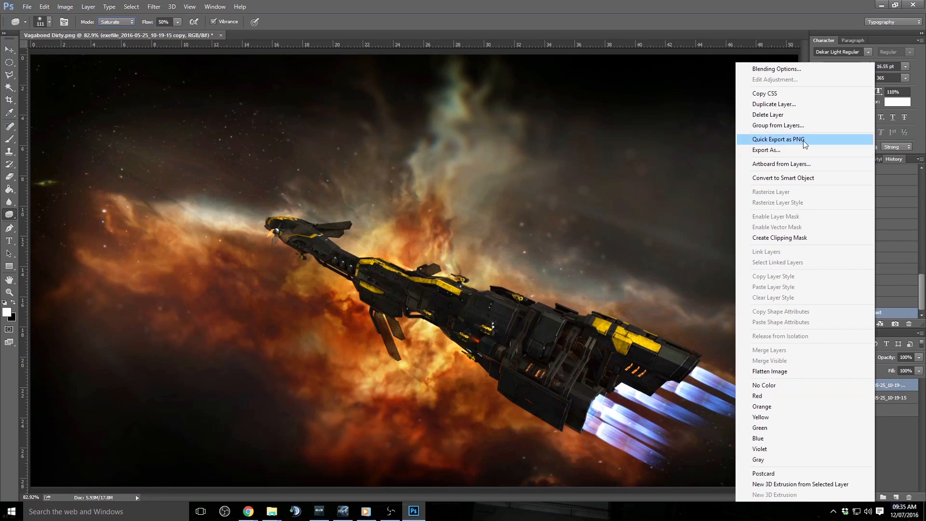
click(799, 103)
click(546, 159)
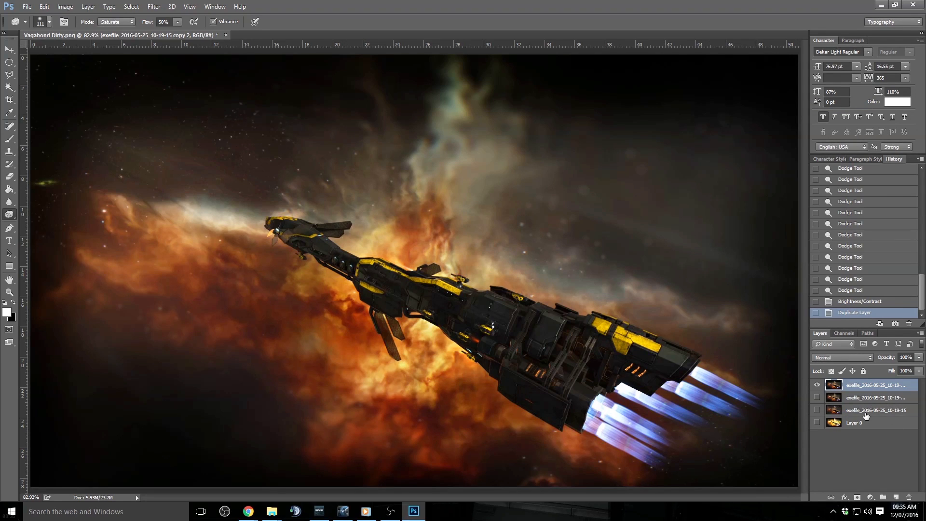
Step: Rename the original screenshot layer "hue" and the retouched copy directly above it "burn and dodge"
click(867, 411)
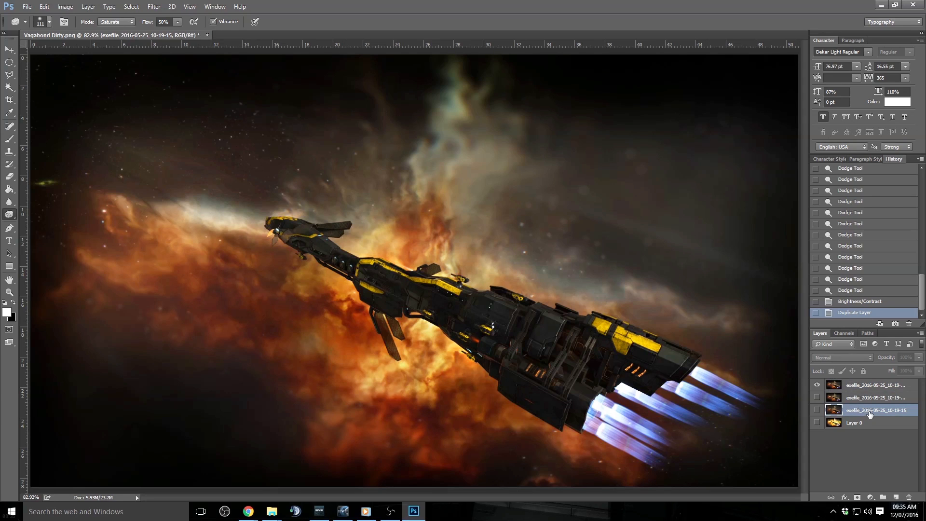
double_click(870, 412)
text(hue)
key(Return)
double_click(874, 398)
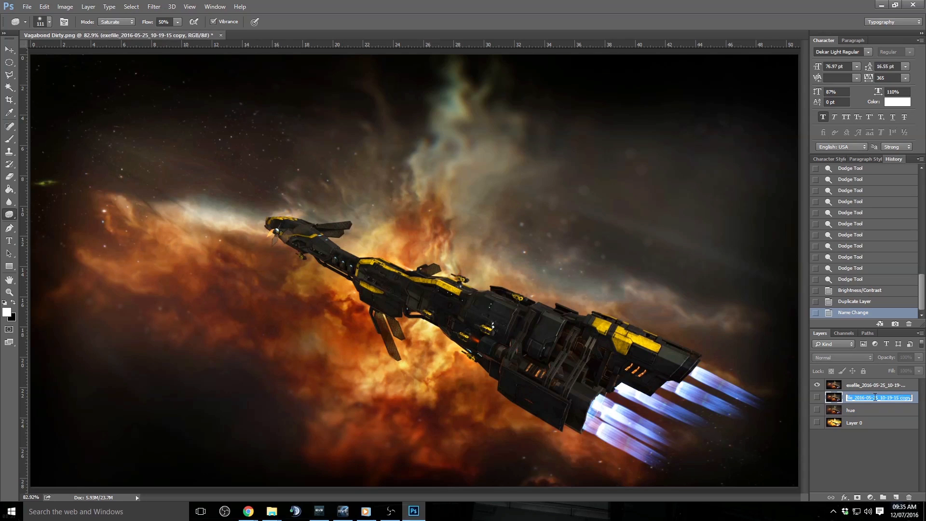
drag(853, 398, 912, 397)
key(BackSpace)
key(Return)
Step: Open Surface Blur on the topmost layer copy and try a radius of 49 pixels with a threshold of 101 levels
click(851, 385)
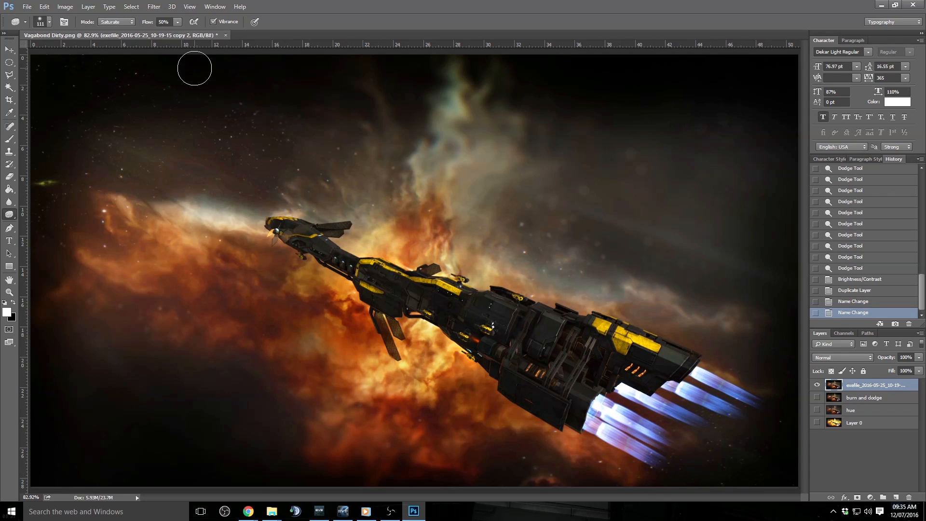
click(131, 6)
mouse_move(110, 7)
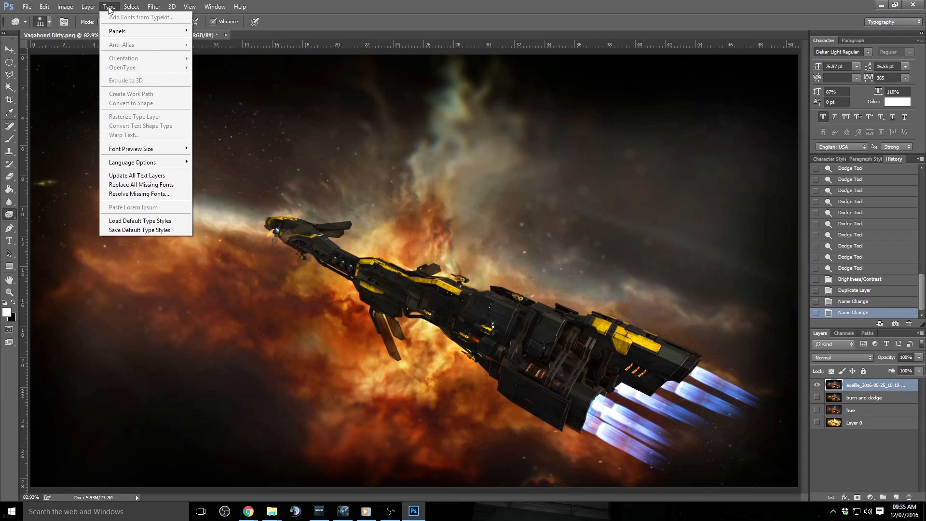
mouse_move(154, 7)
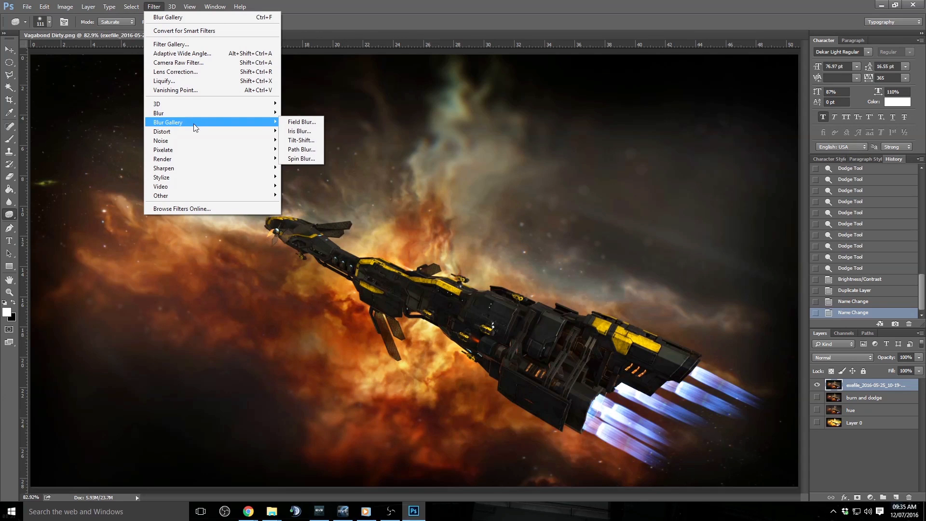
mouse_move(222, 112)
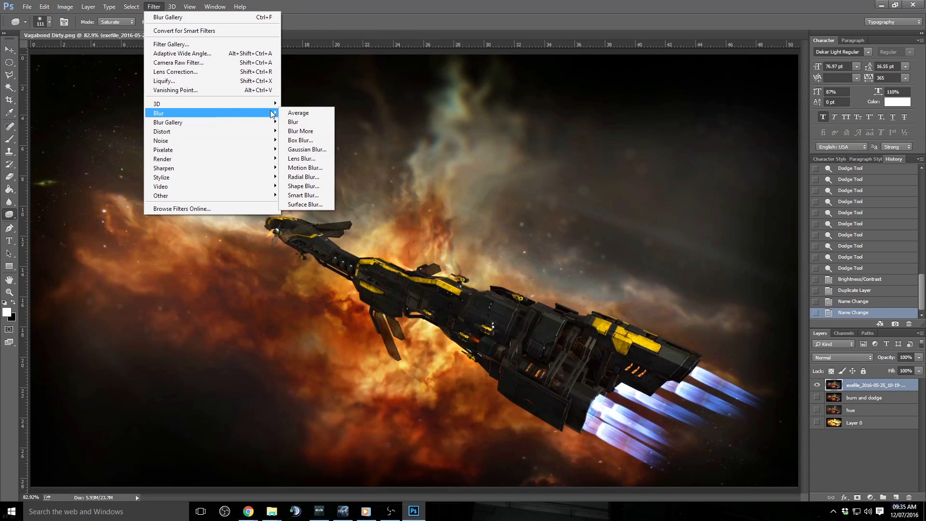
click(324, 206)
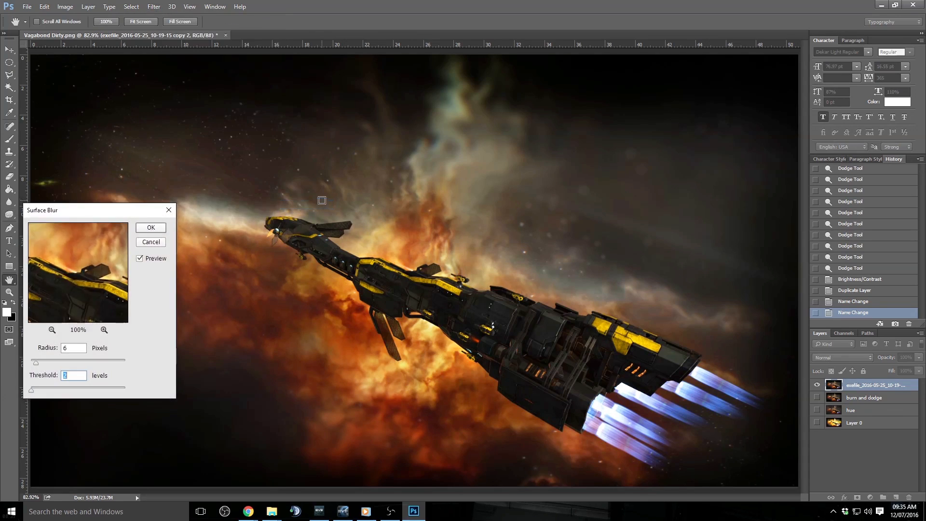
drag(96, 208, 111, 190)
drag(77, 345, 83, 370)
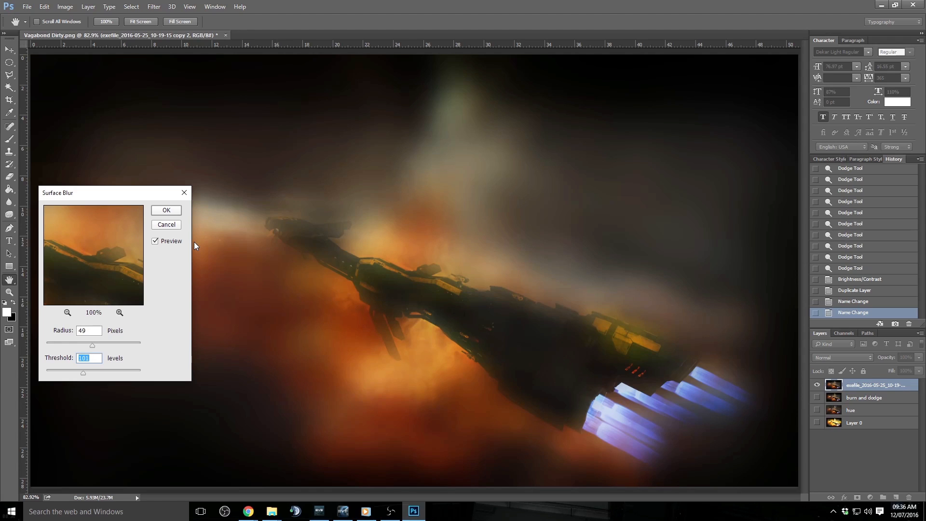
Step: Reduce the Surface Blur to a radius of 1 pixel and a threshold of 10 levels
click(56, 343)
click(52, 370)
drag(51, 370, 46, 346)
drag(124, 194, 155, 176)
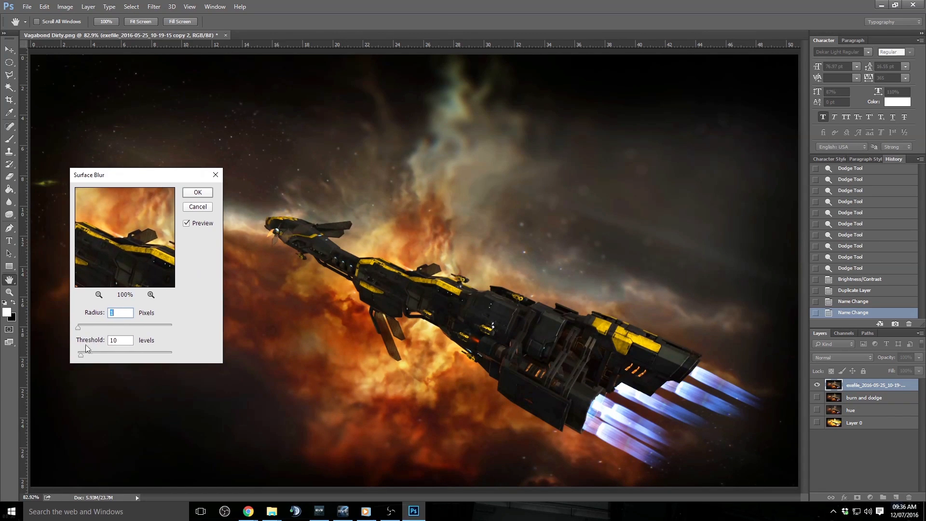
Step: Try a Surface Blur radius of 9 pixels with a threshold of 4 levels and uncover the ship's front in the preview
key(Tab)
text(3)
drag(160, 324, 85, 326)
key(Tab)
drag(120, 340, 89, 329)
text(3)
drag(103, 329, 94, 329)
click(108, 345)
text(4)
drag(182, 179, 560, 250)
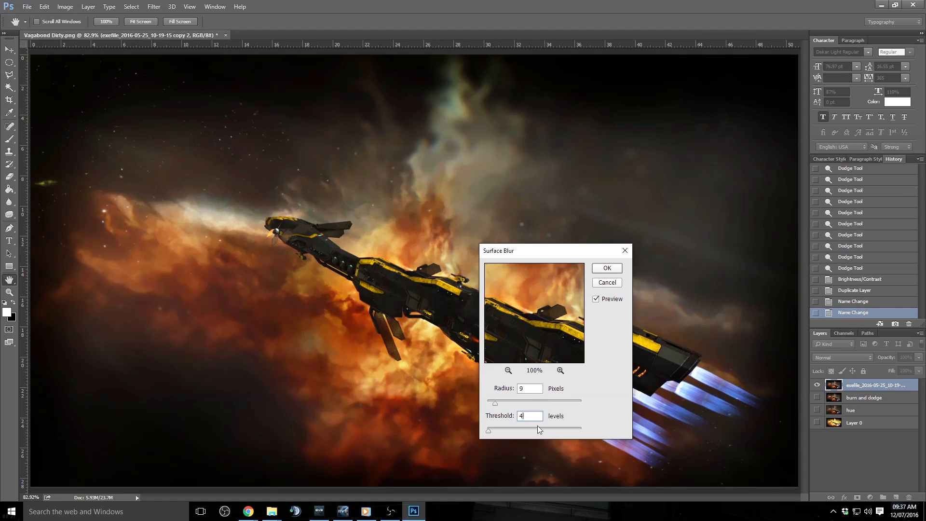
Step: Apply the Surface Blur with a radius of 5 pixels and a threshold of 2 levels
click(528, 415)
text(2)
click(504, 390)
text(5)
click(606, 268)
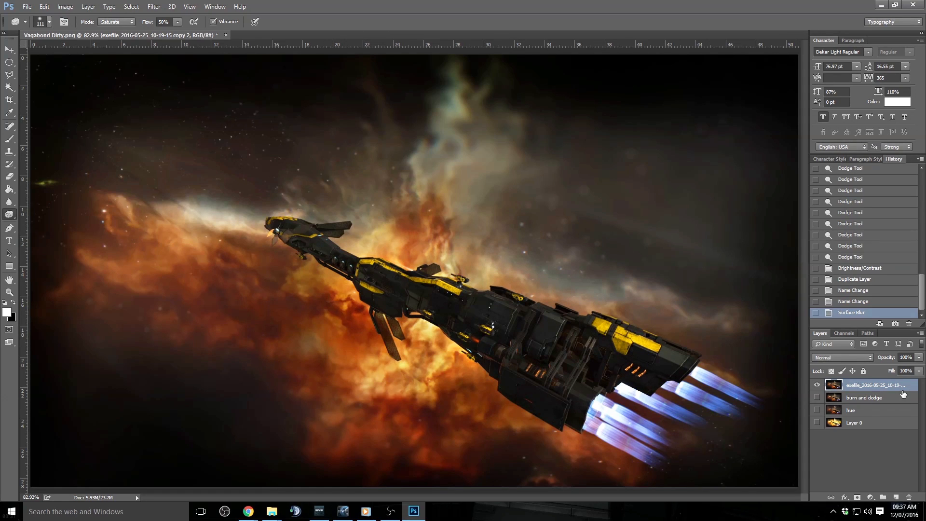
key(alt+Tab)
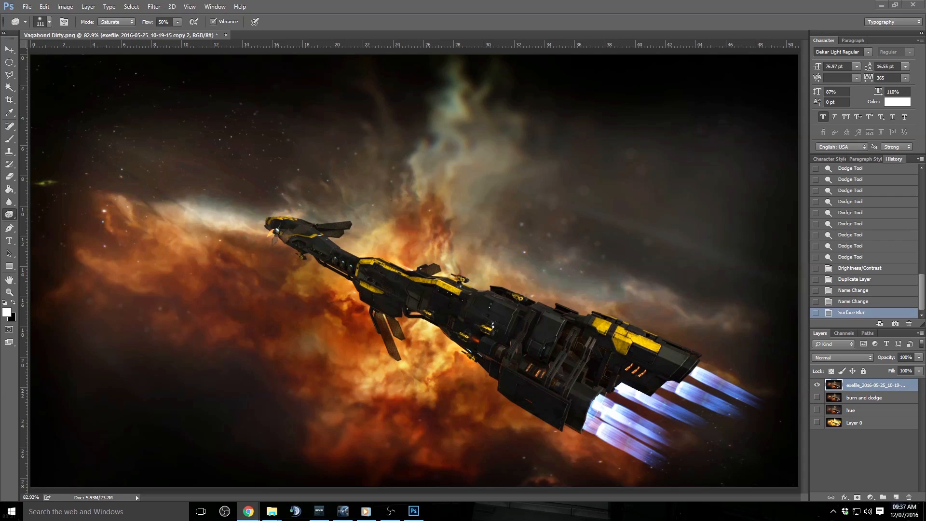
key(alt+Tab)
click(9, 292)
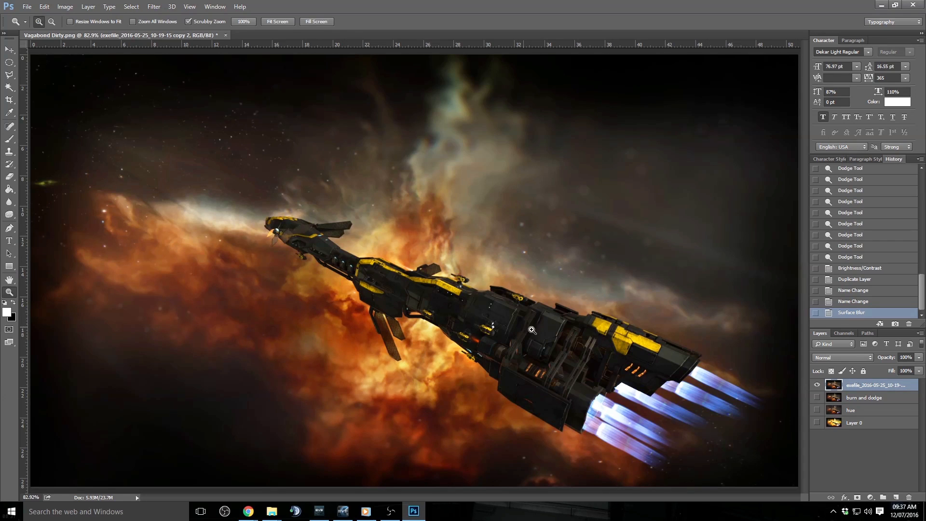
Step: Rename the blurred top layer "surface blur" and duplicate it
double_click(874, 385)
text(surface blur)
key(Return)
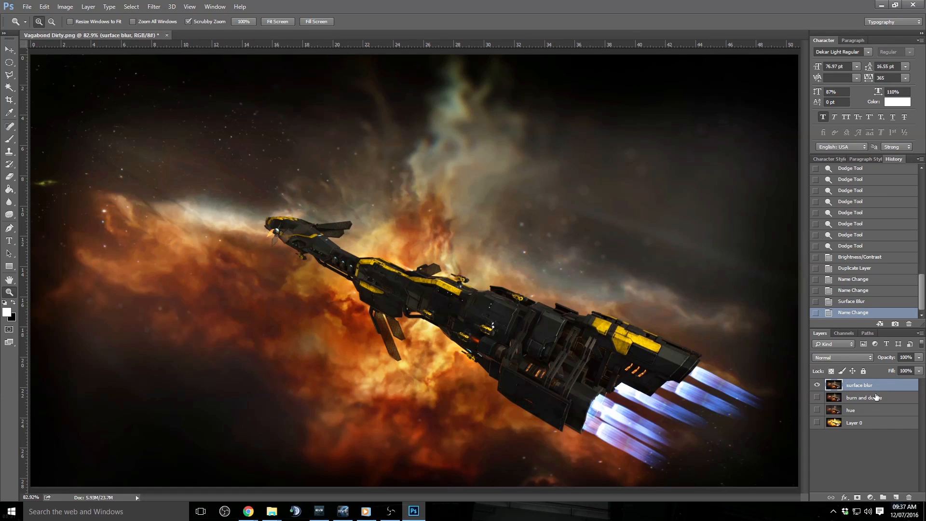
right_click(883, 388)
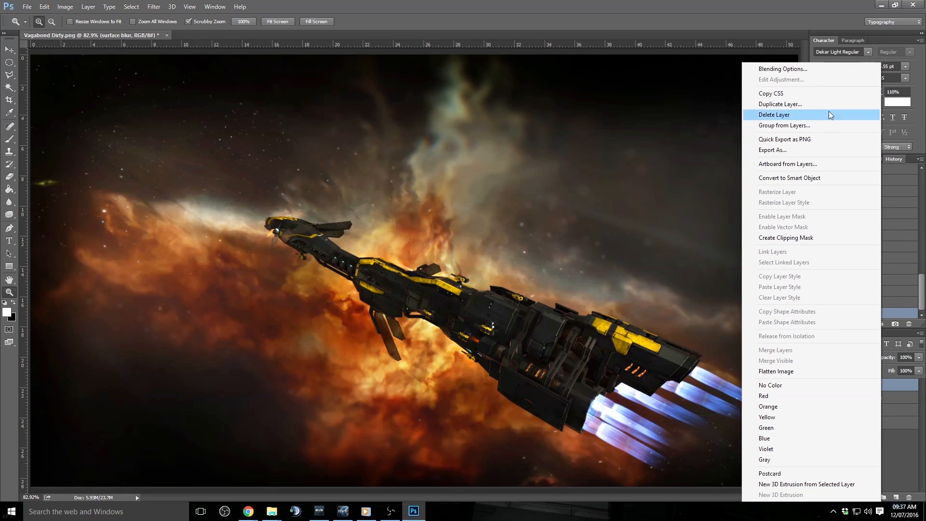
click(828, 111)
key(Return)
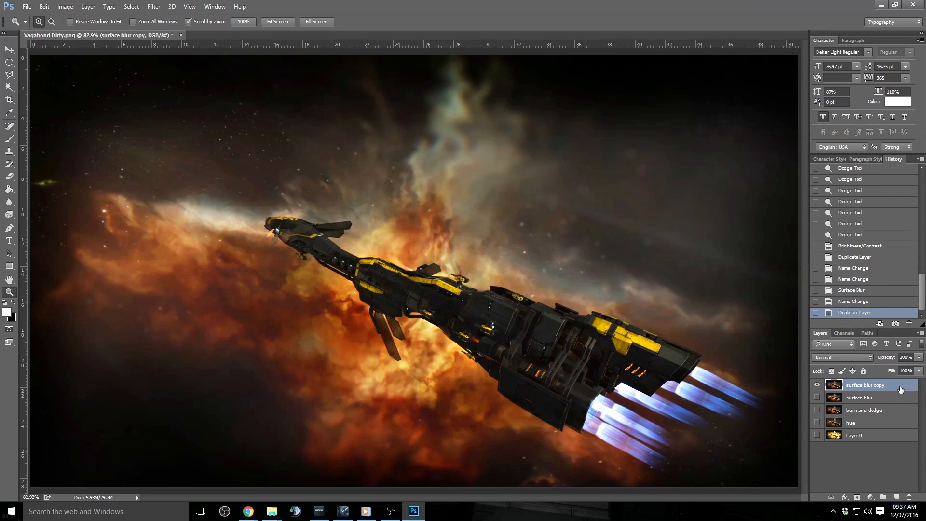
key(alt+Tab)
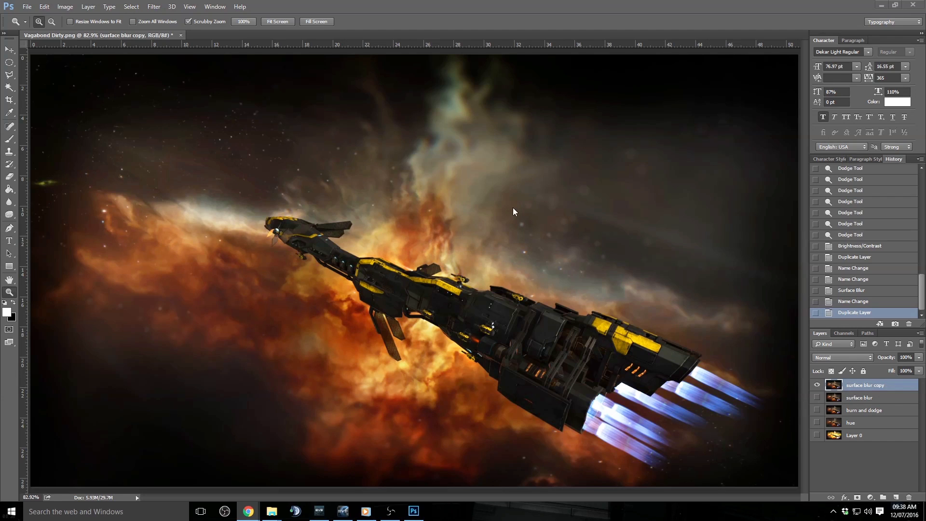
click(892, 388)
click(894, 396)
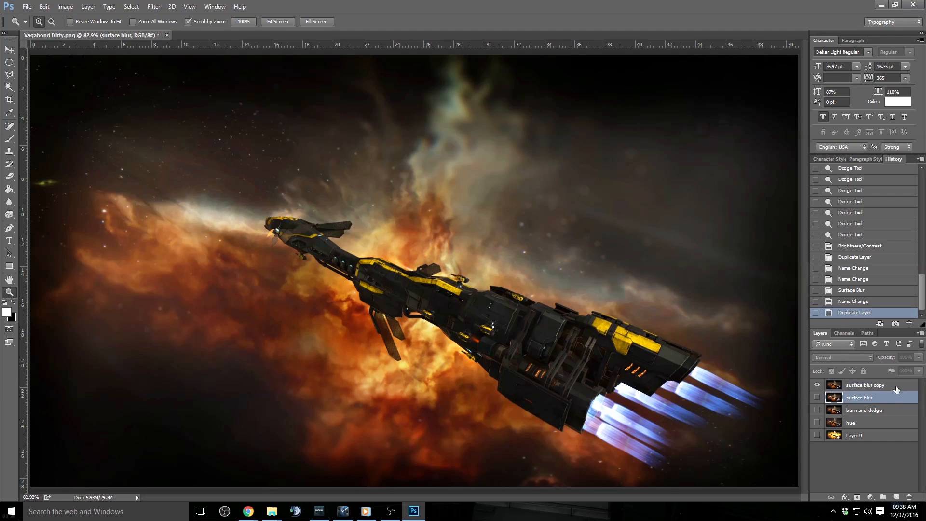
click(897, 388)
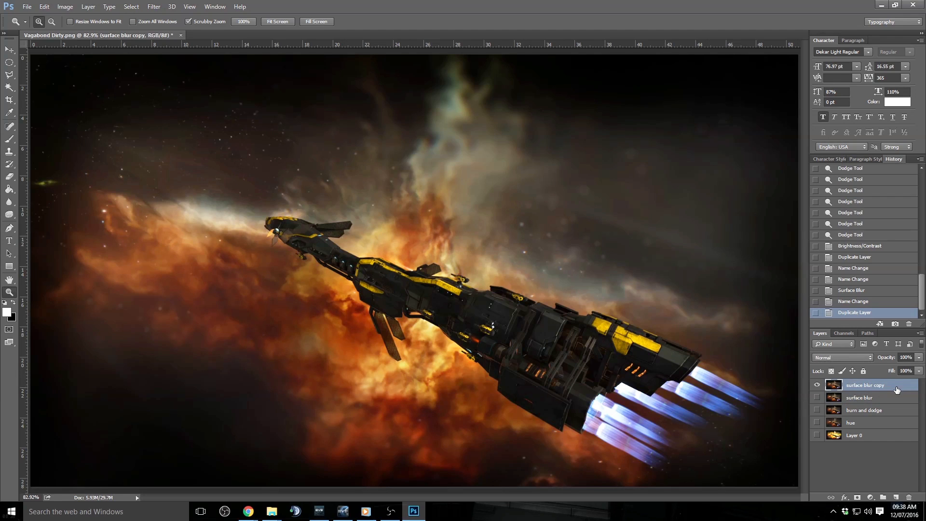
Step: Compare the current top layer with the finished reference wallpaper on Layer 0, leaving only the top layer shown
click(819, 385)
click(816, 436)
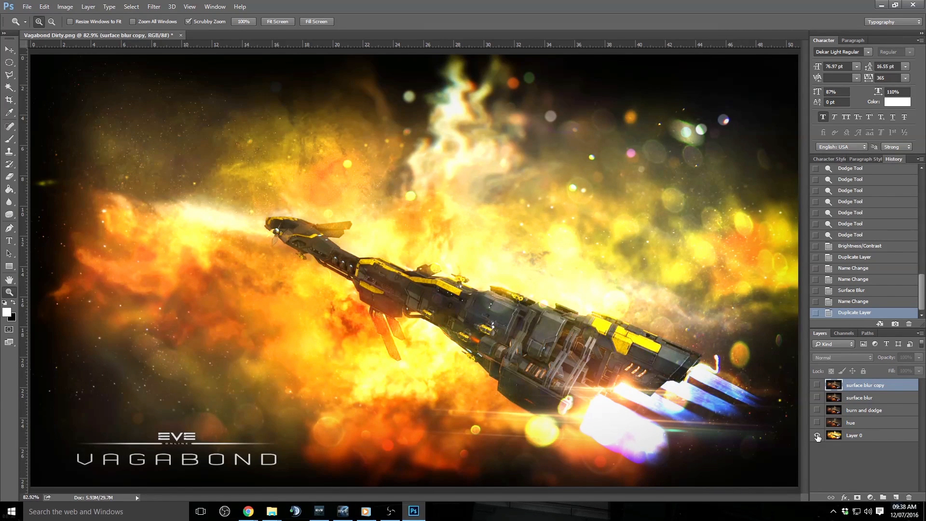
click(817, 435)
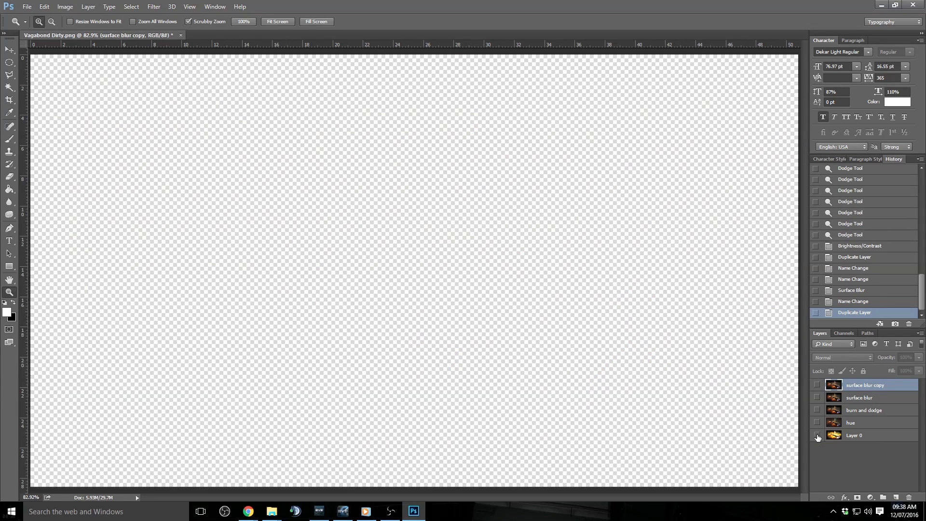
click(817, 384)
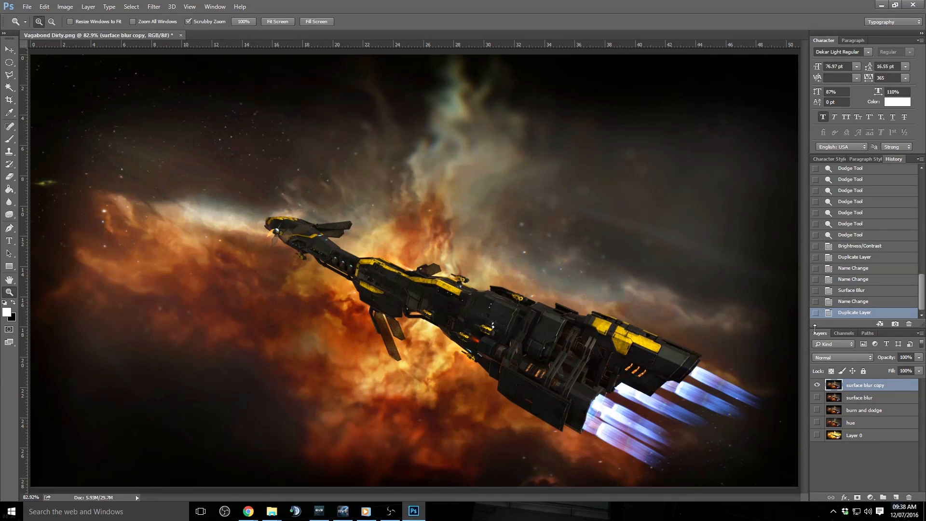
Step: Copy the EVE title group "Group 1" from the recent file blighted thron2.psd into the Vagabond document and close the source file without saving
click(28, 6)
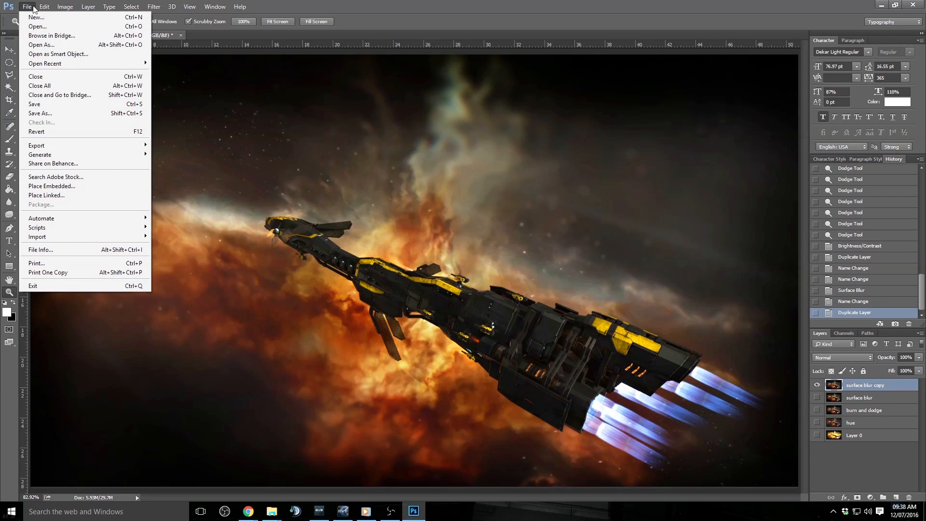
mouse_move(129, 65)
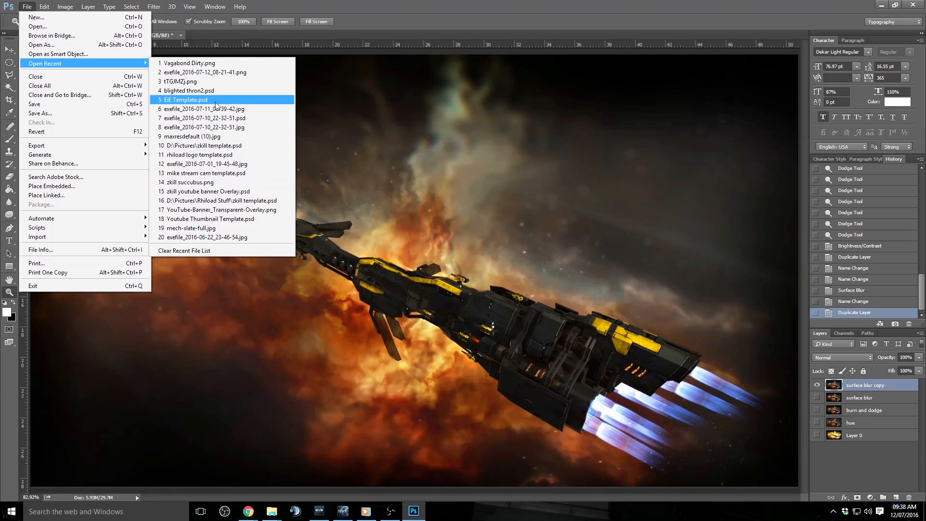
click(225, 90)
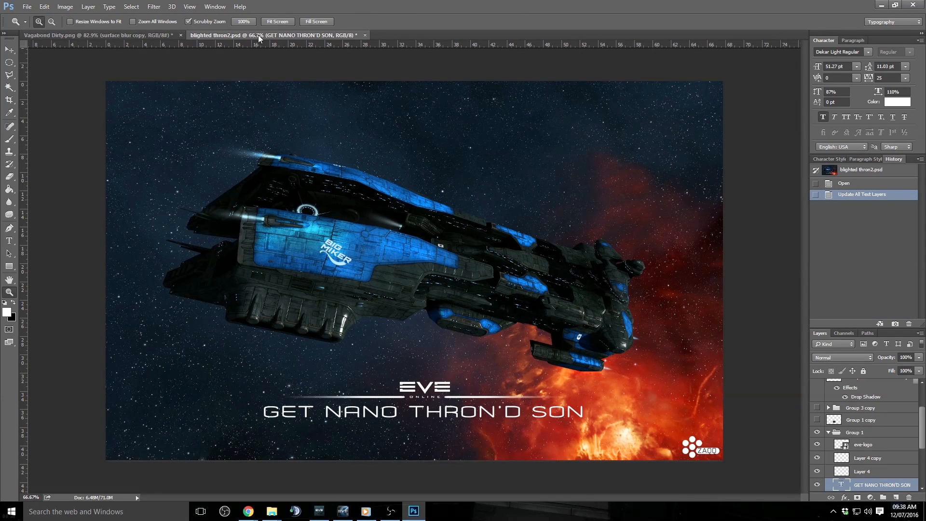
drag(259, 38, 153, 283)
click(864, 433)
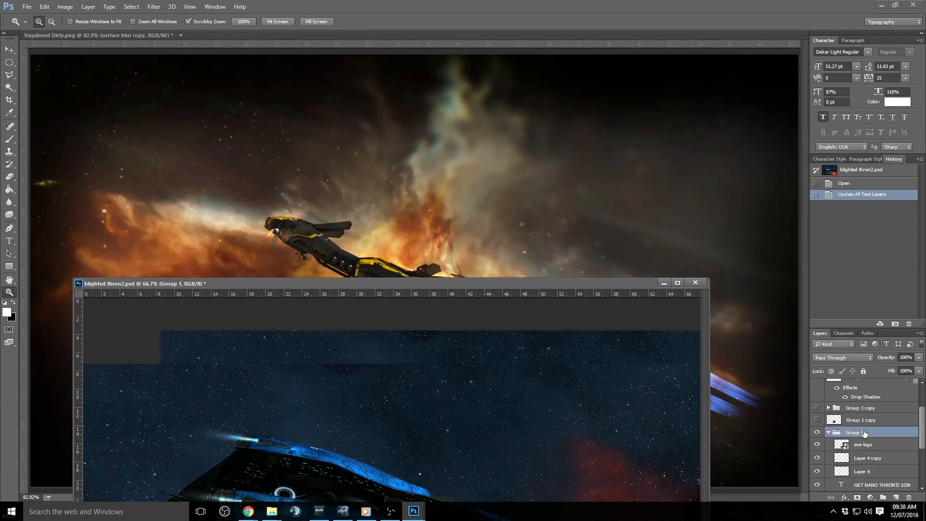
drag(863, 434, 378, 145)
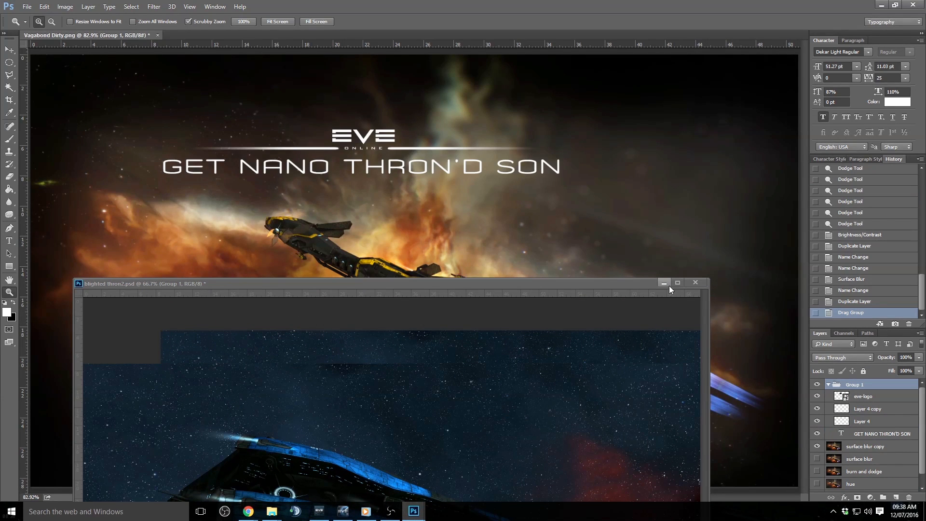
click(696, 283)
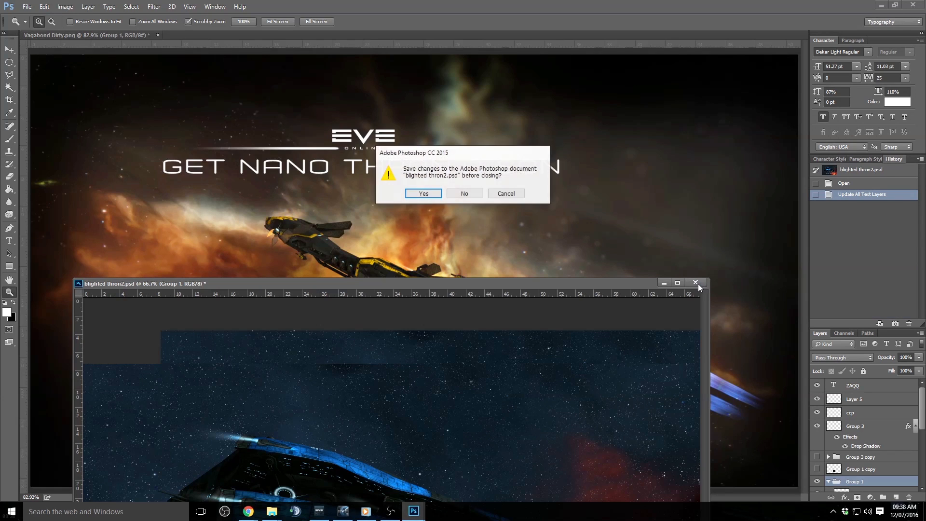
click(464, 193)
Step: Move the title group to the image's lower left and scale the EVE logo and its two line layers down above the text
click(9, 50)
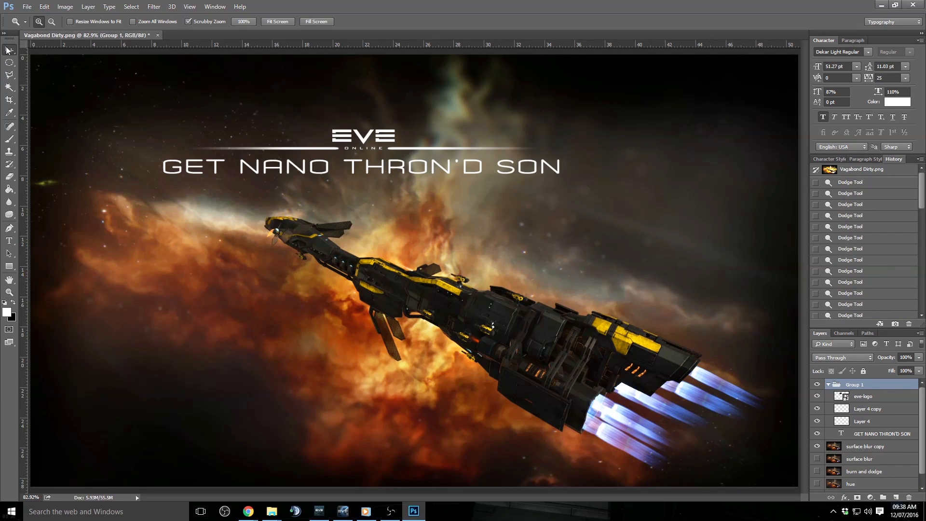
drag(387, 150, 289, 409)
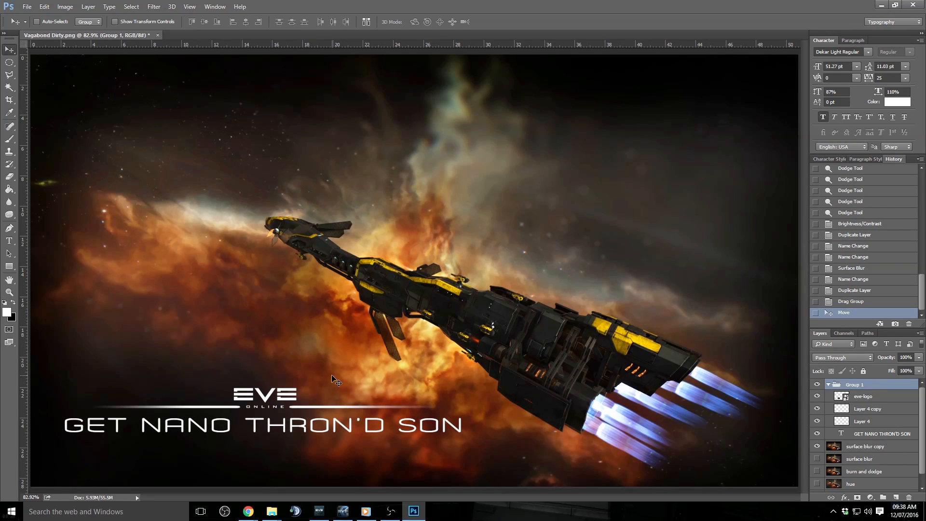
click(892, 398)
shift+click(877, 423)
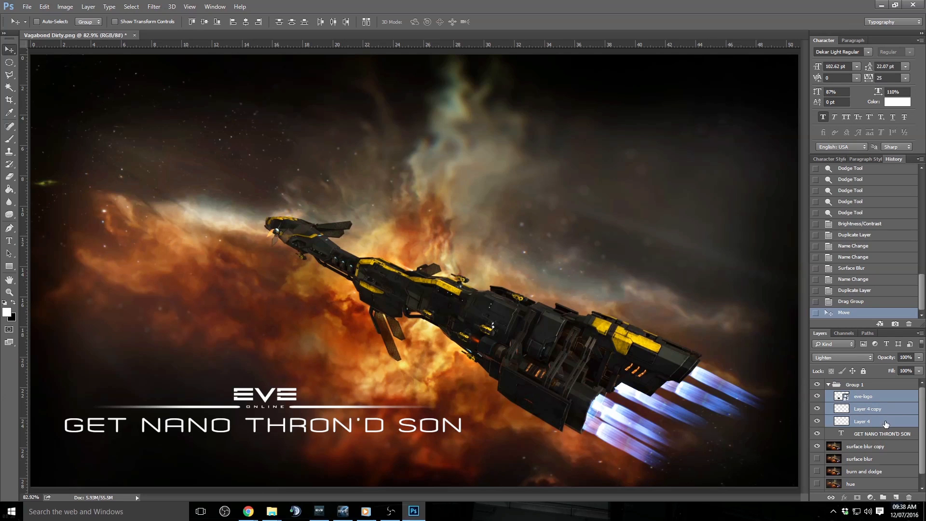
key(ctrl+t)
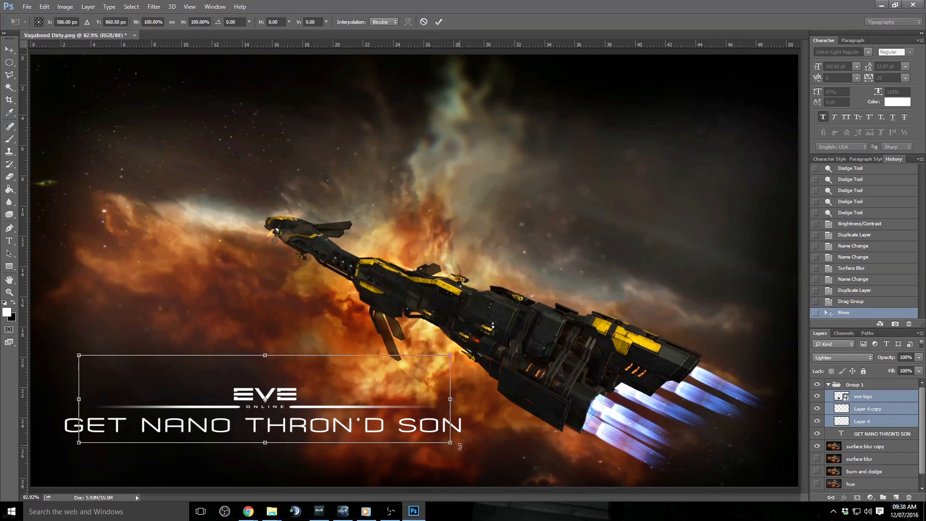
drag(459, 436, 286, 408)
key(Return)
drag(321, 382, 328, 387)
Step: Replace the title text with "VAGABONB" and shift it left to sit under the EVE logo
click(860, 436)
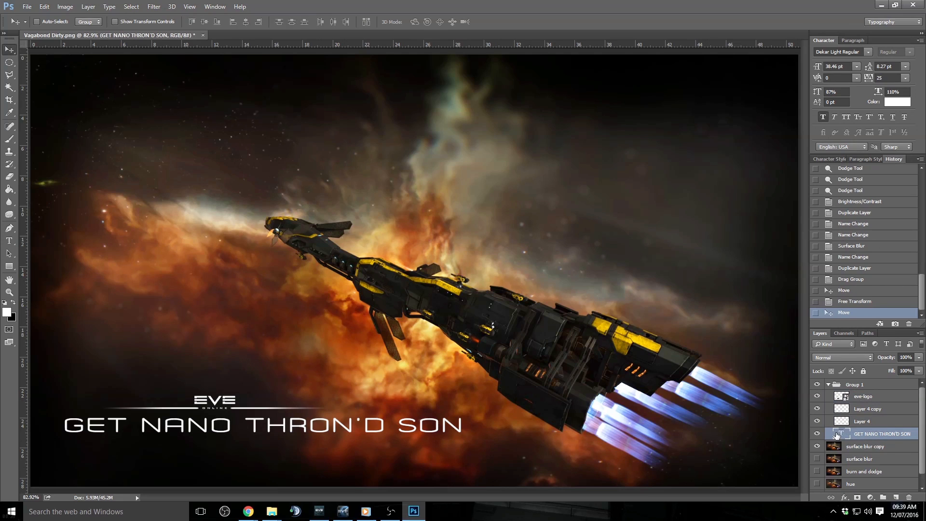
double_click(842, 435)
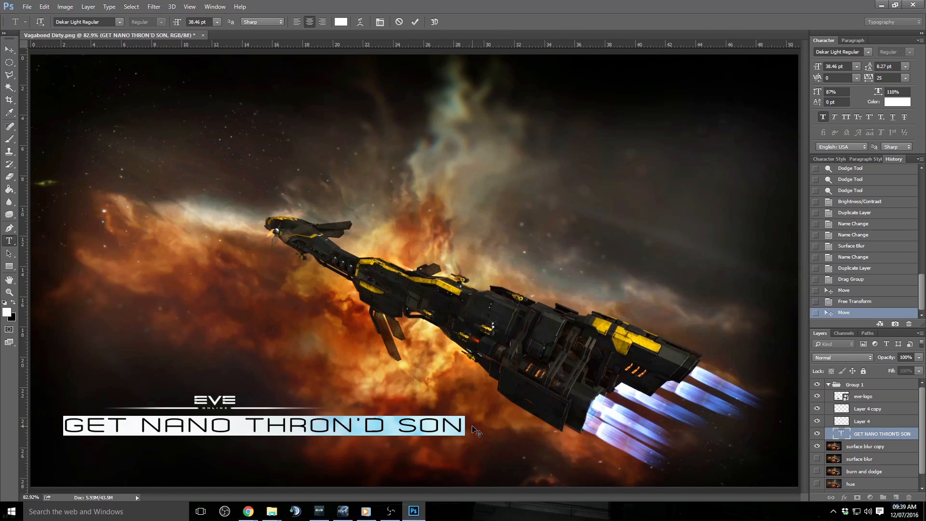
key(BackSpace)
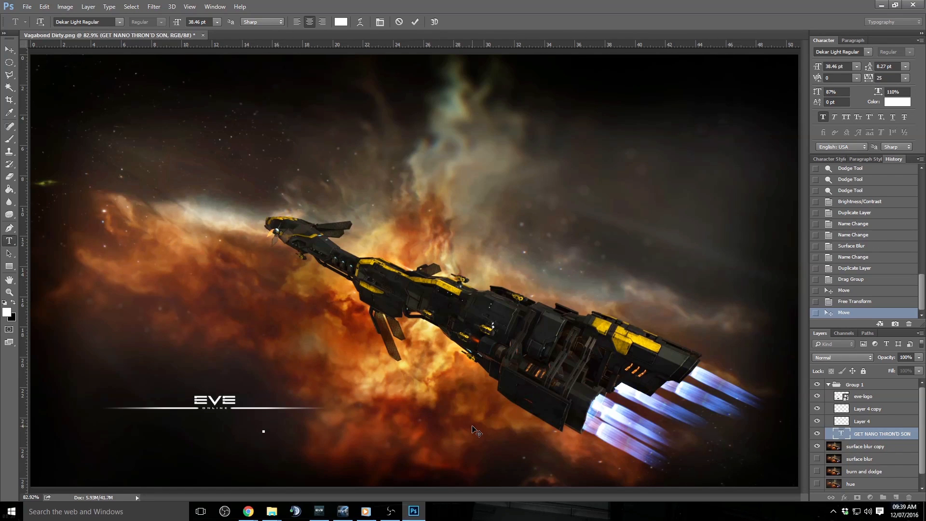
text(VAGABONBD)
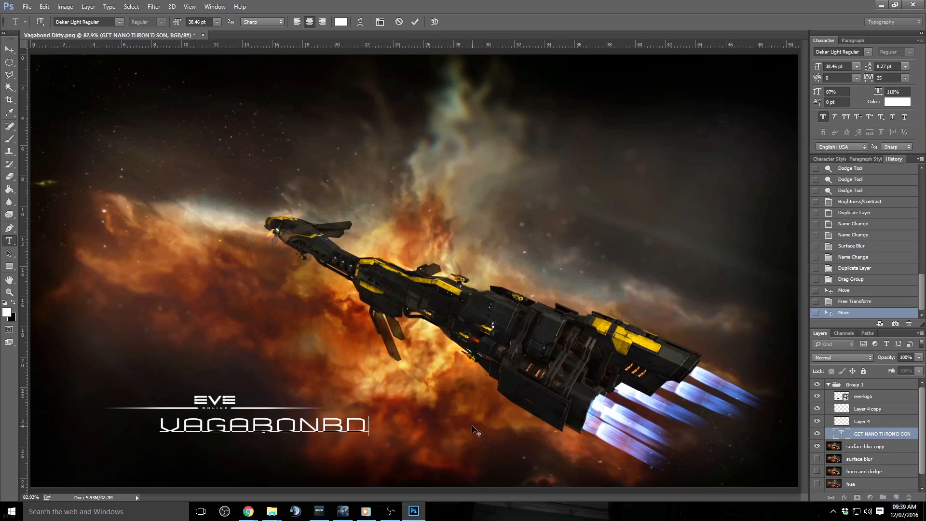
key(BackSpace)
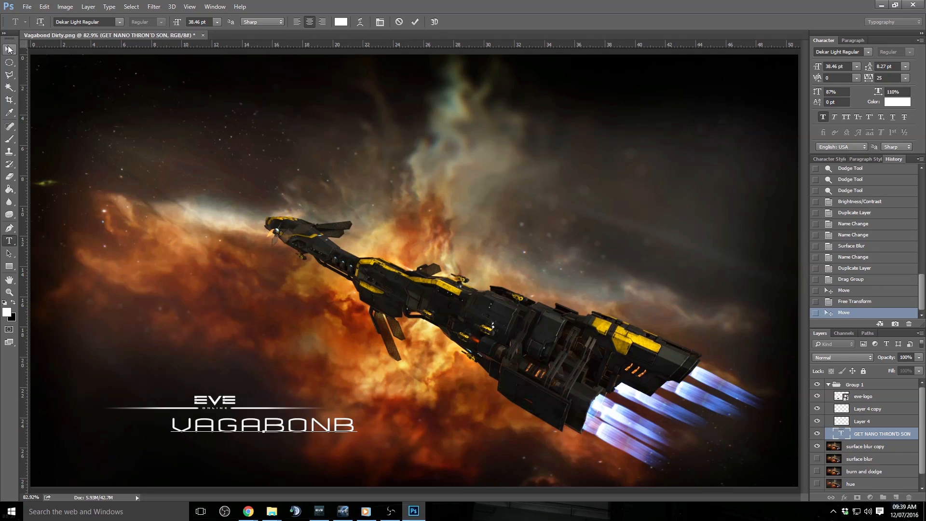
key(ctrl+Return)
key(v)
drag(410, 376, 373, 376)
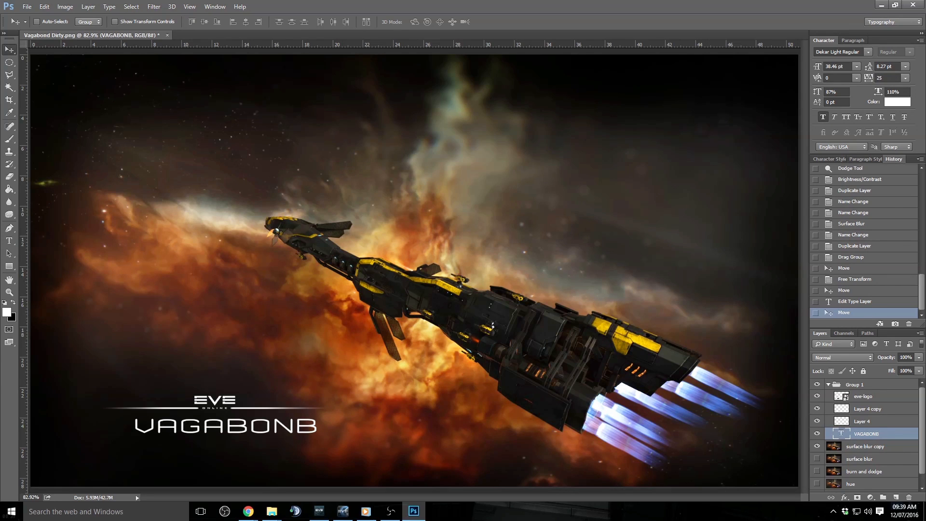
Step: Set the title text's tracking to 310 and re-centre it beneath the EVE logo
key(alt+Tab)
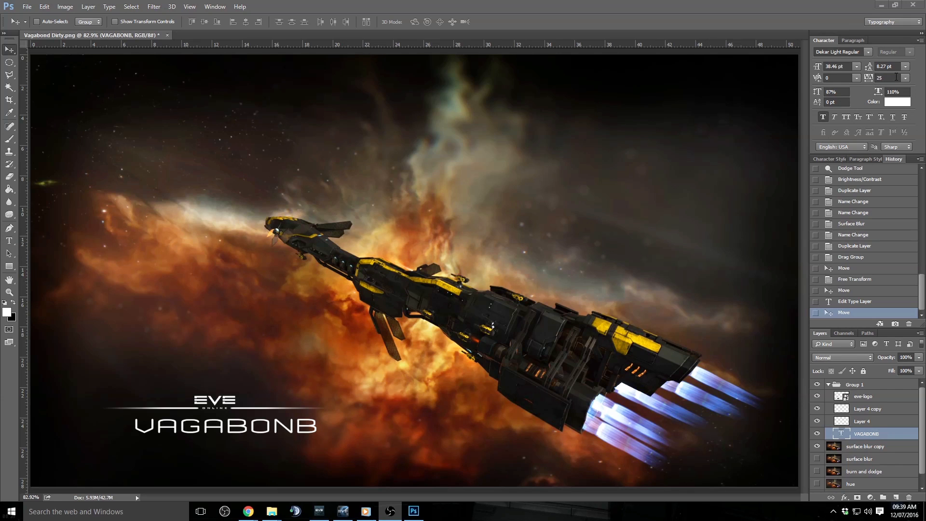
click(872, 78)
drag(869, 79, 869, 80)
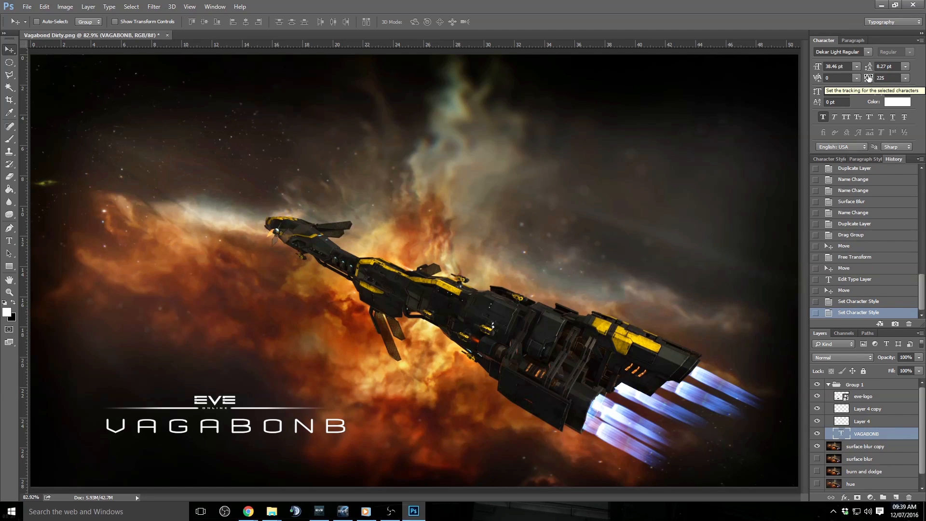
click(885, 77)
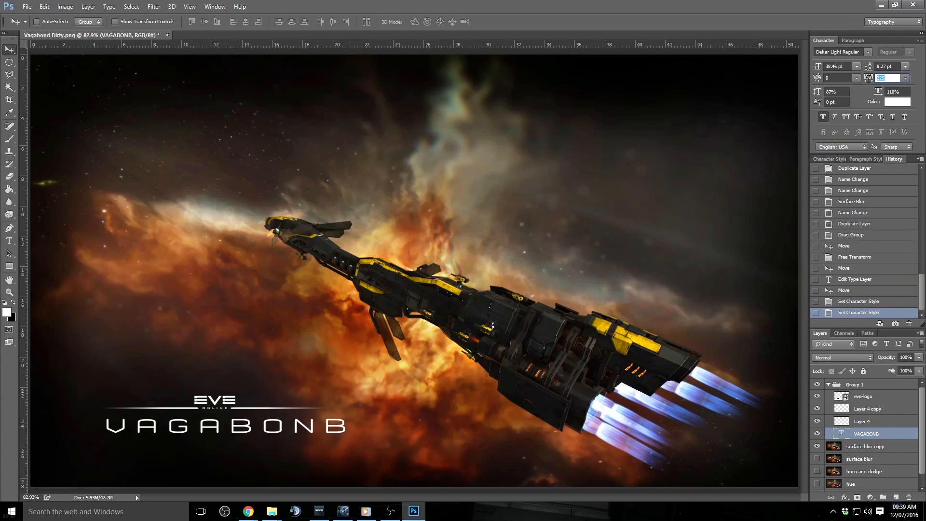
text(280)
text(0)
key(Return)
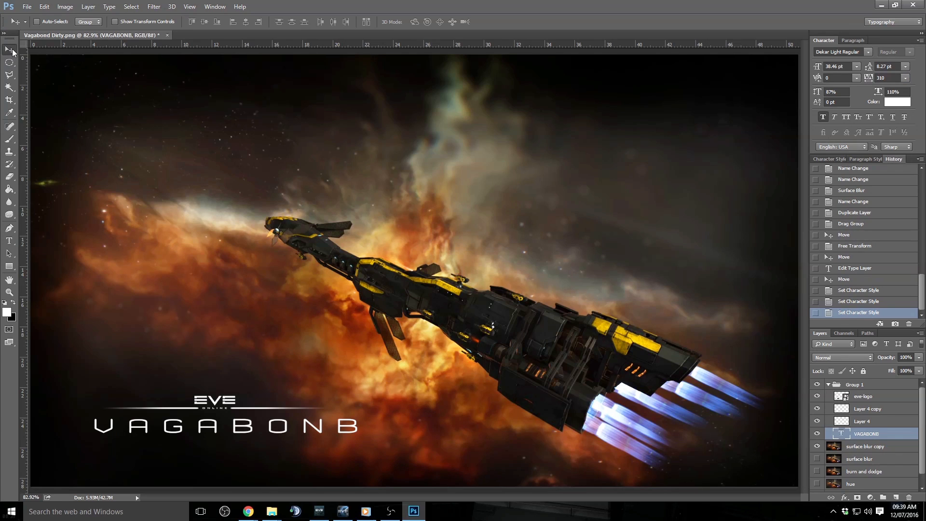
drag(247, 356, 238, 356)
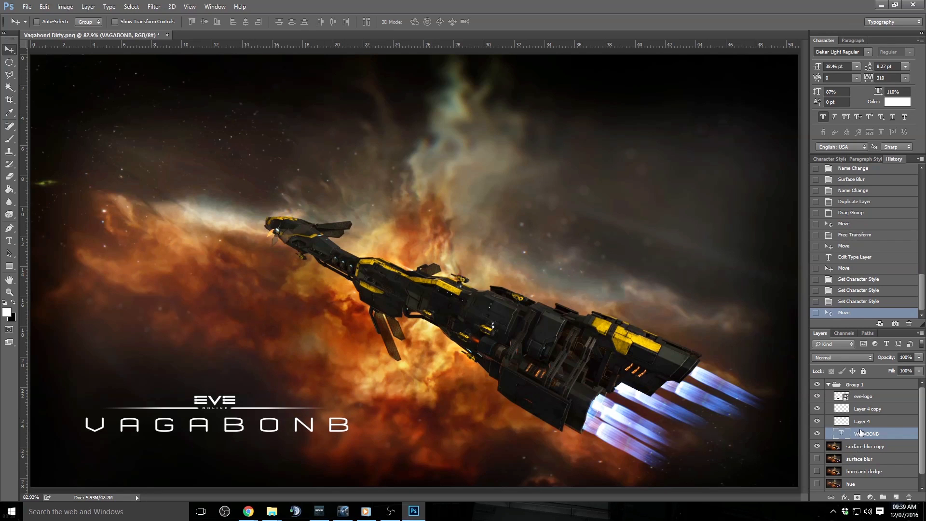
Step: Stretch the left divider line on Layer 4 outward to a width of 109.25% so it reaches the title's first letter
click(883, 421)
click(816, 422)
click(816, 422)
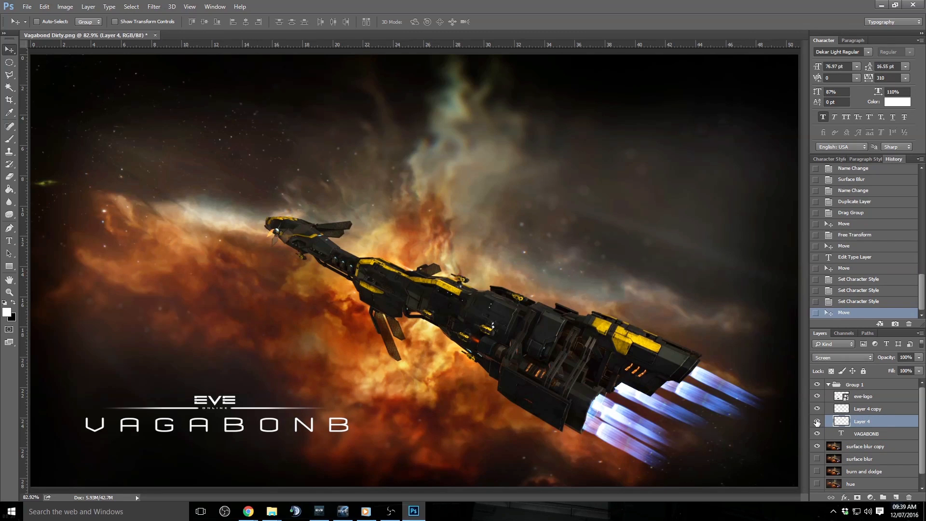
click(816, 422)
click(816, 422)
key(ctrl+t)
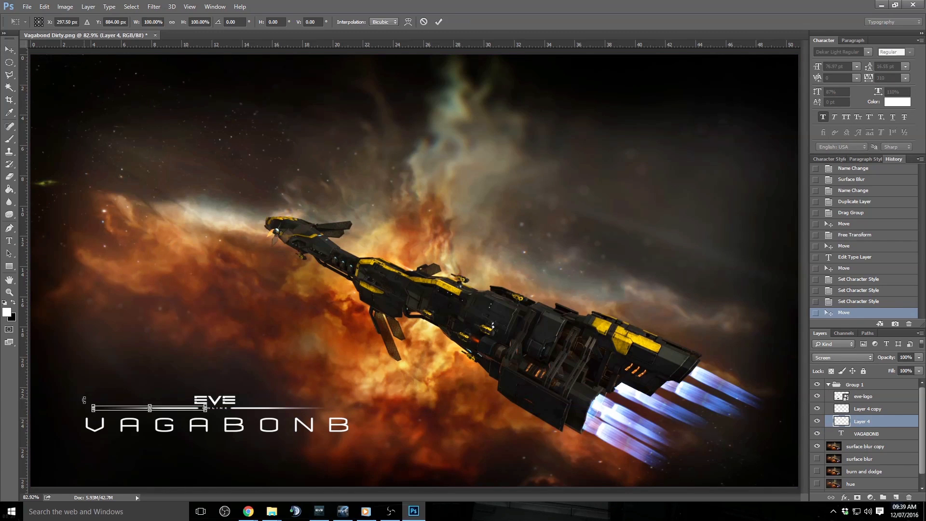
click(9, 294)
drag(89, 429, 126, 423)
key(ctrl+t)
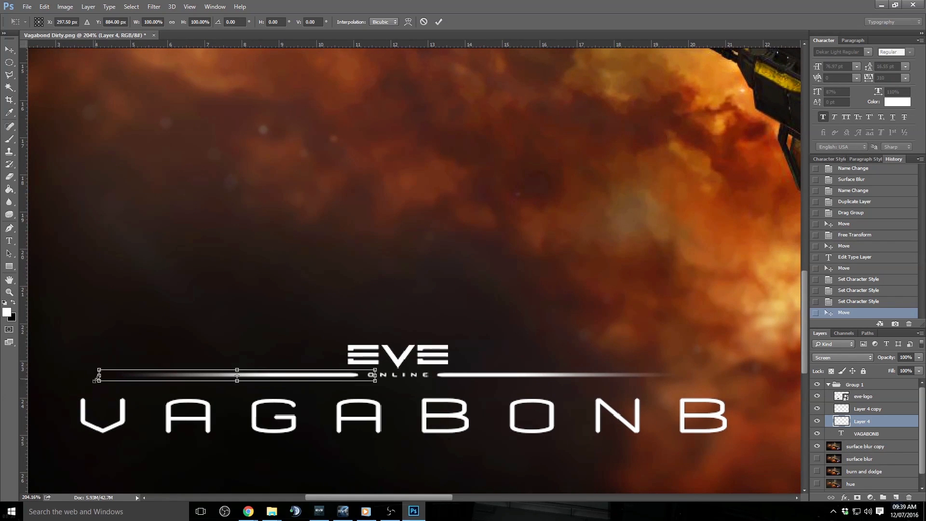
drag(100, 378, 72, 377)
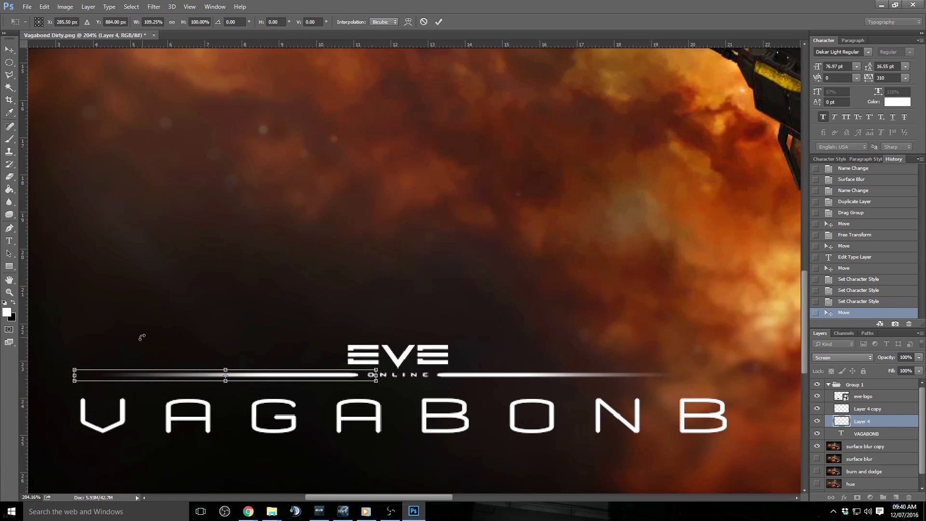
key(Return)
key(z)
Step: Stretch the right divider line on Layer 4 copy outward to the title's last letter and fit the whole image in view
click(889, 414)
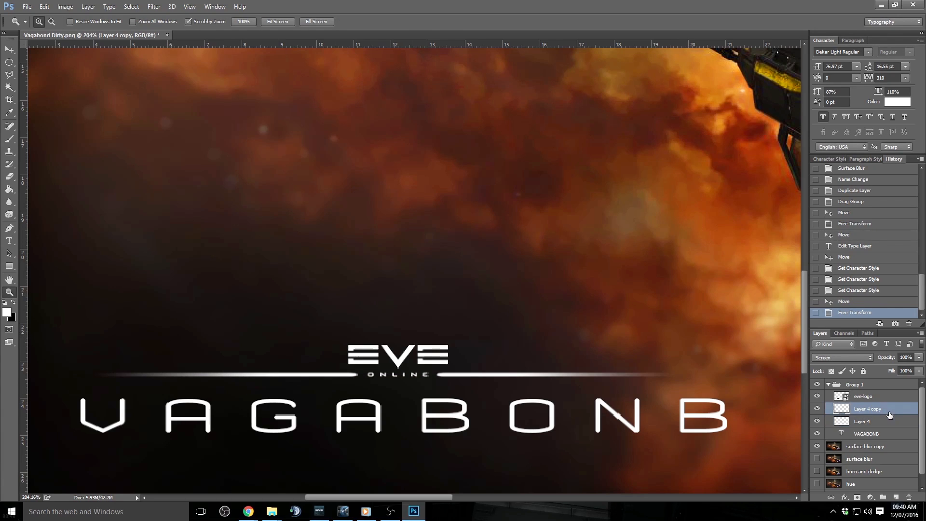
key(ctrl+t)
drag(696, 378, 725, 375)
key(Return)
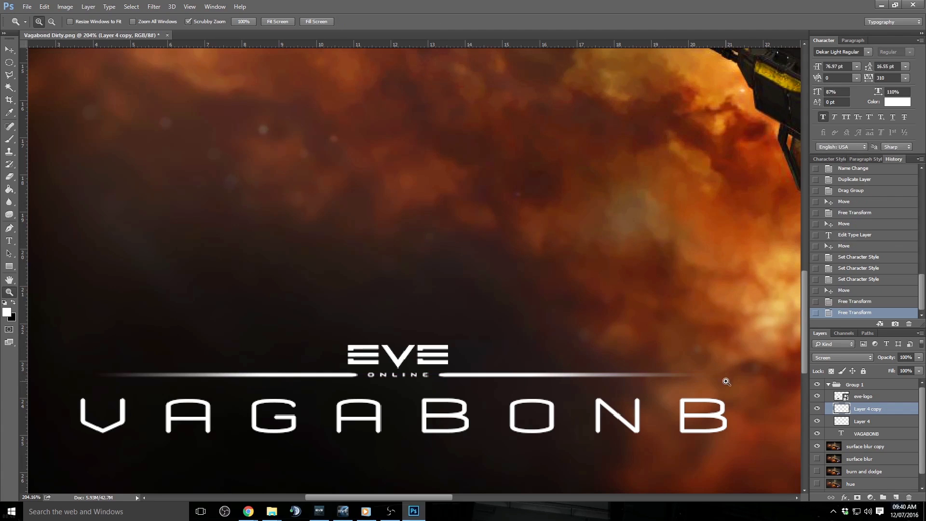
right_click(342, 267)
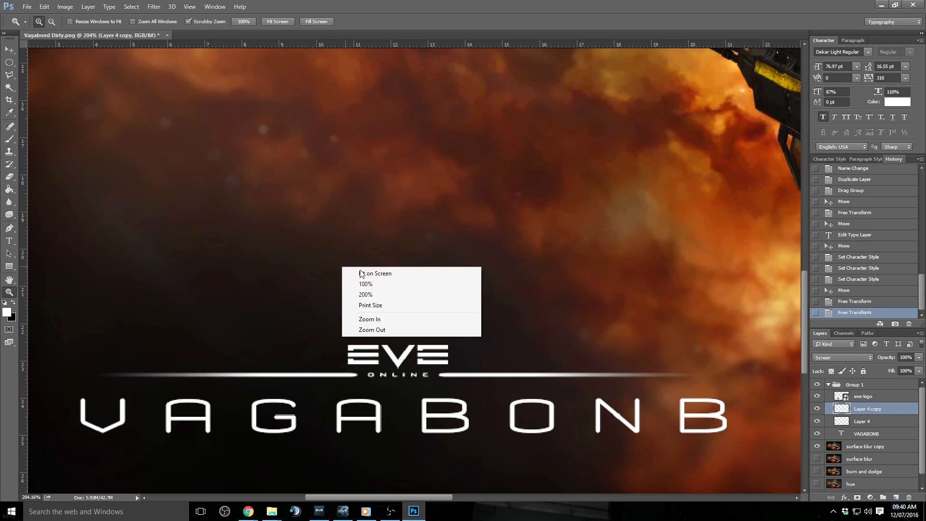
click(379, 271)
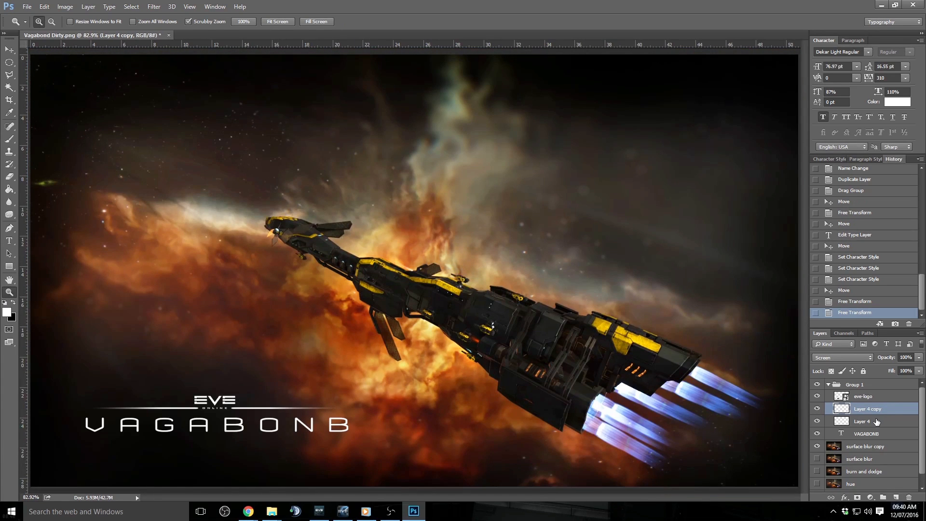
Step: Rename the title group "TEXT", collapse it, and move it closer to the image's lower-left corner
double_click(853, 384)
text(TE)
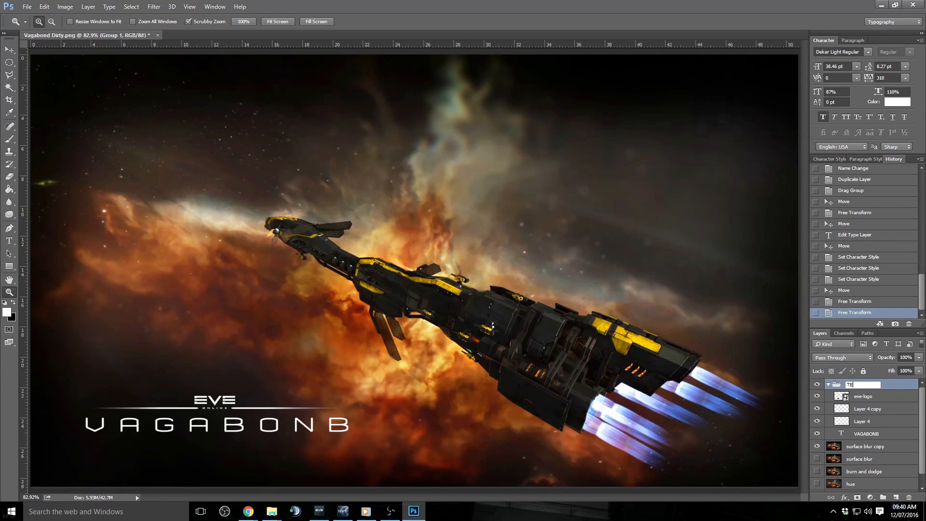
text(XT)
key(Return)
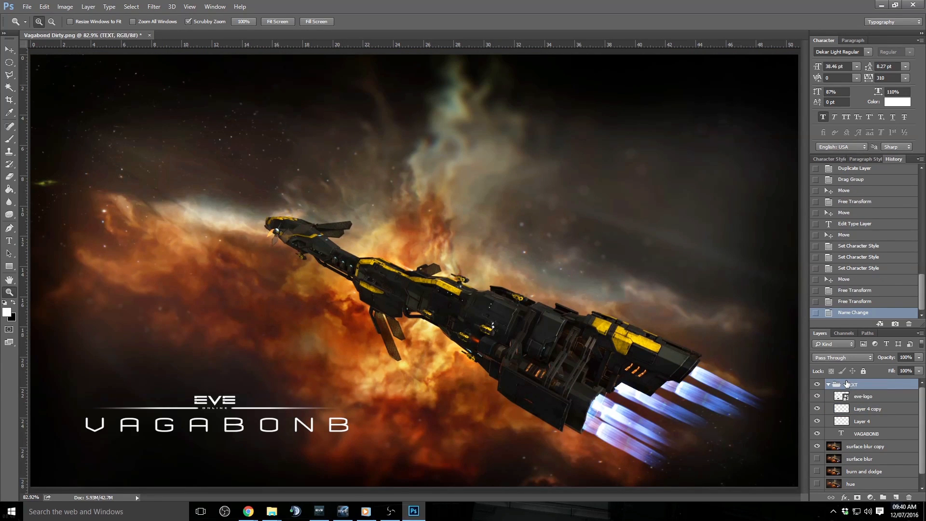
click(829, 385)
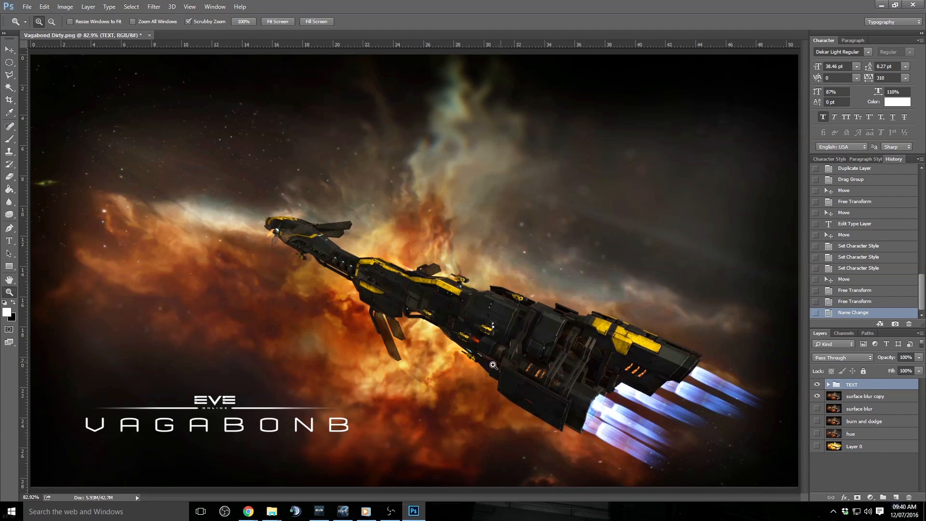
click(9, 49)
drag(322, 304, 308, 323)
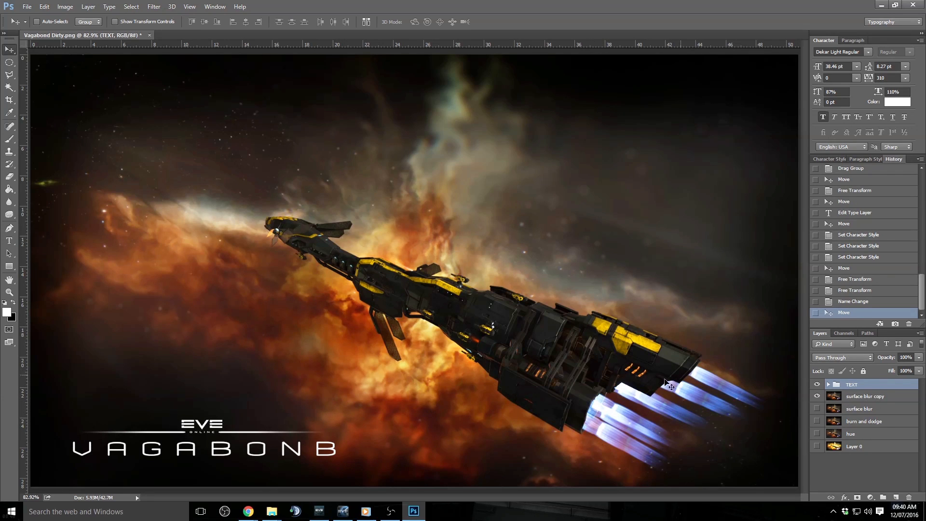
Step: Compare the title placement with the finished reference wallpaper on Layer 0, then show the surface blur copy layer again
drag(817, 385, 823, 451)
click(819, 448)
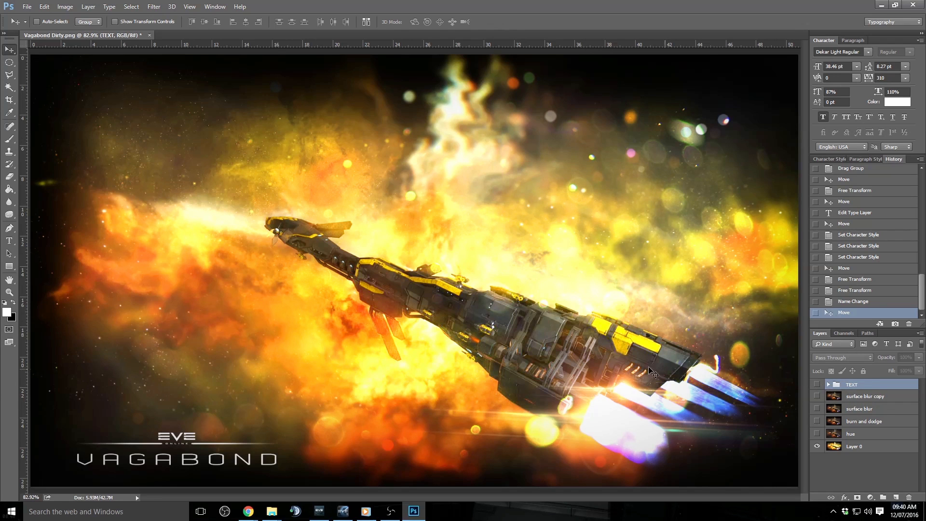
click(816, 448)
click(817, 397)
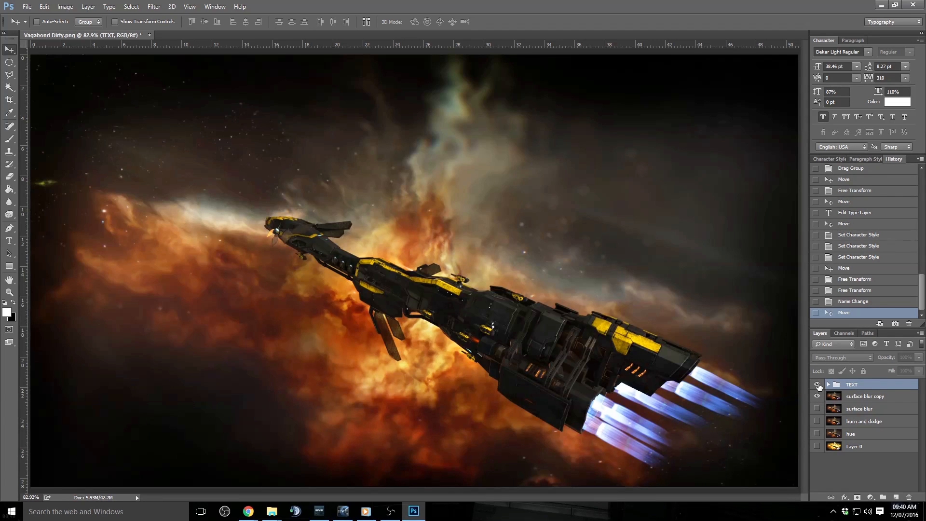
Step: Show the TEXT group and open the recent file EiE Template.psd in a floating window over the wallpaper
click(817, 384)
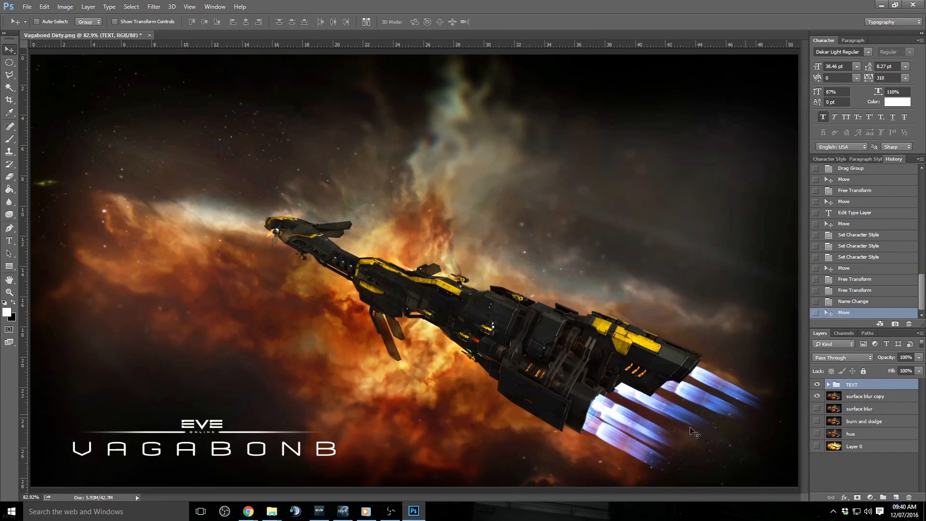
click(27, 6)
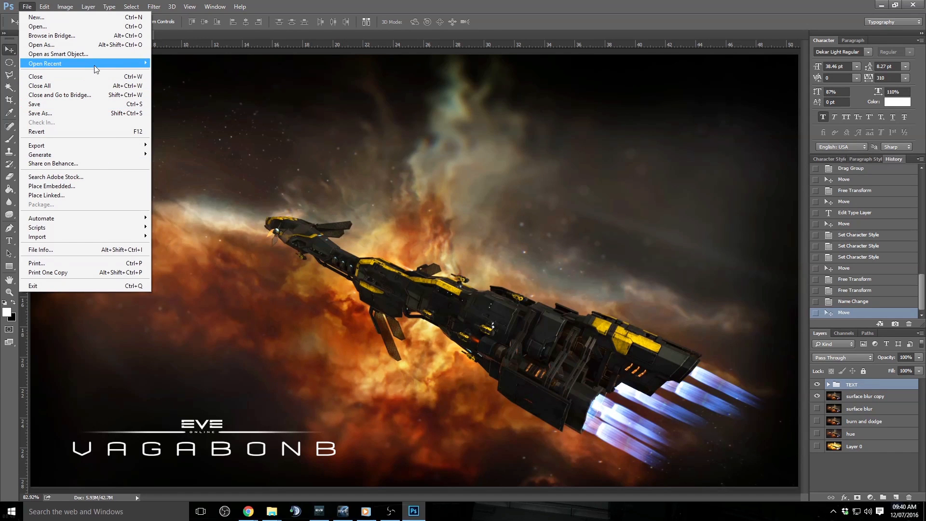
mouse_move(94, 64)
click(213, 100)
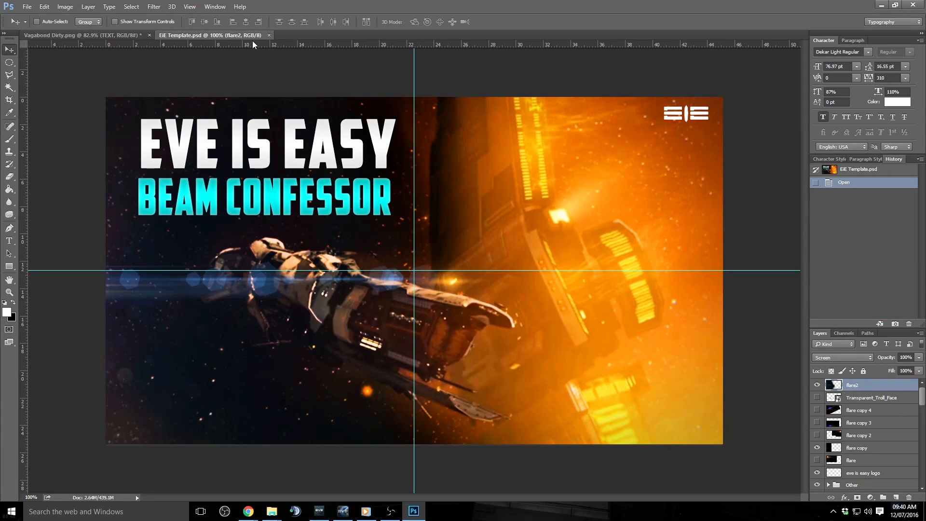
drag(247, 33, 112, 296)
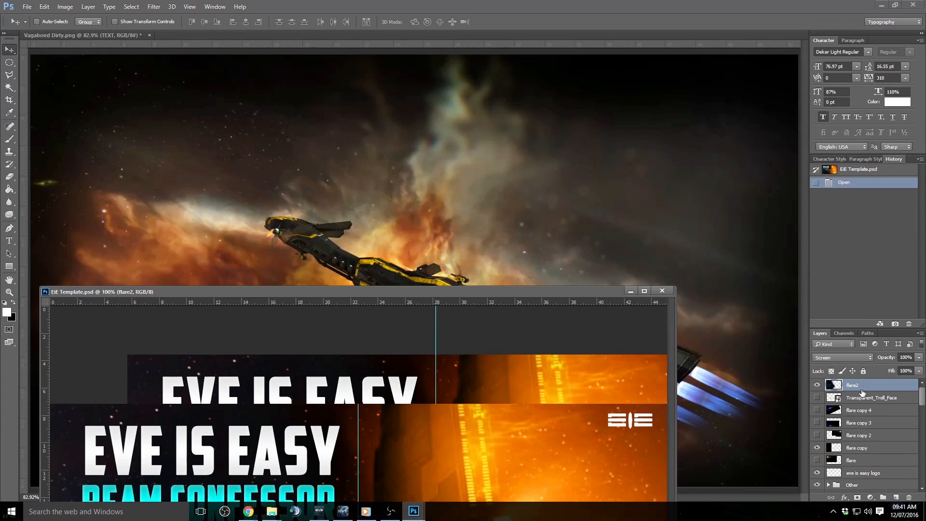
Step: Copy the template's flare copy 2 layer into the Vagabond wallpaper and close the template
click(872, 437)
drag(879, 438, 476, 368)
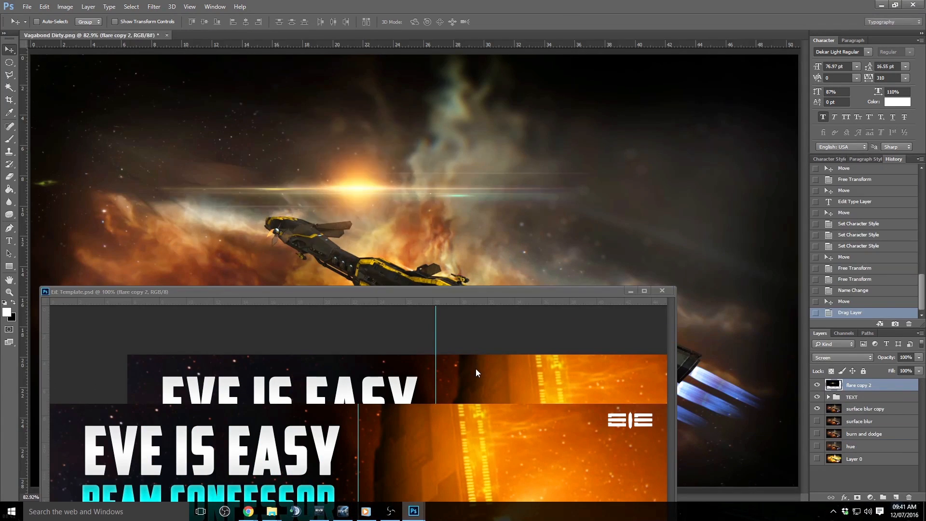
click(663, 291)
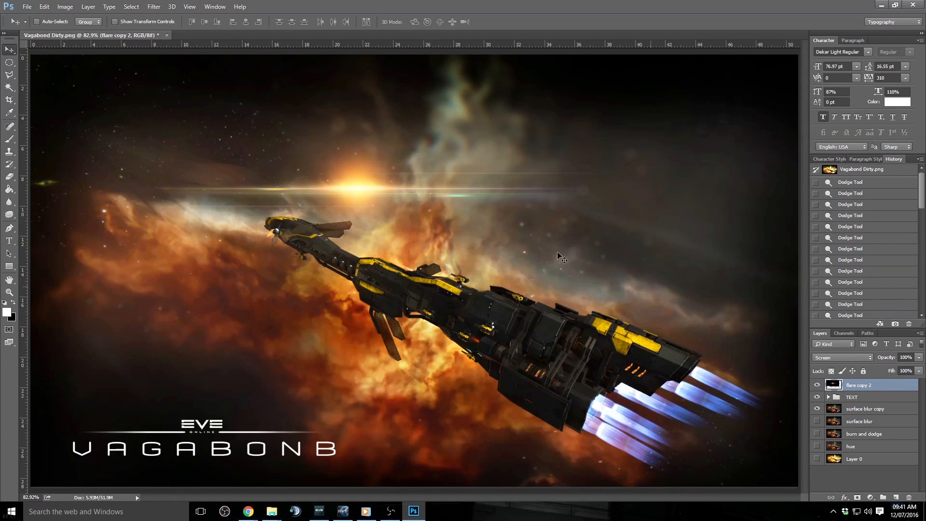
Step: Try the flare in the sky above the ship, then place its glow on the lower engine exhaust
mouse_move(347, 182)
mouse_down()
mouse_move(359, 205)
mouse_move(431, 147)
mouse_up()
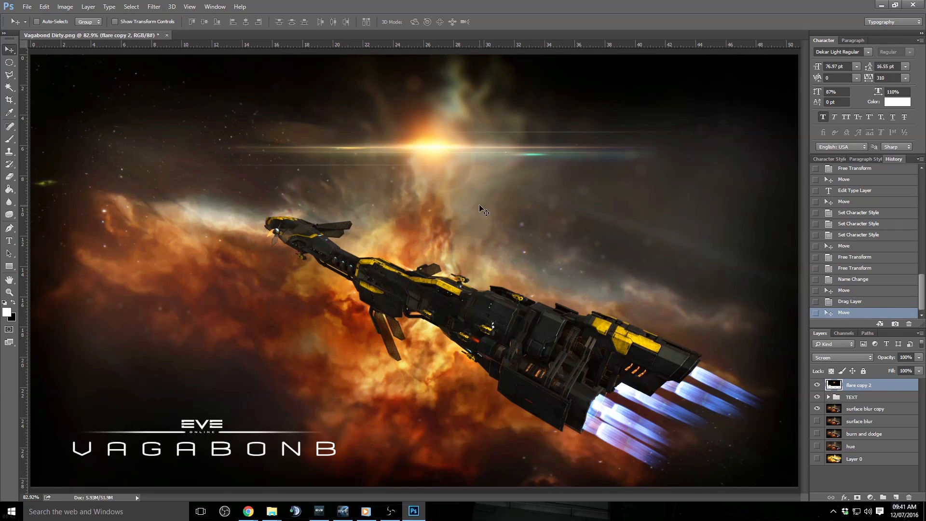
drag(480, 149, 615, 414)
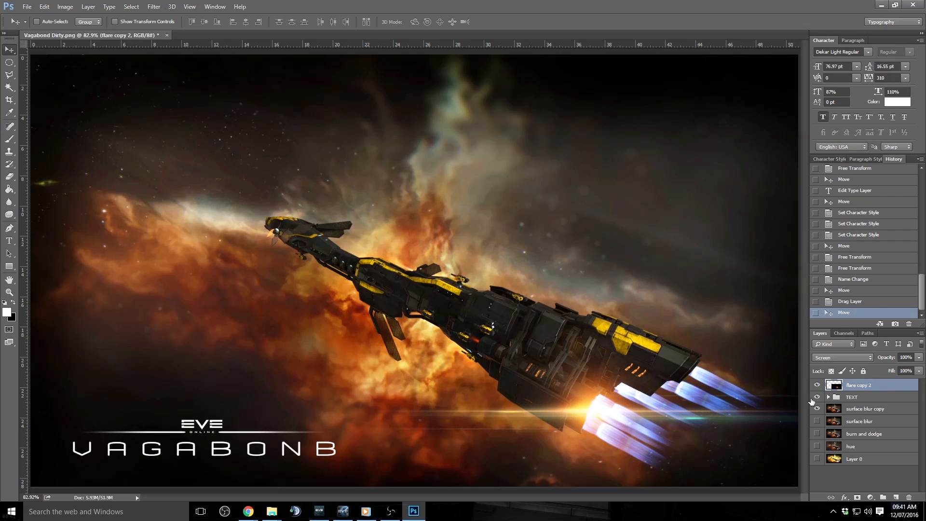
Step: Isolate the flare copy 2 layer in Normal blend mode and move it to the middle of the canvas
drag(816, 397, 816, 422)
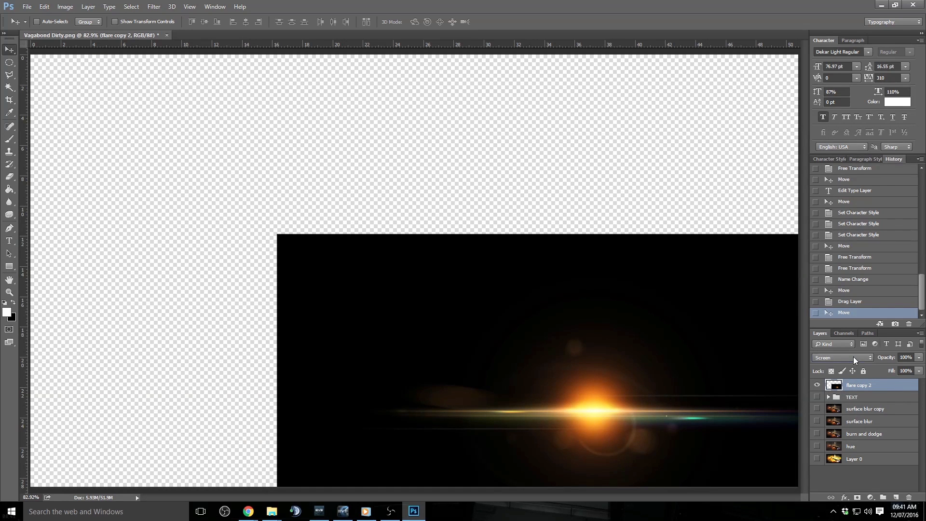
click(852, 357)
click(829, 168)
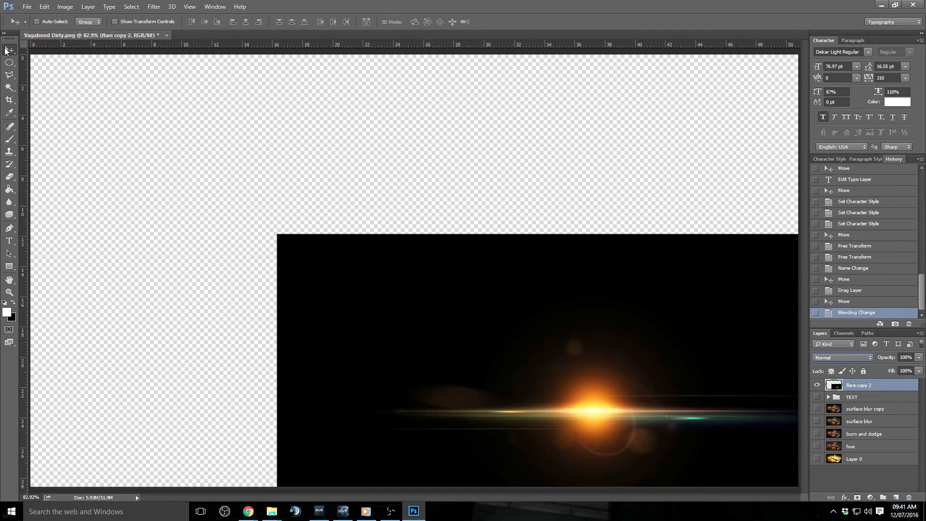
drag(567, 316, 381, 176)
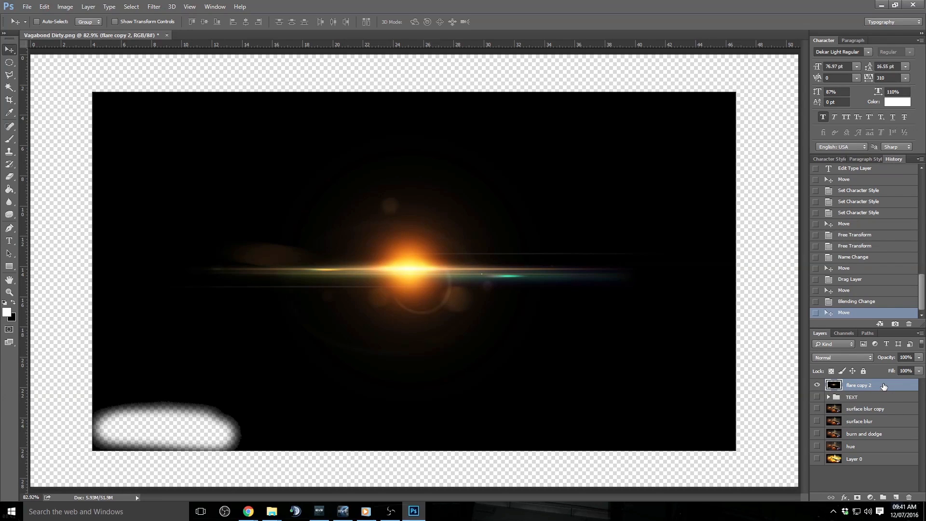
Step: Set the flare copy 2 layer's blend mode to Screen and show the surface blur copy layer beneath it
click(853, 357)
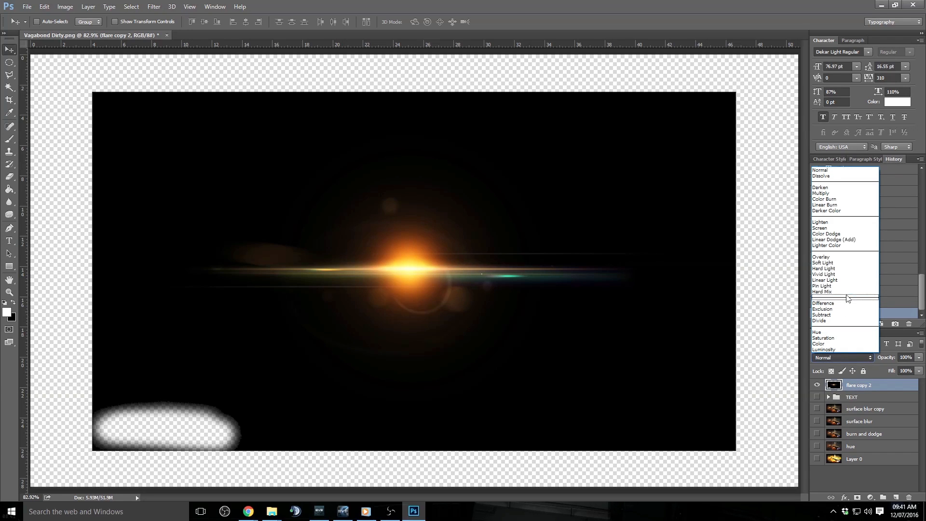
click(848, 229)
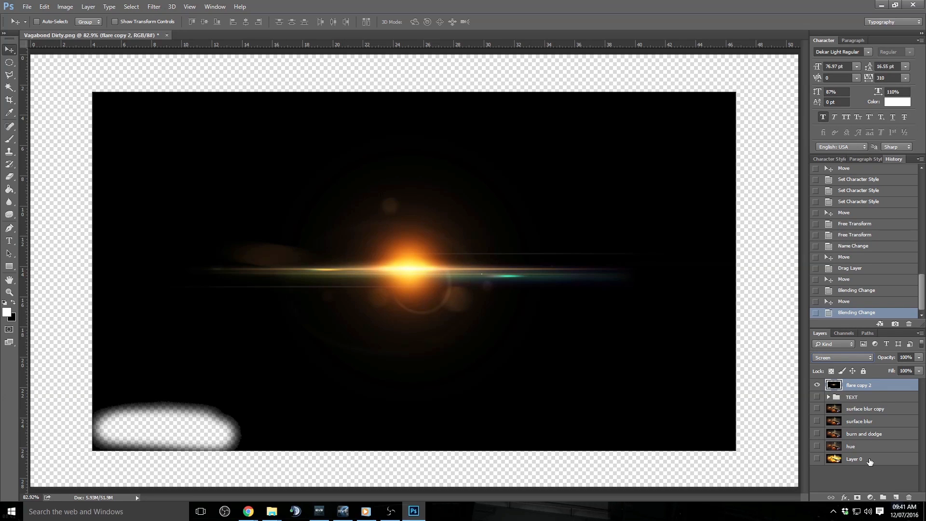
click(817, 411)
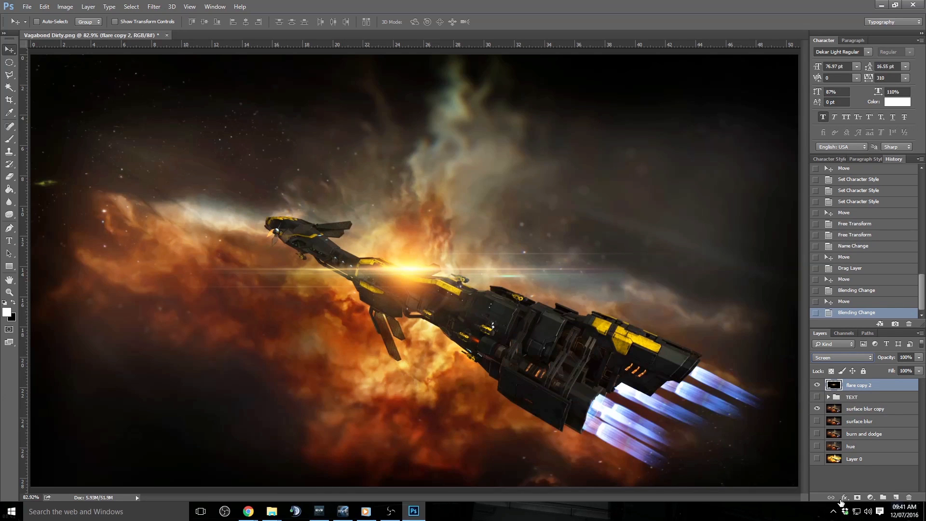
Step: Position the flare on the ship's lower engine exhaust and set its blend mode to Linear Dodge (Add)
drag(527, 279, 596, 178)
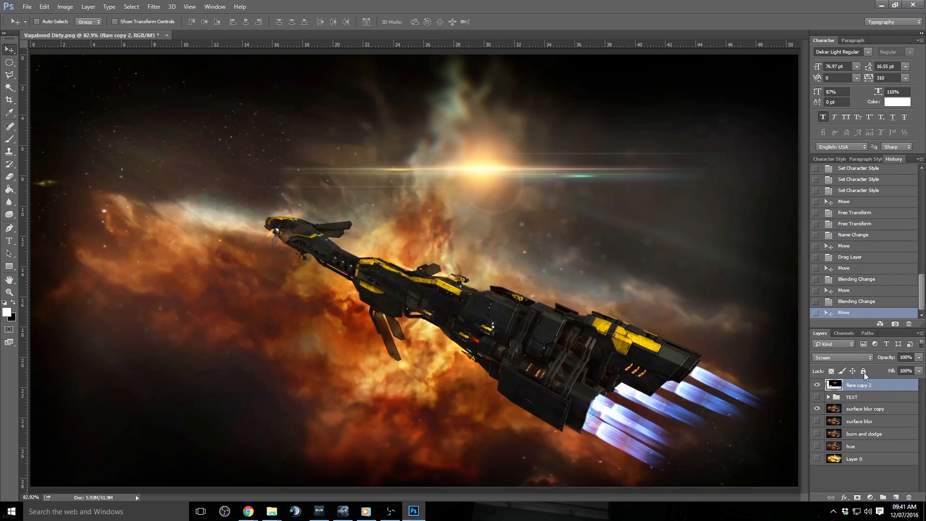
drag(541, 190, 650, 436)
click(865, 358)
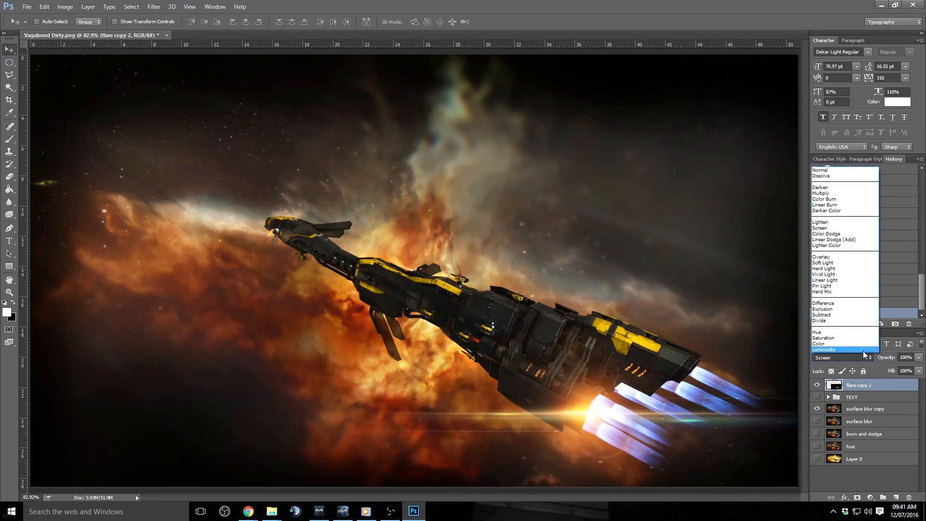
click(852, 239)
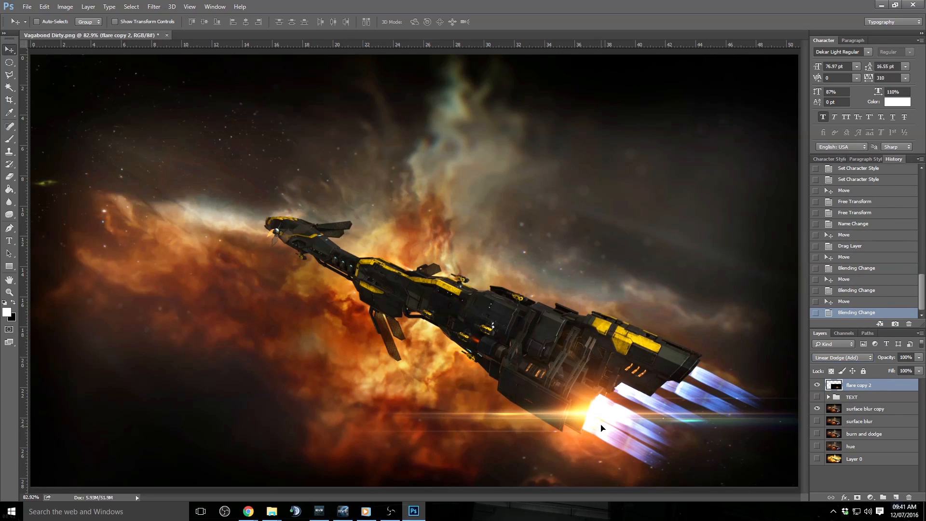
drag(601, 427, 610, 418)
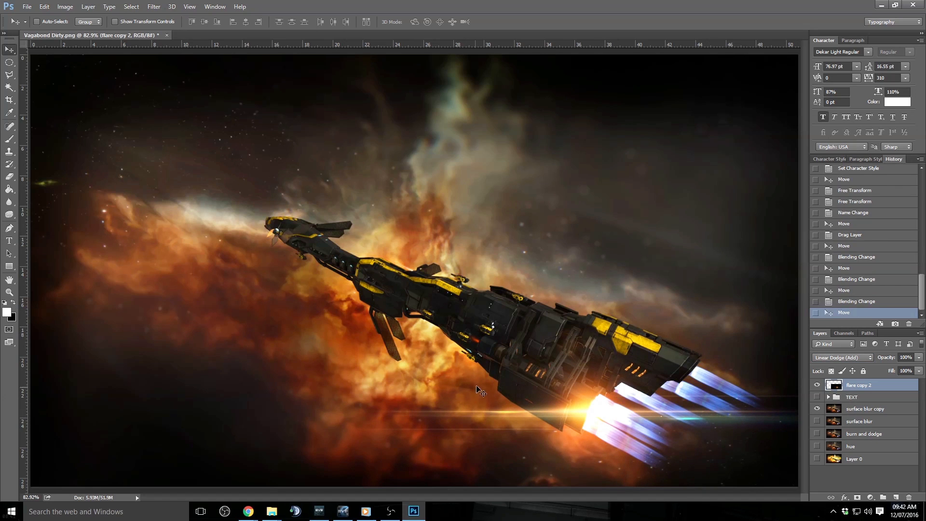
Step: Scale down the flare copy 2 layer with Free Transform, keeping its glow on the lower engine exhaust
key(ctrl+t)
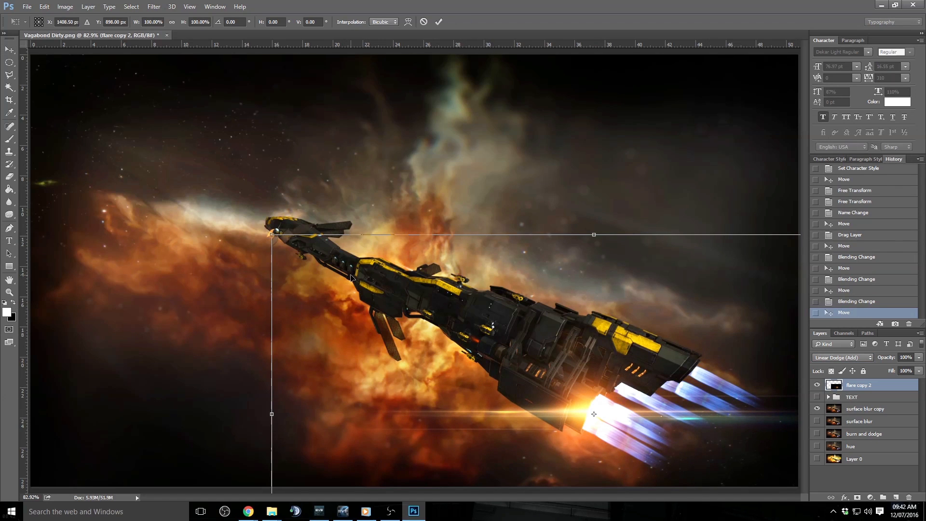
drag(275, 237, 404, 329)
drag(323, 412, 405, 413)
drag(585, 412, 543, 409)
key(Return)
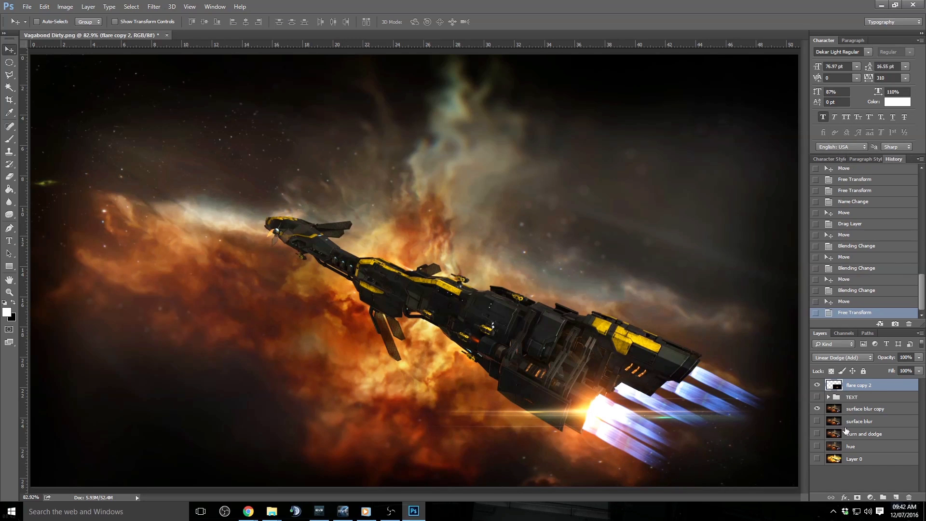
Step: Duplicate the flare copy 2 layer and move the copy onto the next engine exhaust above
right_click(874, 388)
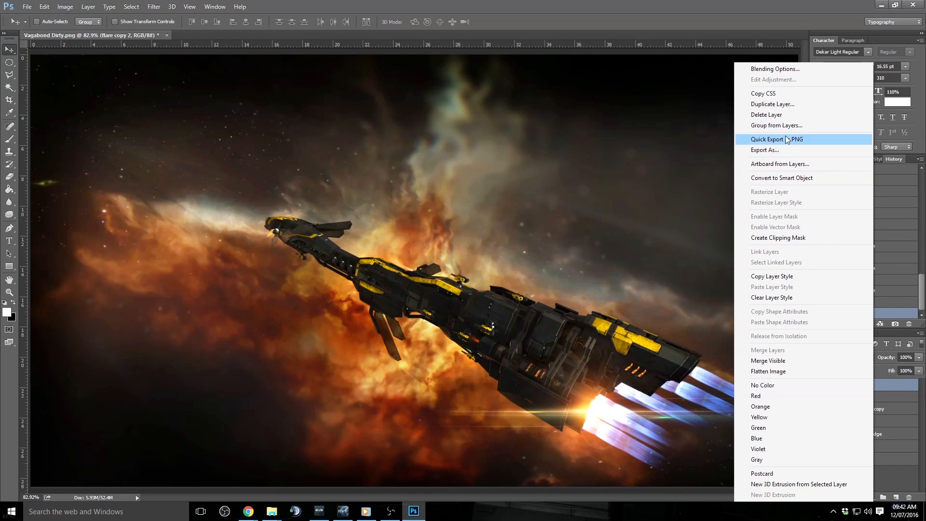
click(782, 105)
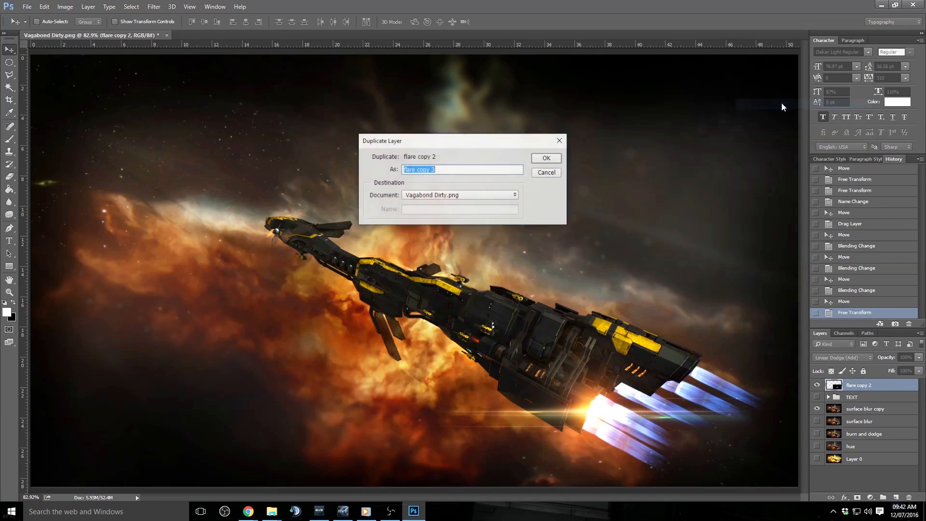
click(542, 158)
drag(714, 381, 659, 394)
Step: Scale the duplicated flare smaller than the first and keep its glow at the start of the upper exhaust
key(ctrl+t)
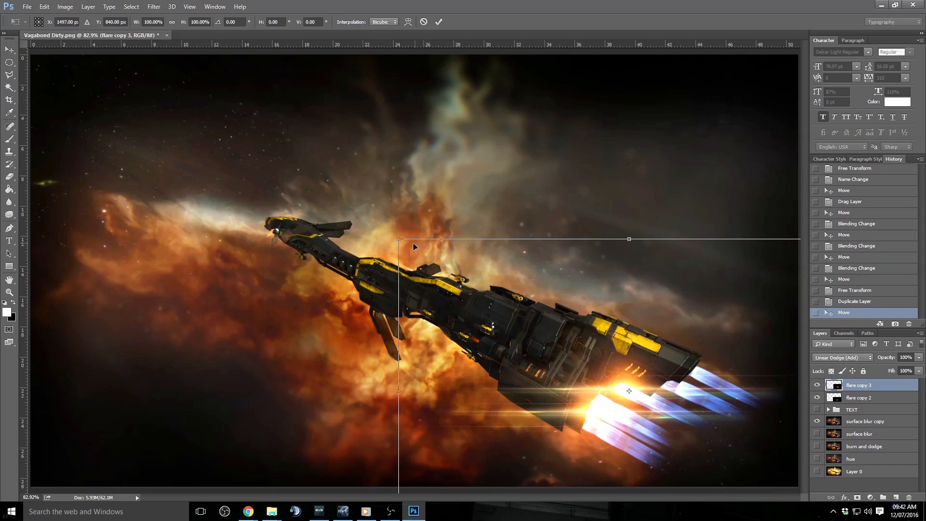
drag(399, 235, 502, 317)
drag(600, 403, 543, 367)
key(Return)
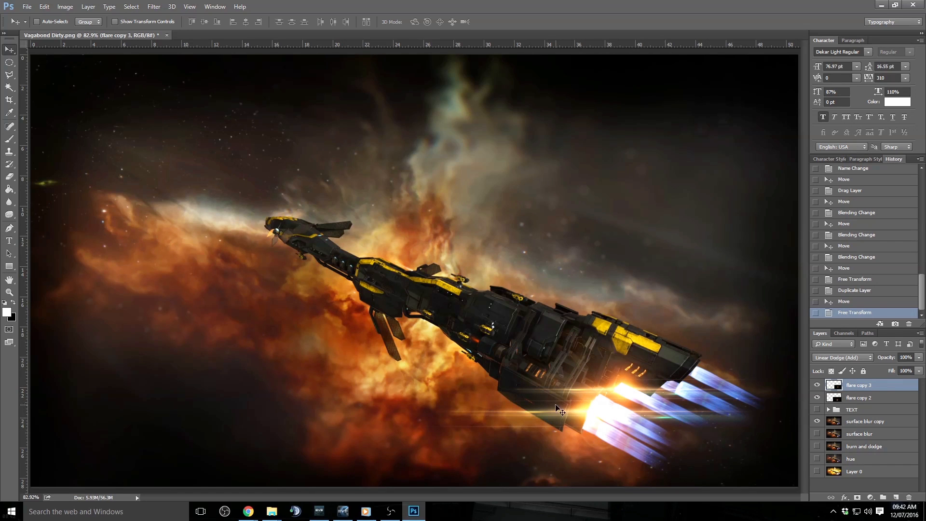
key(alt+Tab)
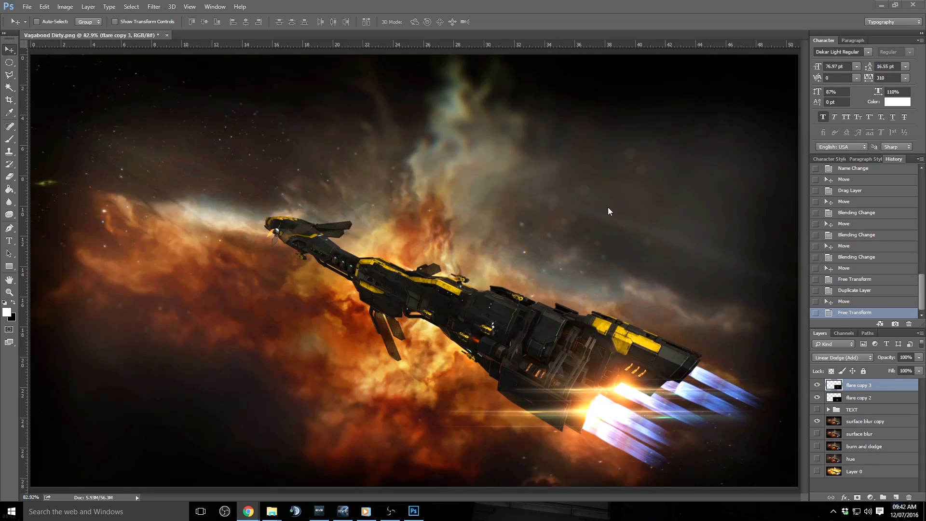
click(9, 295)
click(10, 292)
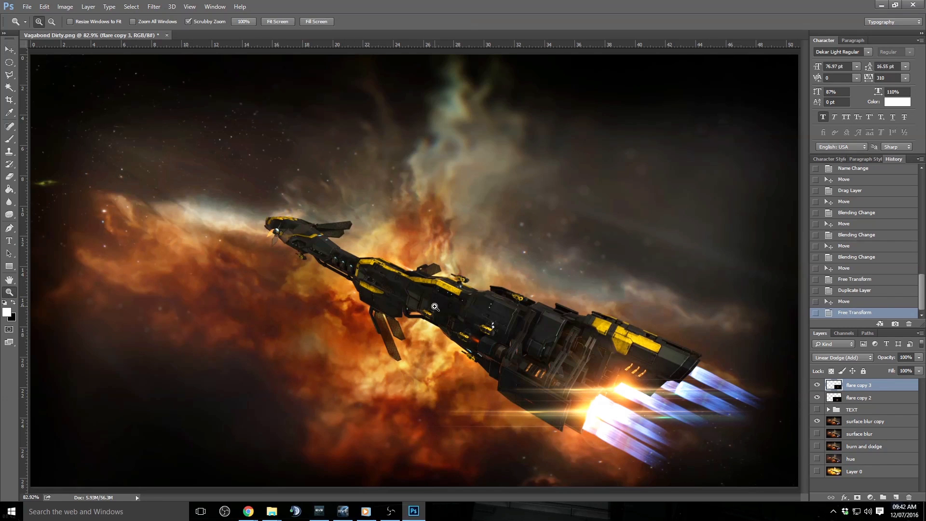
right_click(434, 307)
click(452, 314)
Step: Select the flare copy 2 layer and show the TEXT group again
click(887, 399)
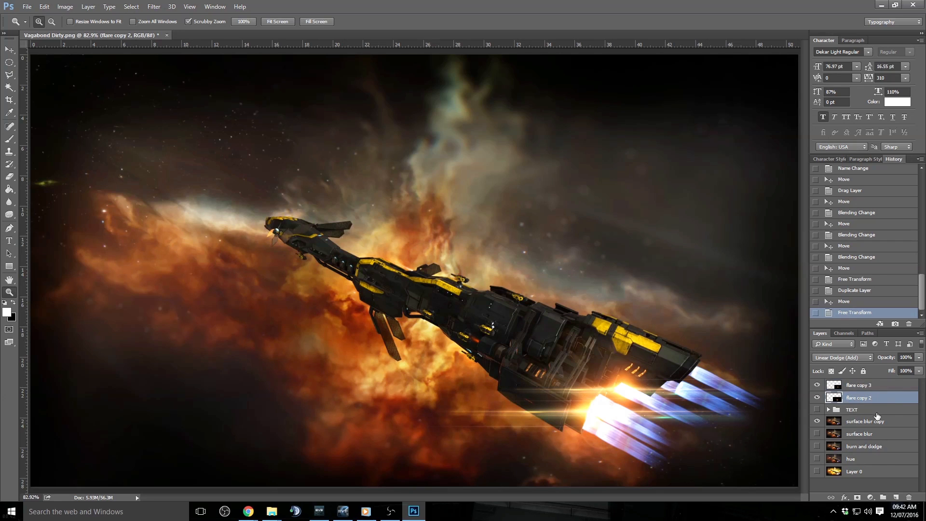
click(817, 409)
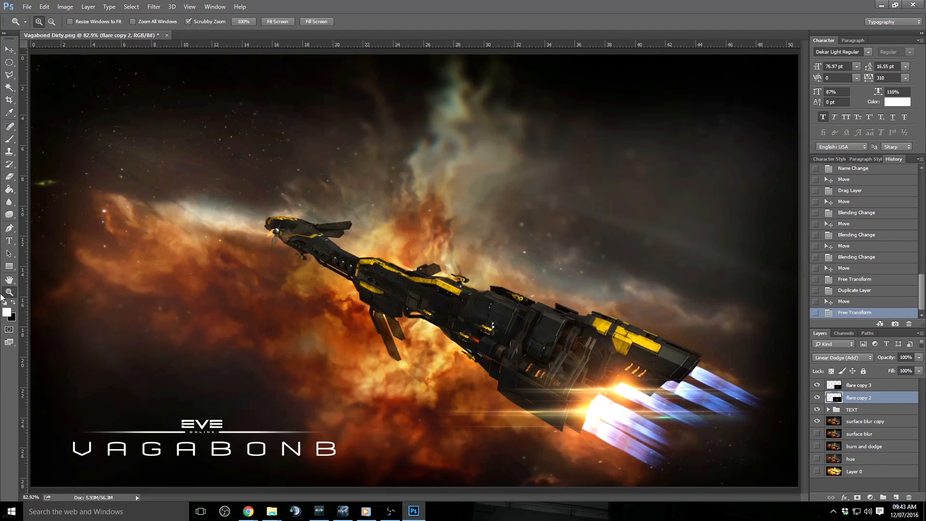
Step: Place the Dirty bokeh image from the file explorer over the whole wallpaper and move its layer above flare copy 3
drag(480, 282, 466, 282)
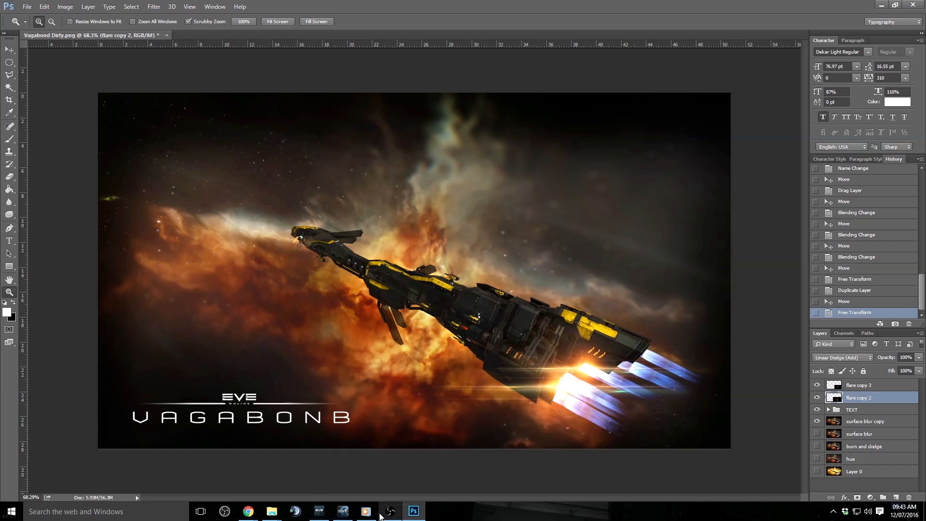
mouse_move(271, 515)
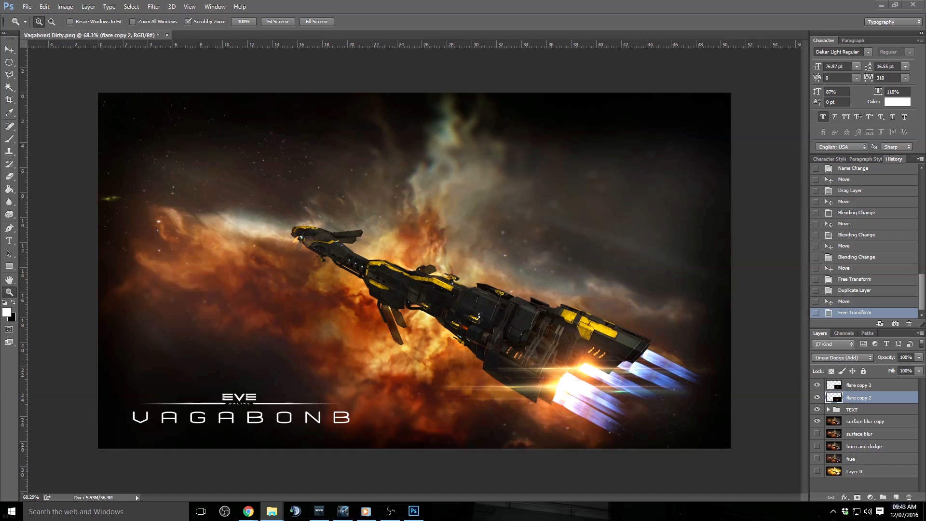
drag(925, 135, 450, 226)
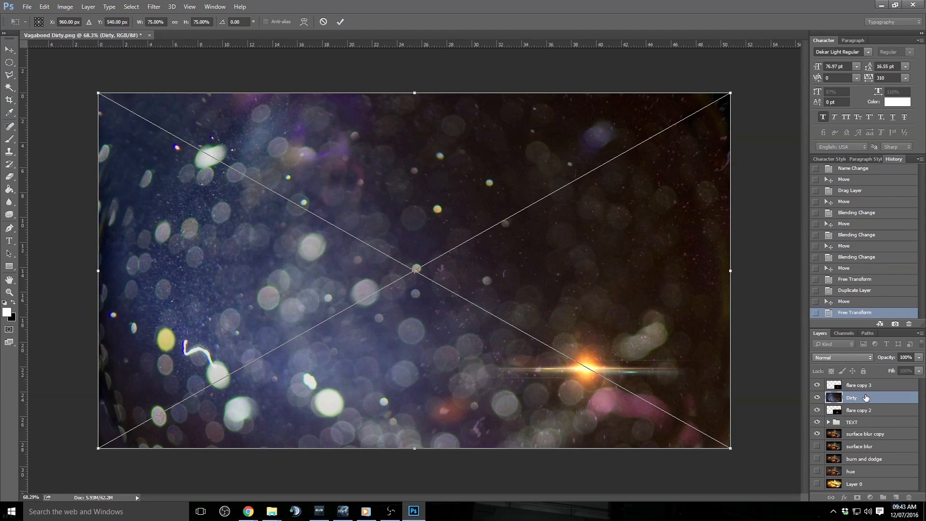
key(Return)
drag(865, 397, 865, 380)
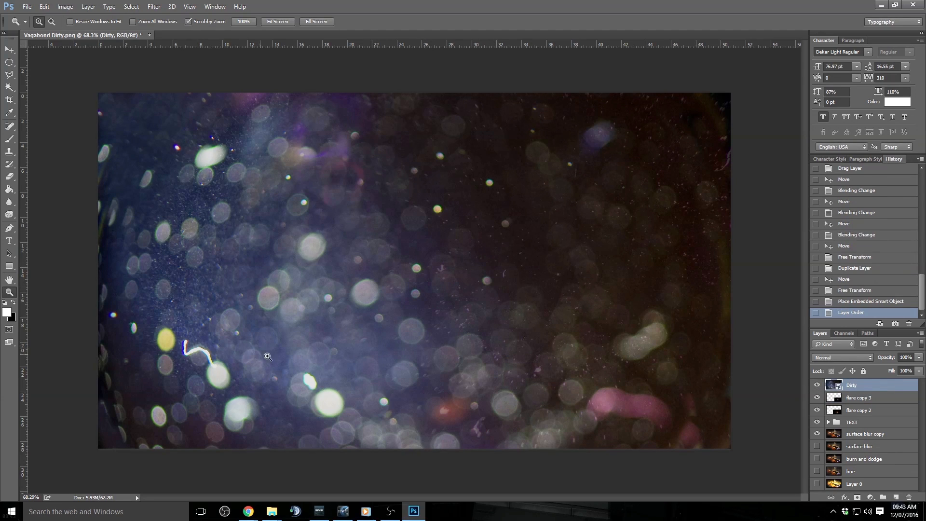
Step: Rasterize the Dirty layer and try the Screen blend mode on it before settling on Linear Dodge (Add)
right_click(876, 385)
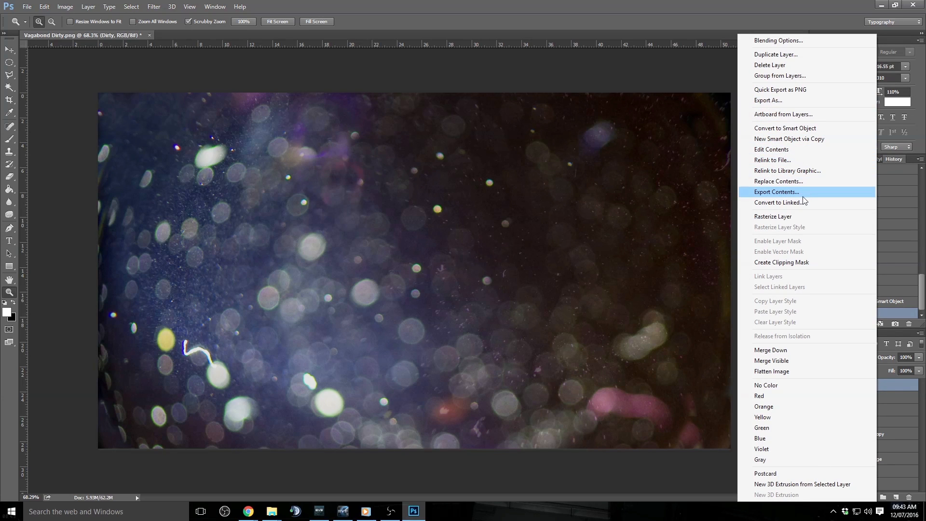
click(778, 216)
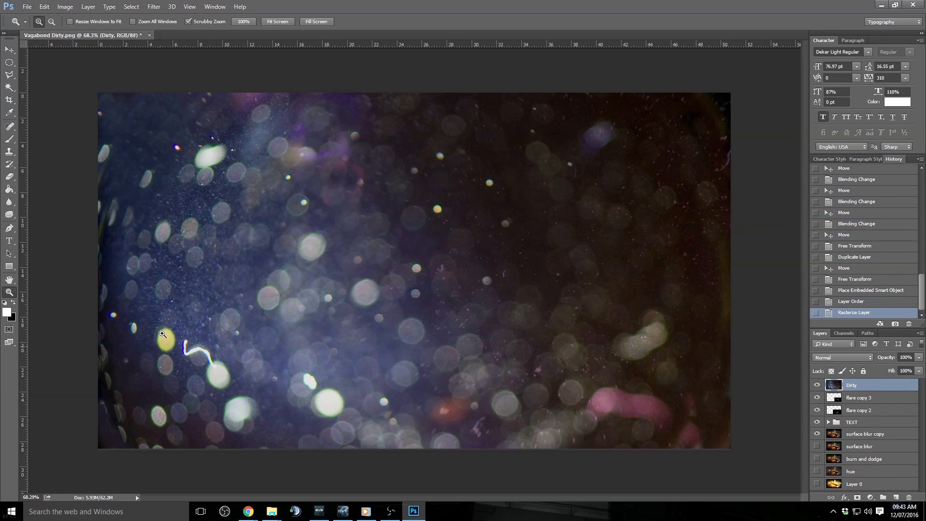
click(851, 358)
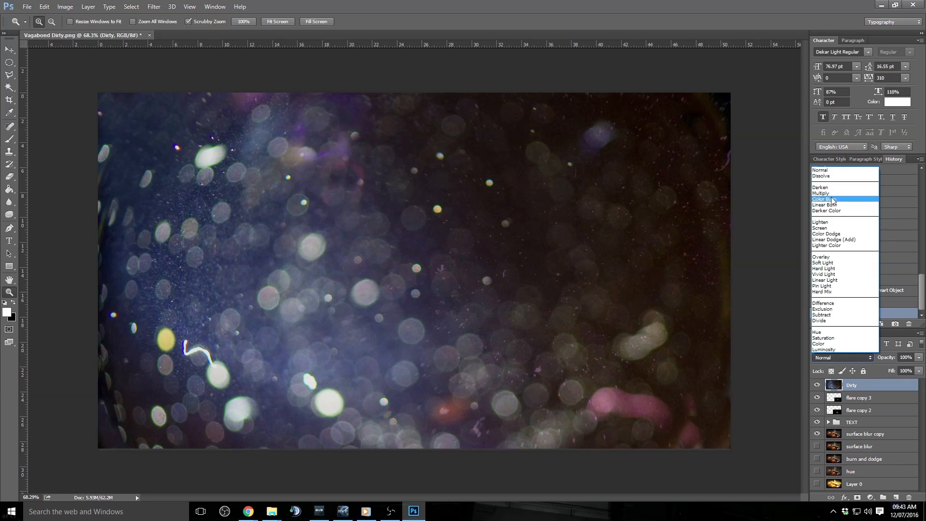
click(825, 227)
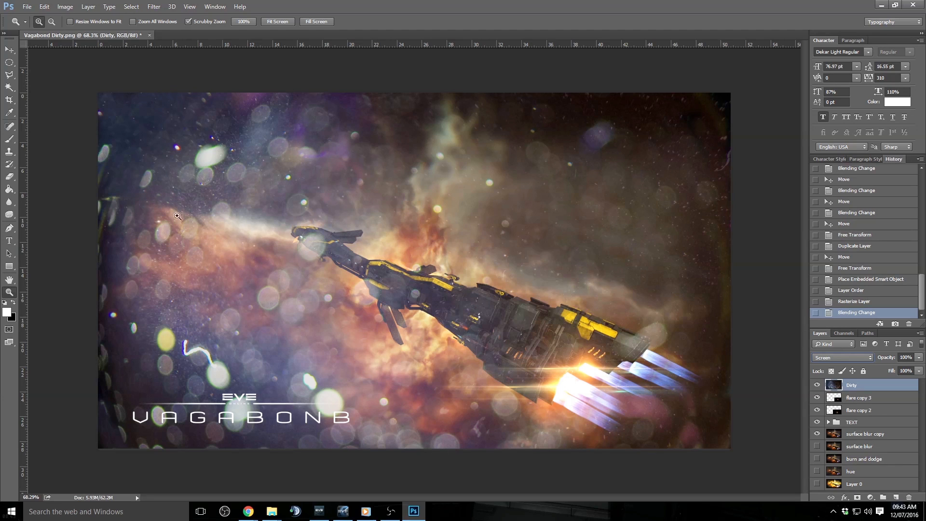
click(866, 357)
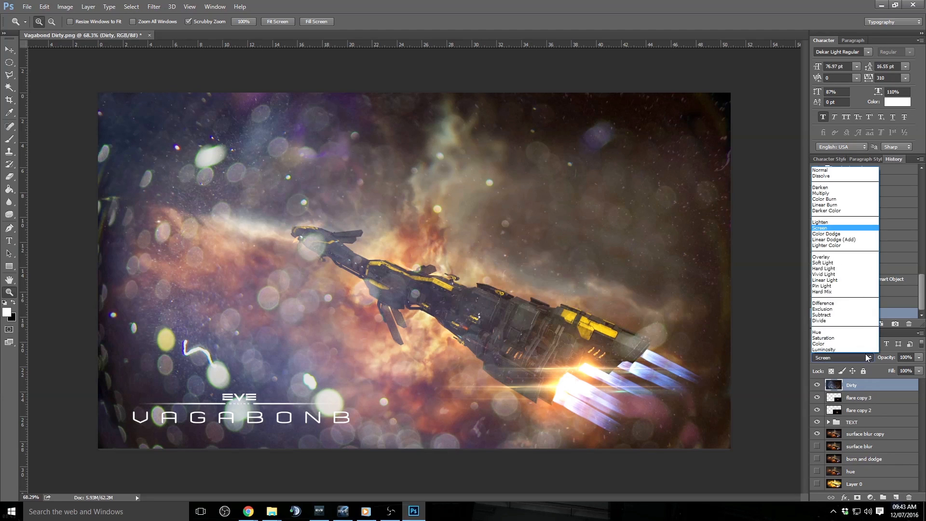
click(848, 239)
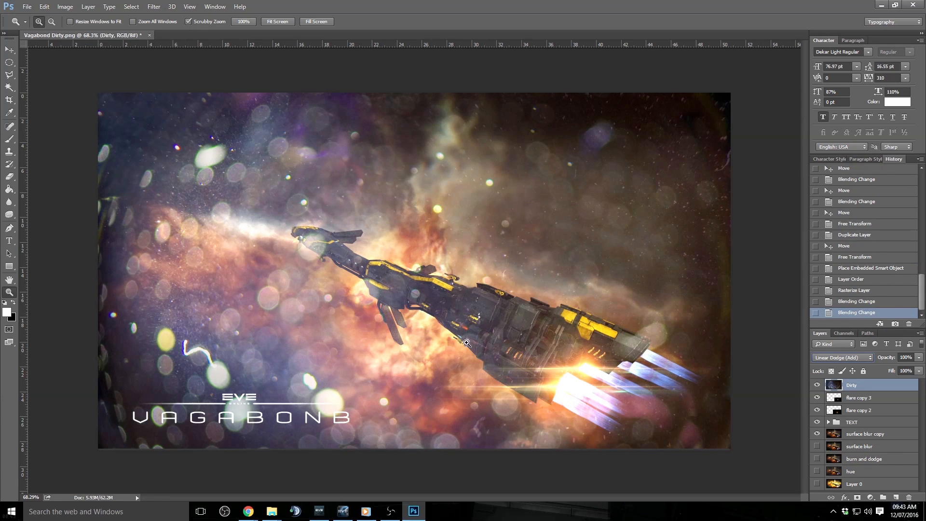
click(248, 510)
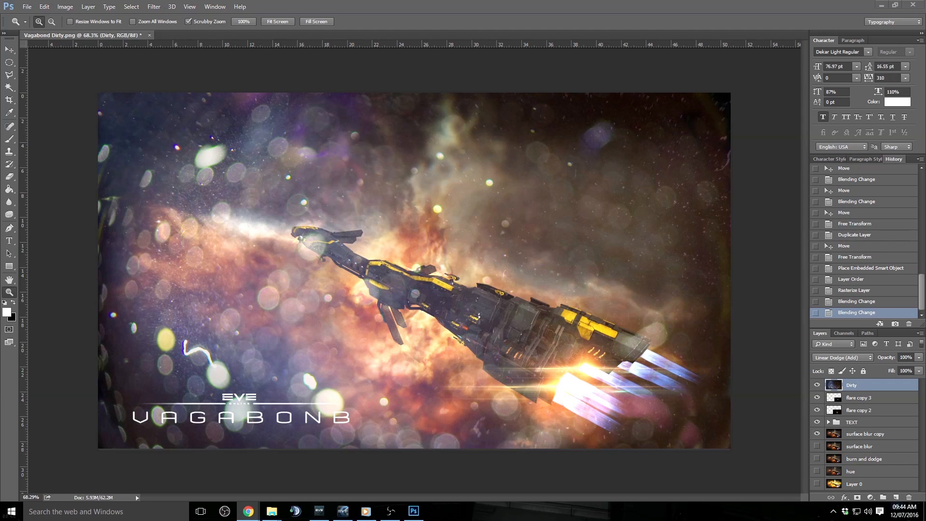
Step: Add a new layer above Dirty and paint the whole canvas black with a hard round brush of 297 px
click(860, 386)
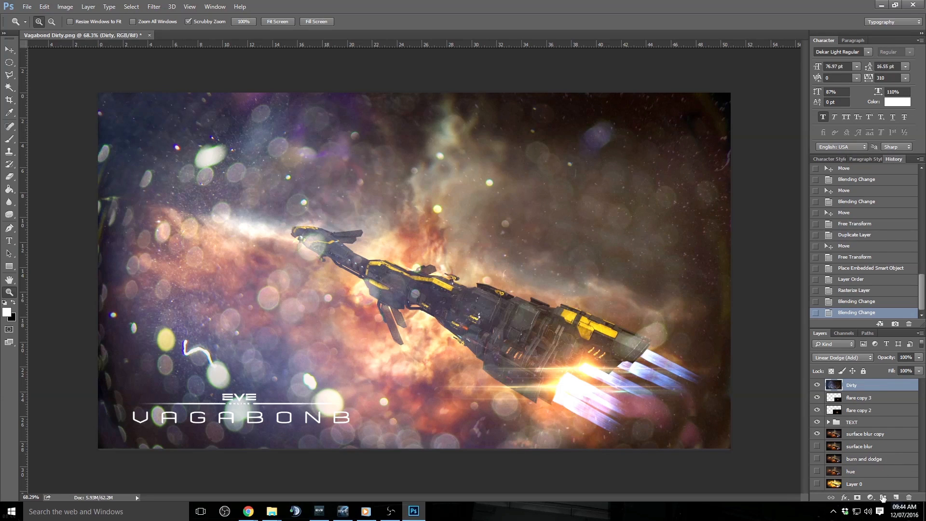
click(895, 497)
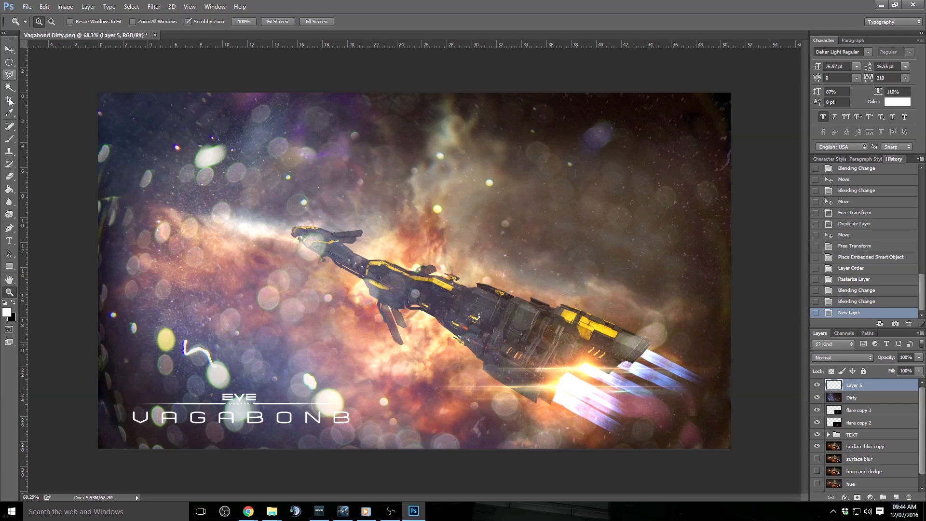
click(10, 139)
right_click(303, 260)
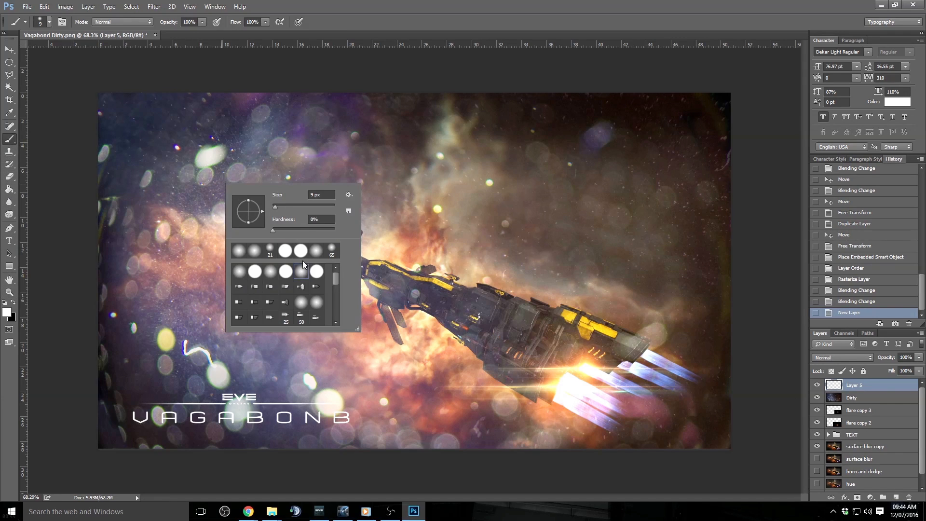
click(286, 270)
click(13, 302)
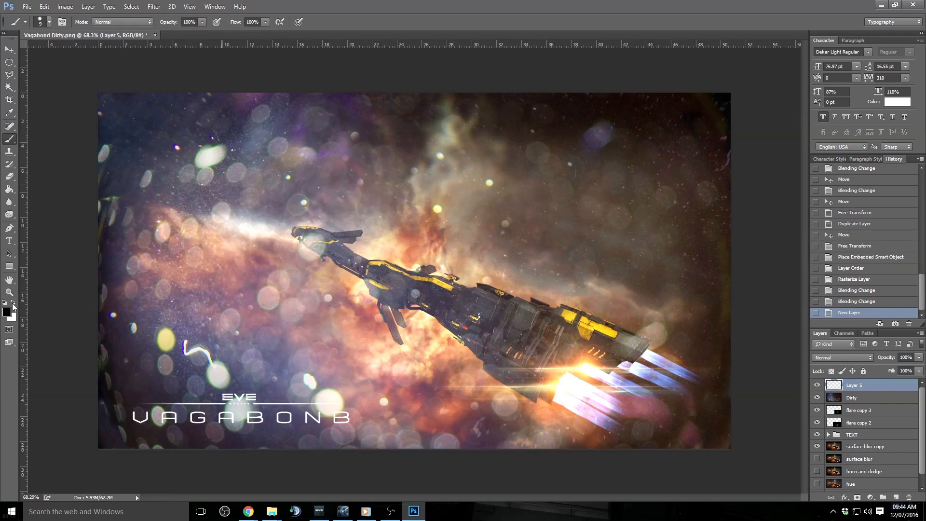
right_click(338, 268)
drag(348, 216, 355, 216)
click(434, 114)
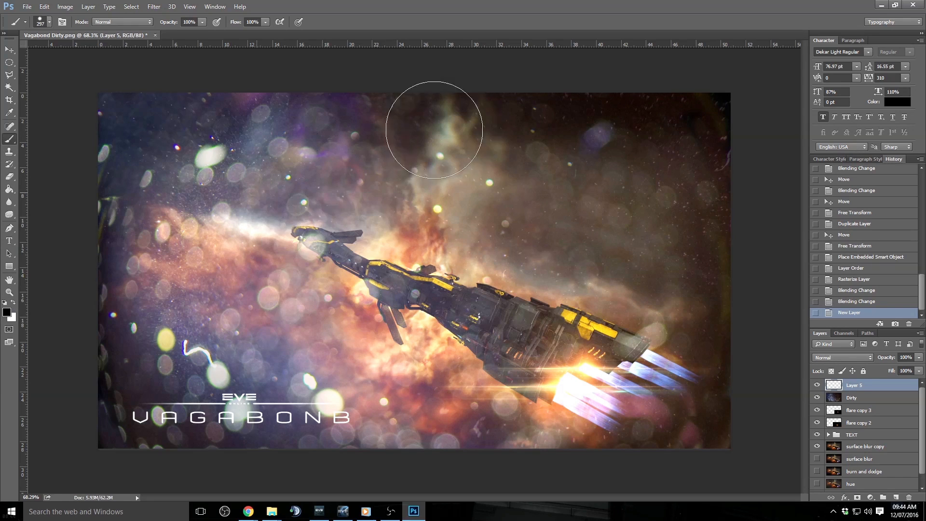
mouse_move(434, 114)
mouse_down()
mouse_move(678, 135)
mouse_move(486, 203)
mouse_move(222, 318)
mouse_move(595, 451)
mouse_move(746, 161)
mouse_move(714, 316)
mouse_up()
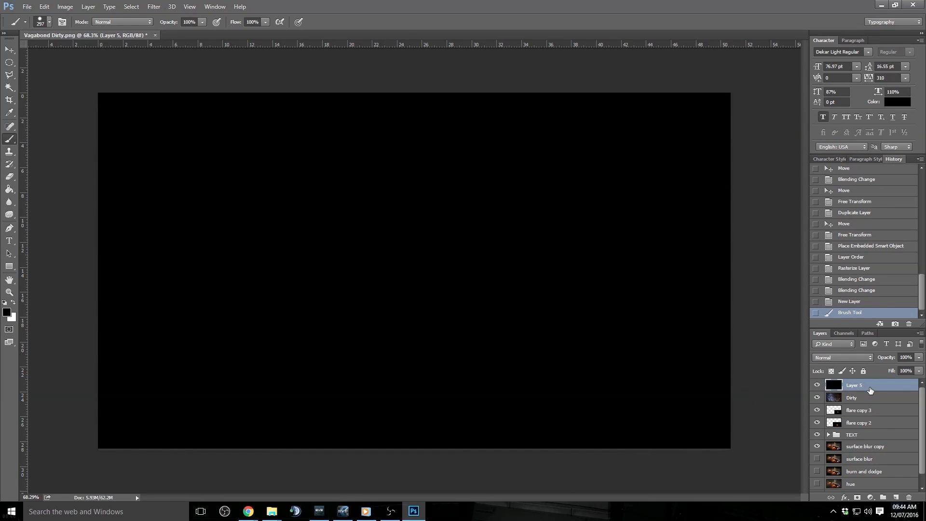
Step: Move the black layer down to just above Layer 0 and hide the surface blur copy layer
drag(871, 390, 874, 488)
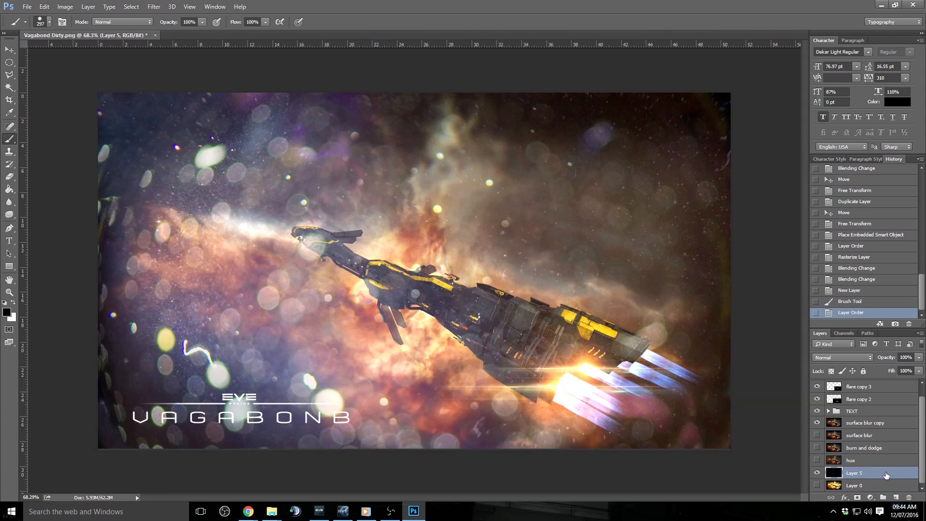
click(817, 423)
scroll(819, 415, up, 1)
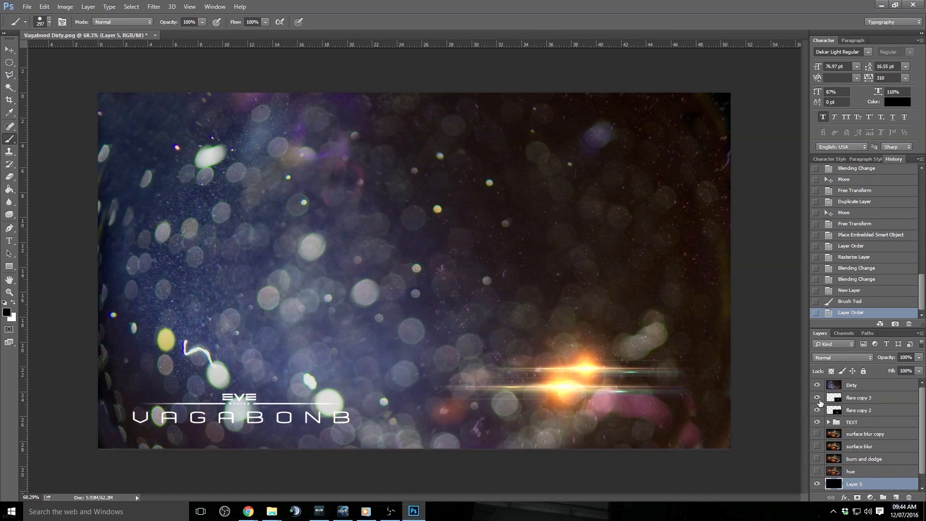
Step: Group flare copy 3, flare copy 2 and the TEXT group into one new group and hide that group
click(861, 398)
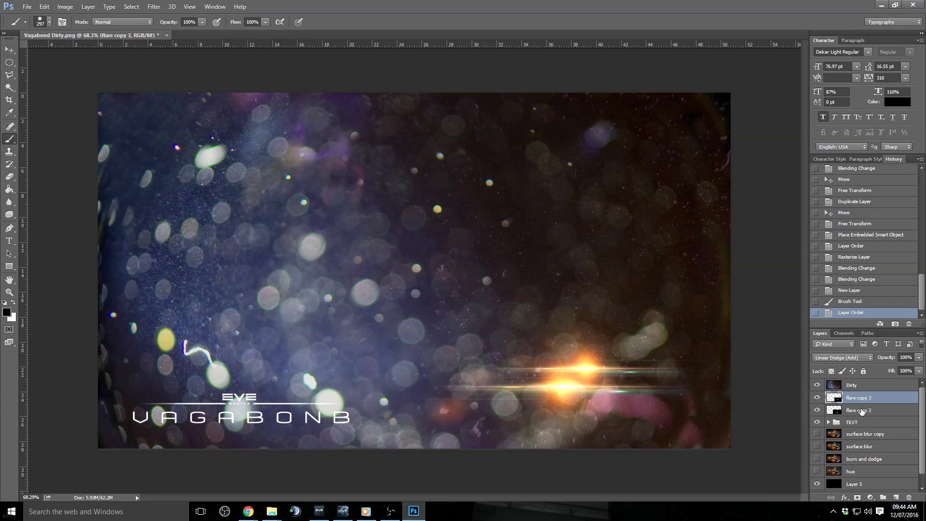
key(ctrl+g)
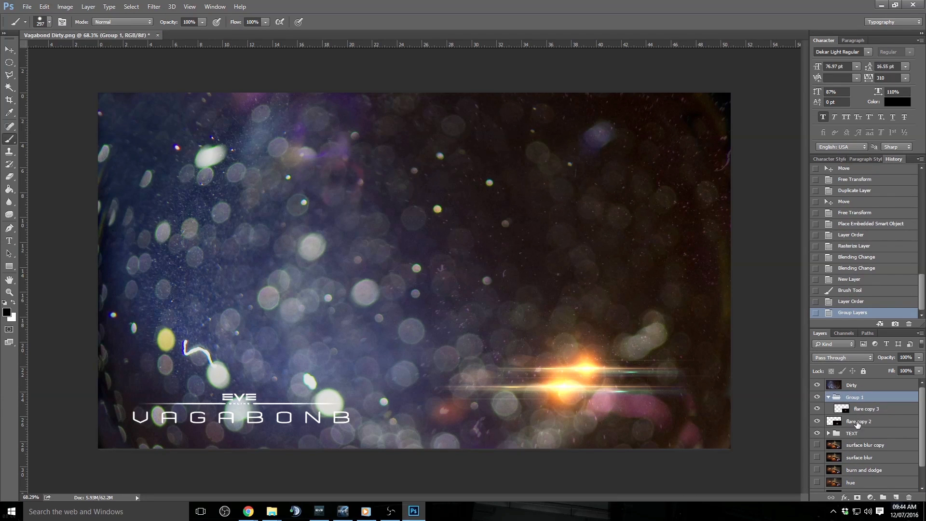
mouse_move(857, 424)
mouse_down()
mouse_move(860, 413)
mouse_move(861, 426)
mouse_up()
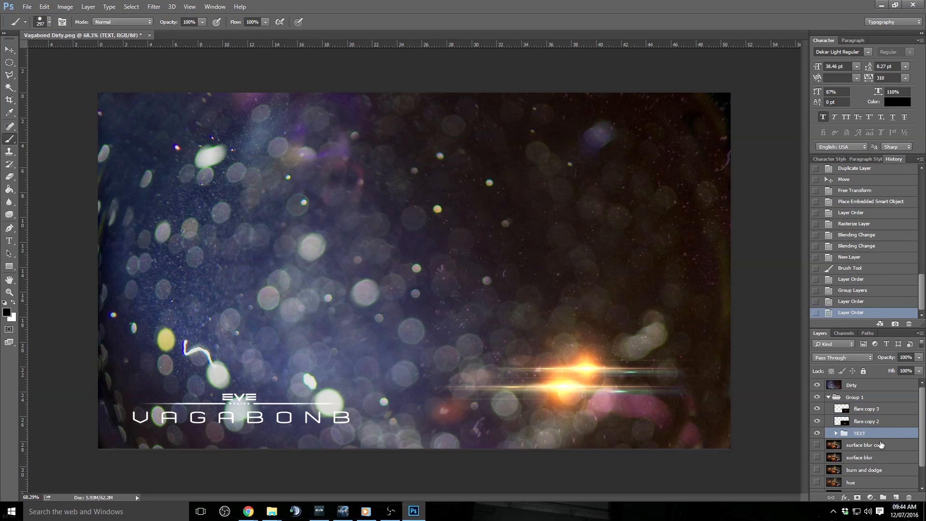
click(817, 397)
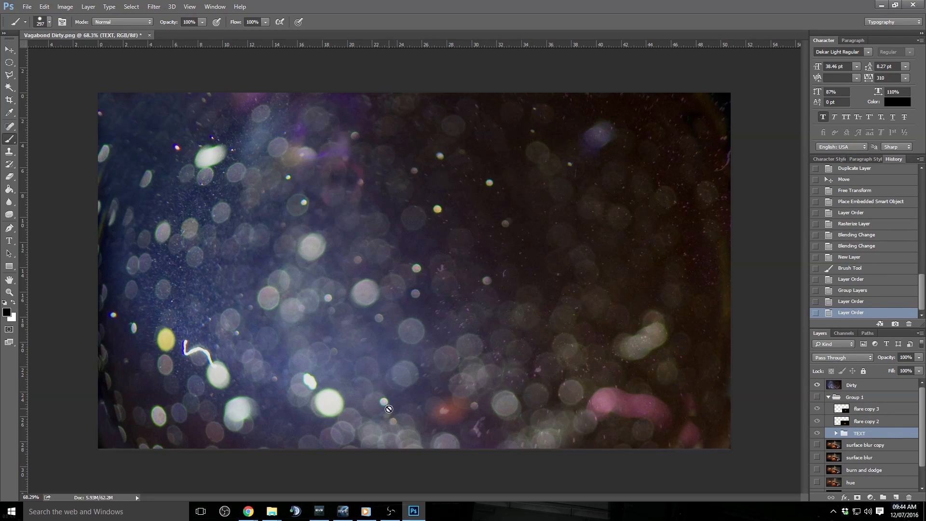
Step: Show the surface blur copy layer and reposition the Dirty layer so it covers almost the whole wallpaper
click(8, 50)
click(863, 385)
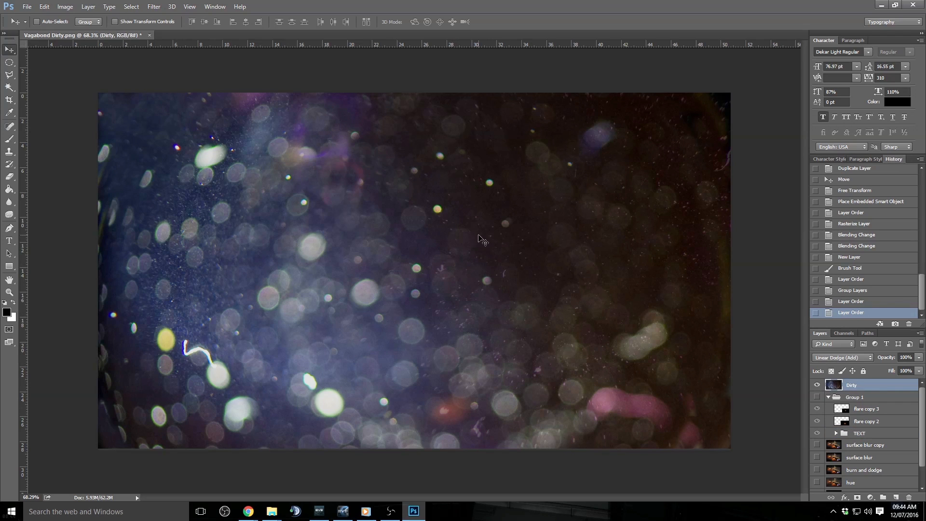
drag(478, 238, 454, 278)
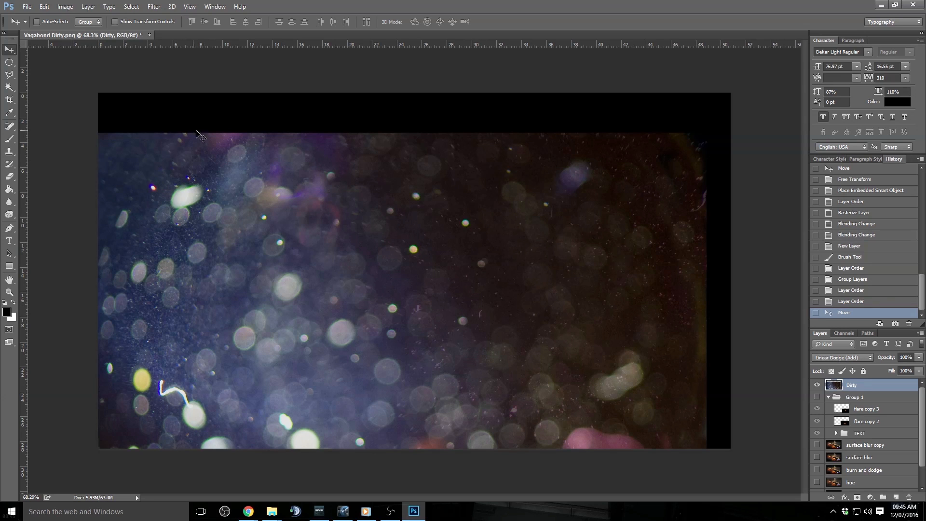
click(817, 445)
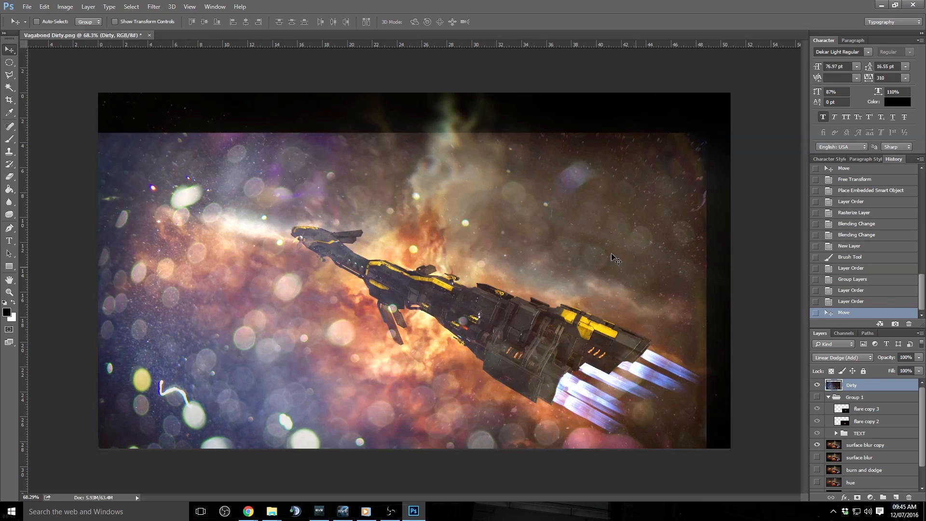
drag(291, 234, 323, 198)
Step: Flip the Dirty layer horizontally and shift it down and to the right so its brightest bokeh surrounds the ship's engines
key(ctrl+t)
right_click(336, 240)
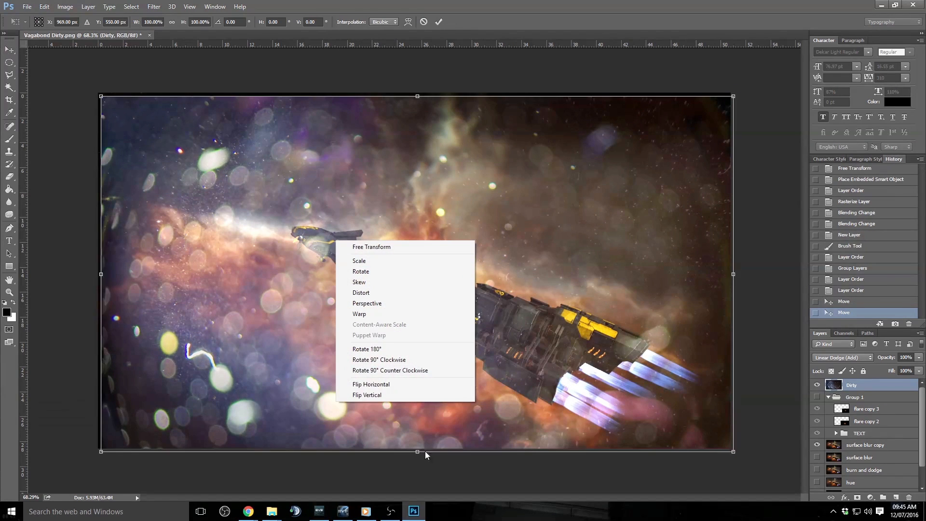
click(423, 384)
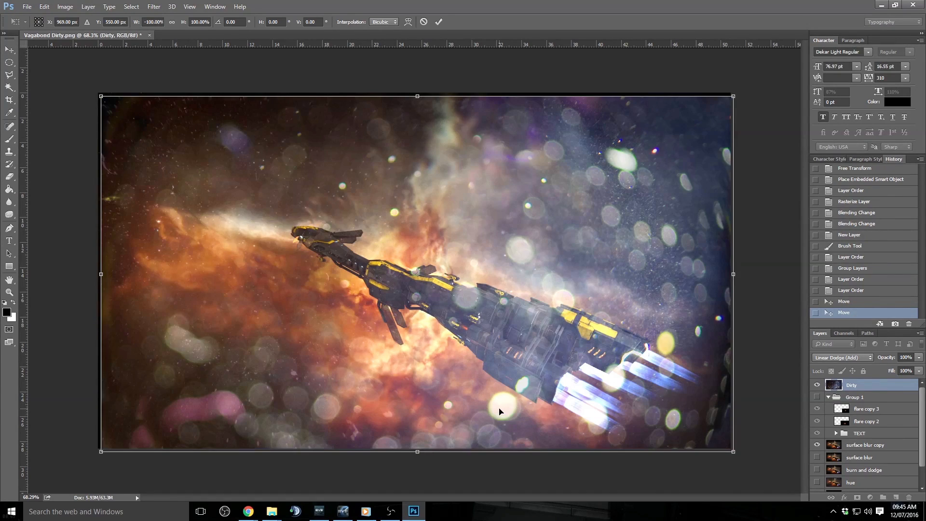
key(Return)
drag(574, 323, 655, 197)
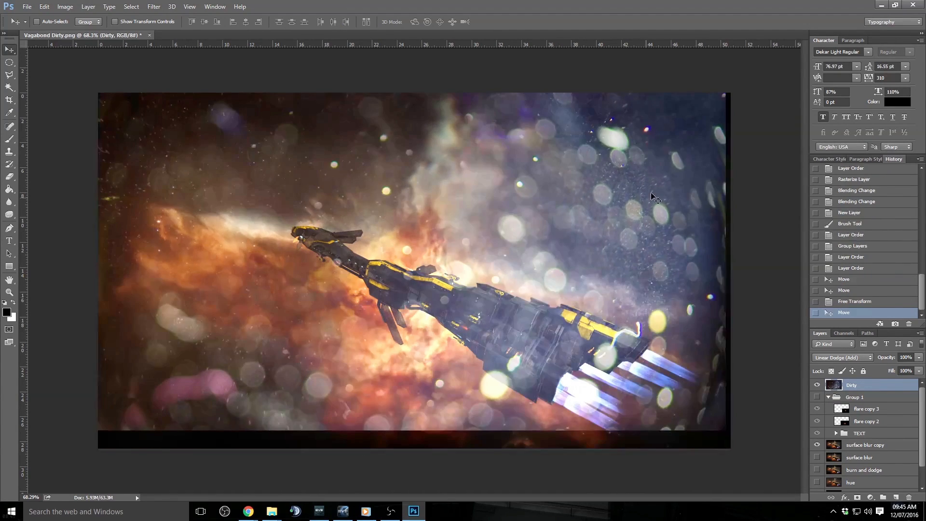
drag(671, 330, 533, 286)
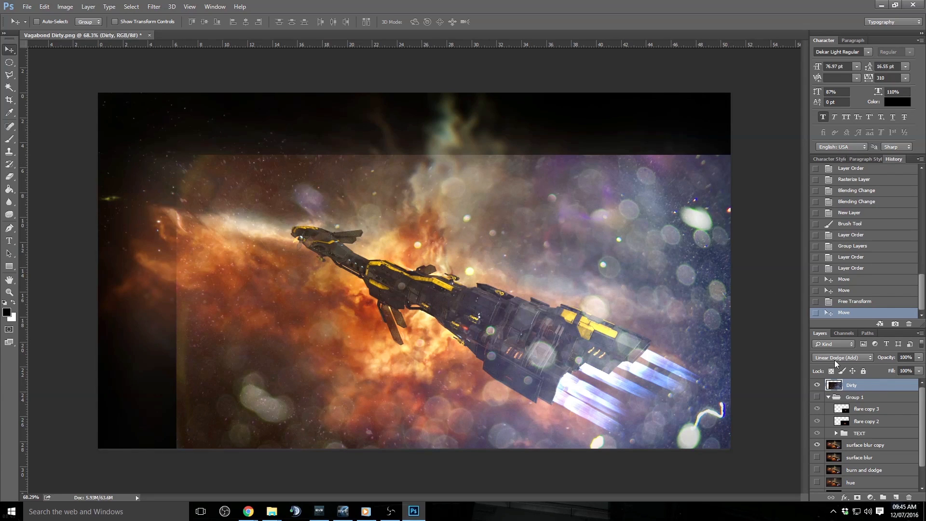
Step: Apply a Brightness/Contrast adjustment to the Dirty layer with contrast 100
click(62, 11)
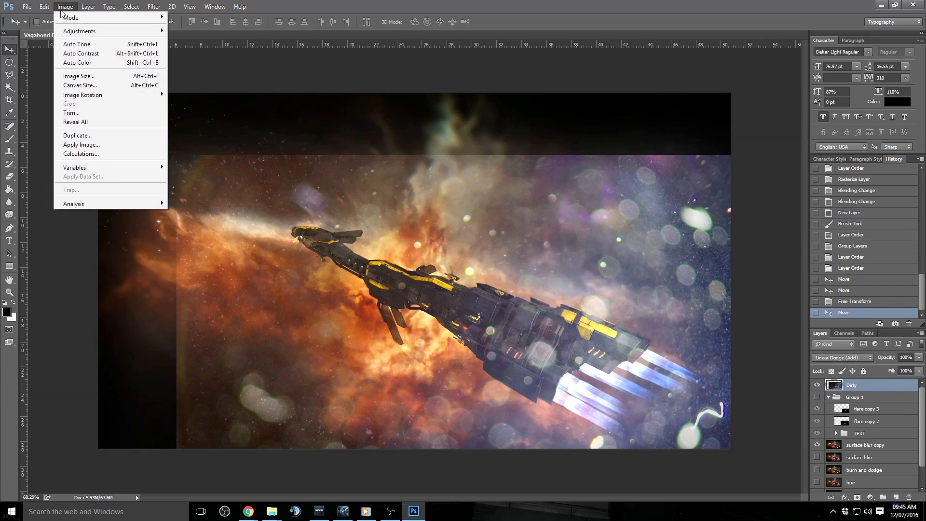
mouse_move(96, 31)
click(218, 32)
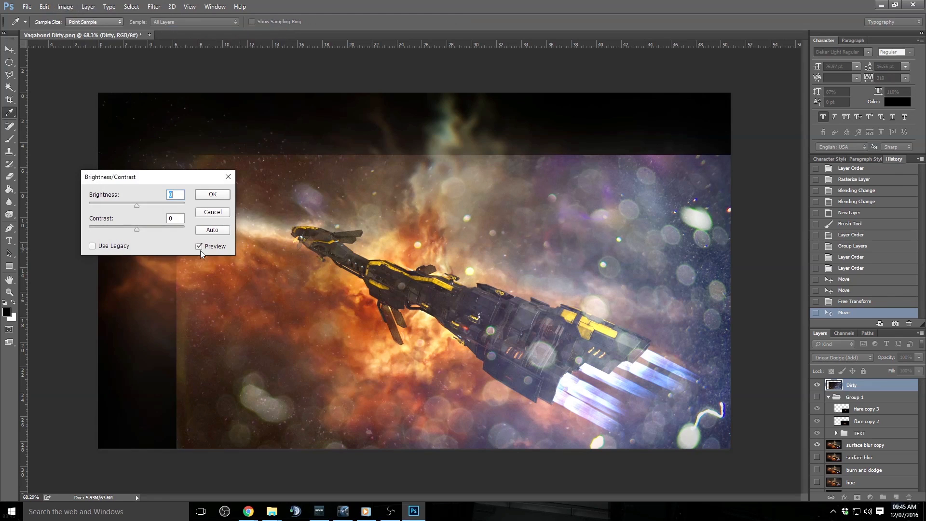
drag(138, 231, 196, 226)
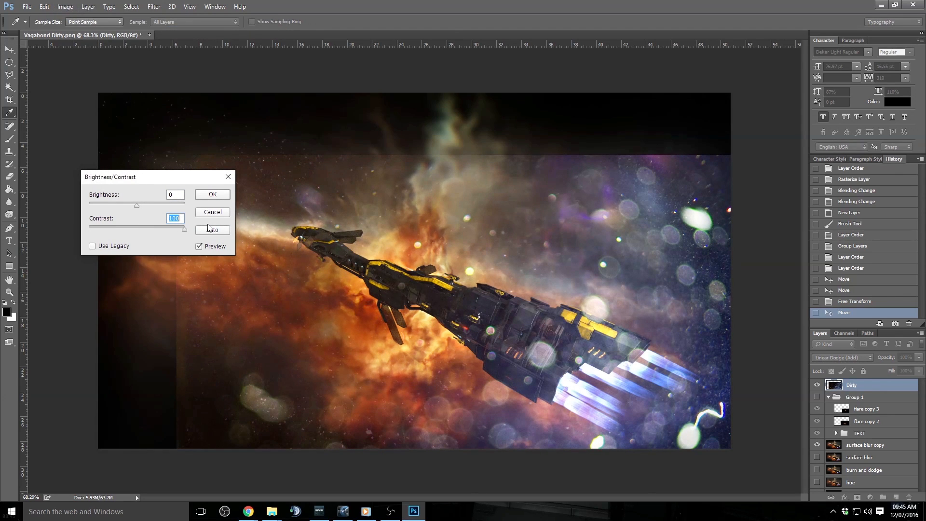
click(213, 194)
Step: Apply a second Brightness/Contrast adjustment to the Dirty layer with contrast 89
click(65, 6)
mouse_move(68, 33)
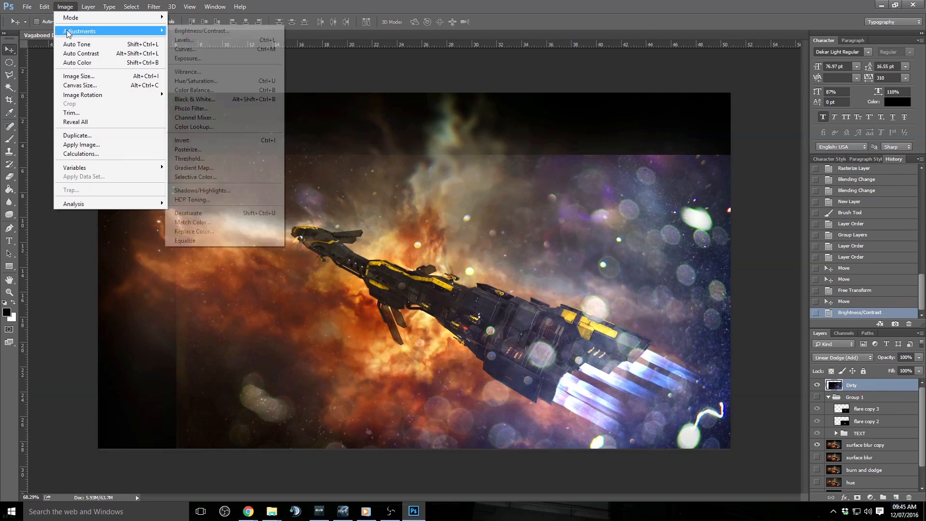
click(201, 30)
drag(141, 228, 179, 230)
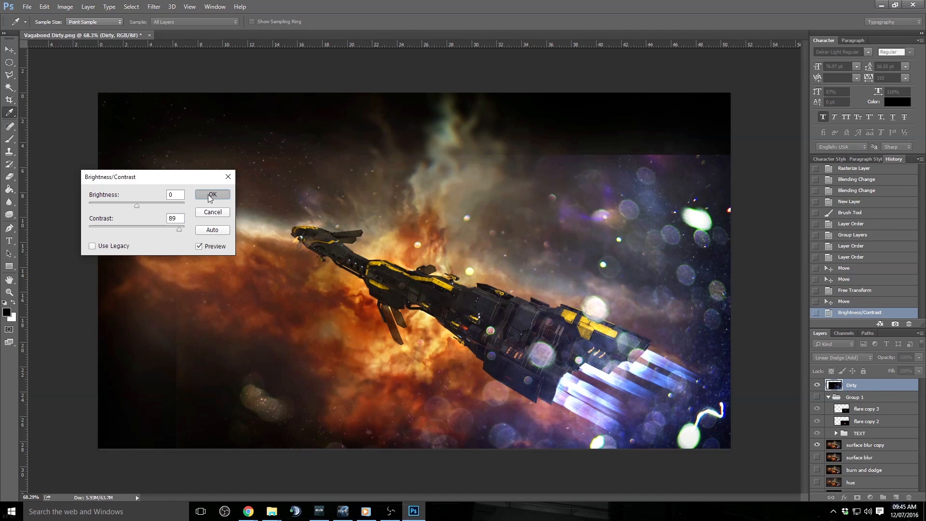
click(210, 196)
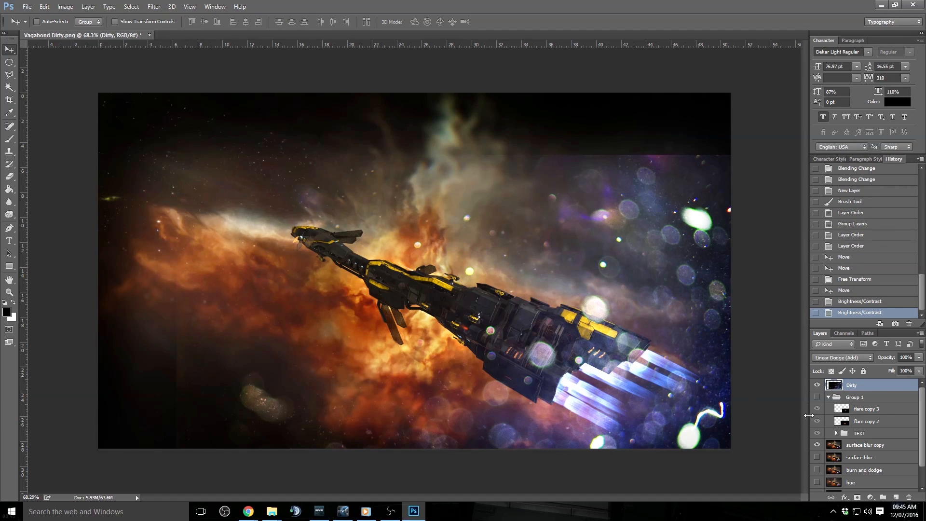
Step: Hide the surface blur copy layer and the black Layer 5 so only the Dirty overlay is shown
click(818, 445)
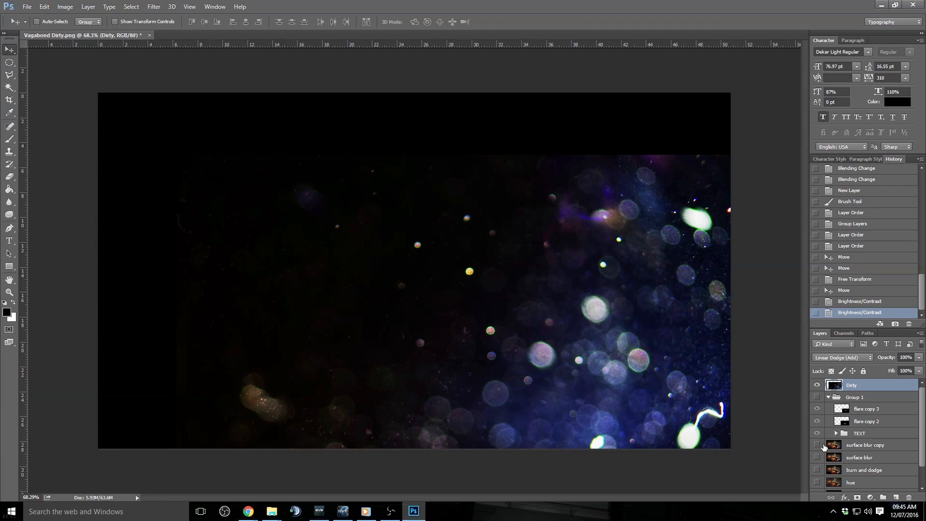
scroll(822, 447, down, 1)
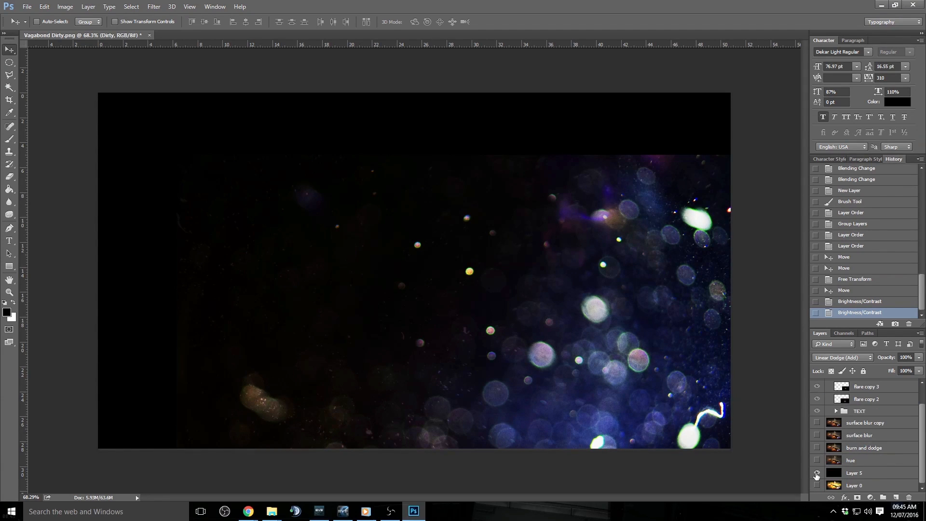
click(817, 474)
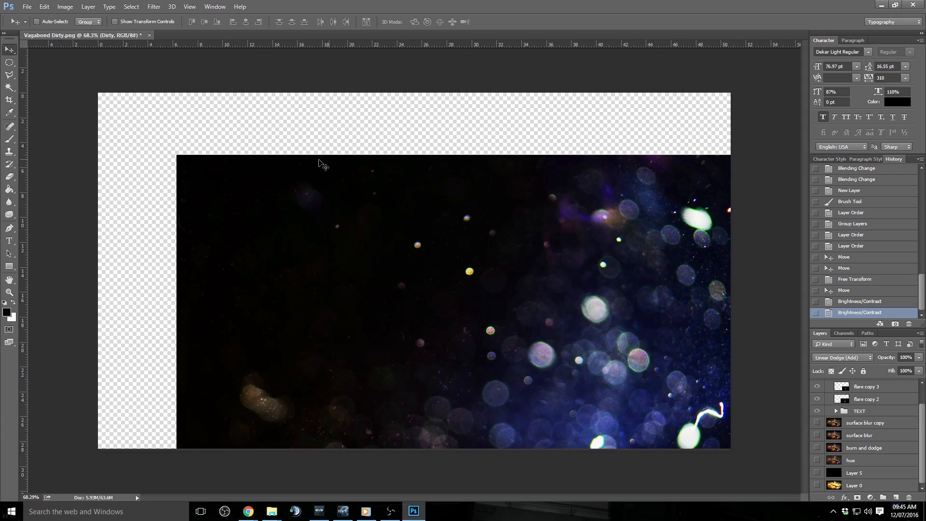
Step: Erase the upper-left corner of the Dirty layer with a hard 90 px eraser at 100% hardness
click(9, 177)
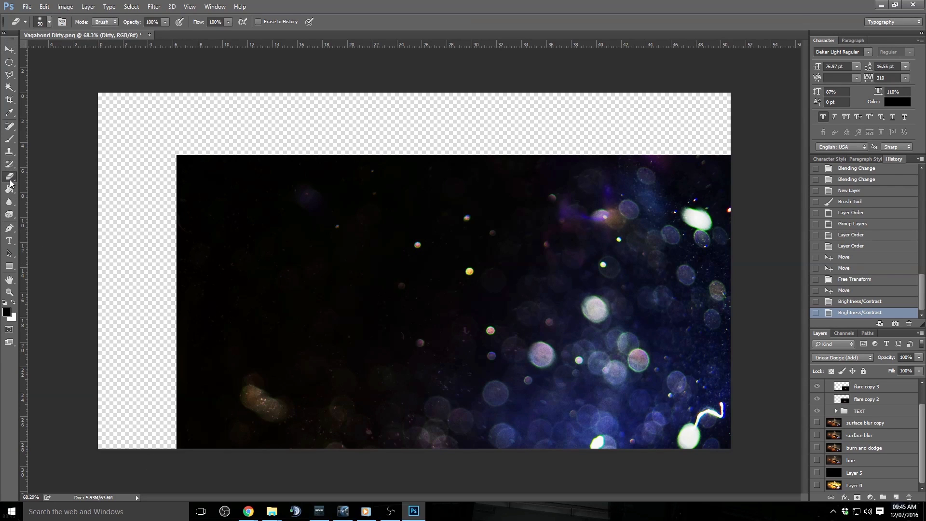
right_click(292, 227)
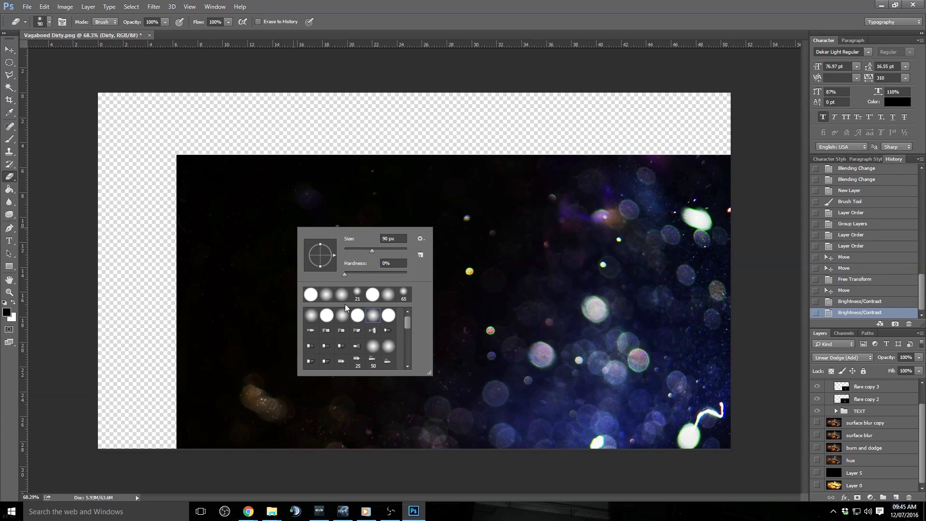
click(331, 317)
click(370, 8)
mouse_move(198, 150)
mouse_down()
mouse_move(197, 224)
mouse_move(215, 198)
mouse_up()
Step: Switch to a much larger soft eraser with 0% hardness and fade the Dirty layer's upper-left corner
right_click(309, 220)
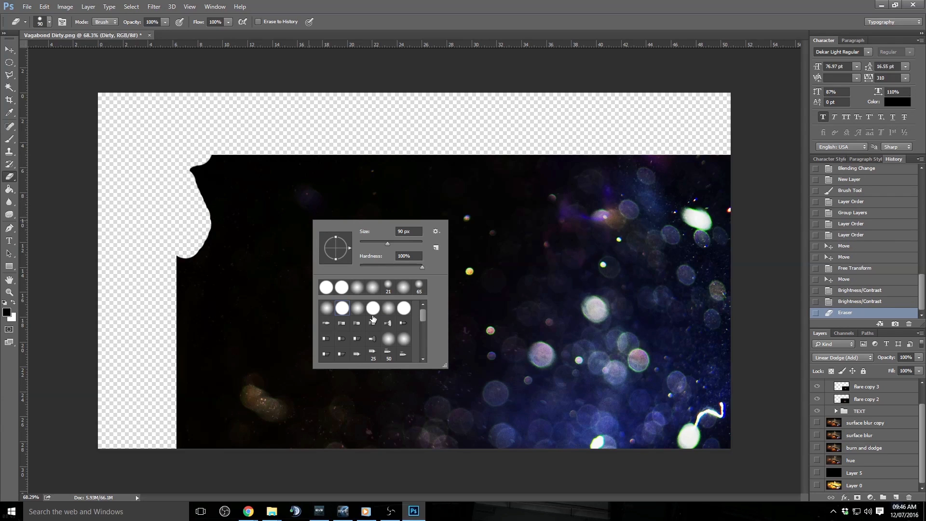
click(391, 311)
mouse_move(390, 242)
mouse_down()
mouse_move(398, 242)
mouse_move(409, 176)
mouse_move(400, 242)
mouse_move(411, 242)
mouse_up()
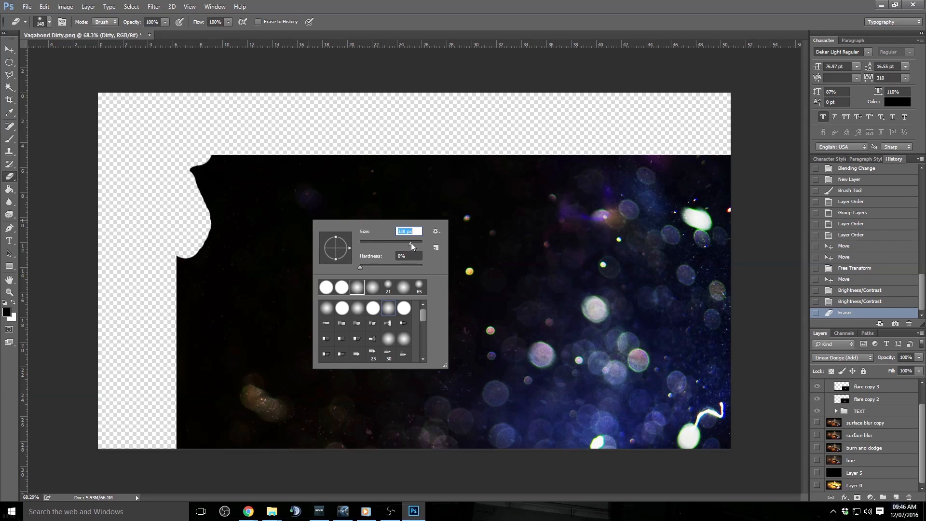
click(451, 10)
click(216, 132)
key(bracketleft)
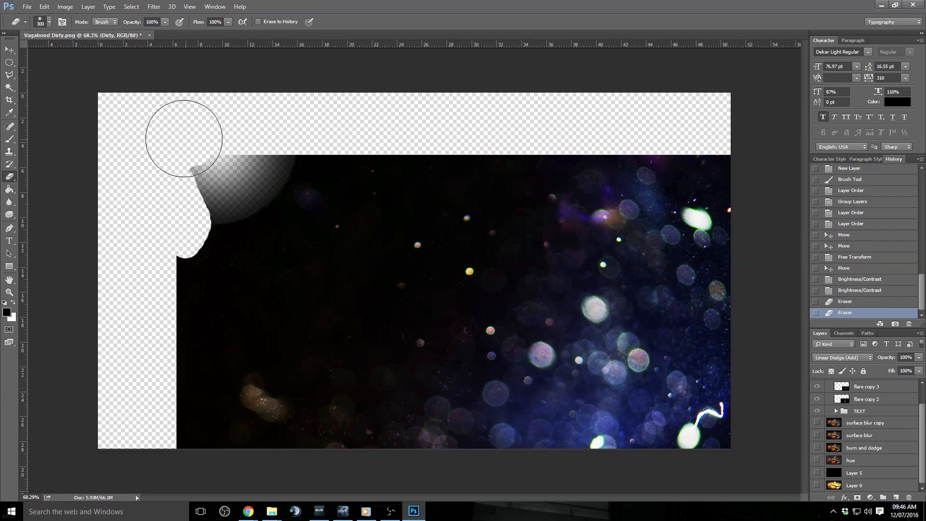
Step: Feather the Dirty layer's whole upper and left edges with soft eraser strokes, varying the brush size
mouse_move(186, 128)
mouse_down()
mouse_move(286, 129)
mouse_move(192, 126)
mouse_move(265, 117)
mouse_move(215, 143)
mouse_move(136, 271)
mouse_move(145, 266)
mouse_move(145, 279)
mouse_move(155, 175)
mouse_move(392, 74)
mouse_move(321, 71)
mouse_move(393, 108)
mouse_move(427, 114)
mouse_move(477, 104)
mouse_move(591, 132)
mouse_move(767, 140)
mouse_up()
key(bracketright)
key(bracketright)
key(bracketleft)
key(bracketleft)
key(bracketleft)
key(bracketleft)
key(bracketleft)
key(bracketleft)
key(bracketleft)
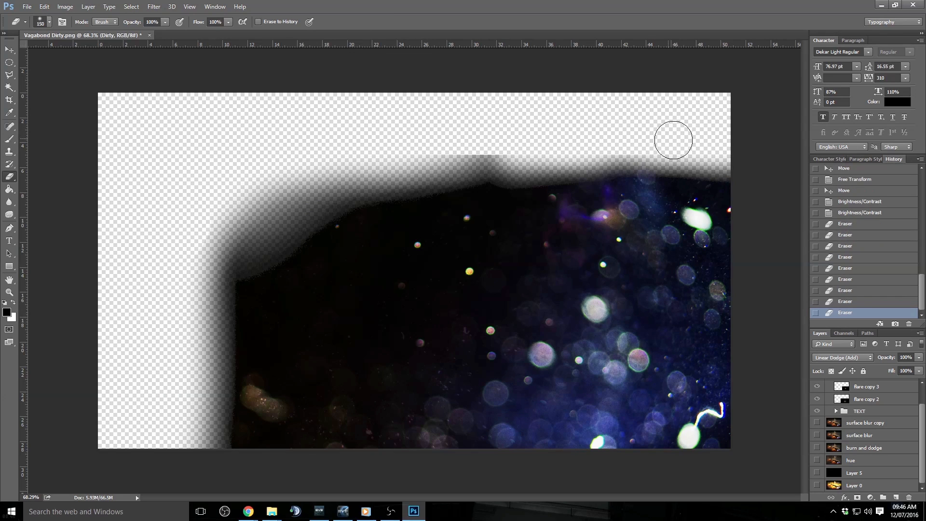
mouse_move(672, 140)
mouse_down()
mouse_move(243, 159)
mouse_move(479, 143)
mouse_up()
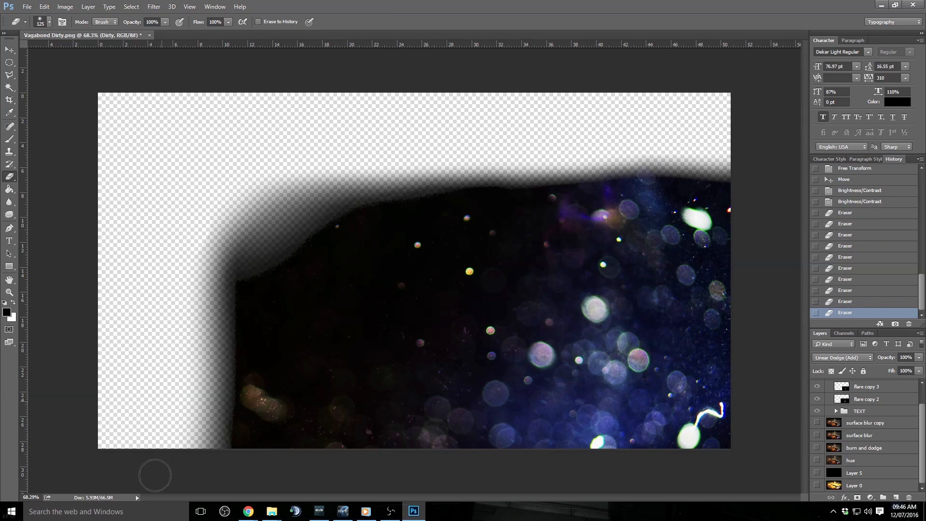
Step: Show the surface blur copy layer and soften the Dirty layer's upper-right edge with a 400 px soft eraser
scroll(867, 432, up, 2)
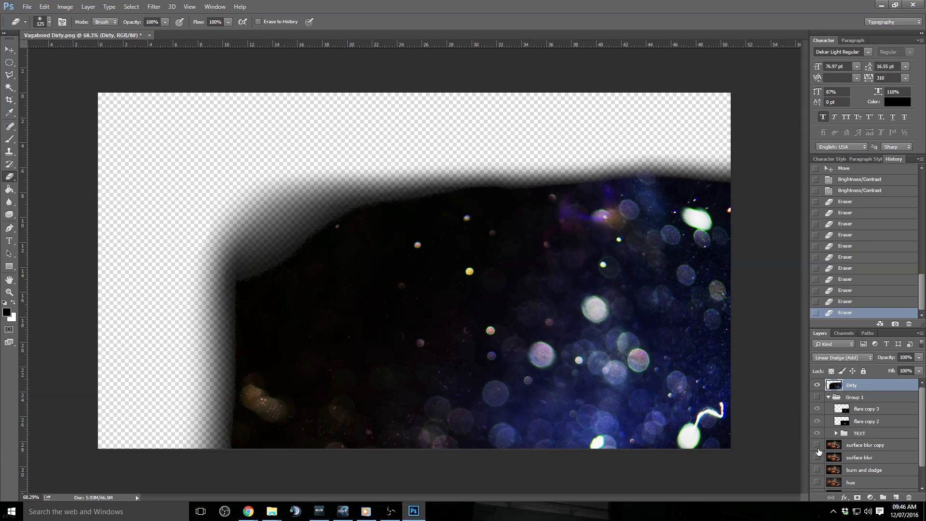
click(818, 446)
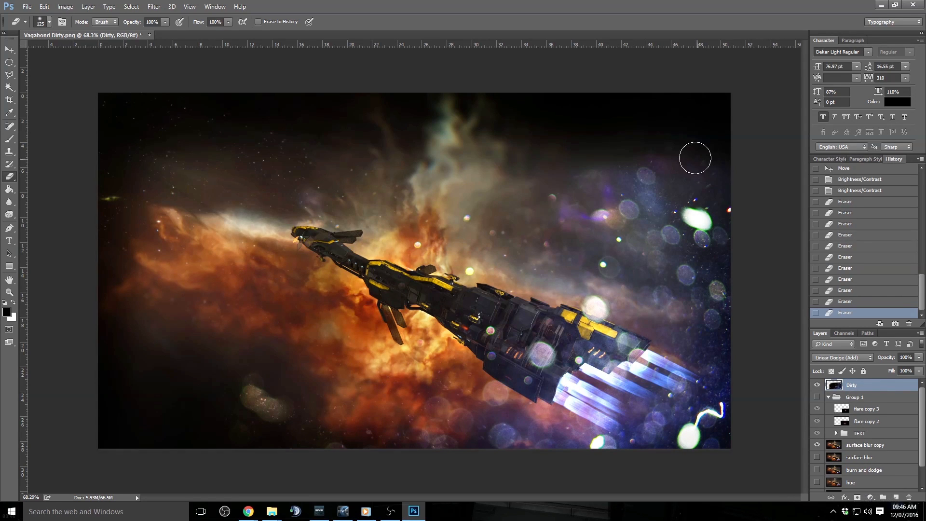
key(bracketright)
key(bracketright)
key(bracketright)
key(bracketright)
key(bracketright)
key(bracketright)
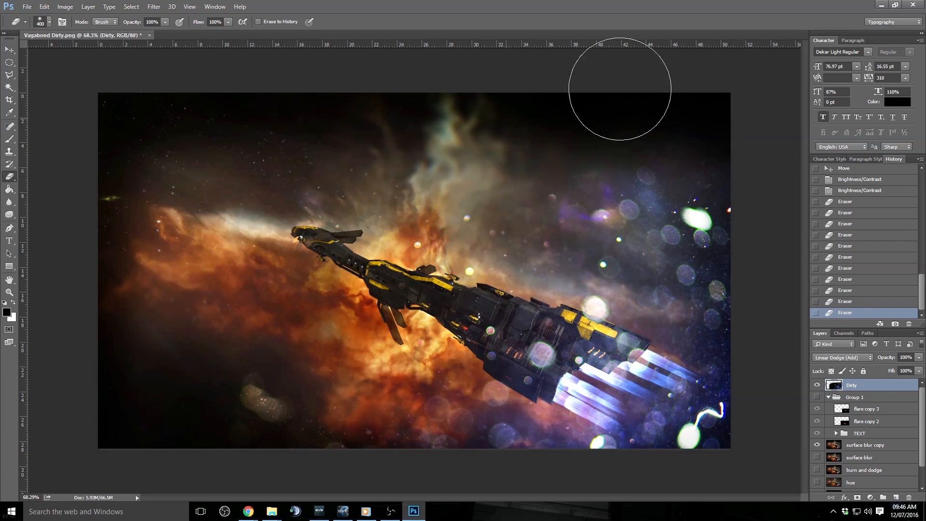
drag(620, 89, 575, 137)
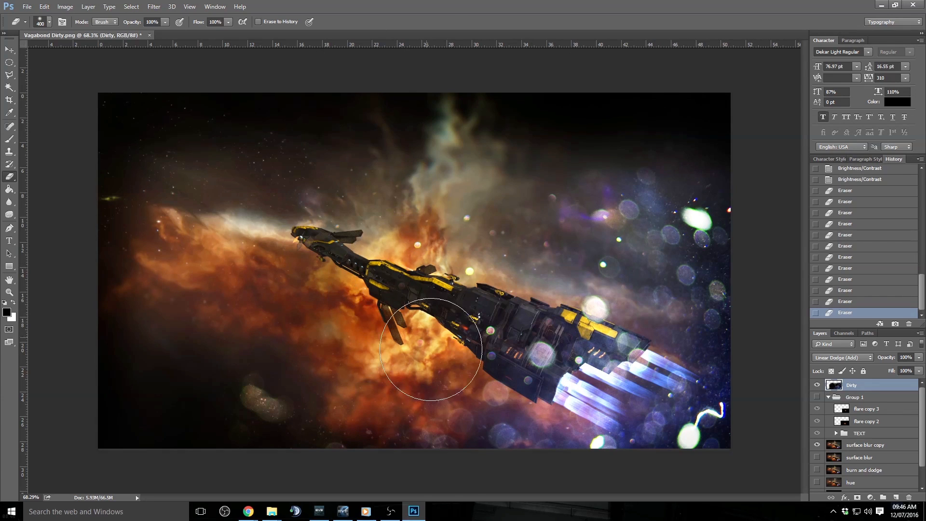
Step: Switch to EVE Online to view the ship in the Ship Fitting window, and return to Photoshop
click(343, 511)
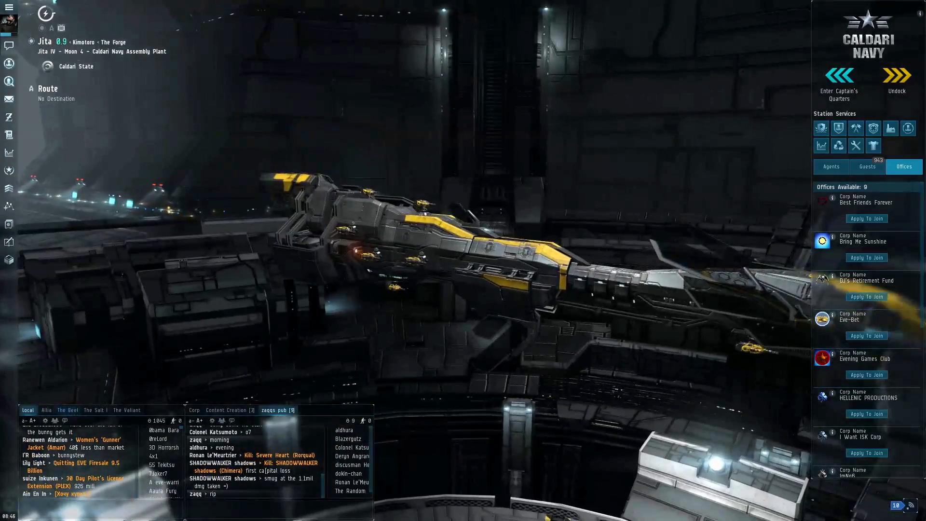
click(9, 63)
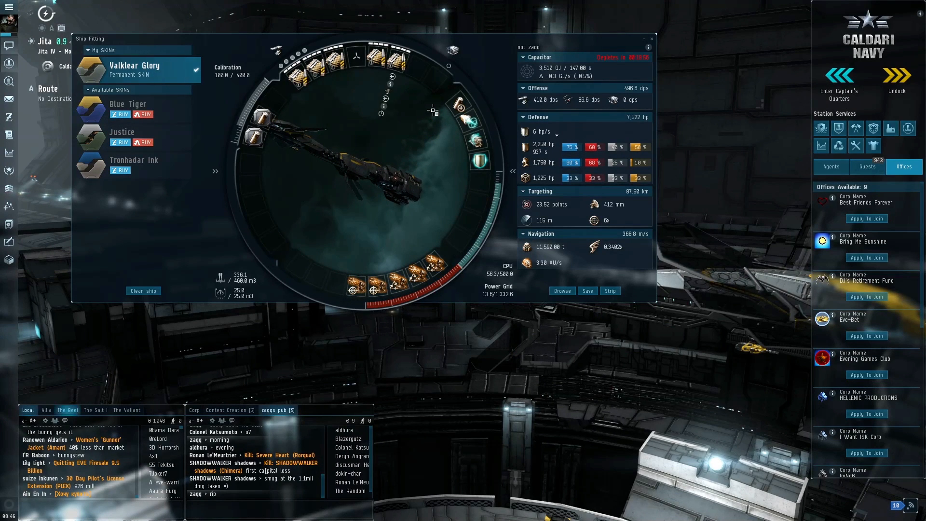
click(652, 39)
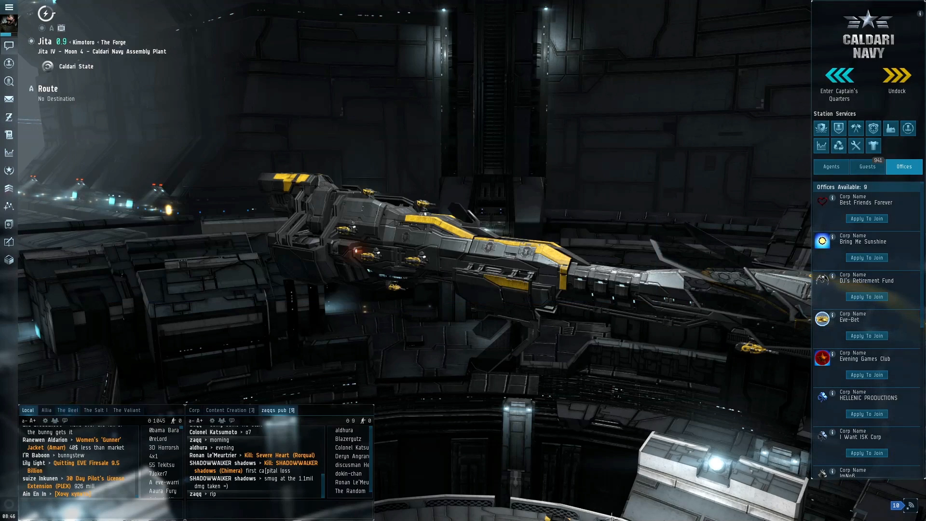
key(alt+Tab)
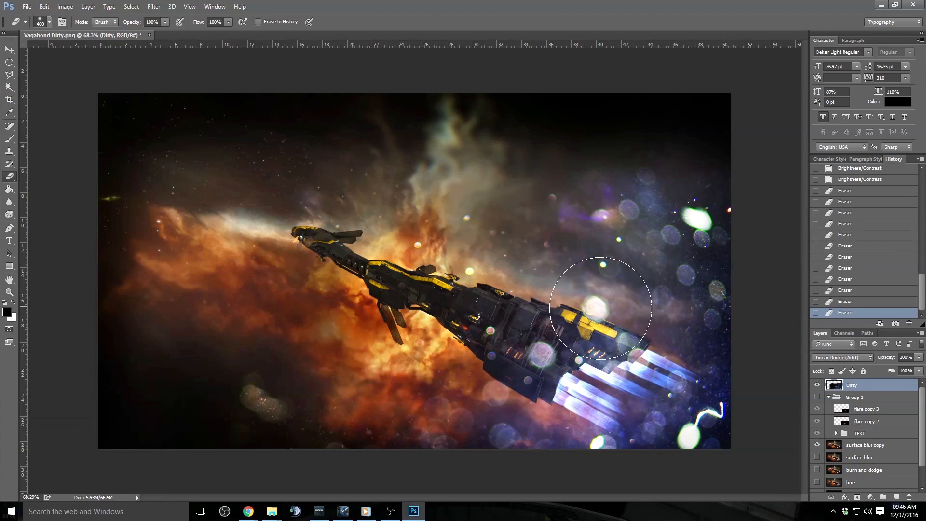
Step: Place the nebula desktop2 image over the full canvas, move its layer above Dirty and collapse Group 1
scroll(845, 399, down, 1)
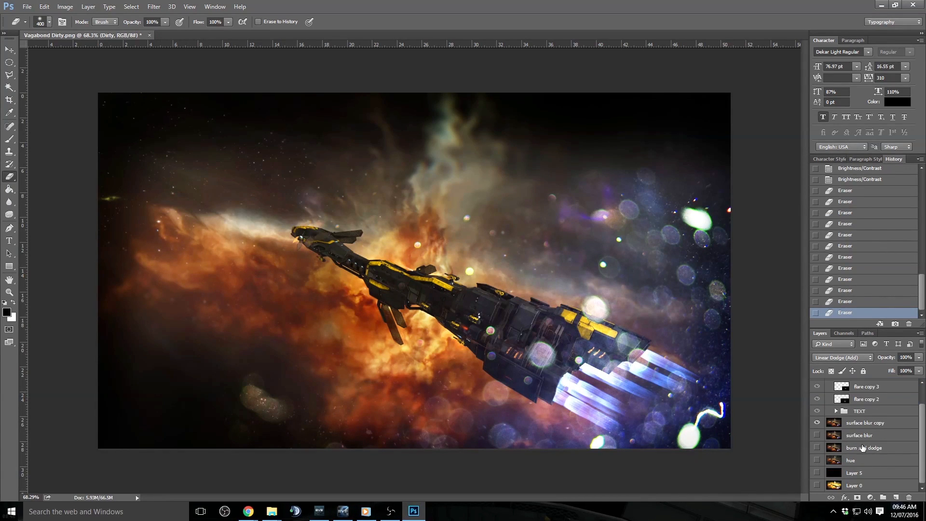
click(850, 422)
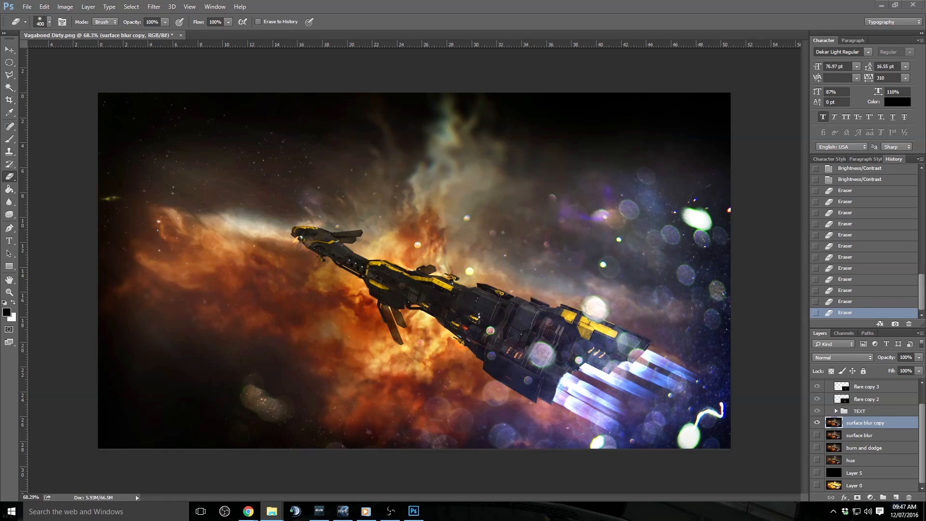
drag(414, 510, 490, 221)
drag(426, 232, 347, 317)
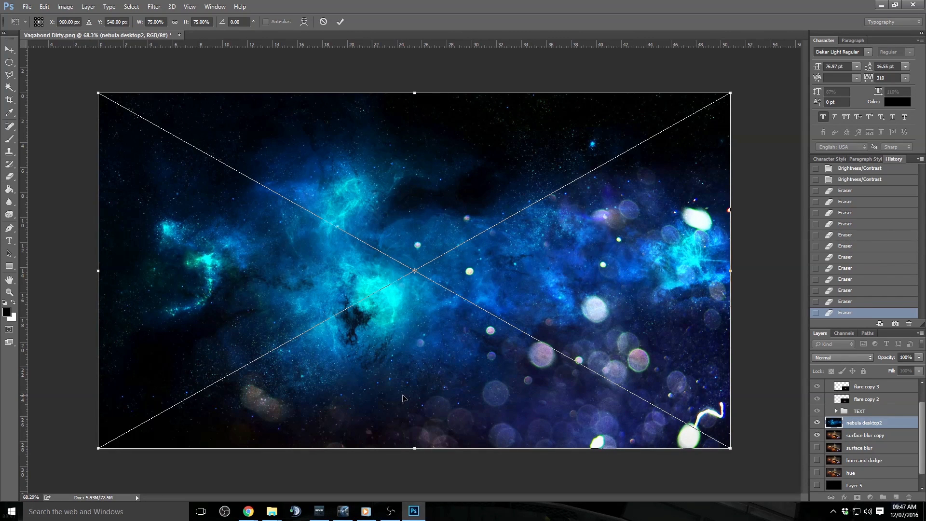
key(Return)
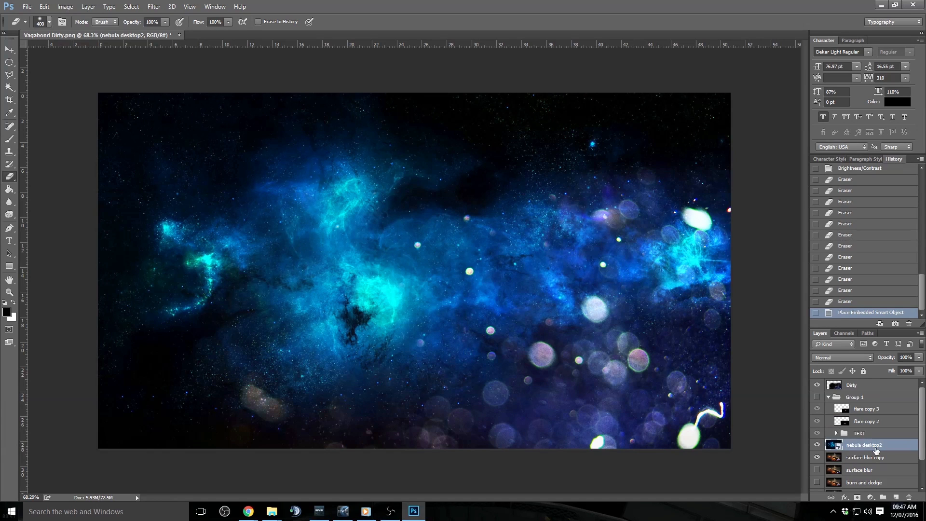
drag(876, 450, 867, 387)
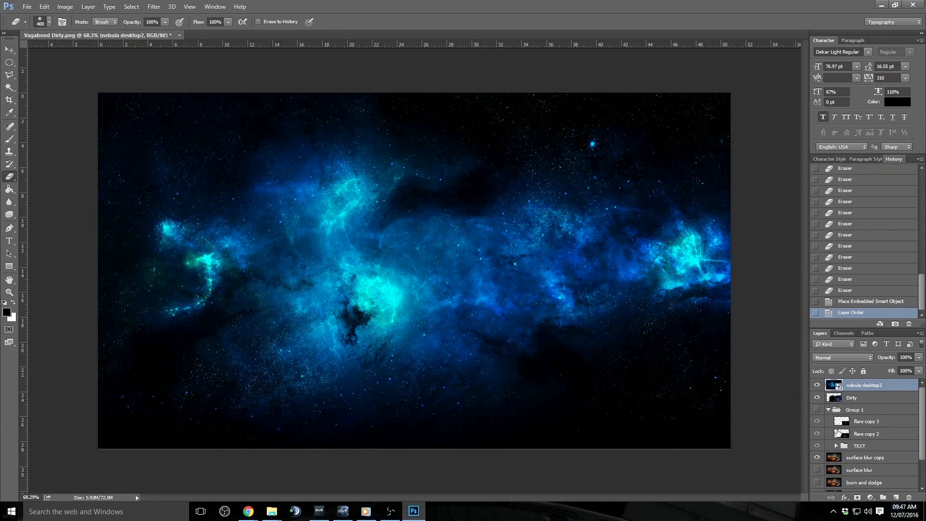
click(828, 410)
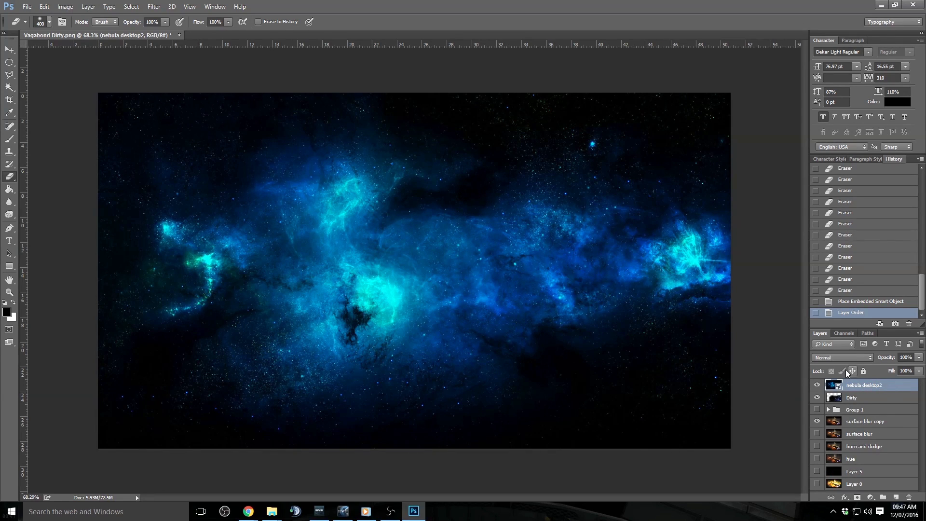
Step: Recolour the nebula desktop2 layer with Hue/Saturation: hue -150, saturation +4 and lightness +3
click(65, 6)
mouse_move(68, 32)
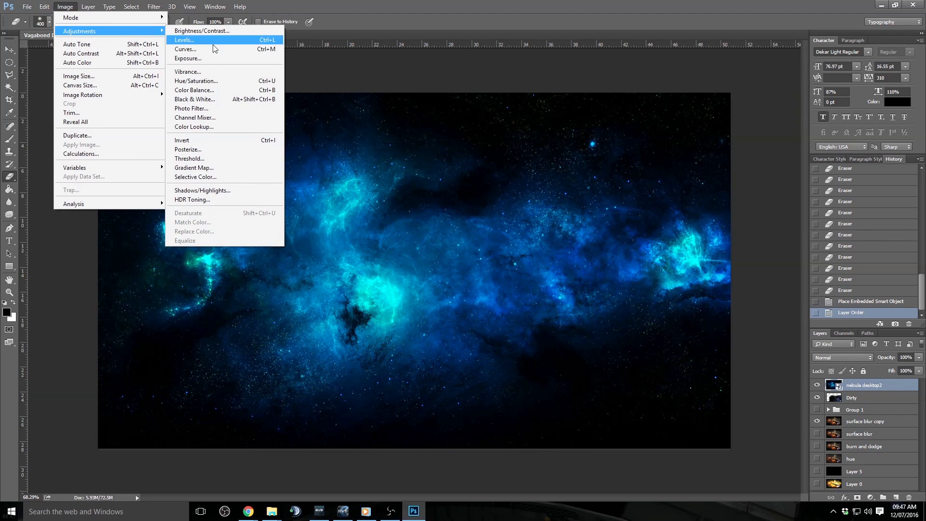
click(213, 81)
drag(509, 174, 665, 337)
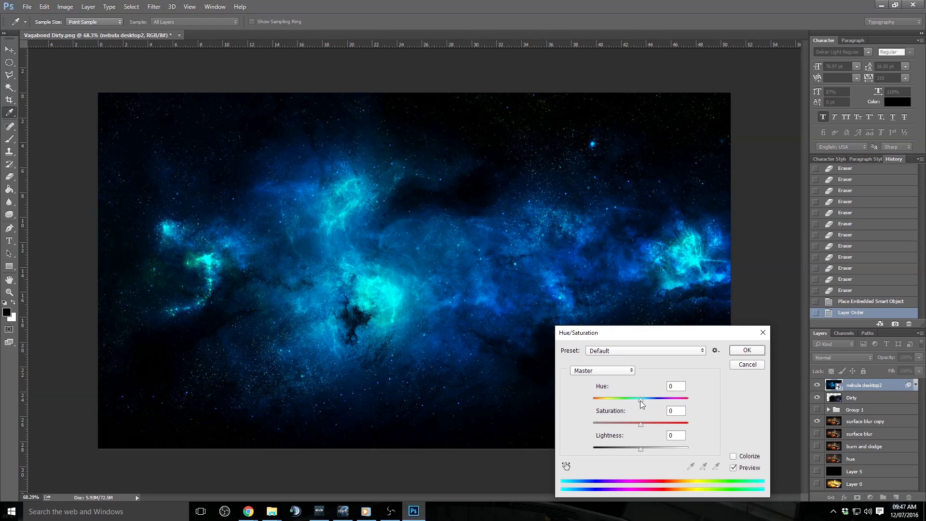
drag(640, 400, 588, 412)
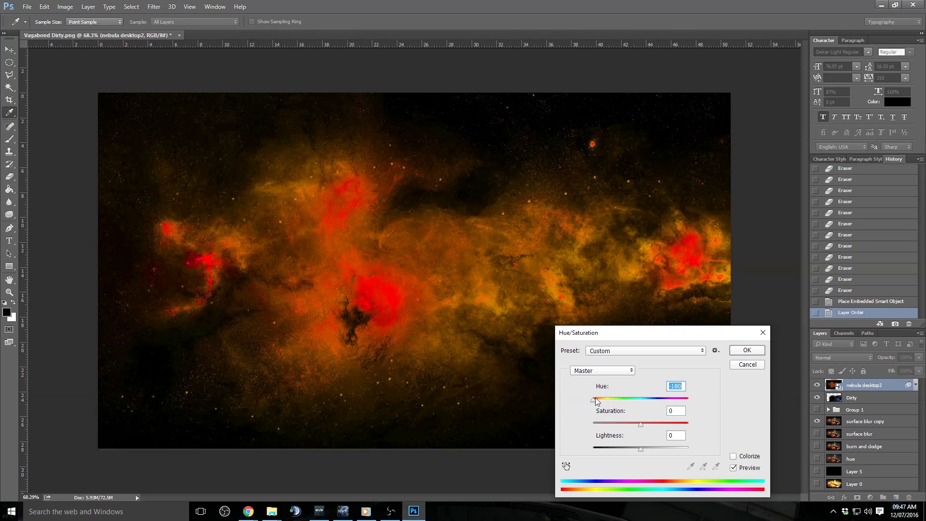
mouse_move(595, 397)
mouse_down()
mouse_move(675, 401)
mouse_move(599, 401)
mouse_up()
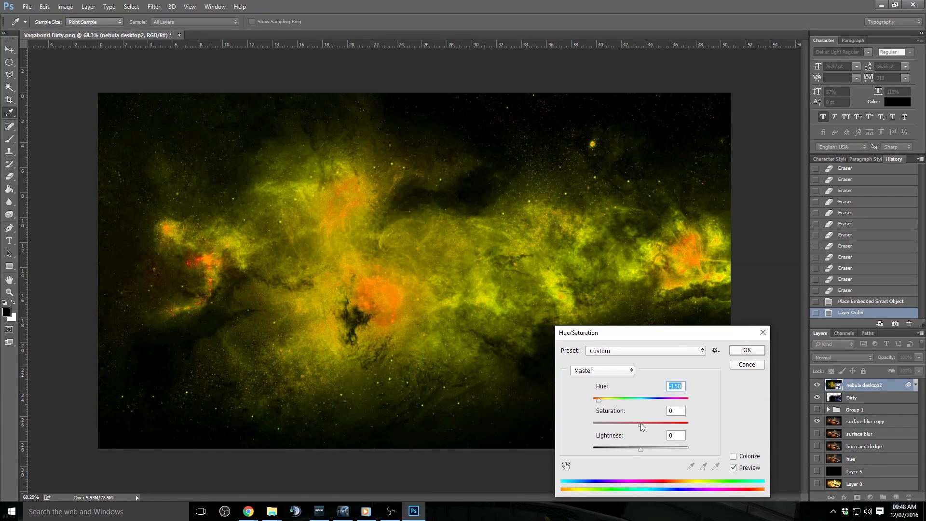
drag(641, 424, 643, 448)
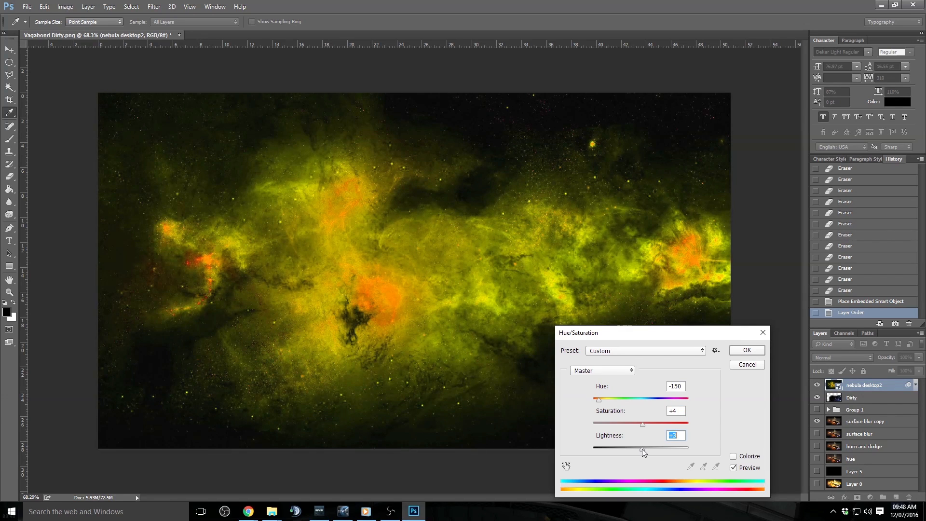
click(745, 353)
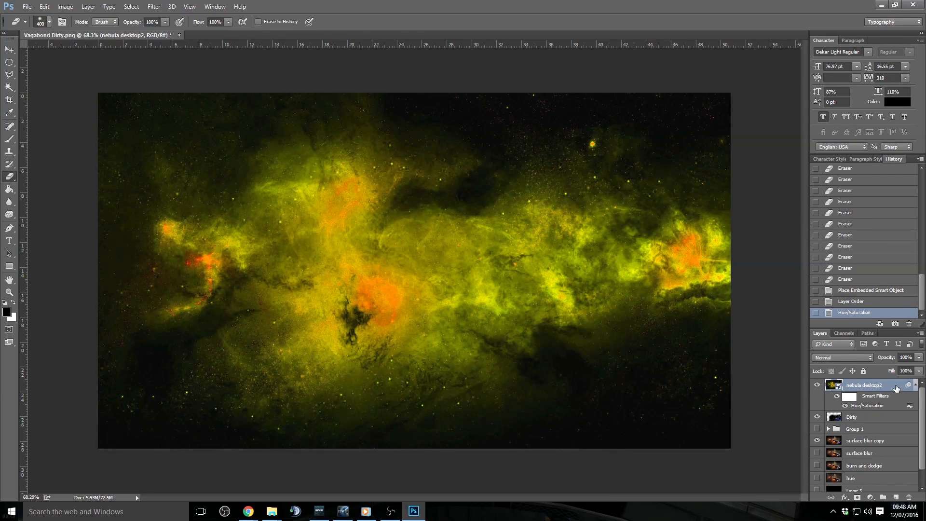
Step: Rasterize the nebula desktop2 layer and set its blending mode to Linear Dodge (Add)
click(915, 386)
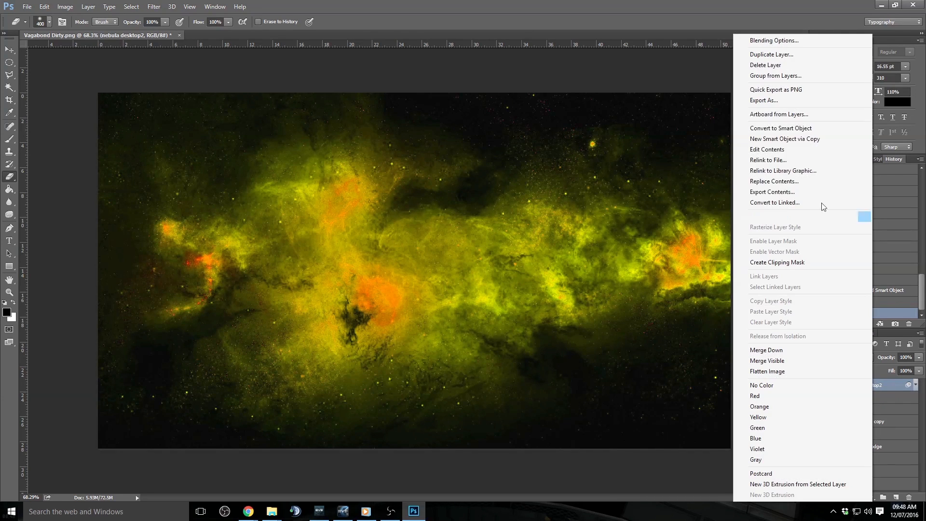
right_click(874, 388)
click(772, 216)
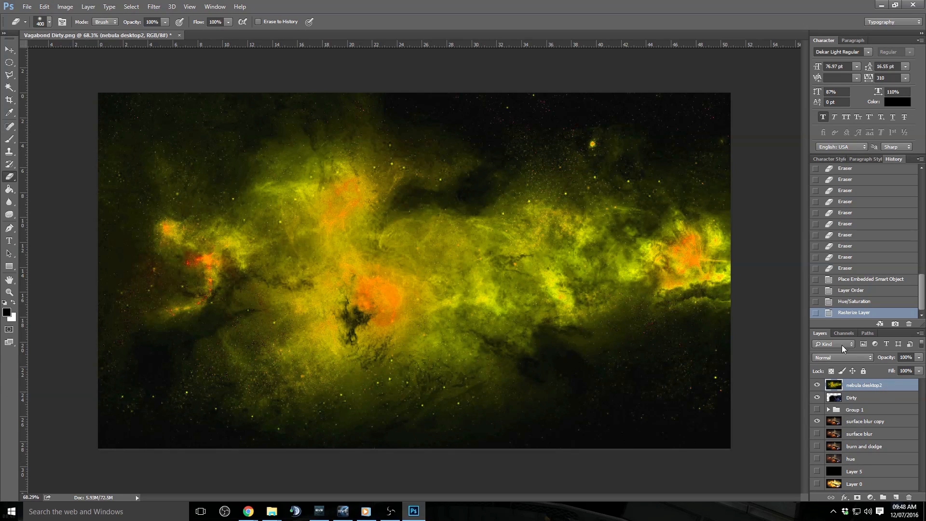
click(854, 357)
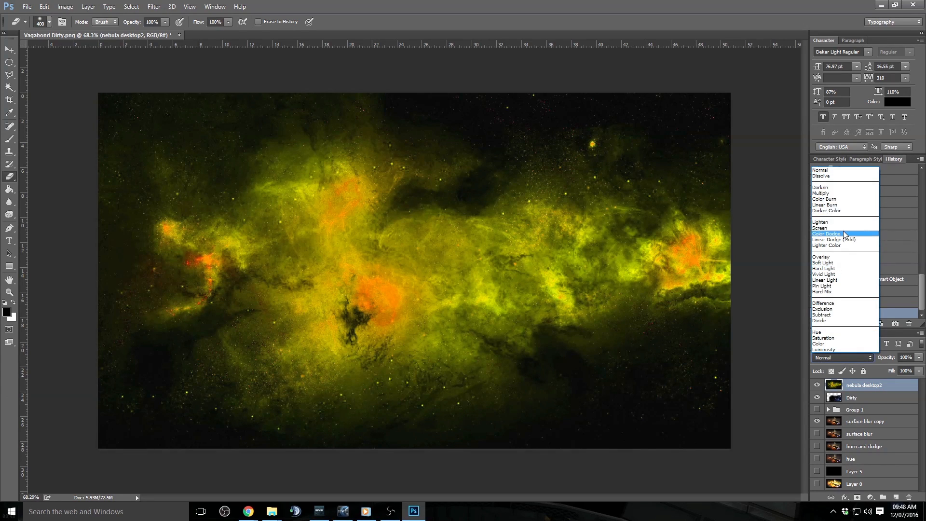
click(845, 239)
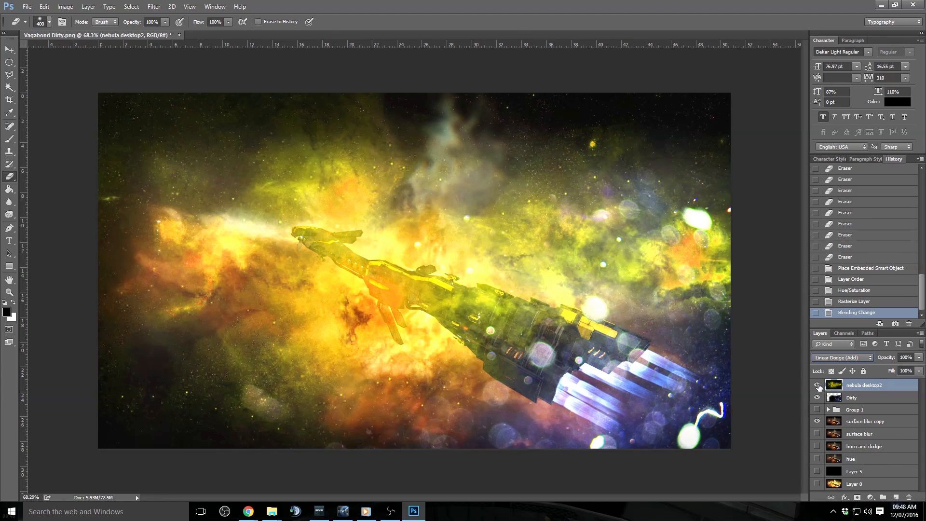
Step: View the finished wallpaper on Layer 0 alone as a reference, and show only surface blur copy and nebula desktop2 again
drag(818, 385, 817, 421)
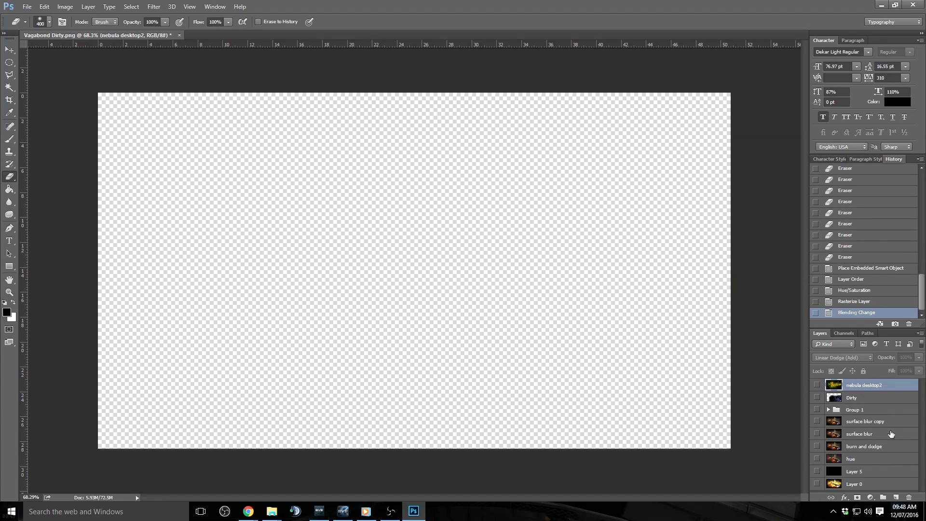
click(817, 484)
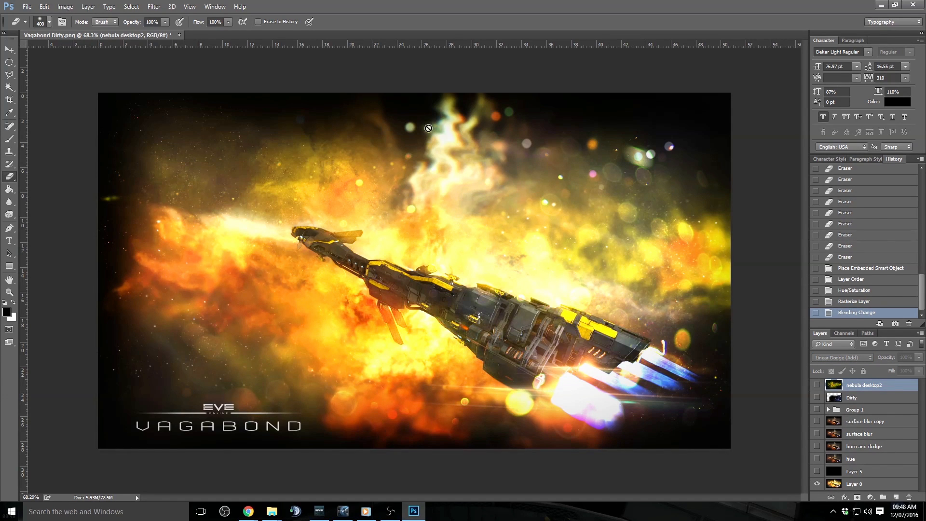
click(816, 484)
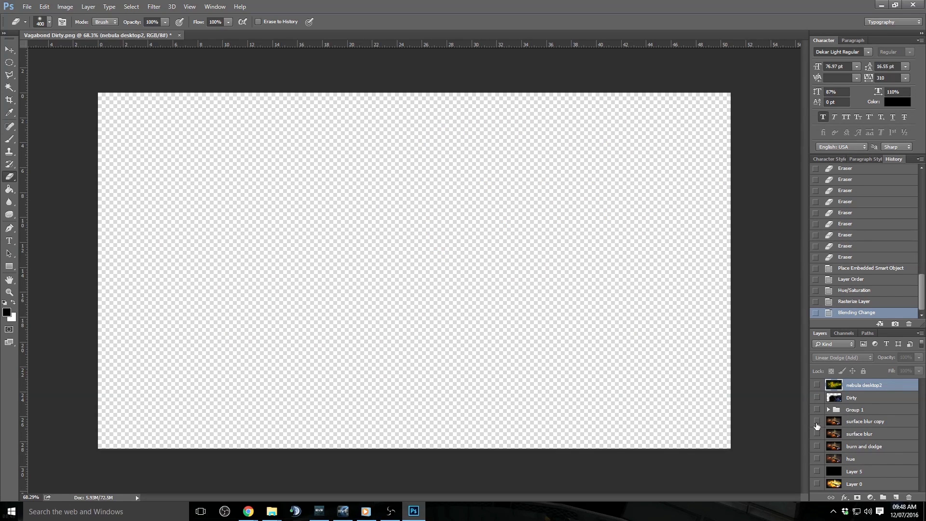
click(816, 422)
click(817, 385)
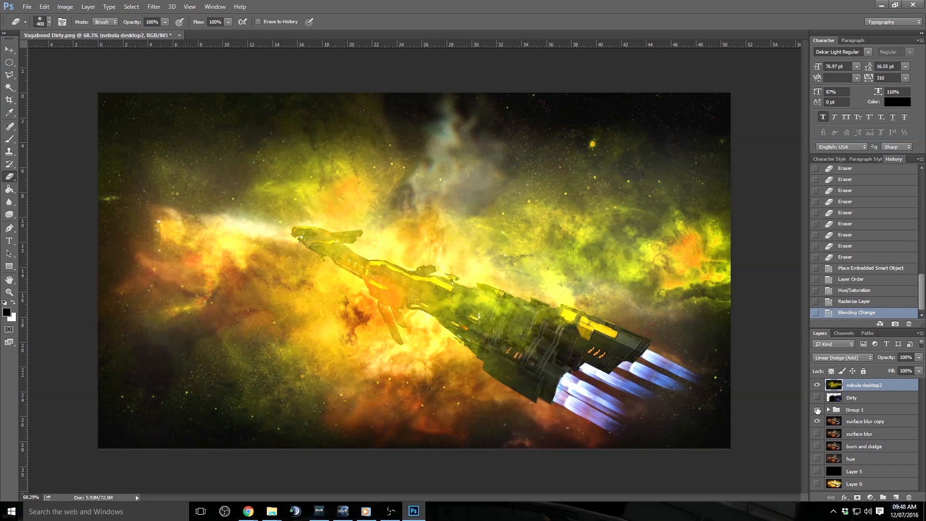
Step: Try erasing the nebula desktop2 layer over the ship's middle hull with a 52 px eraser at 100% opacity
click(817, 409)
click(817, 409)
click(9, 292)
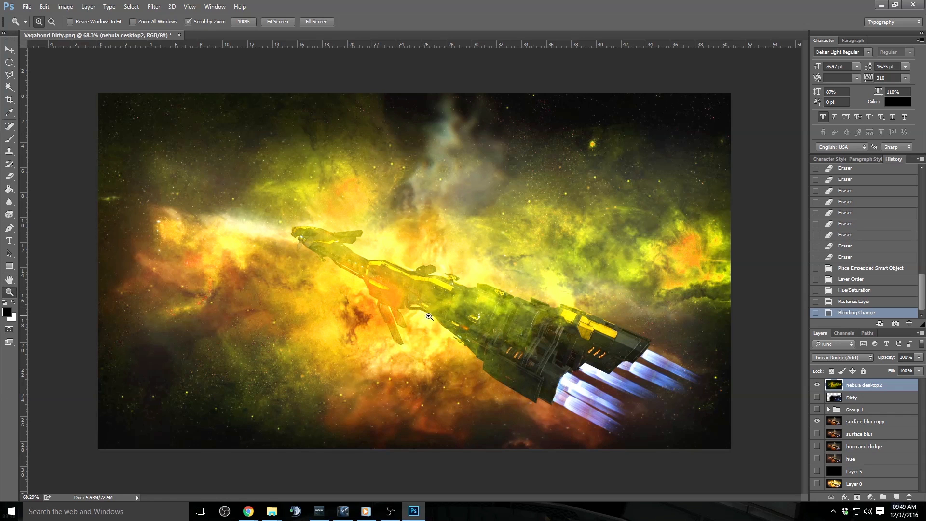
drag(434, 309, 476, 310)
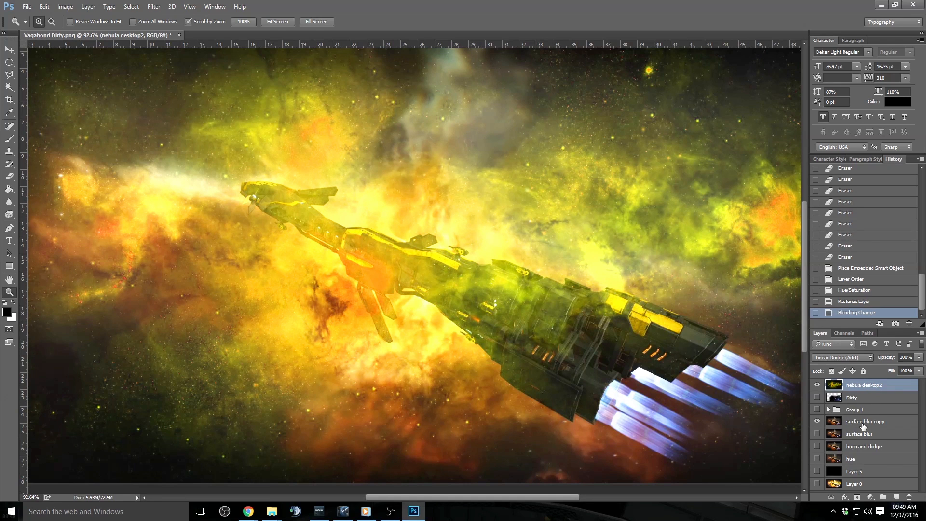
click(9, 177)
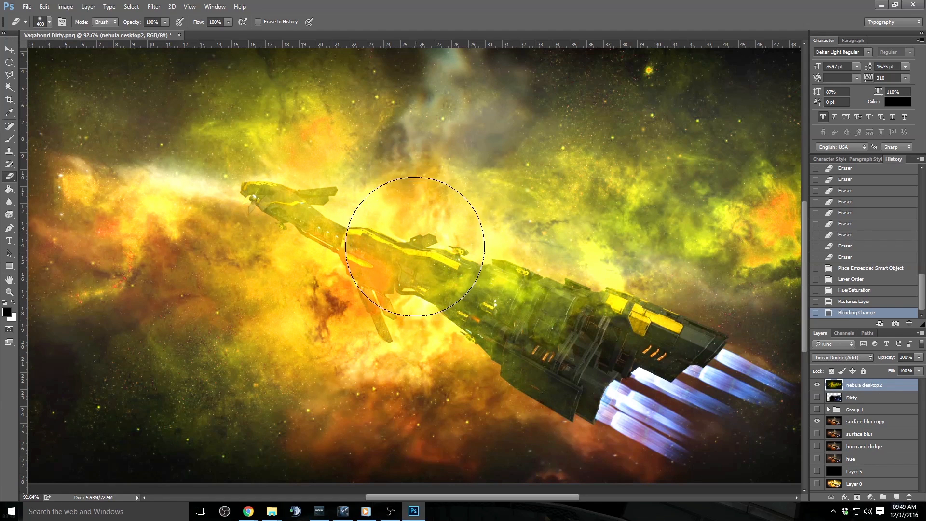
right_click(420, 262)
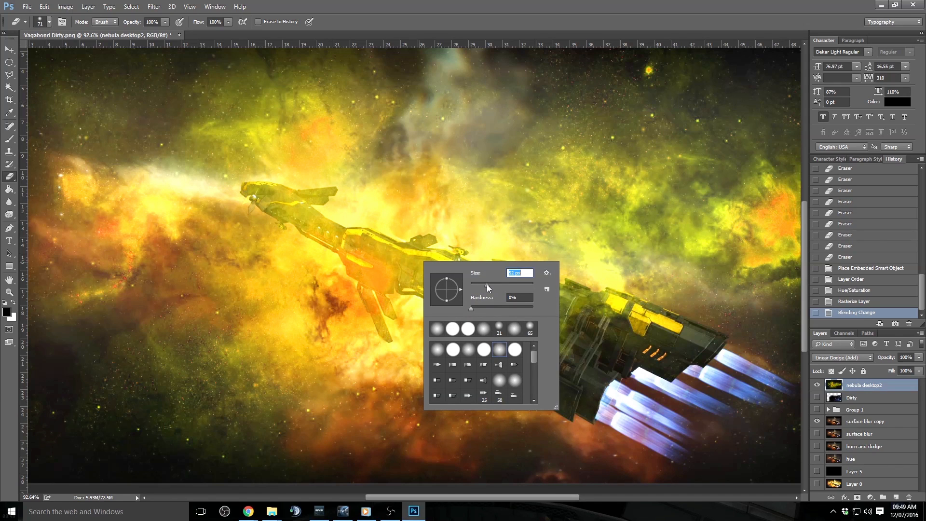
click(449, 349)
click(528, 20)
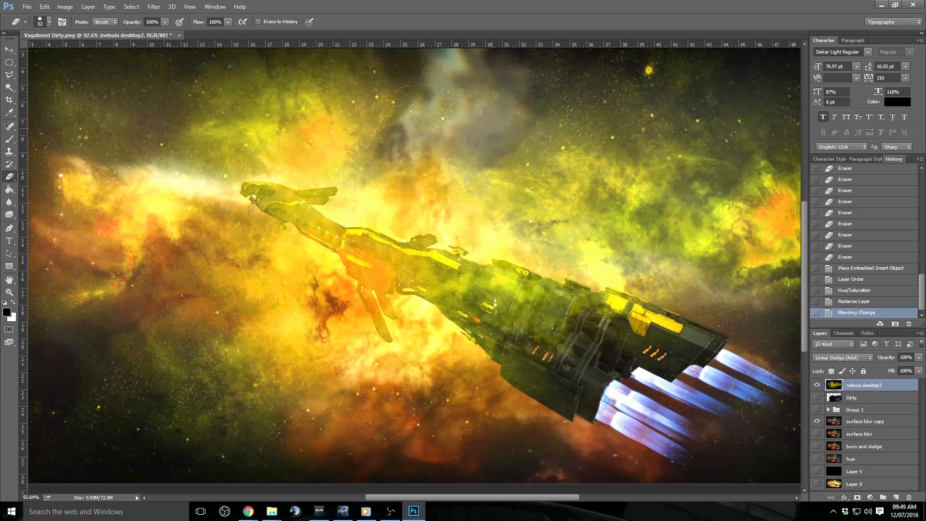
drag(418, 269, 584, 335)
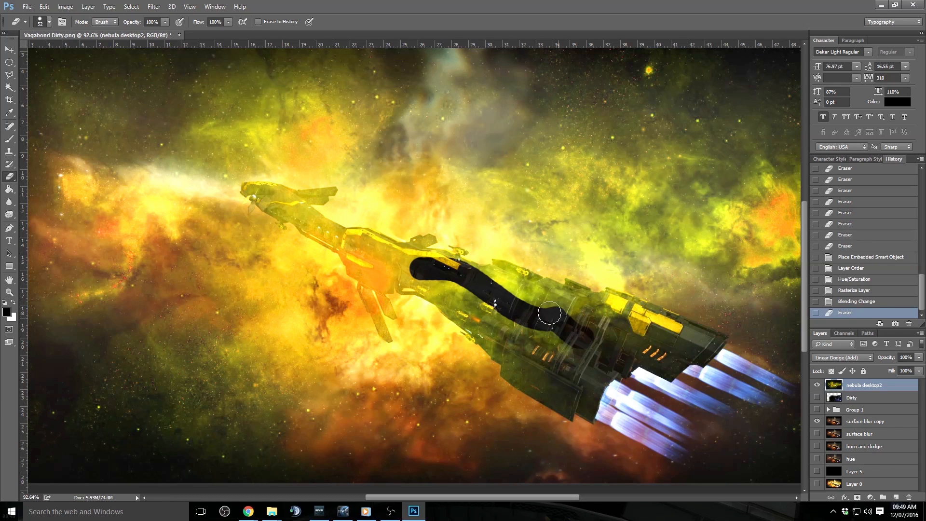
key(ctrl+z)
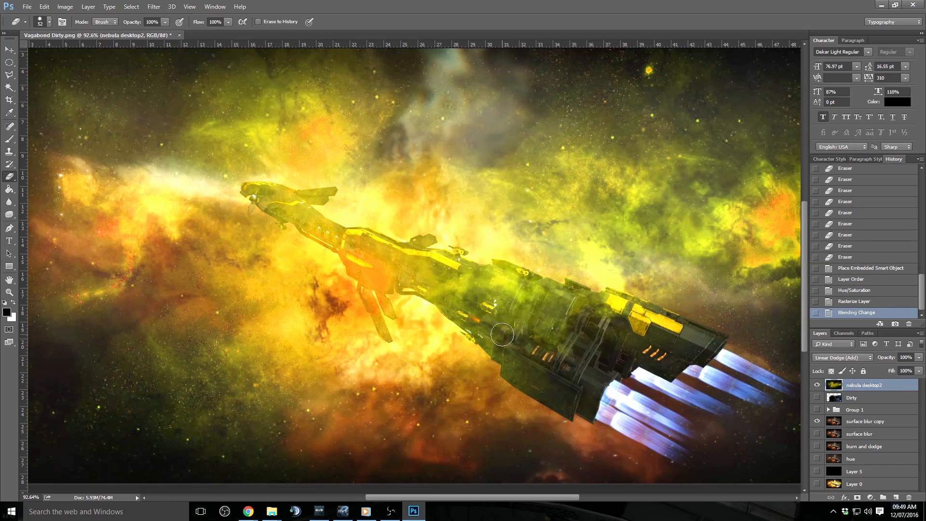
Step: Set the eraser to a soft round brush of 100 px with 0% hardness
right_click(463, 260)
click(543, 346)
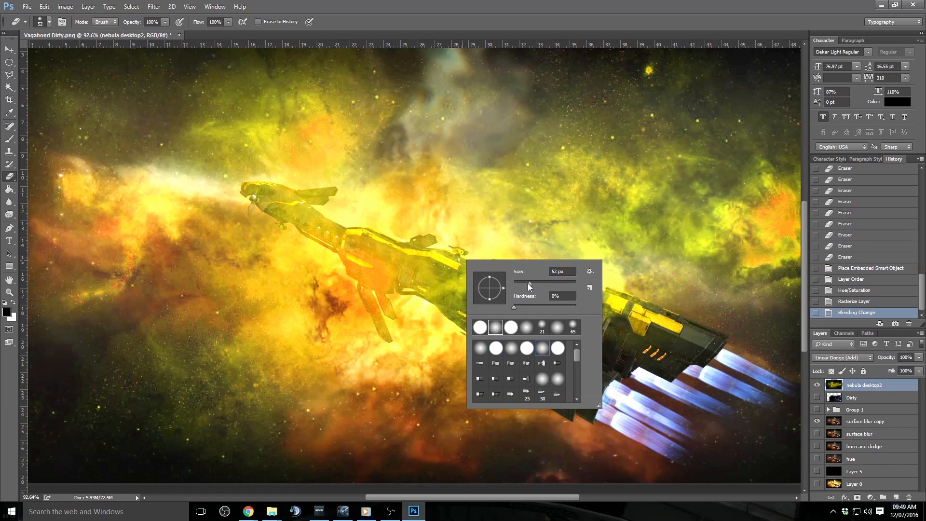
drag(529, 284, 532, 285)
key(Return)
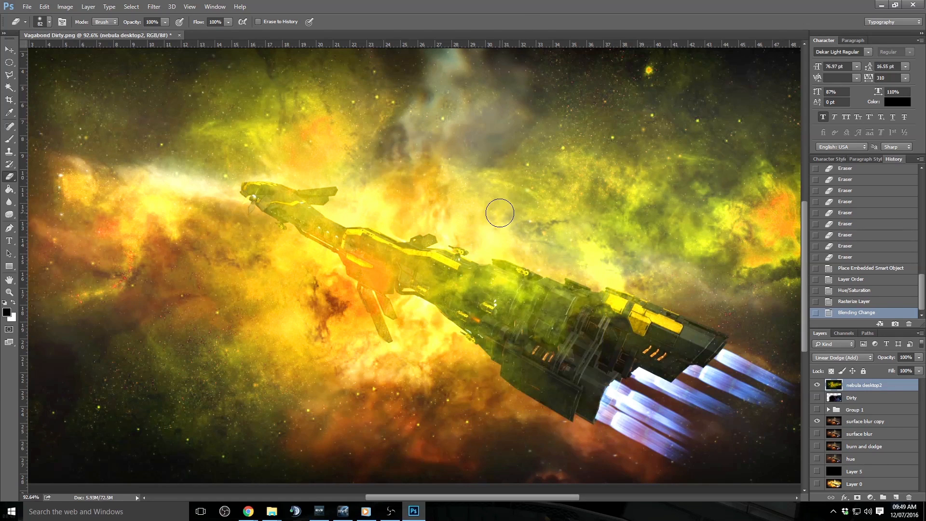
key(bracketright)
key(bracketright)
Step: Lower the eraser opacity to 17% and lightly erase the nebula over the ship's rear hull
mouse_move(485, 312)
mouse_down()
mouse_move(415, 278)
mouse_move(574, 348)
mouse_up()
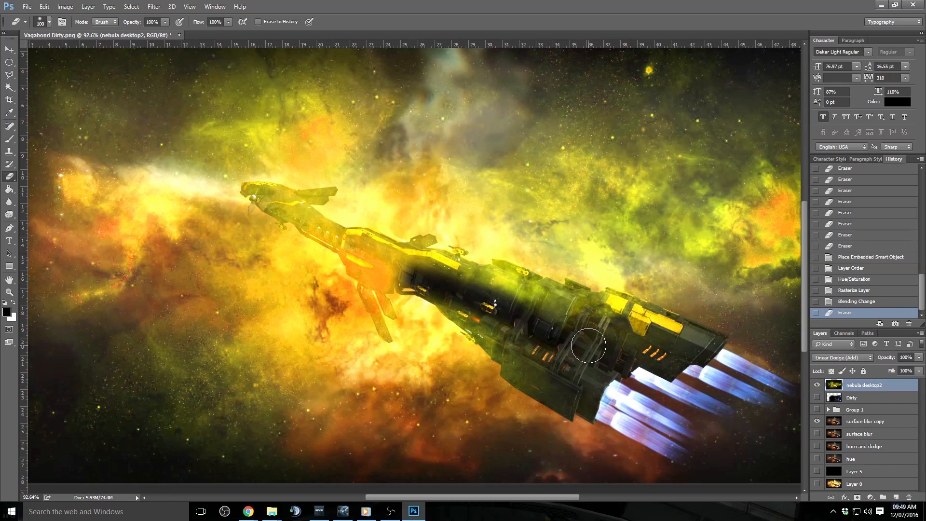
key(ctrl+z)
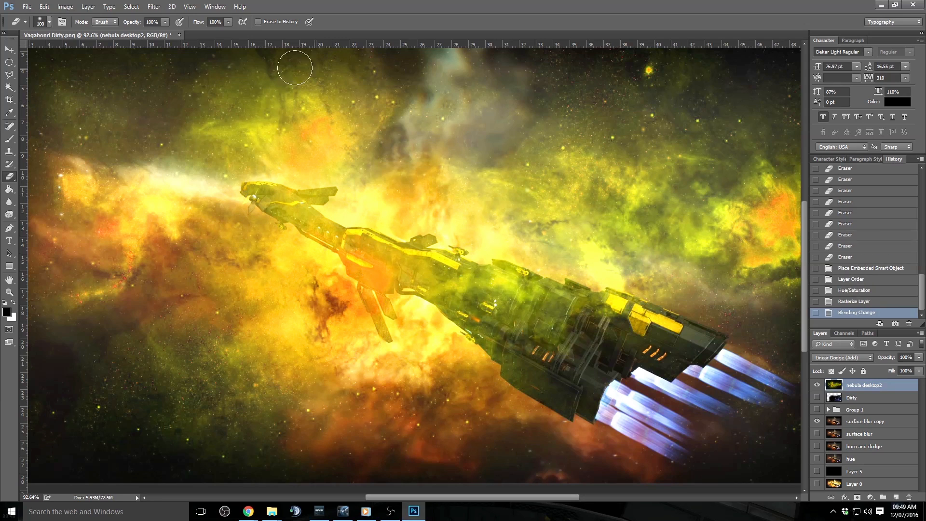
click(165, 22)
click(445, 13)
mouse_move(573, 331)
mouse_down()
mouse_move(502, 292)
mouse_move(577, 340)
mouse_move(471, 307)
mouse_move(596, 346)
mouse_up()
mouse_move(596, 347)
mouse_down()
mouse_move(482, 295)
mouse_move(641, 334)
mouse_up()
mouse_move(641, 333)
mouse_down()
mouse_move(526, 314)
mouse_move(602, 329)
mouse_move(503, 296)
mouse_move(531, 335)
mouse_move(537, 372)
mouse_move(493, 326)
mouse_move(522, 362)
mouse_move(563, 388)
mouse_move(447, 292)
mouse_move(564, 333)
mouse_move(490, 304)
mouse_up()
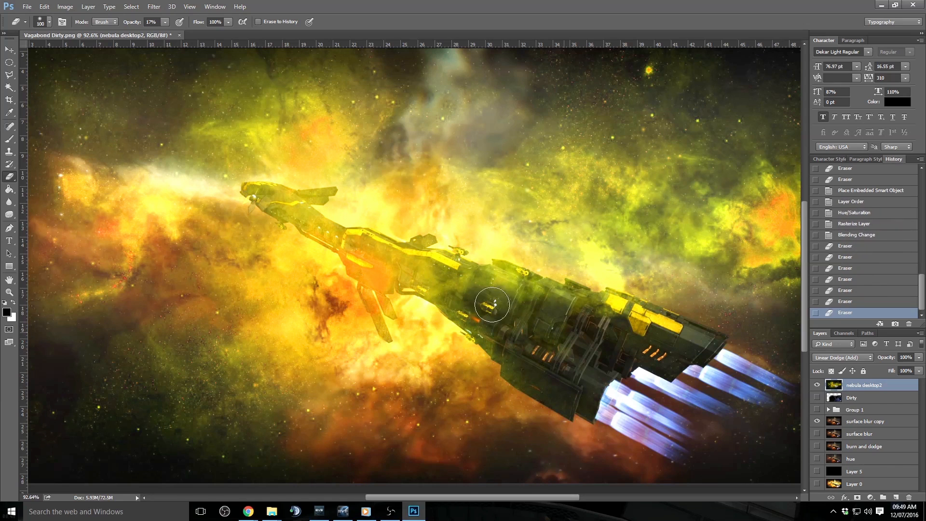
Step: Raise the eraser opacity to 30% and erase the nebula haze over the rear hull and lower engine housing
click(165, 22)
drag(170, 34, 172, 33)
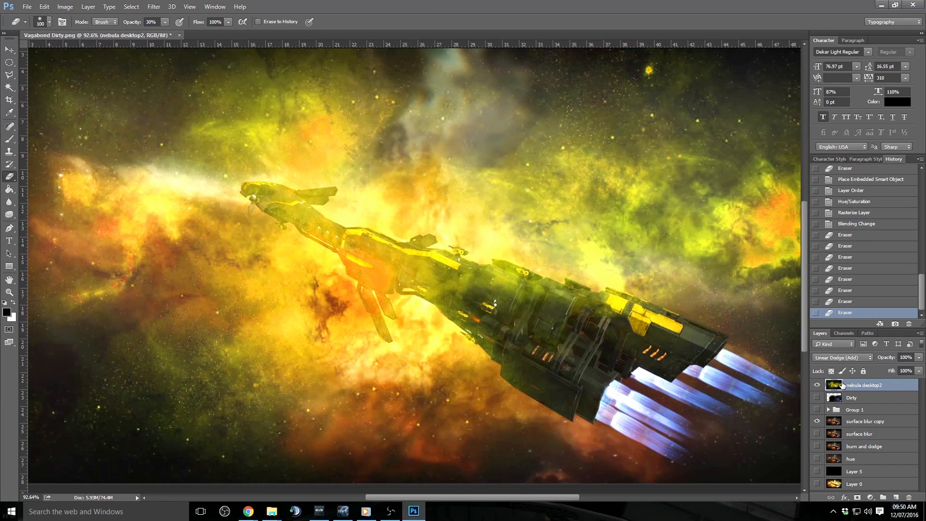
click(9, 293)
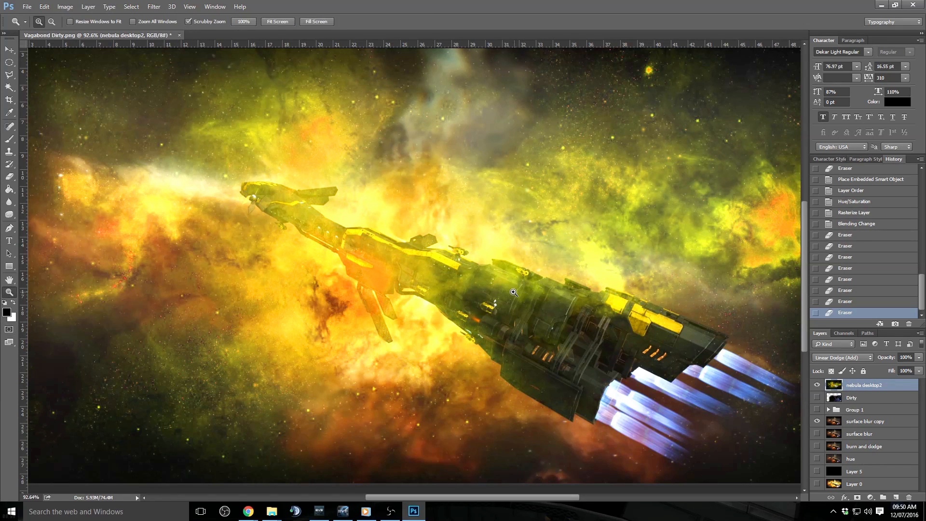
drag(524, 291, 717, 299)
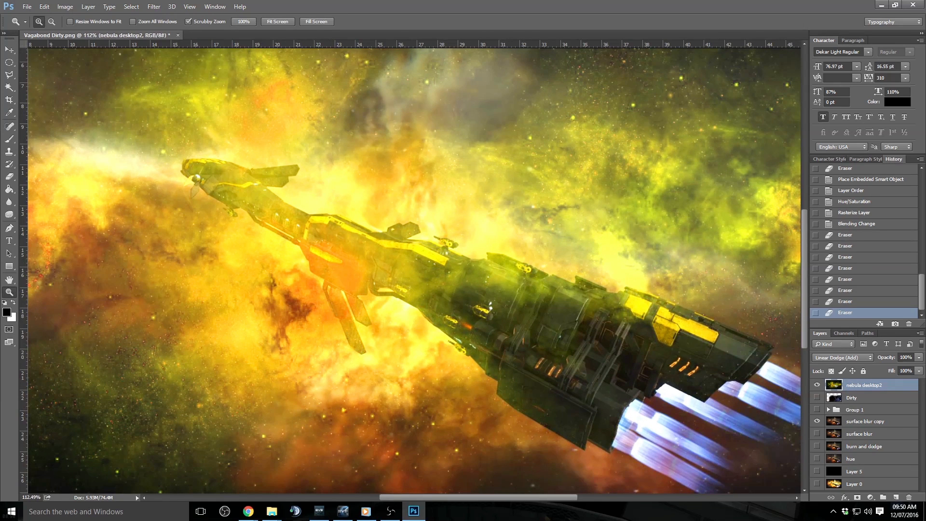
key(alt+Tab)
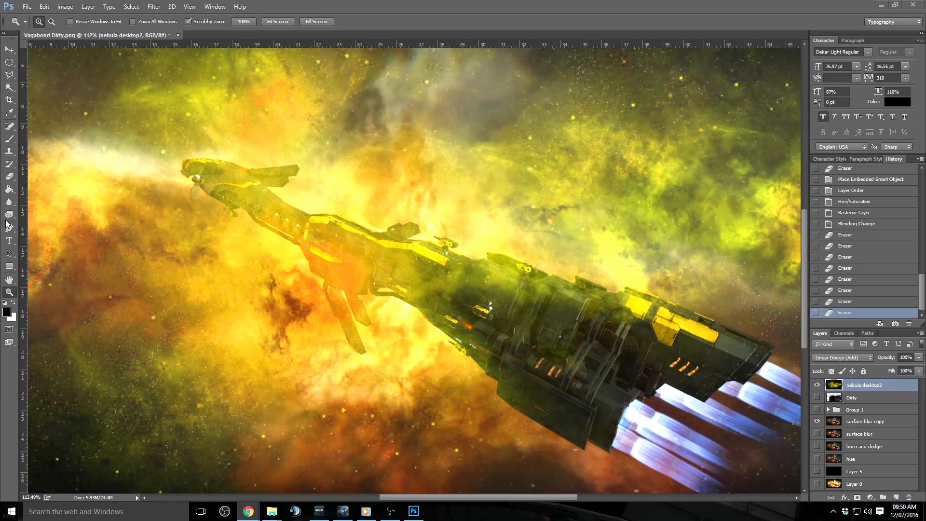
click(9, 177)
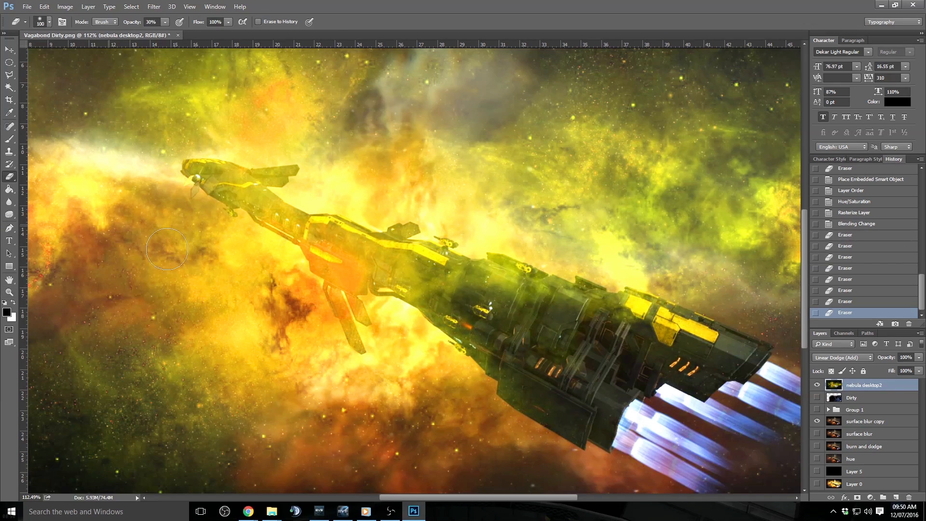
mouse_move(633, 350)
mouse_down()
mouse_move(615, 324)
mouse_move(683, 335)
mouse_move(602, 314)
mouse_move(661, 331)
mouse_move(608, 327)
mouse_move(581, 345)
mouse_move(564, 374)
mouse_move(578, 412)
mouse_move(528, 381)
mouse_move(550, 387)
mouse_move(487, 337)
mouse_move(474, 323)
mouse_move(509, 341)
mouse_move(454, 296)
mouse_move(602, 347)
mouse_move(540, 312)
mouse_move(607, 331)
mouse_move(553, 306)
mouse_move(663, 336)
mouse_move(537, 383)
mouse_up()
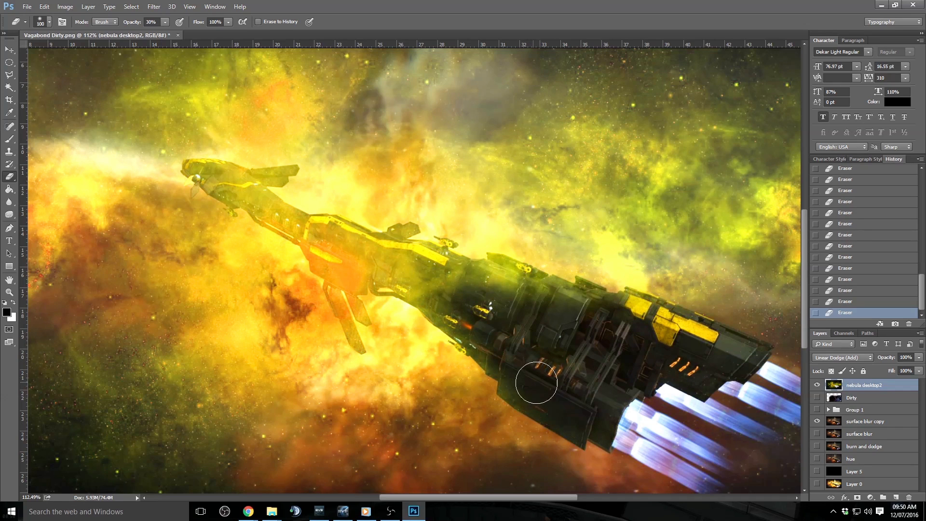
key(bracketleft)
drag(592, 416, 594, 414)
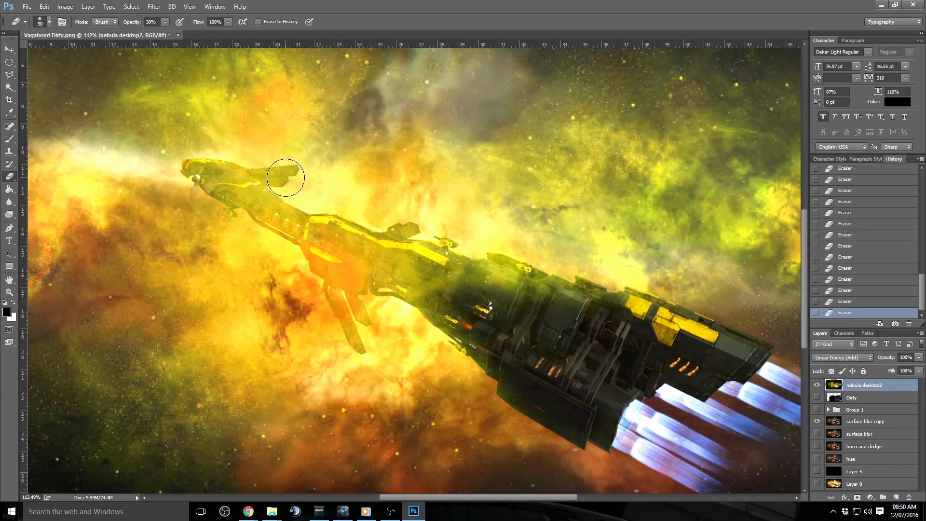
Step: Erase the nebula along the middle hull and neck up to the nose, reducing the brush to 50 px
key(bracketleft)
mouse_move(554, 349)
mouse_down()
mouse_move(553, 314)
mouse_move(509, 285)
mouse_move(636, 326)
mouse_move(507, 277)
mouse_move(538, 289)
mouse_move(474, 284)
mouse_move(495, 349)
mouse_move(445, 302)
mouse_move(539, 402)
mouse_move(417, 286)
mouse_move(447, 300)
mouse_move(446, 277)
mouse_move(382, 258)
mouse_move(471, 284)
mouse_move(401, 253)
mouse_move(459, 274)
mouse_move(313, 236)
mouse_move(354, 262)
mouse_move(357, 275)
mouse_move(287, 219)
mouse_move(311, 230)
mouse_move(252, 201)
mouse_move(292, 218)
mouse_move(197, 168)
mouse_move(254, 190)
mouse_move(219, 170)
mouse_move(187, 169)
mouse_move(463, 280)
mouse_move(419, 252)
mouse_move(367, 238)
mouse_move(370, 259)
mouse_move(419, 283)
mouse_move(321, 249)
mouse_move(331, 259)
mouse_move(318, 263)
mouse_move(361, 284)
mouse_move(419, 287)
mouse_move(400, 286)
mouse_move(462, 333)
mouse_up()
key(bracketleft)
key(bracketleft)
key(bracketleft)
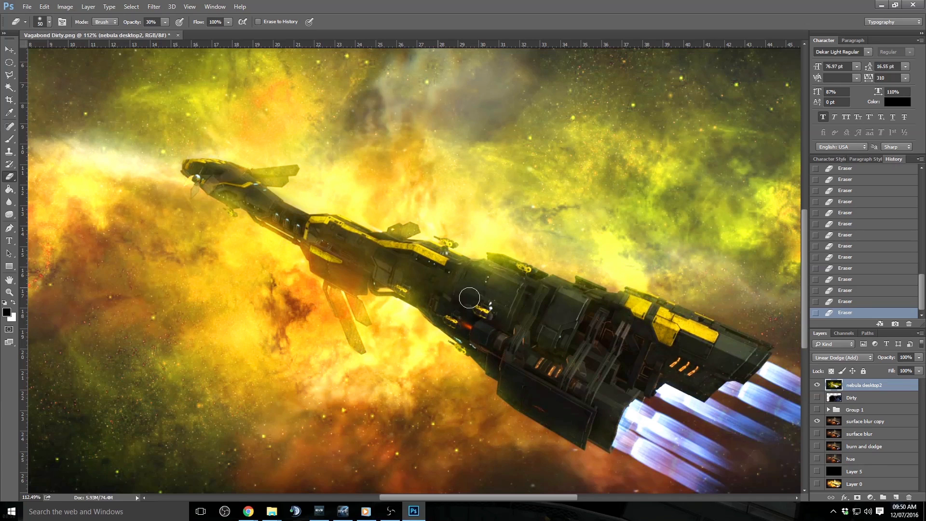
Step: Clear the remaining nebula haze along the hull from the rear section to the nose with a 90 px eraser, finishing at 50 px
key(bracketright)
key(bracketright)
key(bracketright)
key(bracketright)
mouse_move(517, 284)
mouse_down()
mouse_move(359, 267)
mouse_move(303, 223)
mouse_move(317, 231)
mouse_move(221, 188)
mouse_move(246, 195)
mouse_move(215, 172)
mouse_up()
key(bracketleft)
key(bracketleft)
key(bracketleft)
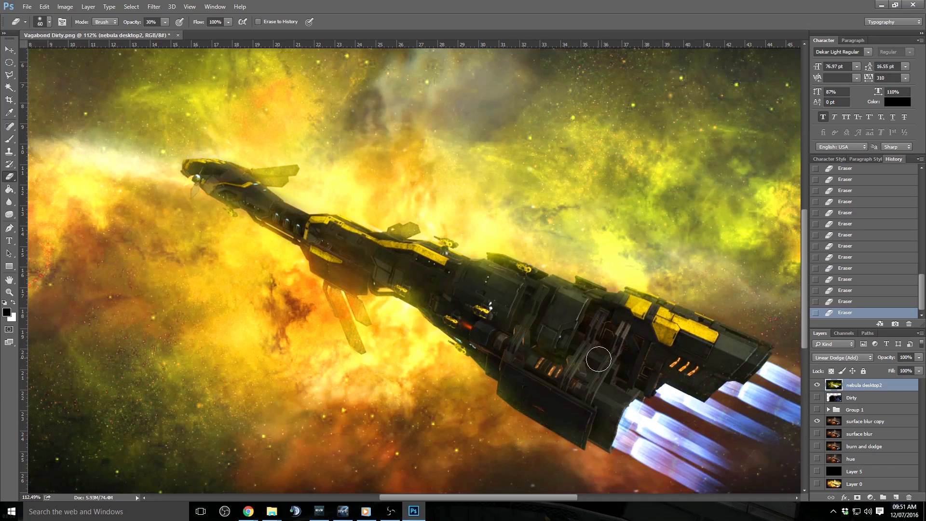
key(bracketright)
key(bracketleft)
key(bracketleft)
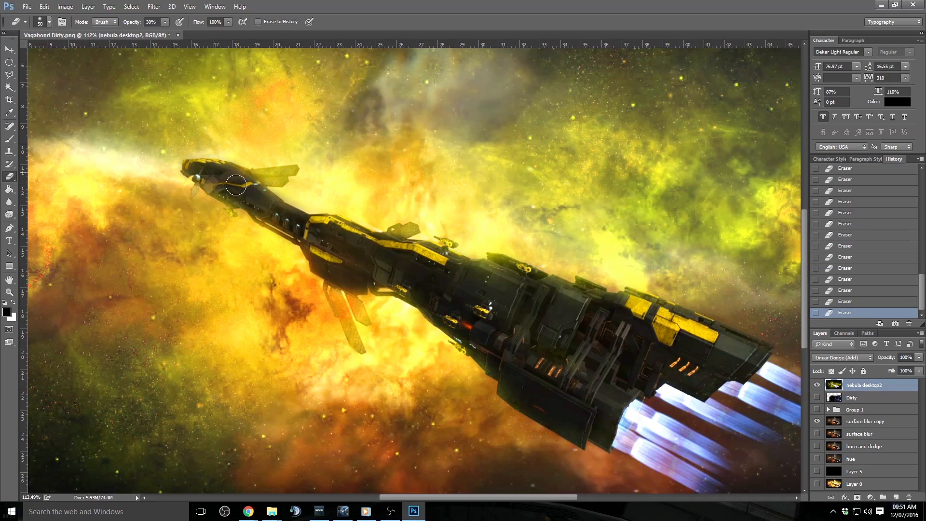
Step: Lightly erase the nebula over the nose fin, upper fin and lower fins with a 35 px eraser at 15% opacity
key(bracketleft)
click(165, 22)
click(354, 5)
mouse_move(278, 176)
mouse_down()
mouse_move(257, 178)
mouse_move(291, 176)
mouse_up()
drag(414, 227, 402, 232)
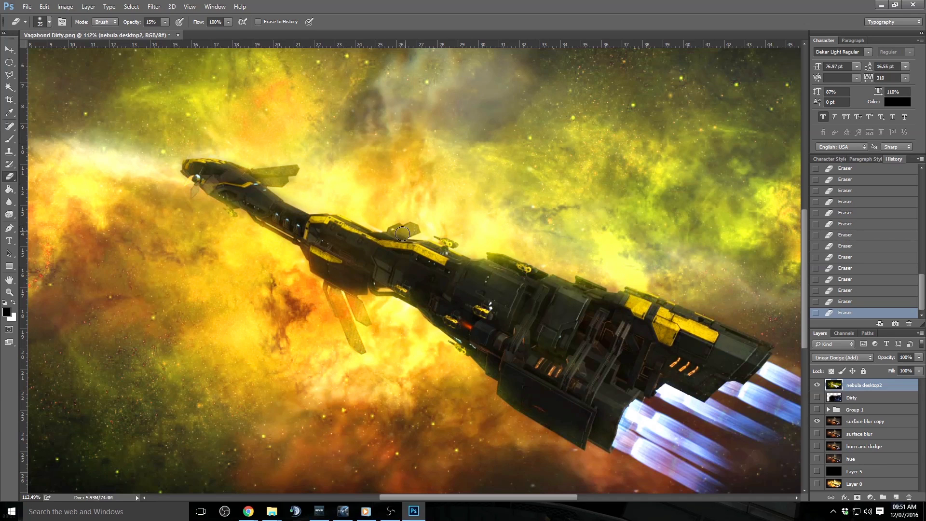
mouse_move(360, 322)
mouse_down()
mouse_move(332, 286)
mouse_move(358, 311)
mouse_up()
Step: Set the eraser opacity to 45% and erase the nebula over the blue engine flares
scroll(648, 399, down, 1)
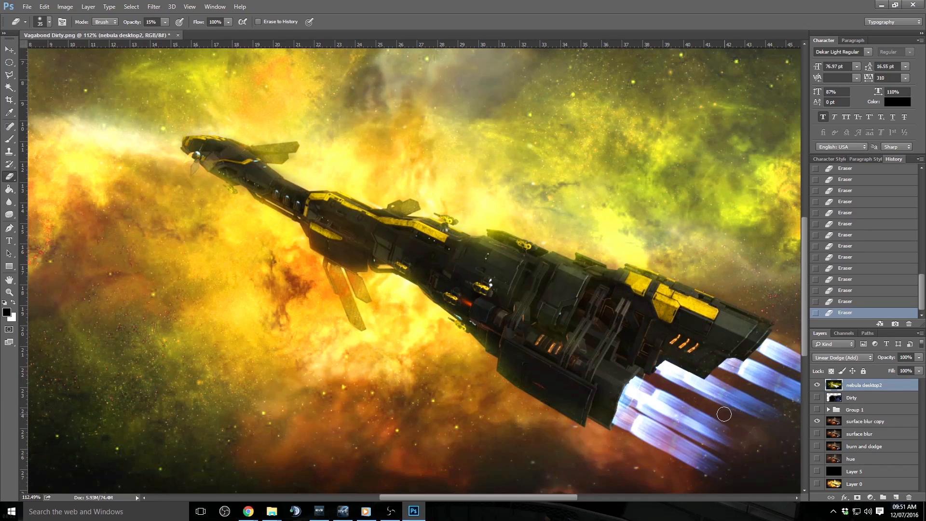
scroll(723, 416, down, 1)
drag(558, 499, 604, 498)
key(bracketright)
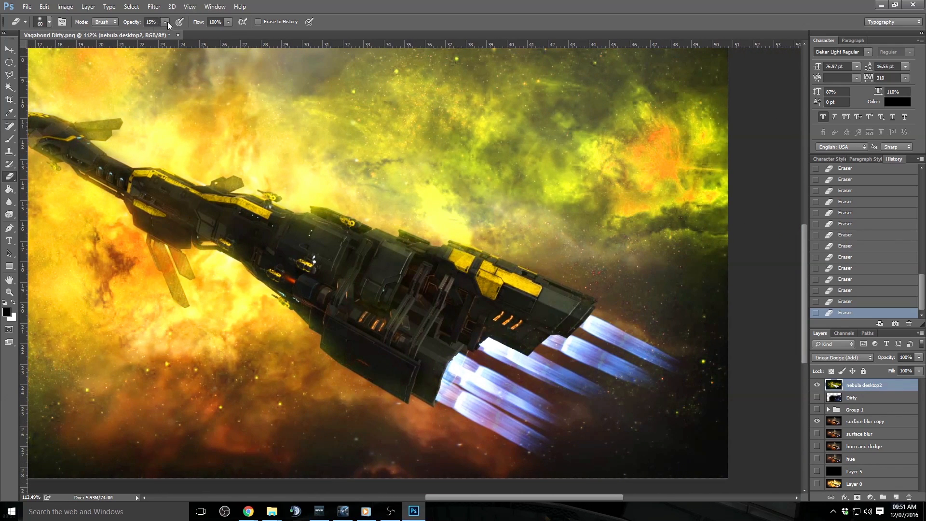
click(404, 5)
key(bracketright)
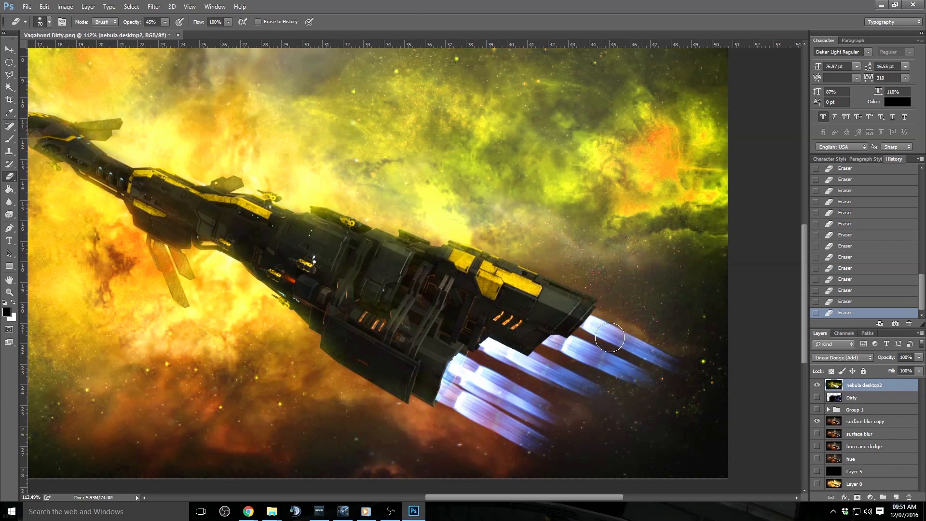
key(bracketleft)
Step: Hide the surface blur copy layer to isolate nebula desktop2, and set the eraser opacity to 17%
click(9, 293)
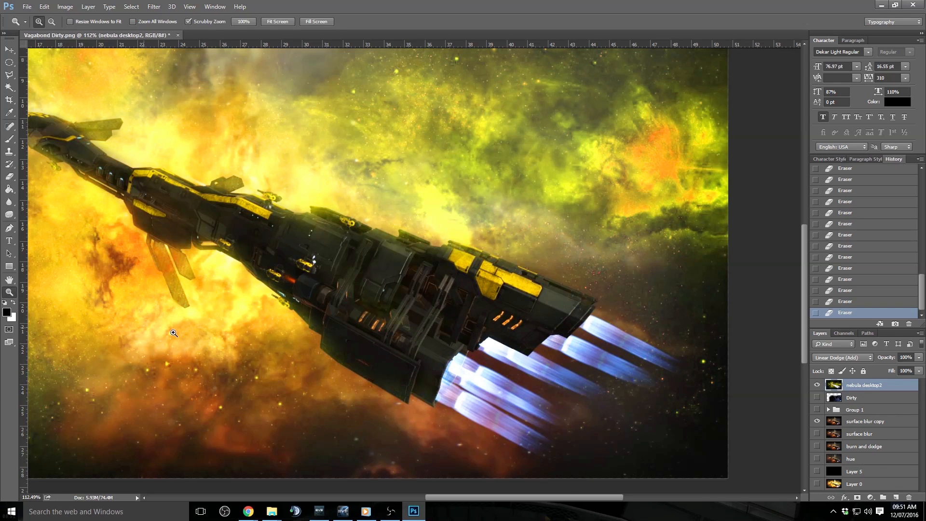
drag(184, 333, 217, 333)
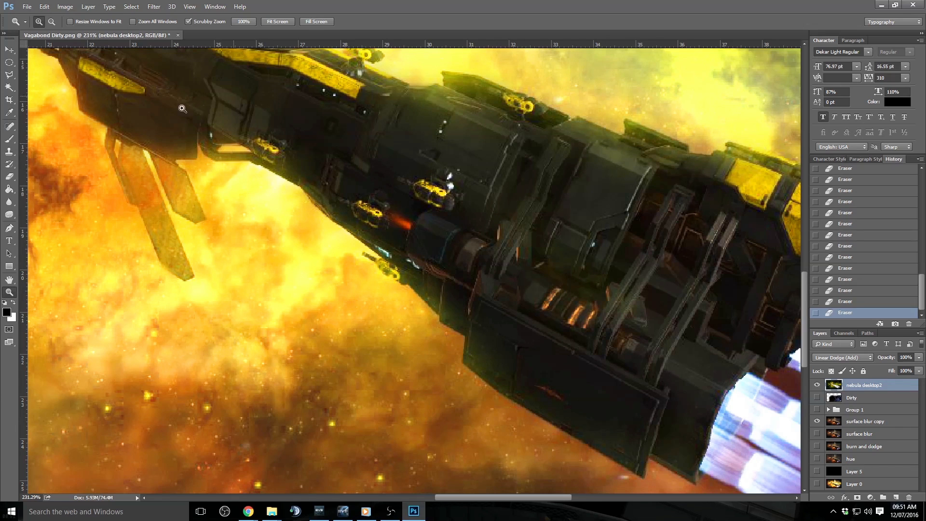
right_click(334, 193)
click(361, 198)
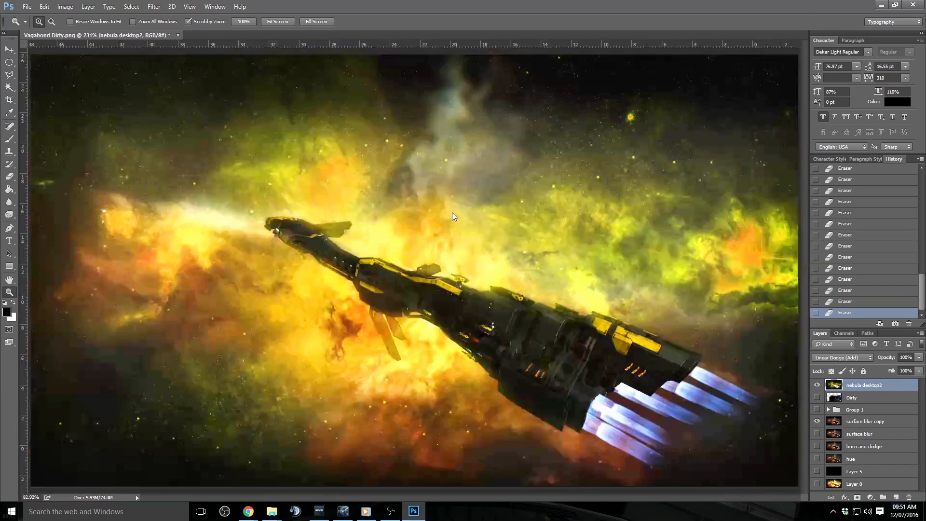
drag(474, 284, 488, 283)
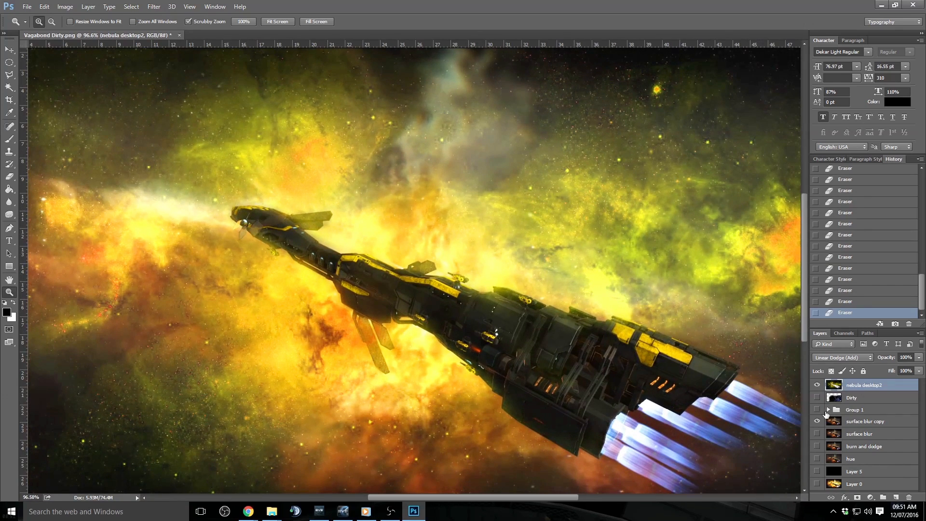
click(817, 422)
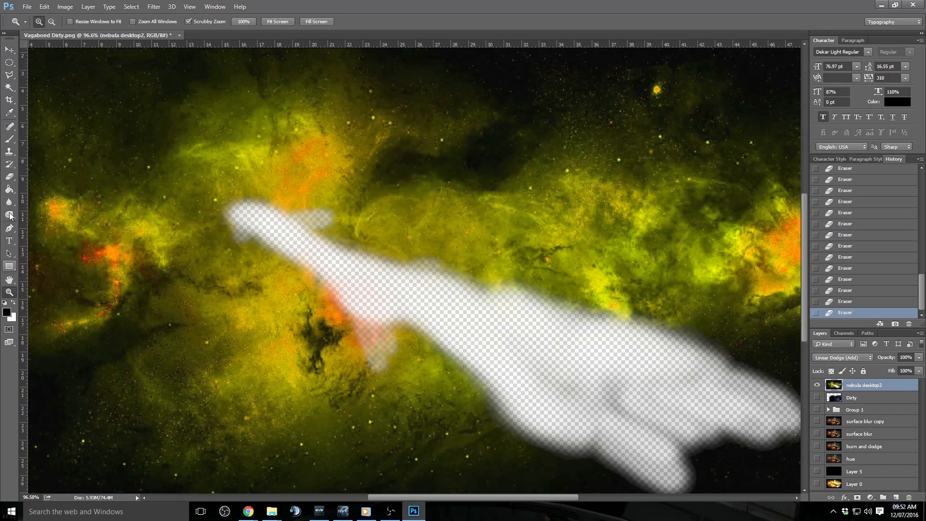
click(10, 176)
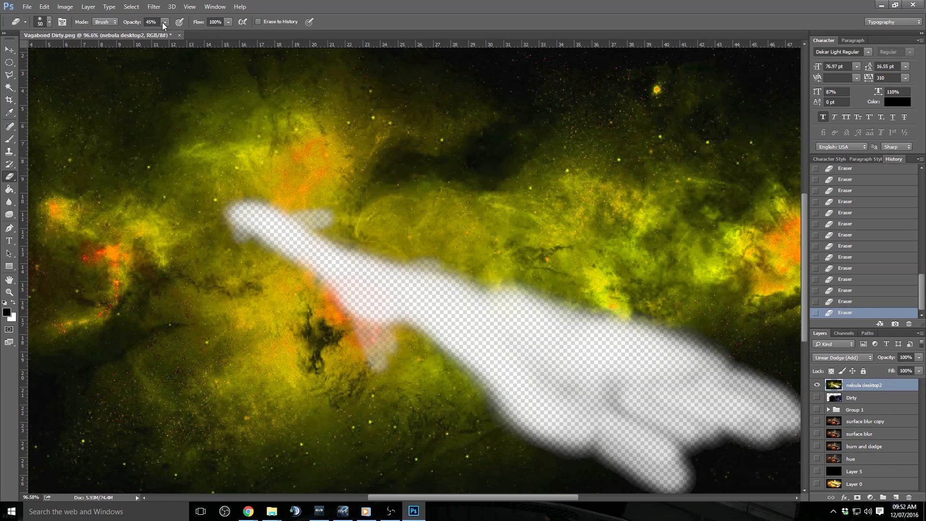
drag(149, 35, 151, 36)
click(403, 293)
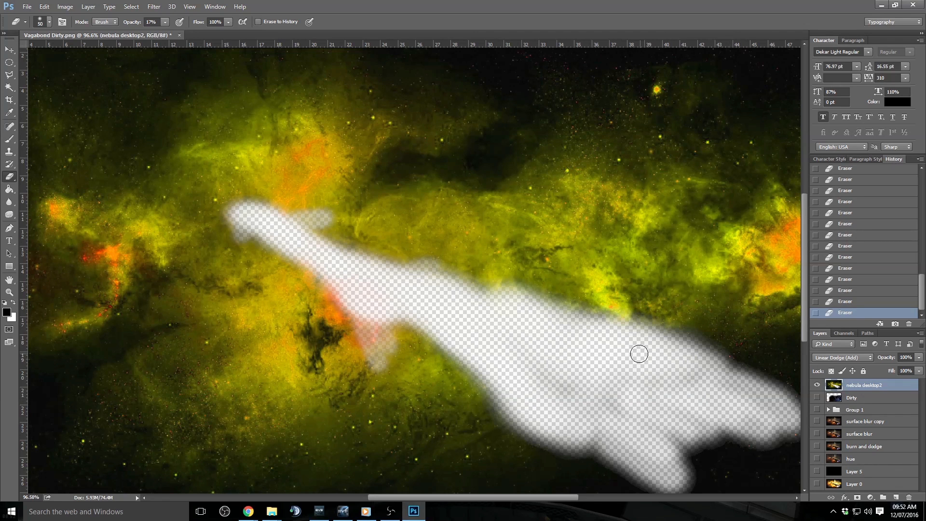
Step: Inspect the erased area of the isolated nebula desktop2 layer, then show the surface blur copy layer again
click(9, 292)
drag(590, 323, 618, 320)
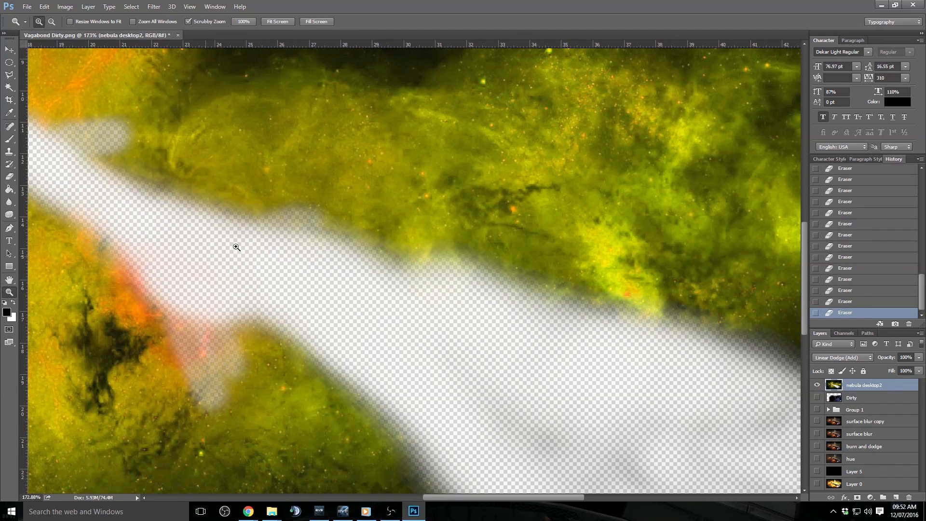
right_click(265, 238)
click(288, 245)
drag(284, 237, 300, 234)
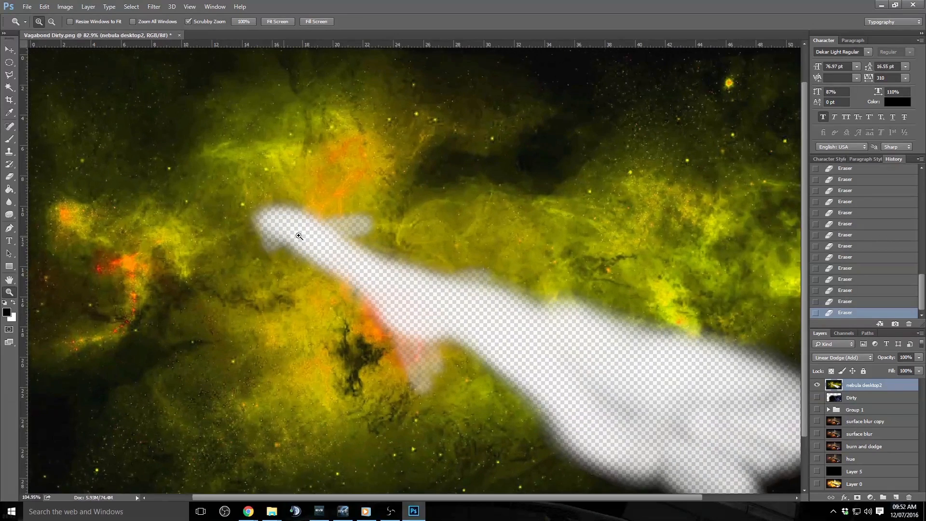
click(817, 421)
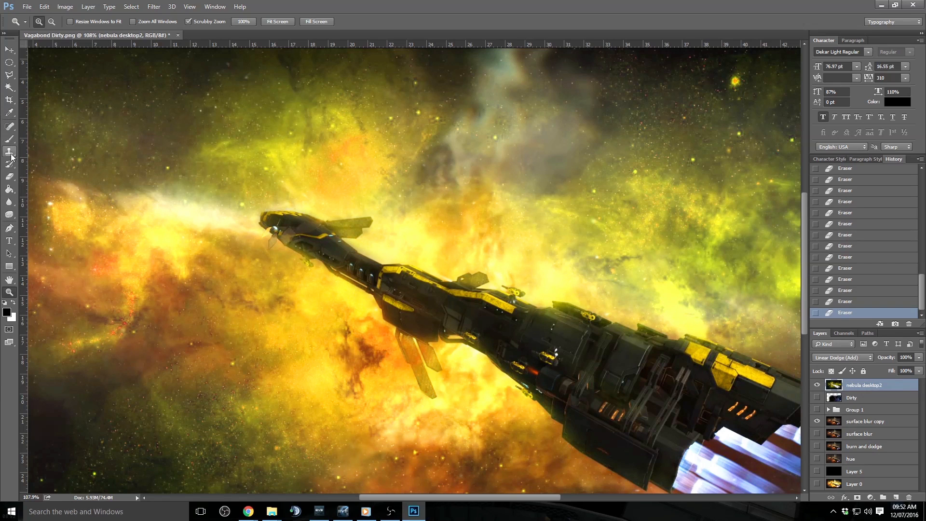
click(9, 176)
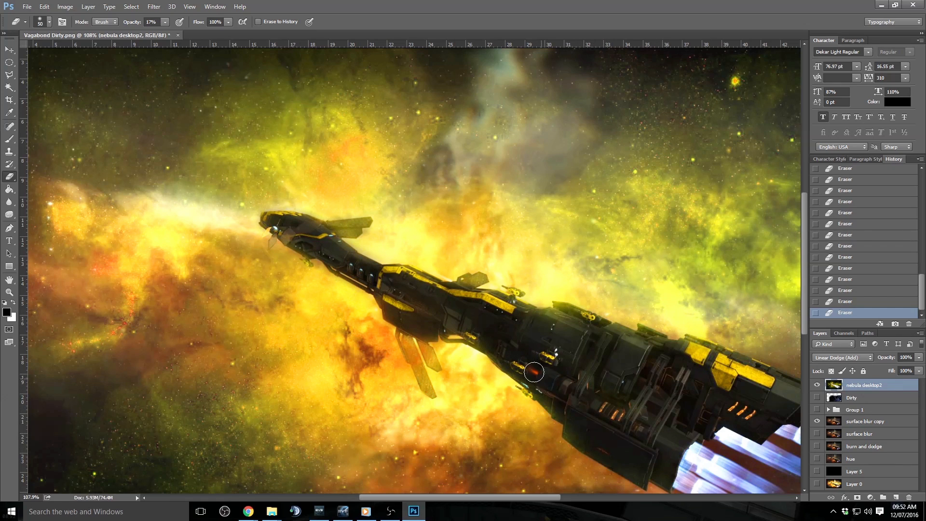
key(bracketleft)
key(bracketleft)
key(bracketleft)
key(bracketleft)
key(bracketleft)
key(bracketleft)
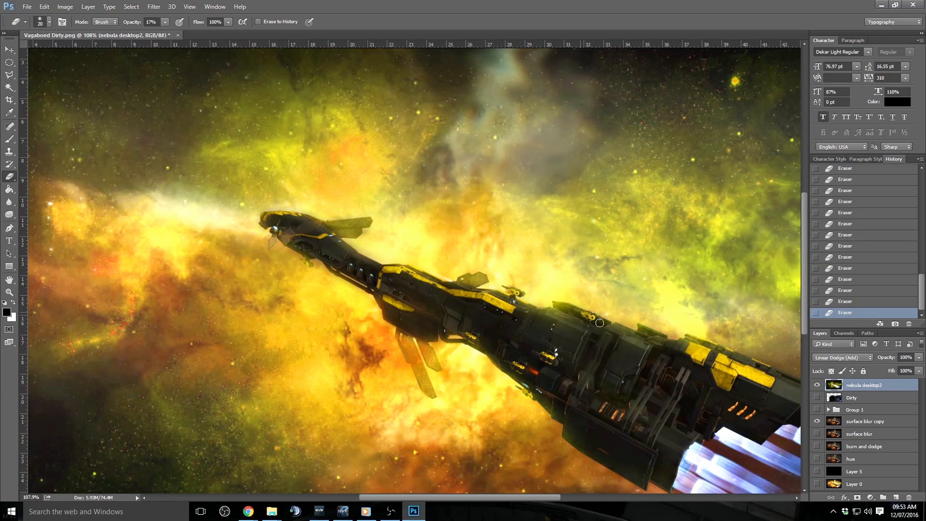
key(bracketright)
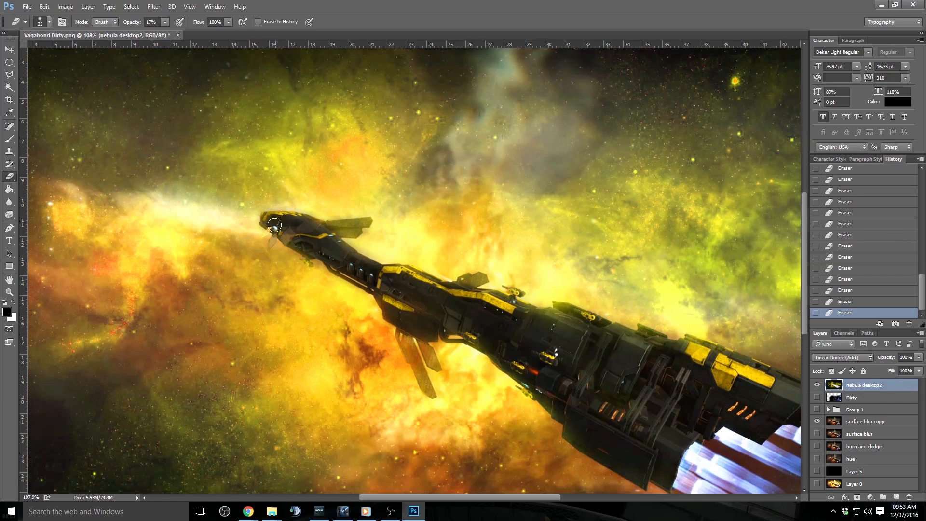
key(bracketleft)
Step: Start a Tilt-Shift blur on nebula desktop2 and rotate and widen its focus band to follow the ship's diagonal
click(9, 293)
right_click(221, 274)
click(237, 279)
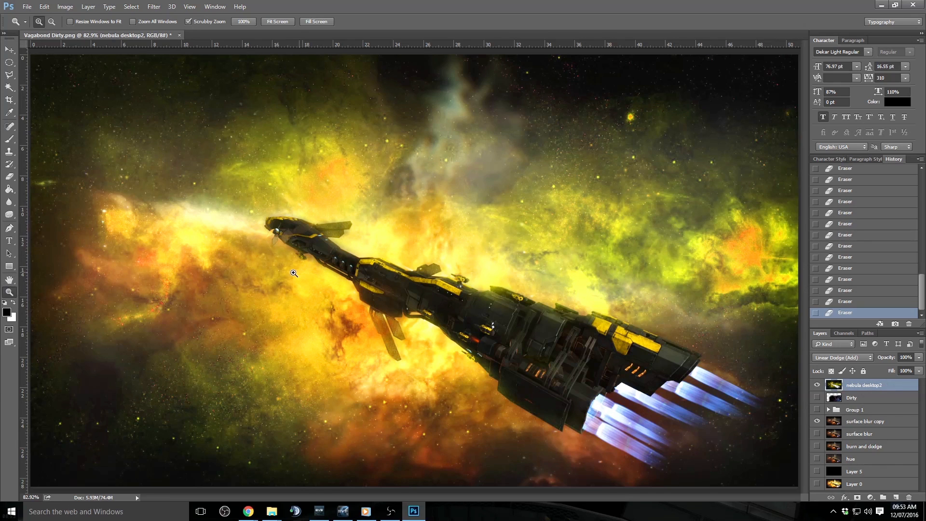
mouse_move(294, 273)
mouse_down()
mouse_move(268, 276)
mouse_move(280, 278)
mouse_up()
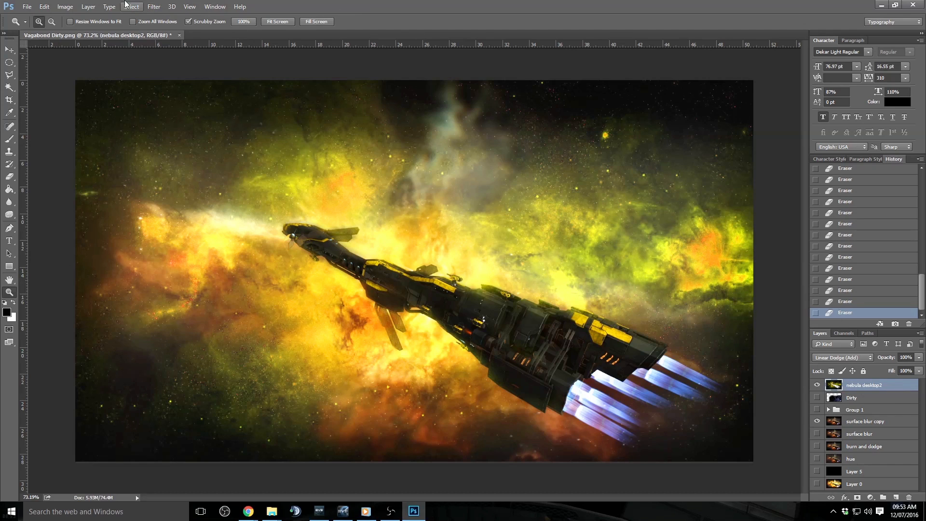
click(152, 8)
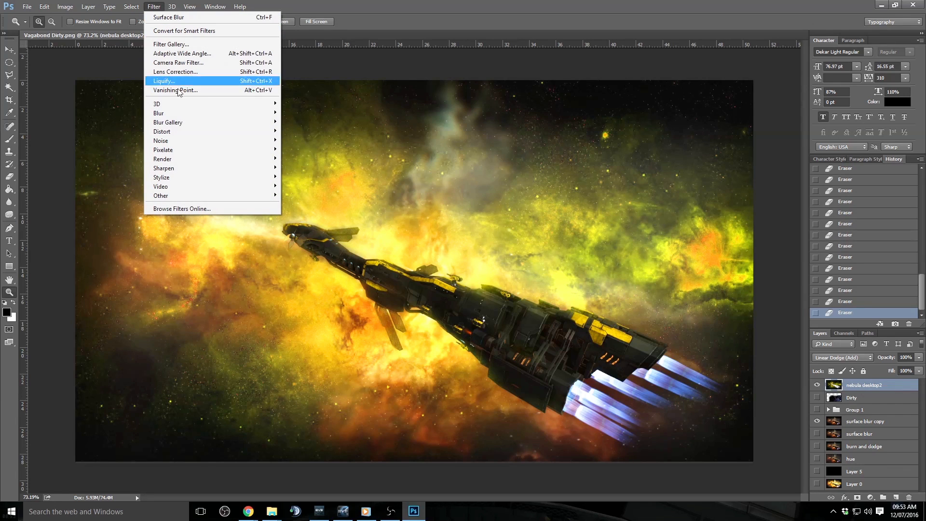
mouse_move(270, 122)
click(300, 140)
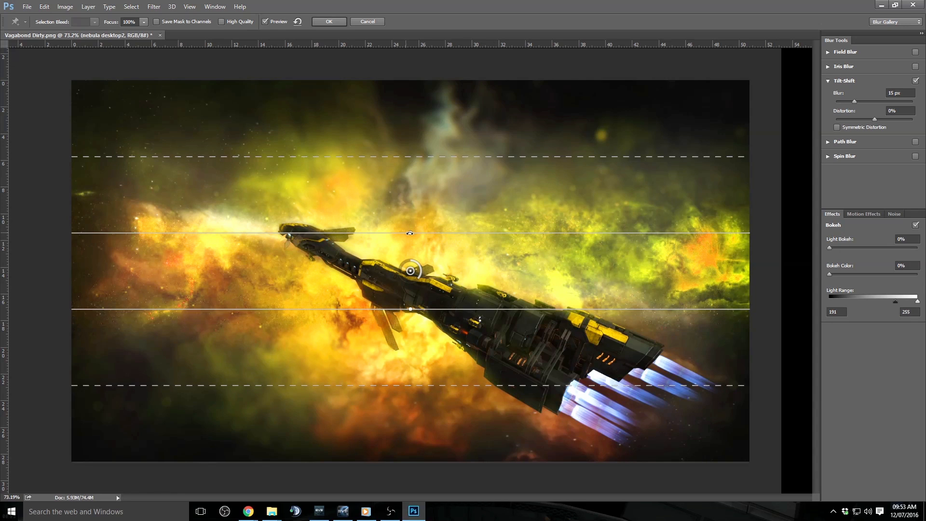
drag(411, 232, 427, 236)
drag(423, 320, 386, 374)
drag(494, 264, 514, 232)
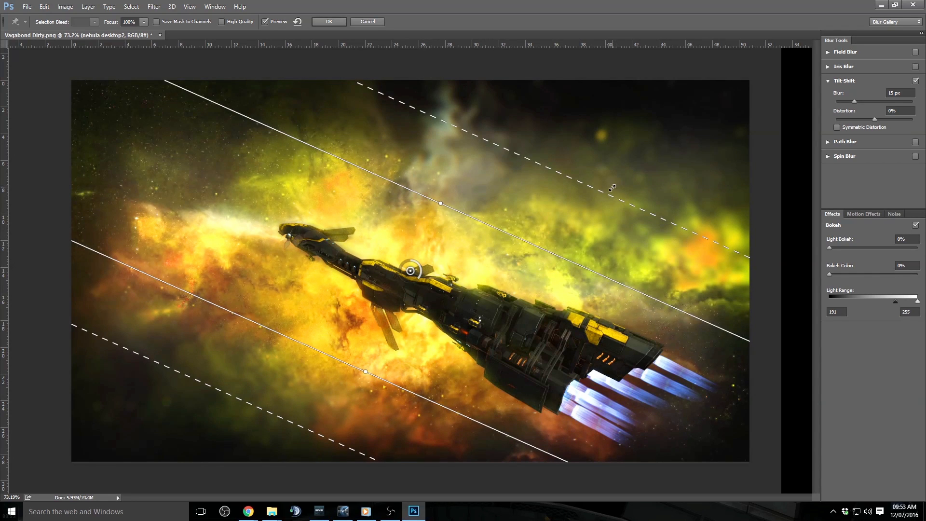
Step: Widen both outer blur transitions, set Light Bokeh to 57% and Bokeh Color to 85%, and apply the Tilt-Shift blur
drag(656, 137, 647, 145)
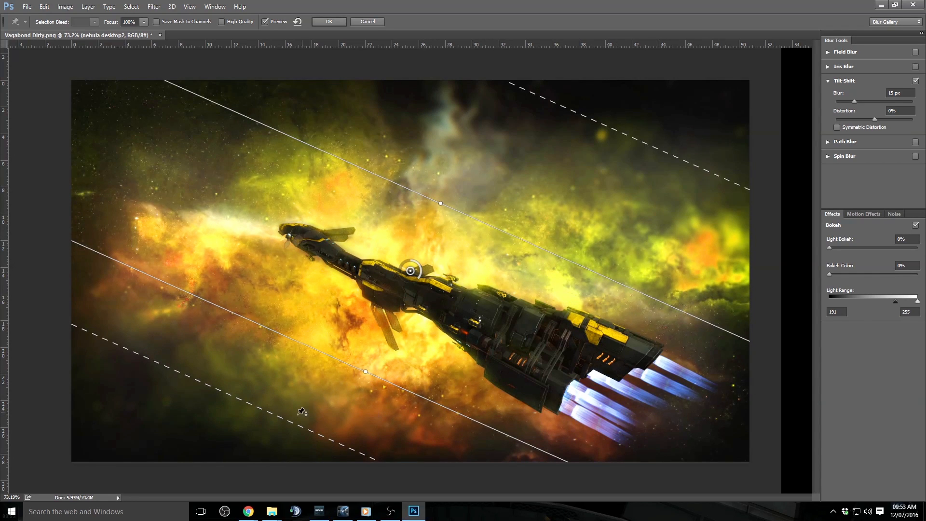
drag(285, 427, 271, 443)
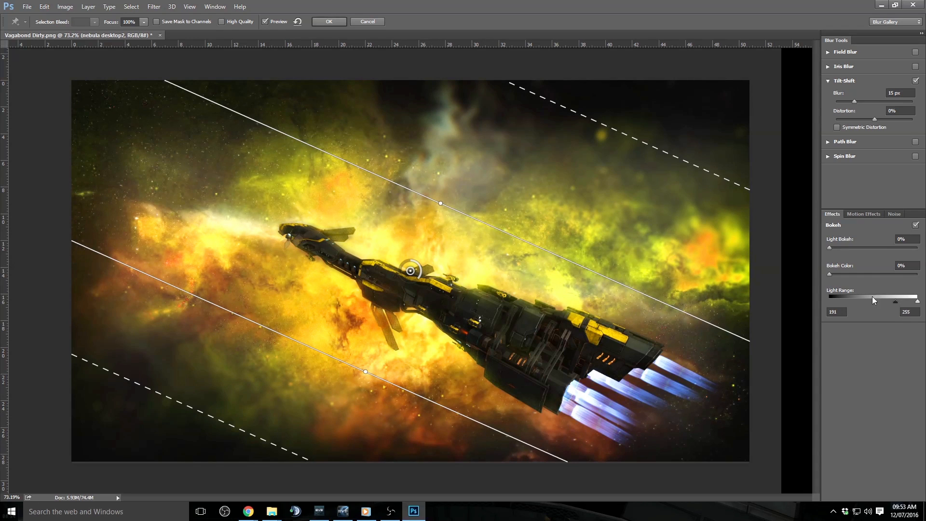
drag(900, 274, 904, 275)
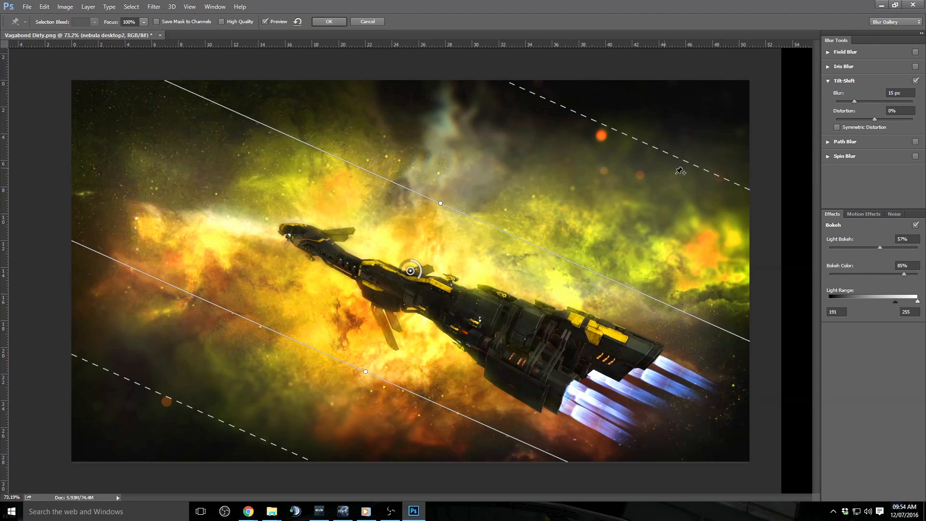
click(329, 22)
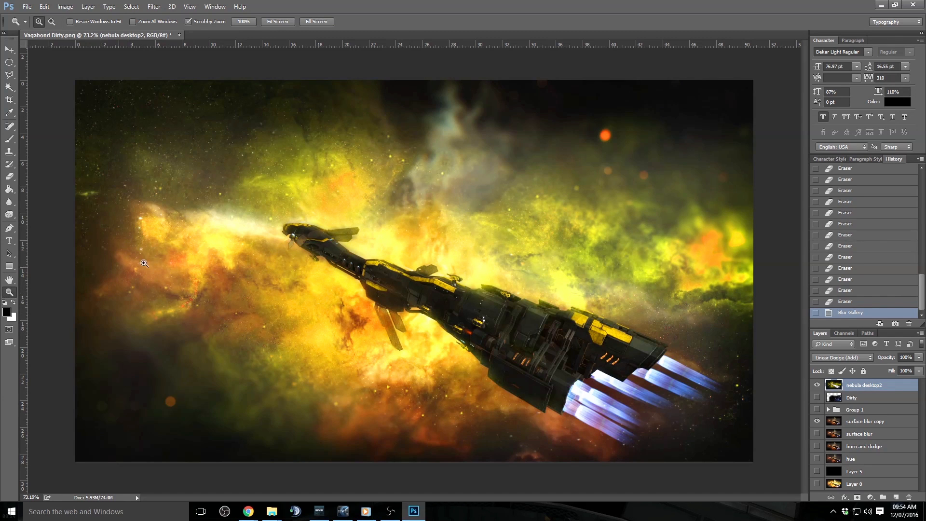
Step: Erase the nebula haze over the ship's neck and forward hull with a soft 48 px eraser at 17% opacity
drag(213, 251, 256, 242)
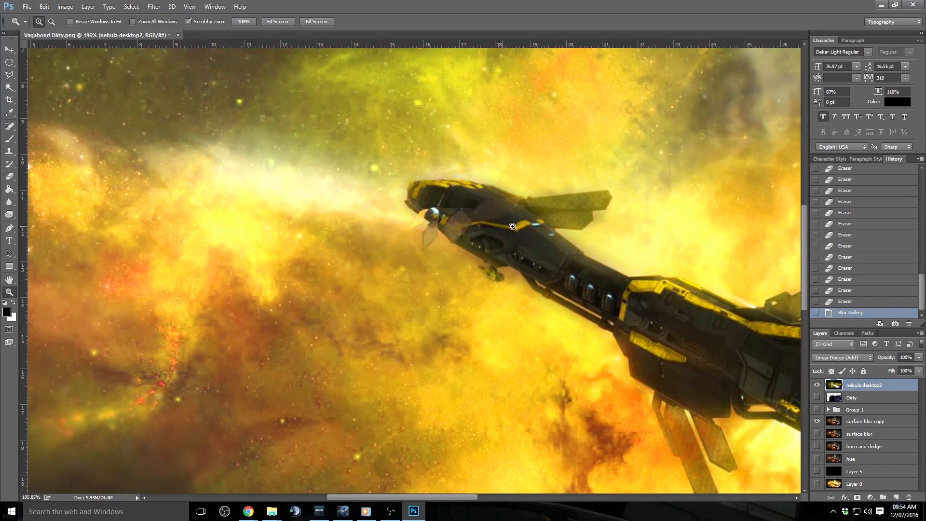
drag(552, 233, 556, 232)
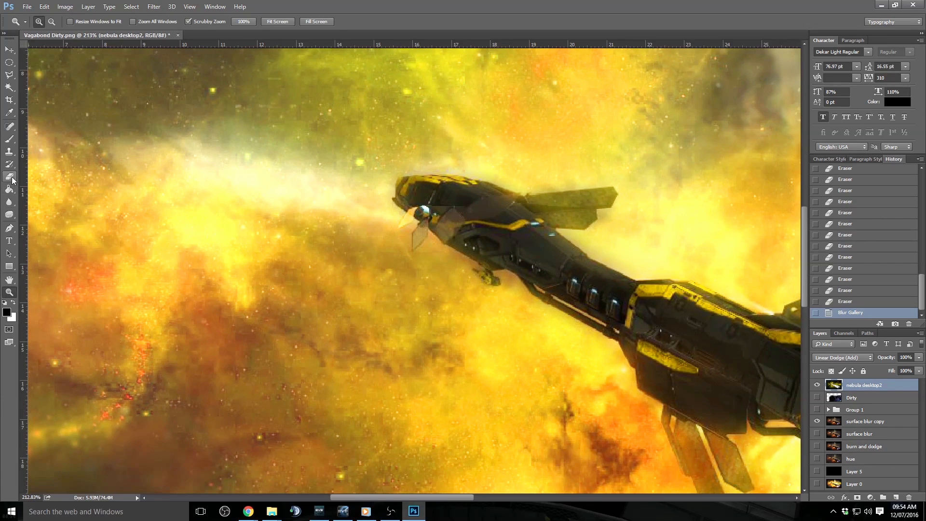
click(12, 178)
right_click(497, 247)
click(559, 271)
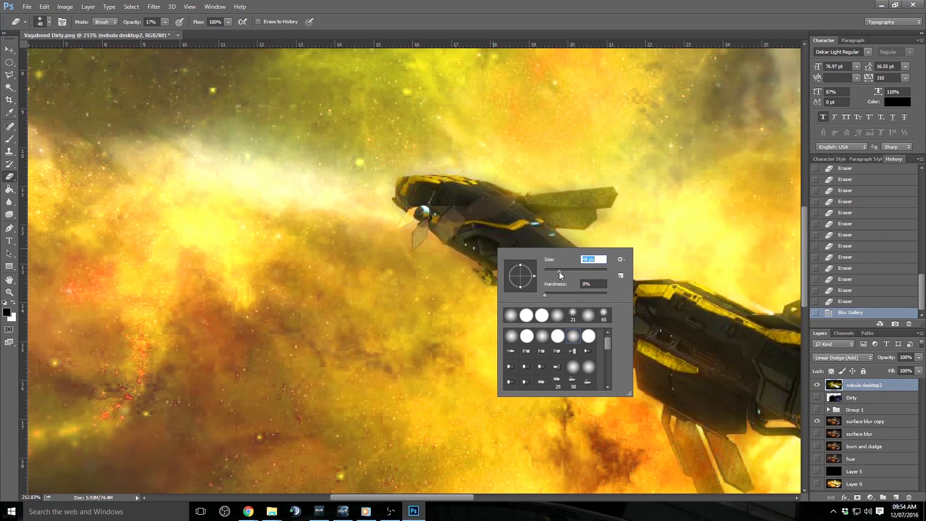
mouse_move(533, 219)
mouse_down()
mouse_move(447, 197)
mouse_move(705, 388)
mouse_up()
mouse_move(646, 331)
mouse_down()
mouse_move(509, 253)
mouse_move(548, 285)
mouse_move(492, 262)
mouse_move(480, 205)
mouse_move(507, 217)
mouse_up()
Step: Set the eraser to 68% opacity and 60 px and clear the remaining haze from the forward hull up to the nose
click(165, 22)
mouse_move(169, 32)
mouse_down()
mouse_move(206, 33)
mouse_move(154, 32)
mouse_up()
click(165, 22)
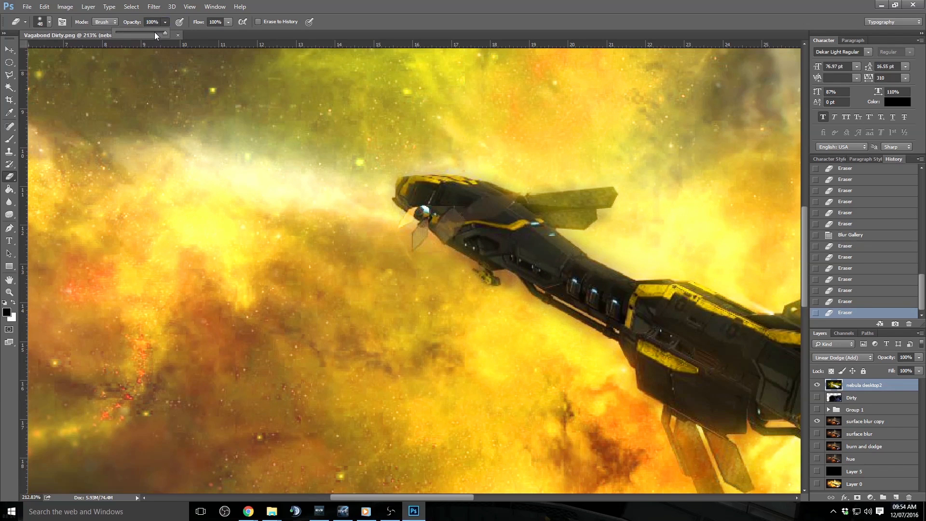
click(358, 2)
key(bracketright)
key(bracketright)
drag(521, 240, 485, 225)
drag(484, 226, 684, 326)
drag(594, 297, 442, 210)
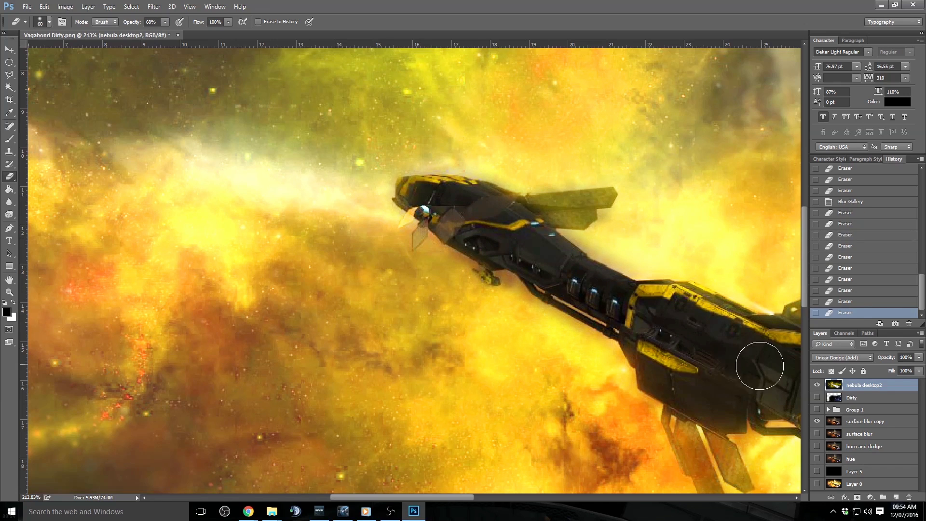
mouse_move(733, 400)
mouse_down()
mouse_move(688, 398)
mouse_move(713, 399)
mouse_move(699, 386)
mouse_up()
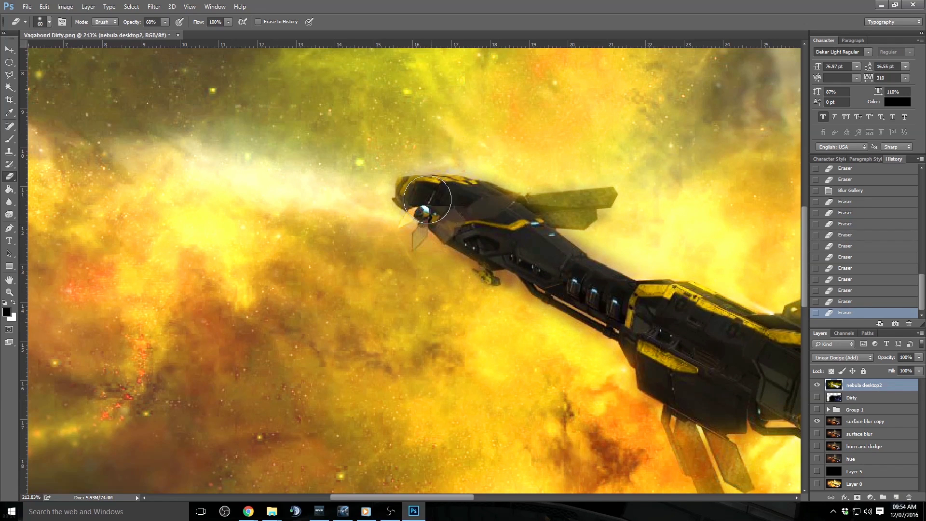
drag(427, 201, 455, 217)
Step: Open the Surface Blur filter for nebula desktop2, centre its preview on unerased nebula and move the dialog clear of the ship
click(9, 292)
right_click(369, 251)
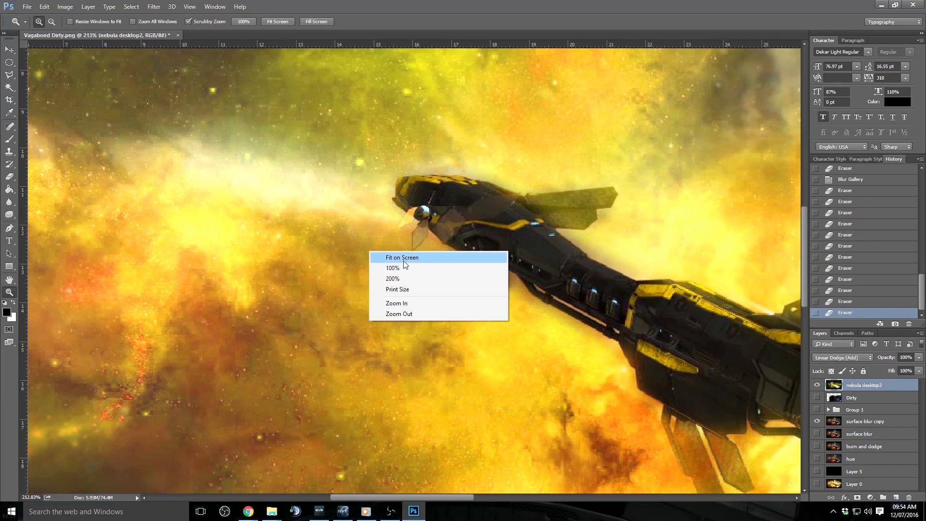
click(403, 259)
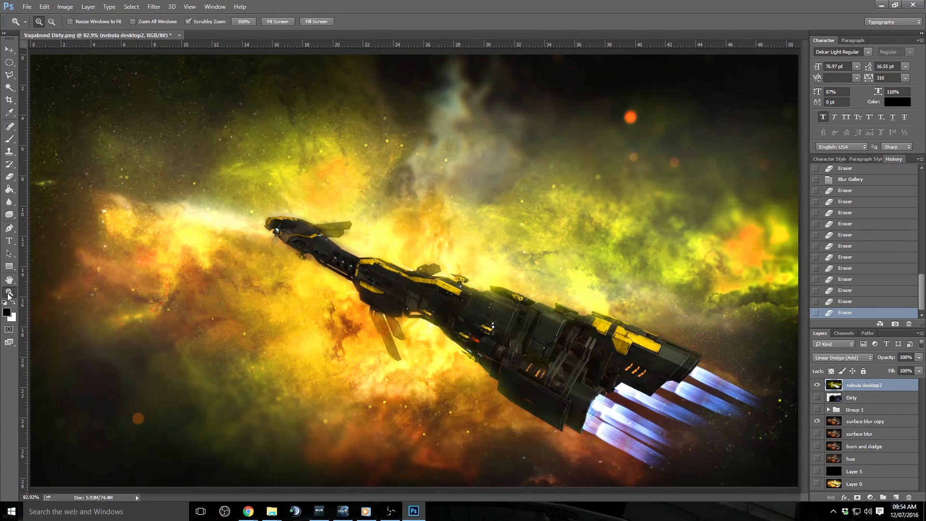
drag(363, 292, 353, 292)
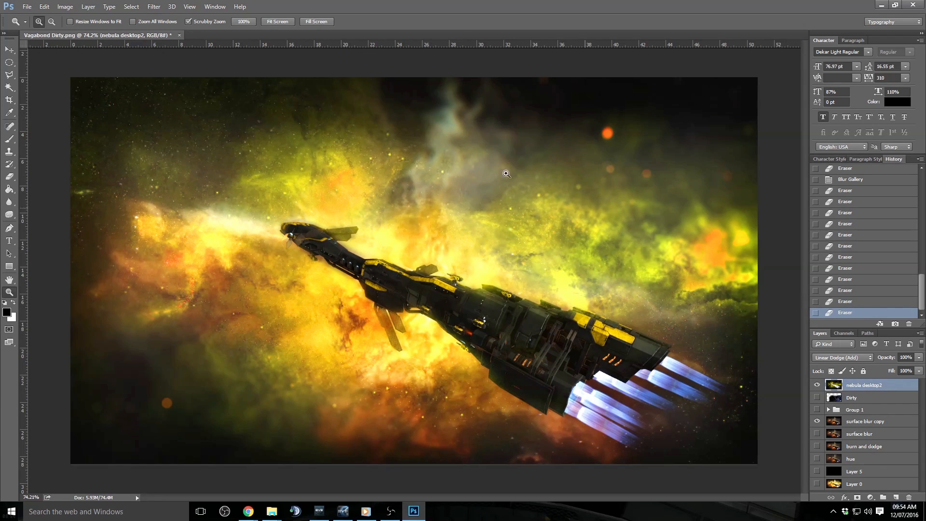
click(109, 7)
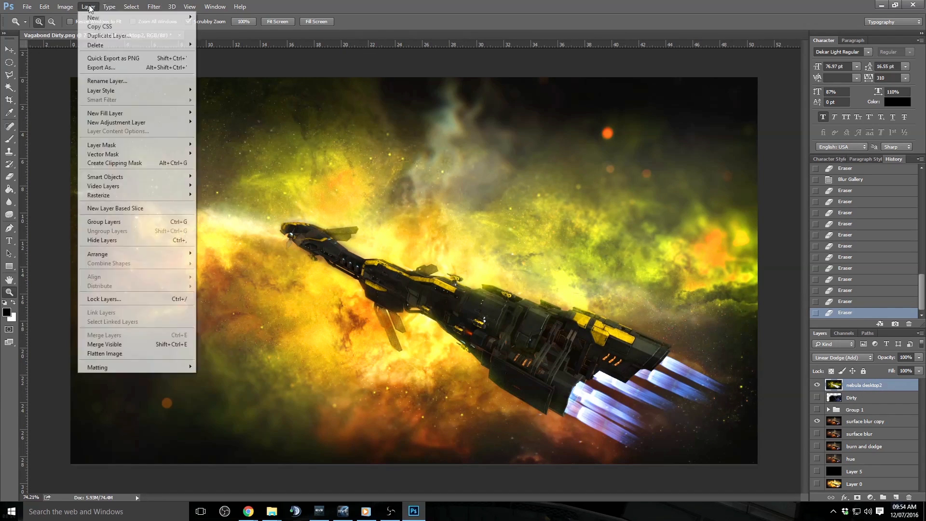
mouse_move(167, 35)
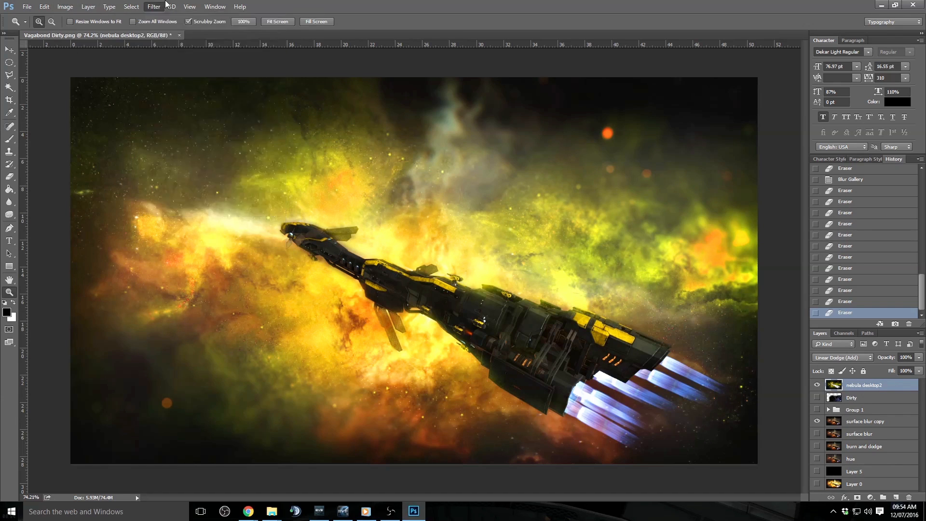
mouse_move(153, 7)
mouse_move(209, 119)
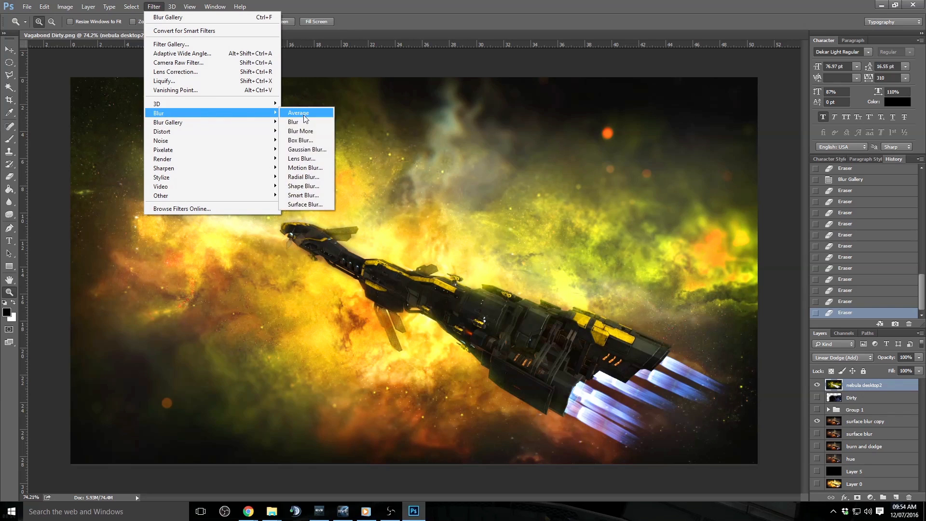
click(306, 205)
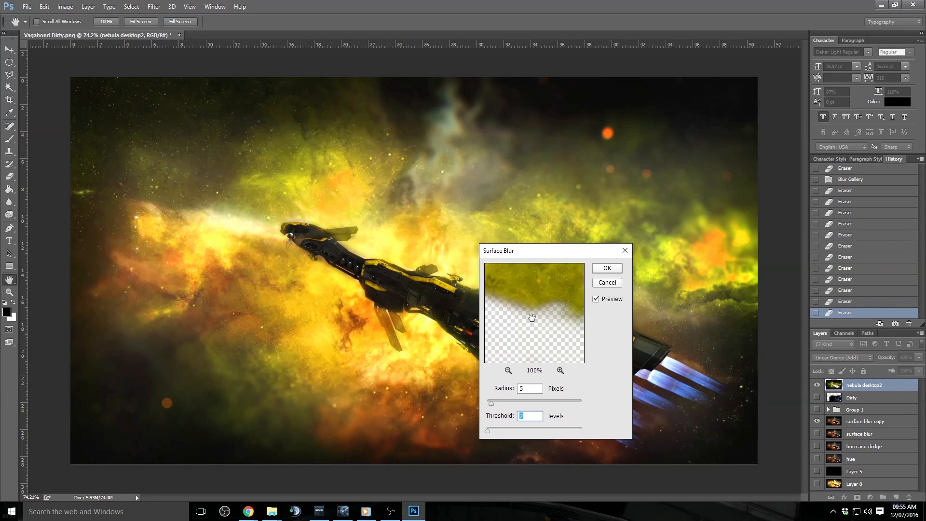
drag(539, 307, 519, 288)
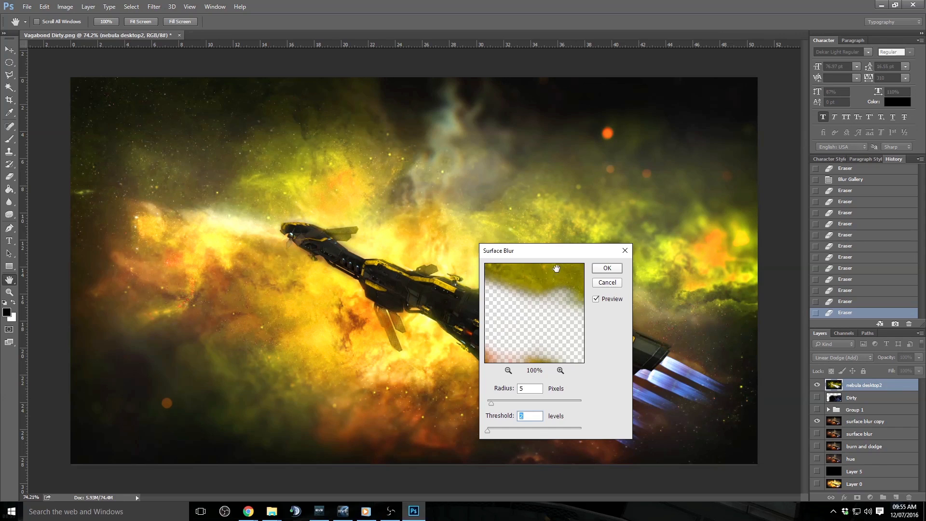
drag(556, 268, 522, 343)
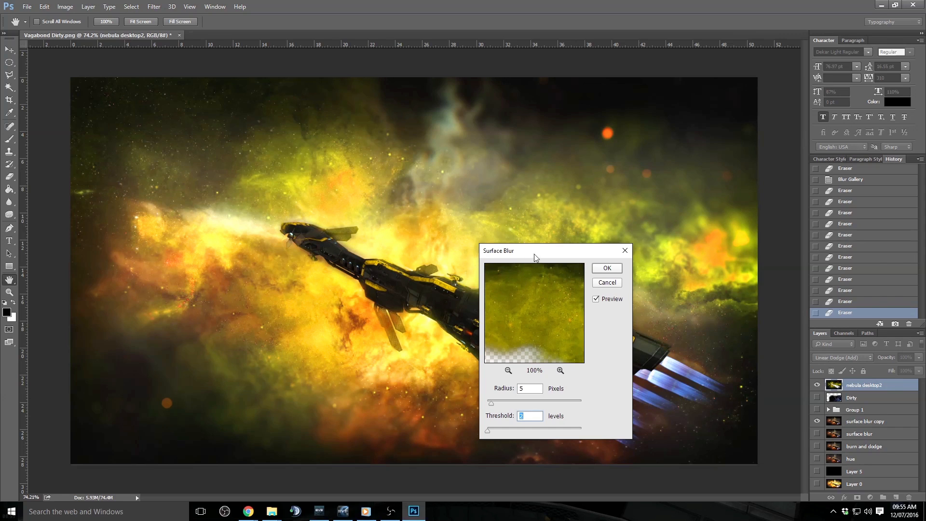
drag(534, 255, 800, 208)
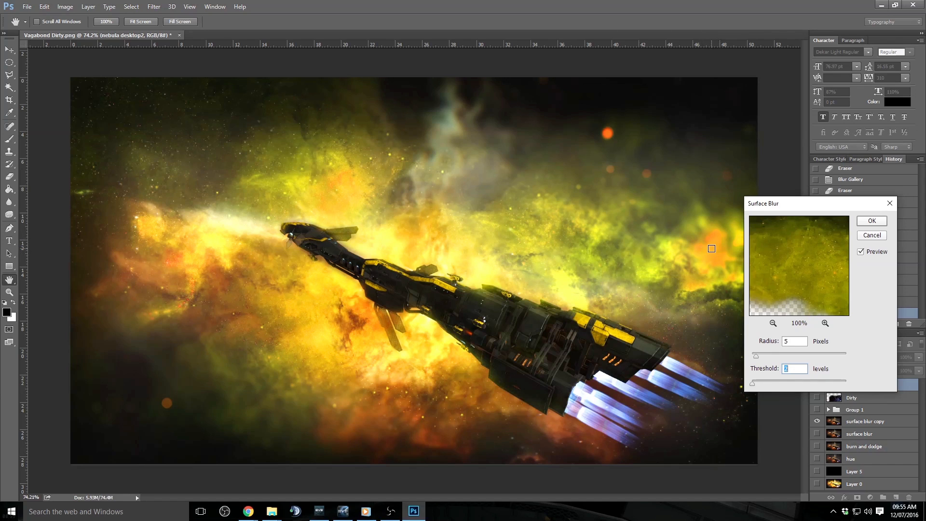
Step: Try the Surface Blur on the nebula with a radius of 30 pixels and a threshold of 53 levels
click(762, 354)
click(758, 383)
click(780, 354)
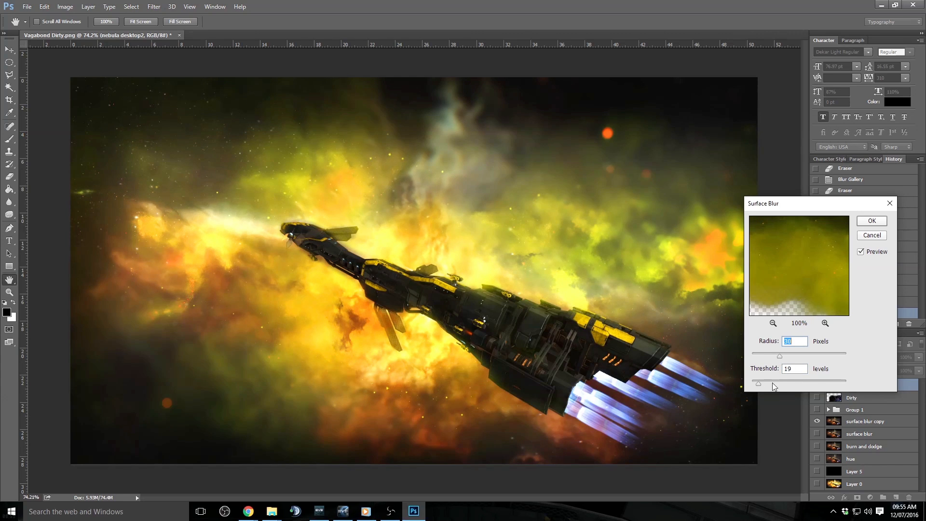
click(771, 382)
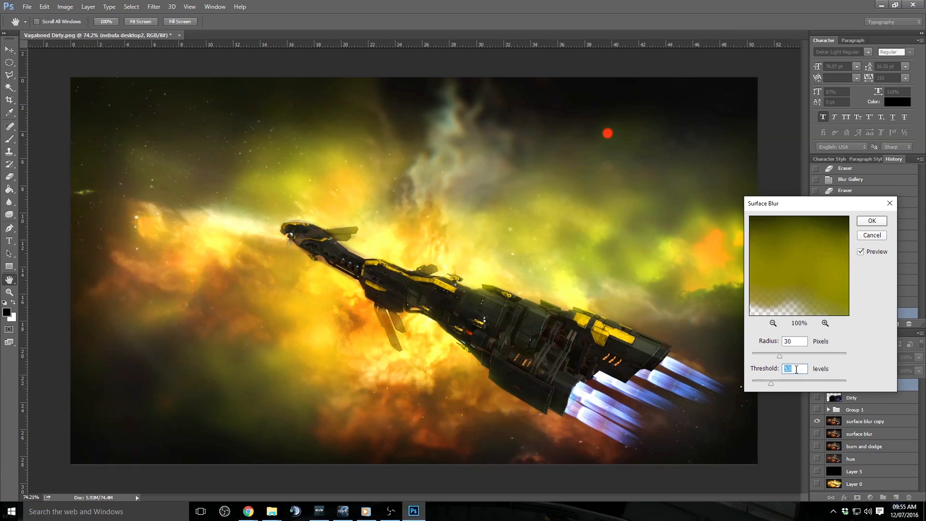
Step: Reduce the Surface Blur radius to 11 pixels, lower the threshold, and apply the filter to the nebula
drag(763, 390, 761, 388)
drag(780, 356, 761, 359)
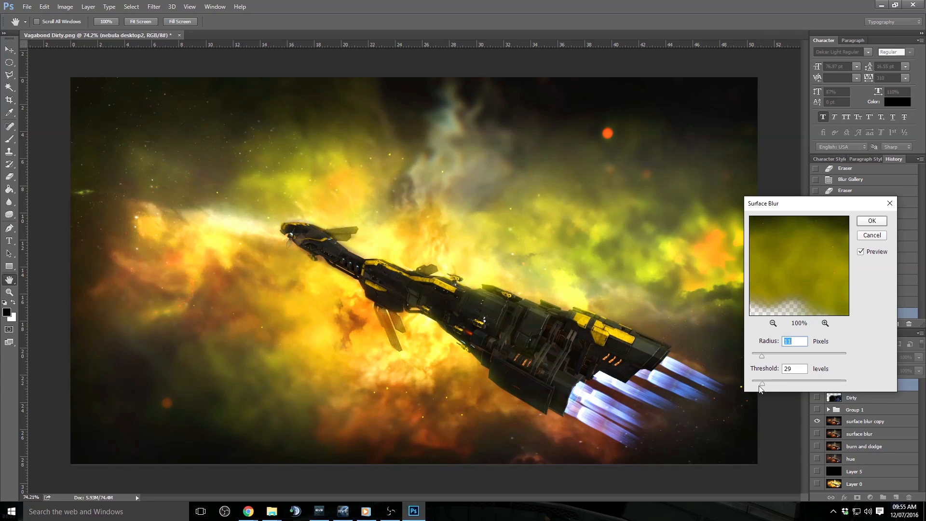
drag(757, 385, 756, 385)
click(866, 220)
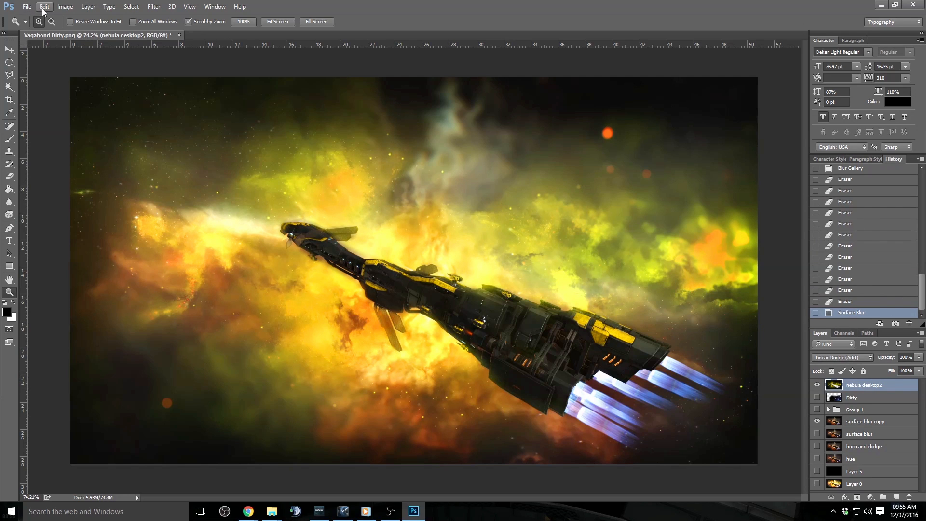
Step: Open the Photo Filter adjustment for nebula desktop2, choose the Yellow preset and set its density to 28%
click(65, 6)
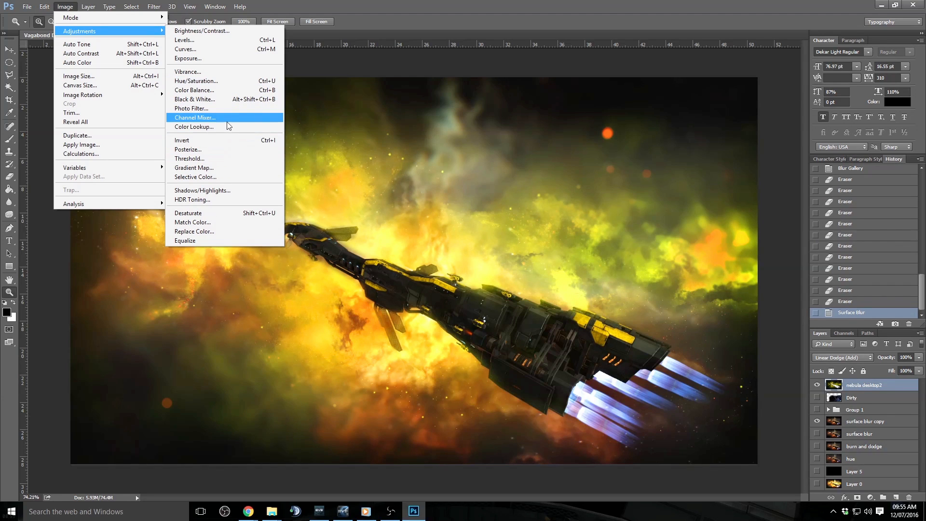
click(230, 106)
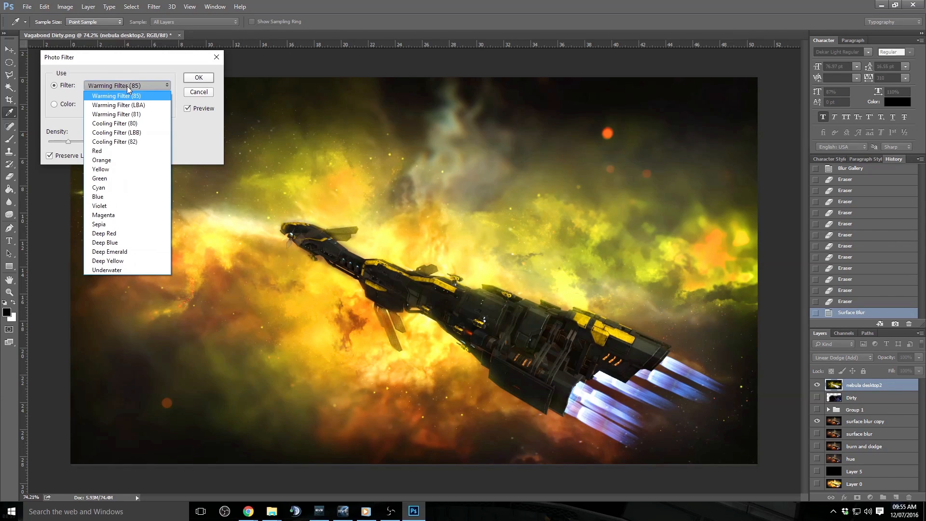
click(128, 171)
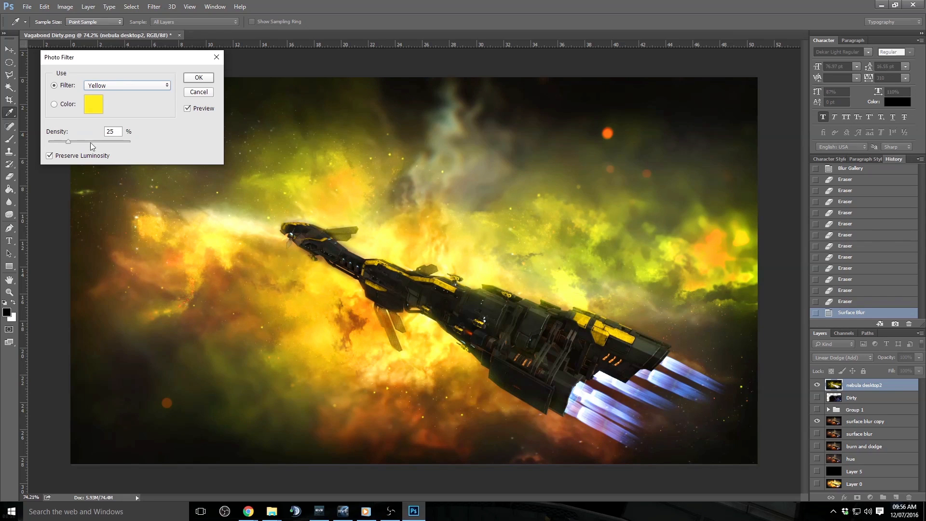
drag(68, 142, 142, 146)
click(53, 142)
Step: Preview the successive Photo Filter presets on the nebula, going through the list as far as Deep Red
click(136, 86)
click(114, 93)
key(Down)
key(Down)
key(Down)
key(Down)
key(Down)
key(Down)
key(Down)
key(Down)
key(Down)
key(Down)
key(Down)
key(Down)
key(Down)
key(Down)
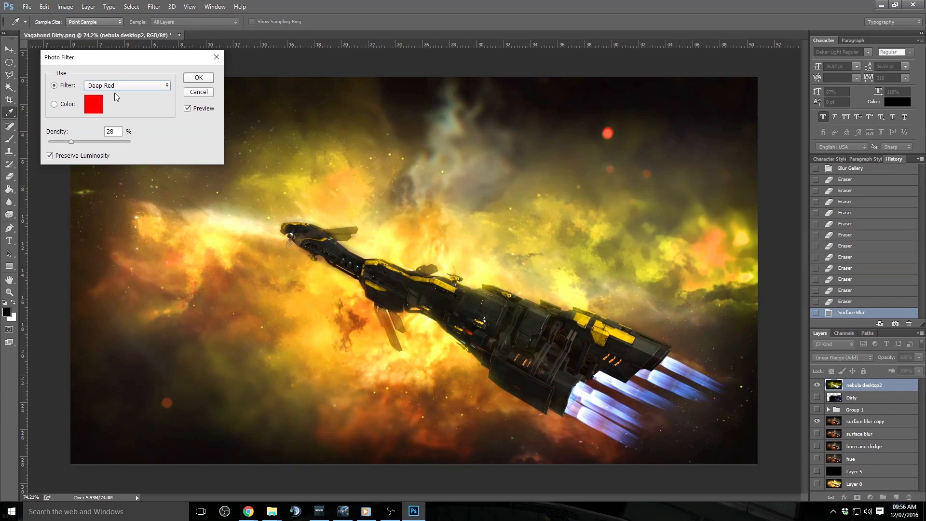
Step: Switch the Photo Filter preset to Green, fine-tune its density, and apply it to the nebula
key(Up)
key(Down)
key(Down)
key(Up)
key(Up)
key(Up)
key(Up)
key(Up)
key(Up)
key(Up)
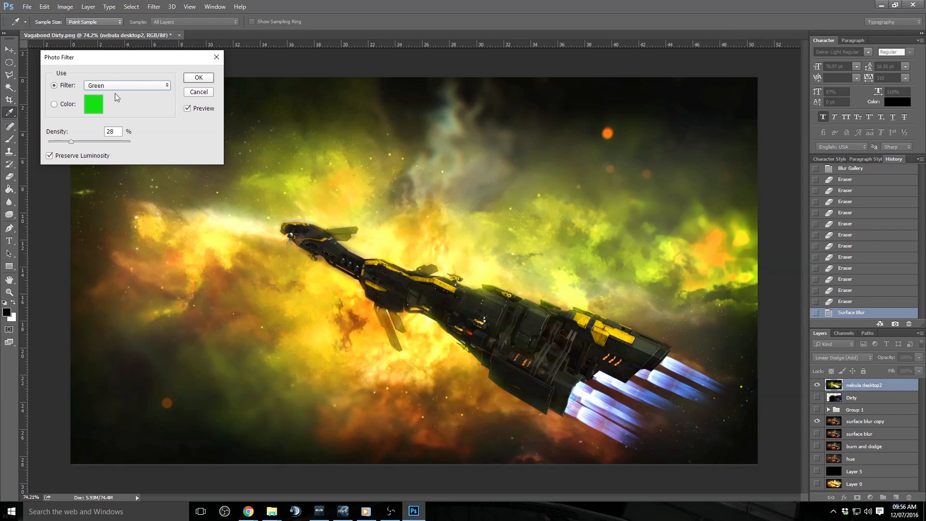
drag(100, 143, 72, 149)
click(198, 78)
key(z)
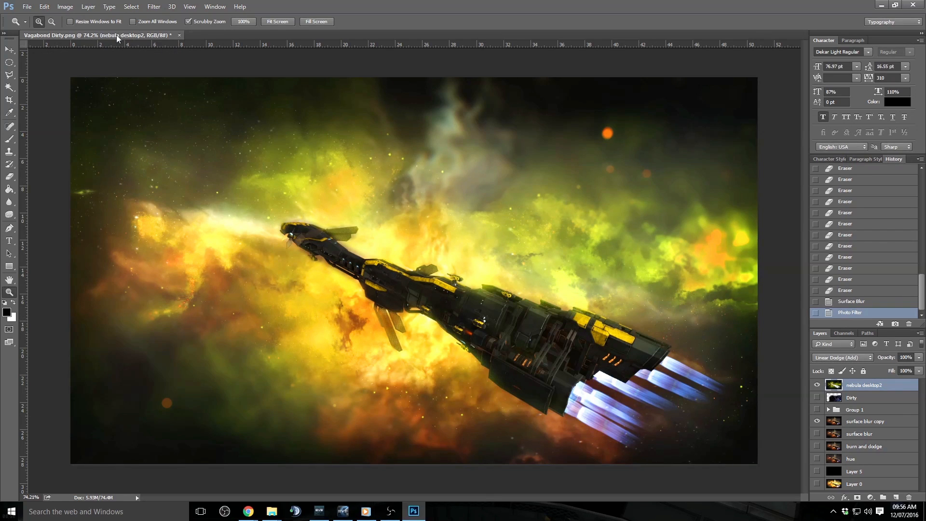
Step: Show Group 1 with the title and flares, and compare the image with and without nebula desktop2
click(817, 410)
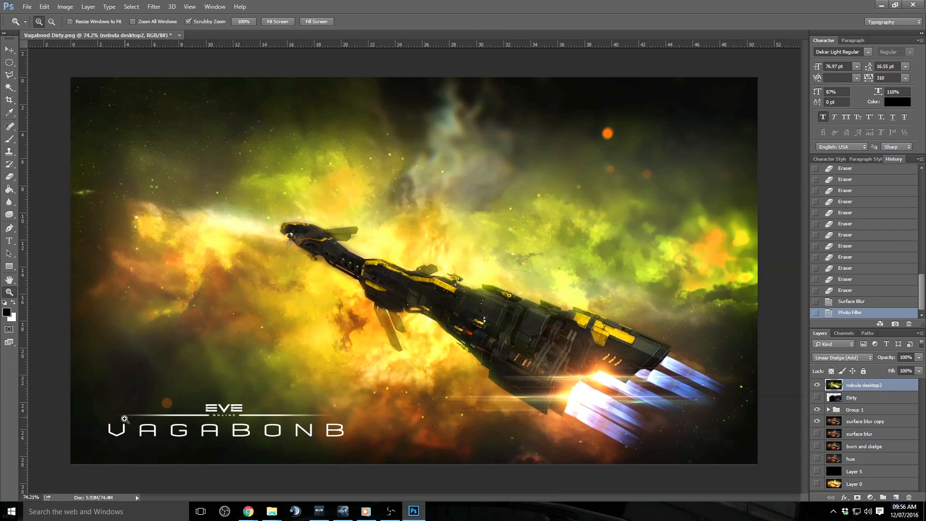
click(817, 385)
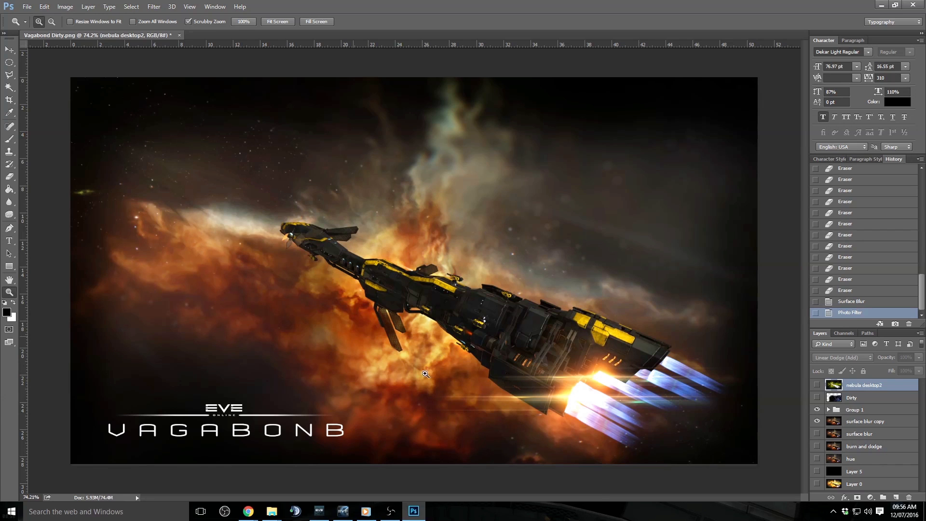
click(817, 385)
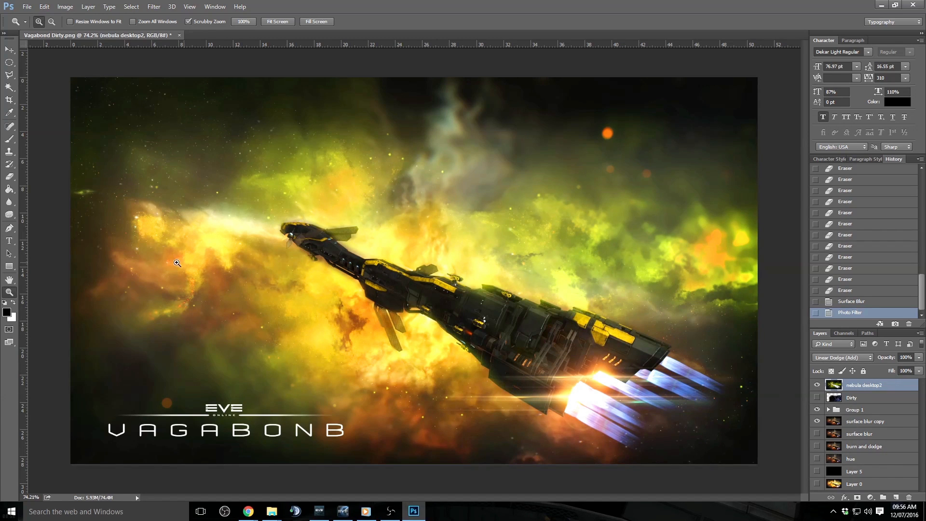
Step: Set up the Burn tool for shadows with 27% exposure and a soft 400 px brush
click(9, 190)
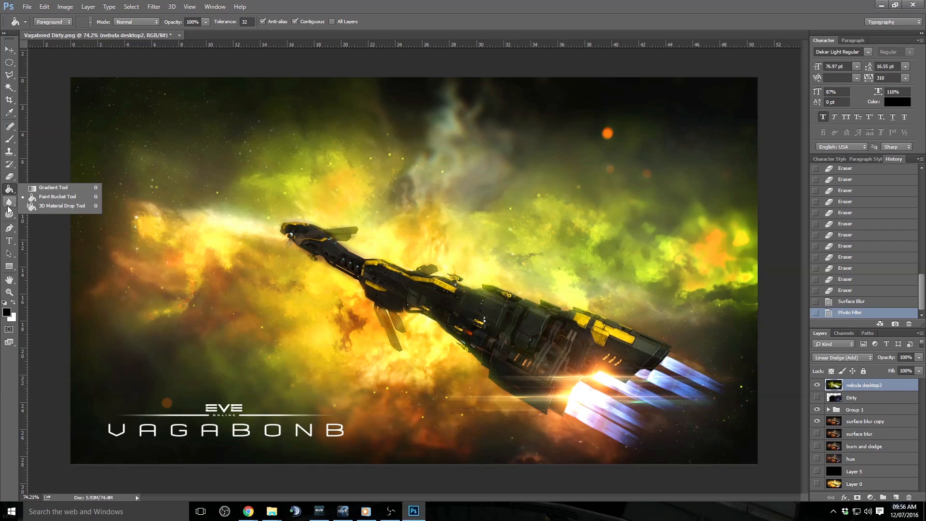
click(8, 208)
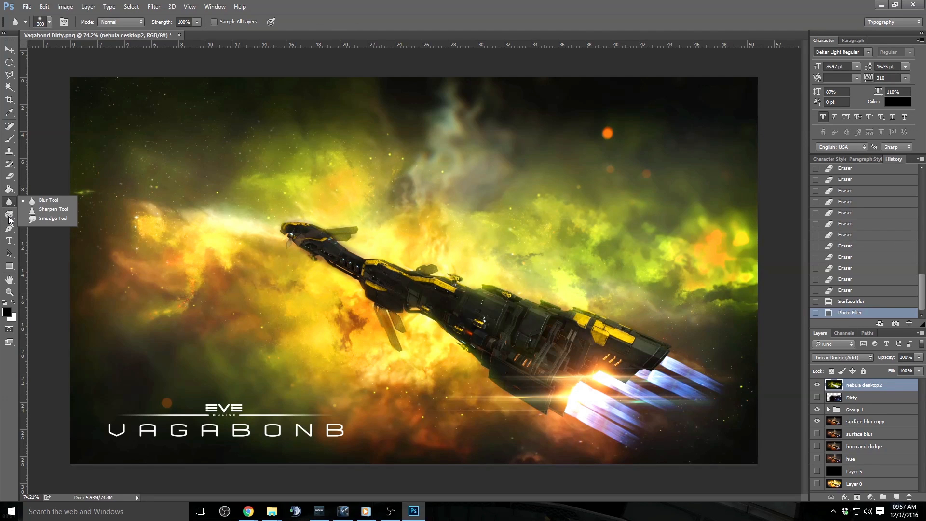
click(10, 215)
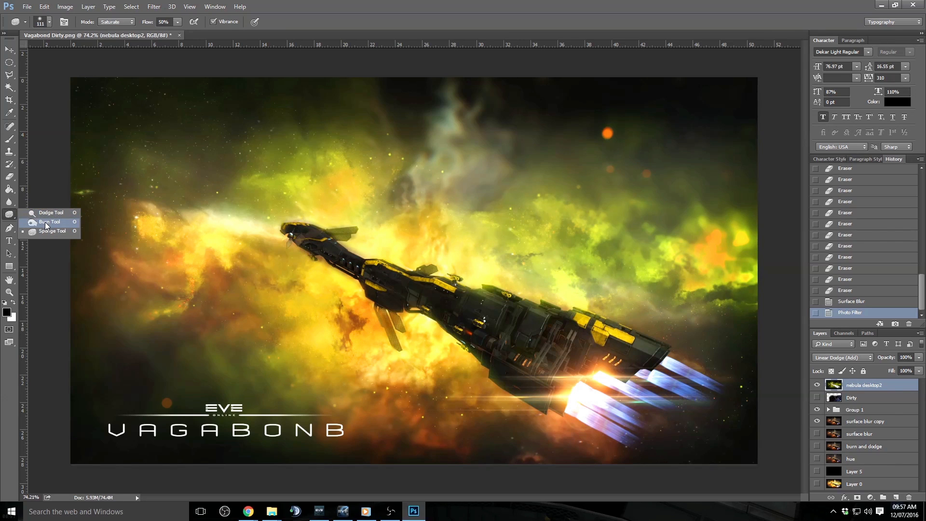
click(45, 222)
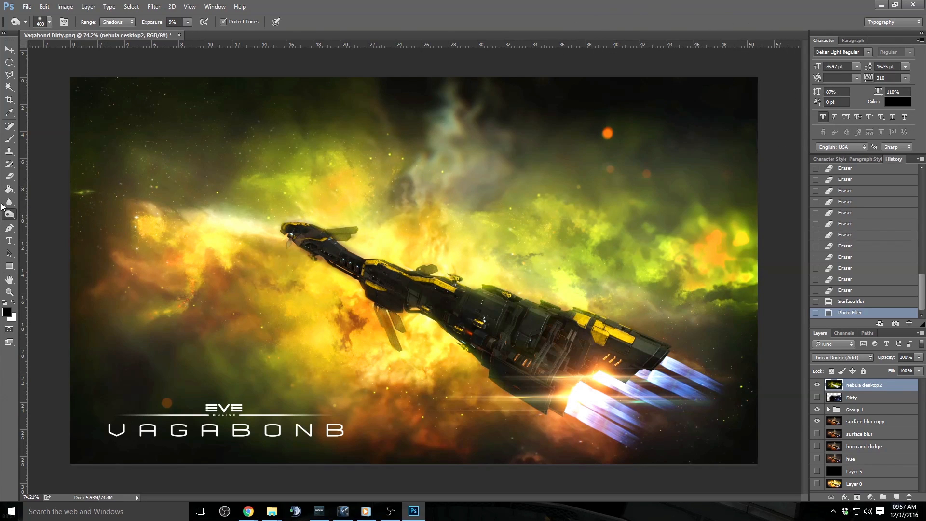
click(9, 293)
drag(338, 217, 325, 224)
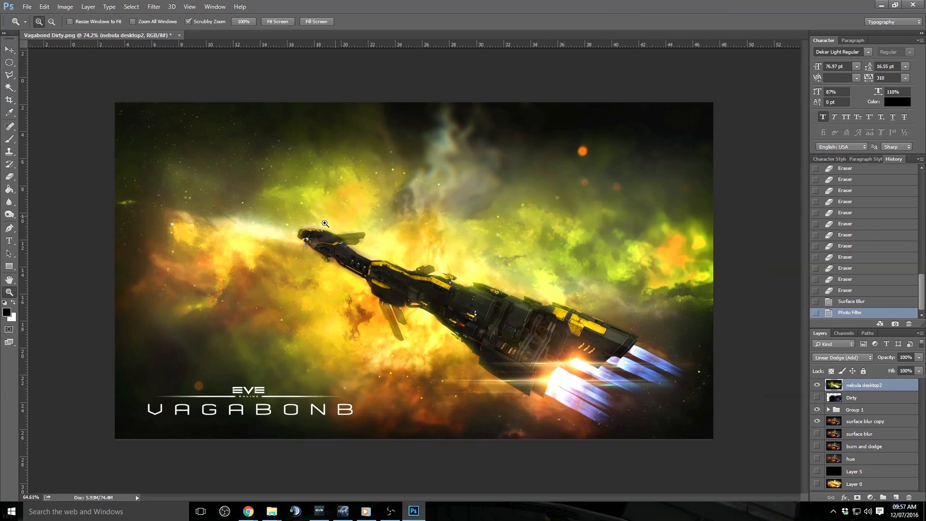
click(9, 214)
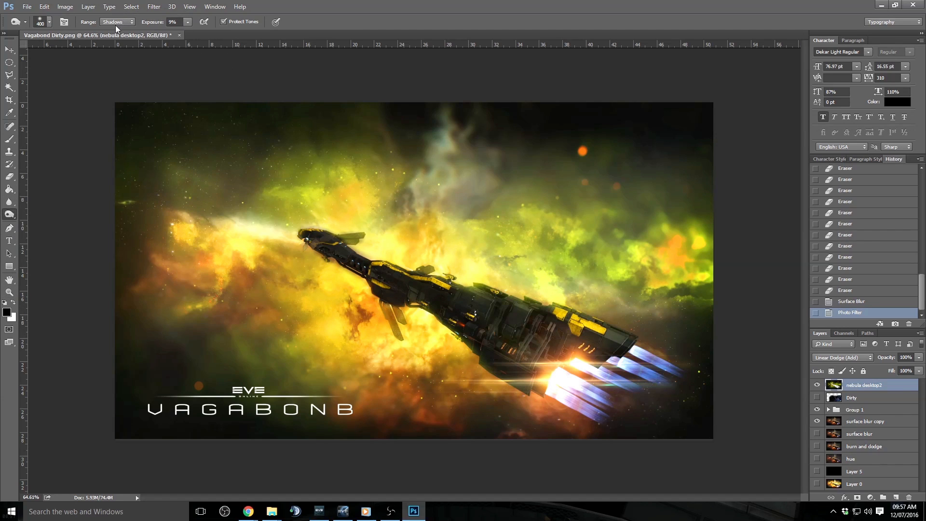
click(188, 22)
click(453, 18)
right_click(436, 141)
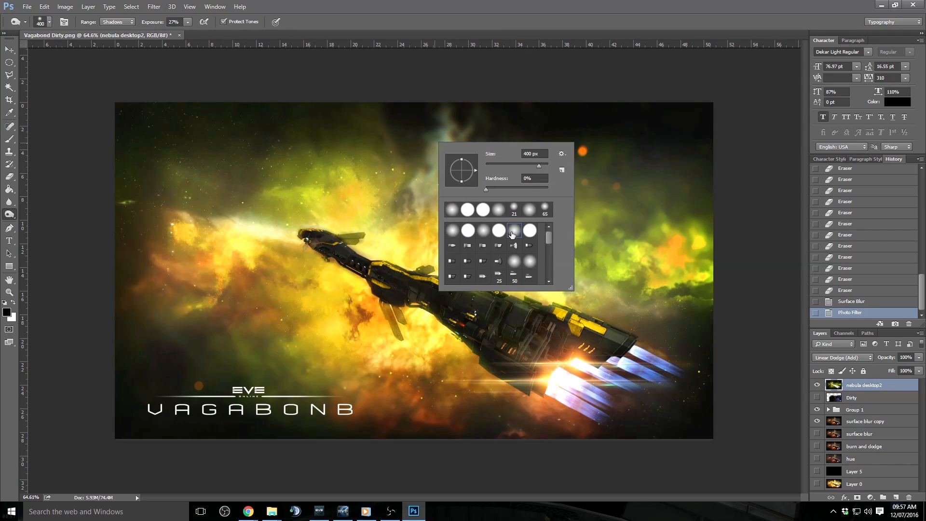
click(549, 8)
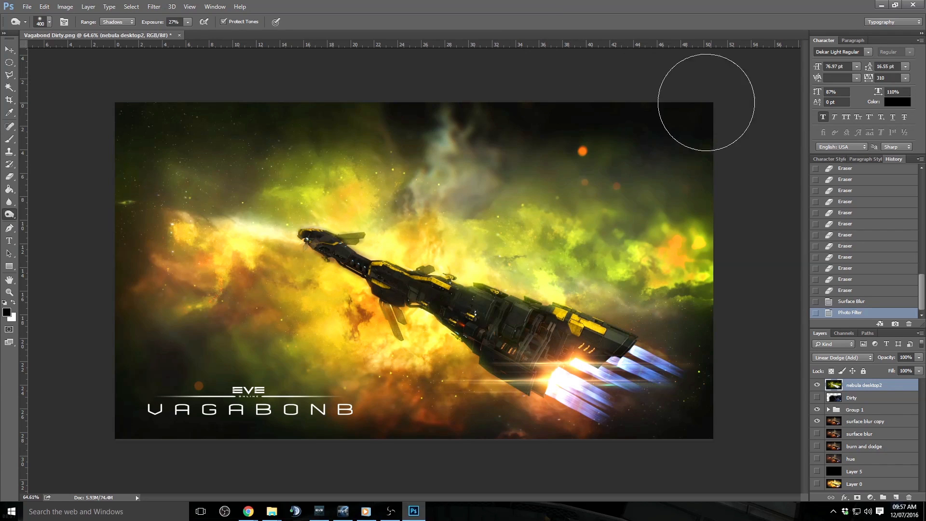
Step: Burn the nebula's shadows along the upper and right-hand edges of the picture
mouse_move(146, 91)
mouse_down()
mouse_move(263, 94)
mouse_move(322, 151)
mouse_up()
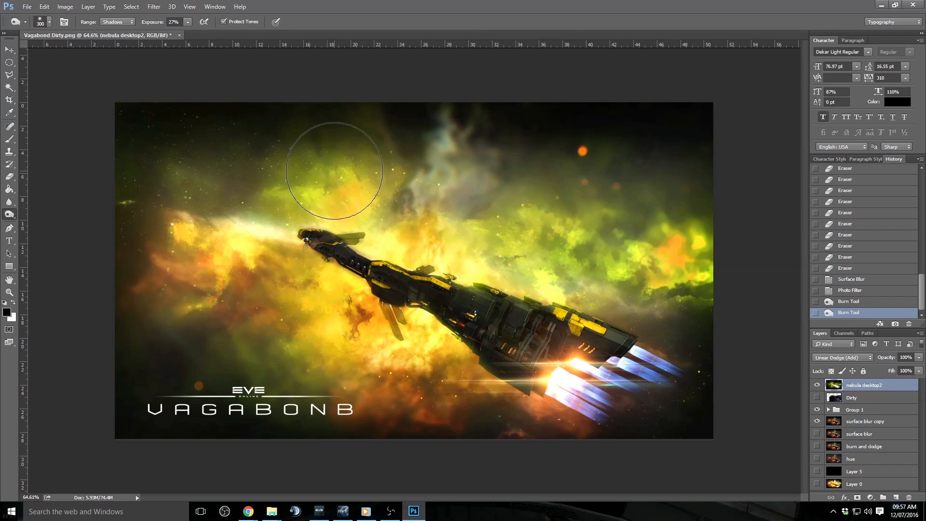
mouse_move(369, 97)
mouse_down()
mouse_move(249, 82)
mouse_move(91, 135)
mouse_move(660, 124)
mouse_move(718, 106)
mouse_up()
mouse_move(717, 106)
mouse_down()
mouse_move(653, 82)
mouse_move(738, 285)
mouse_up()
drag(731, 165, 738, 413)
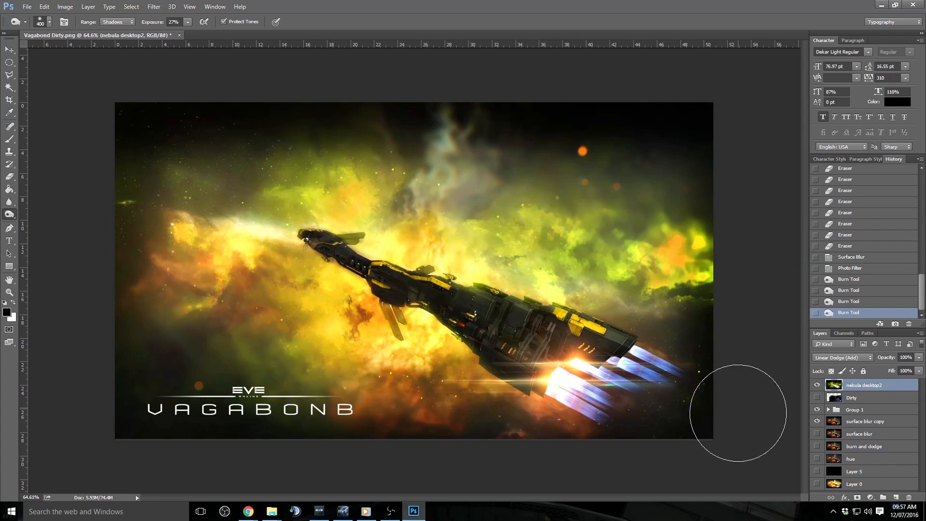
drag(762, 302, 743, 384)
Step: Reduce the burn brush to 200 px and darken the nebula's lower-right corner and adjoining bottom edge
key([)
key([)
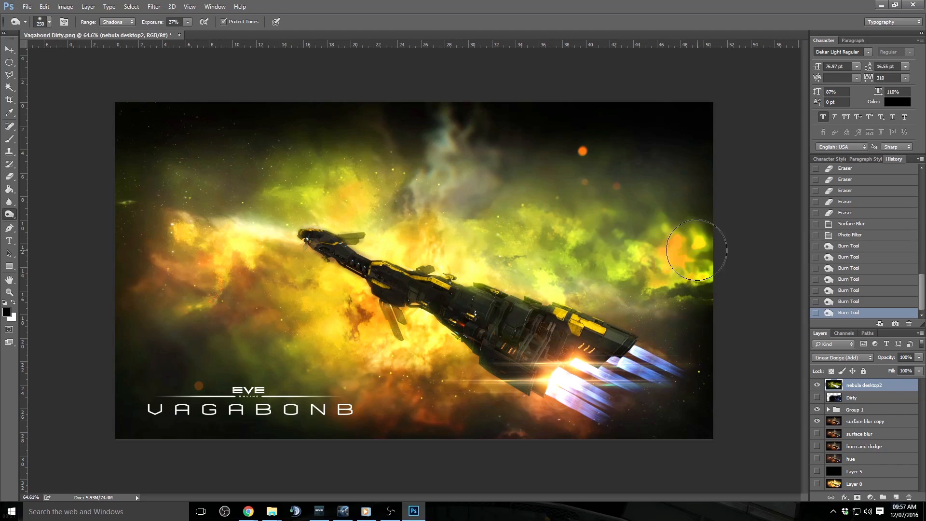
key([)
drag(718, 346, 691, 442)
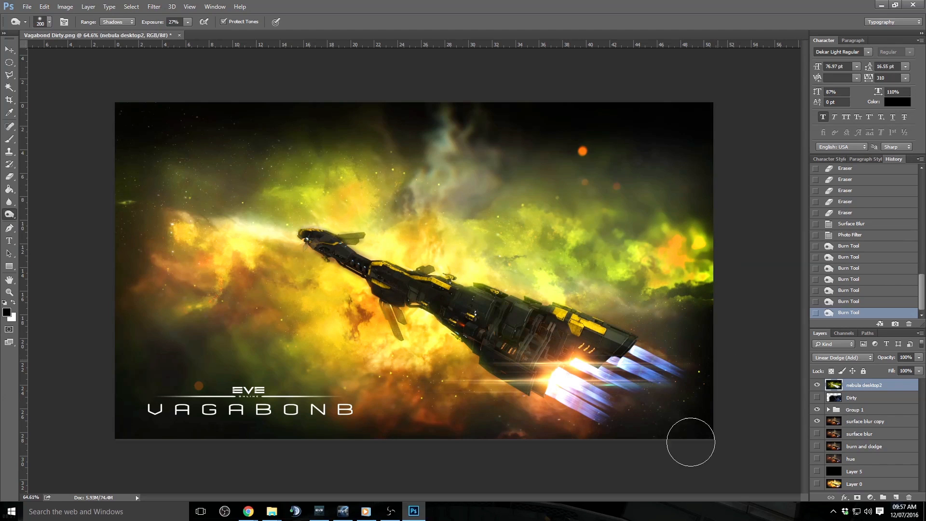
mouse_move(718, 364)
mouse_down()
mouse_move(704, 392)
mouse_move(711, 434)
mouse_move(477, 447)
mouse_up()
Step: Enlarge the burn brush to 300 px and darken the nebula around the title and up the left edge
key(])
key(])
mouse_move(243, 447)
mouse_down()
mouse_move(55, 426)
mouse_move(313, 469)
mouse_up()
mouse_move(299, 465)
mouse_down()
mouse_move(87, 343)
mouse_move(199, 412)
mouse_up()
mouse_move(331, 442)
mouse_down()
mouse_move(161, 407)
mouse_move(327, 433)
mouse_move(159, 426)
mouse_move(352, 434)
mouse_move(208, 439)
mouse_move(277, 407)
mouse_move(119, 229)
mouse_move(123, 173)
mouse_up()
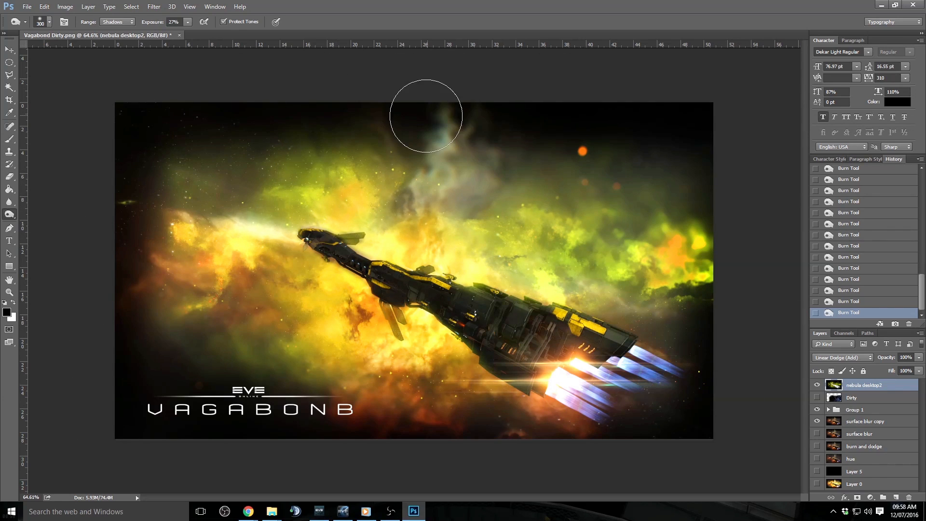
Step: Raise the burn exposure to 56% and enlarge the brush to 400 px
key(bracketleft)
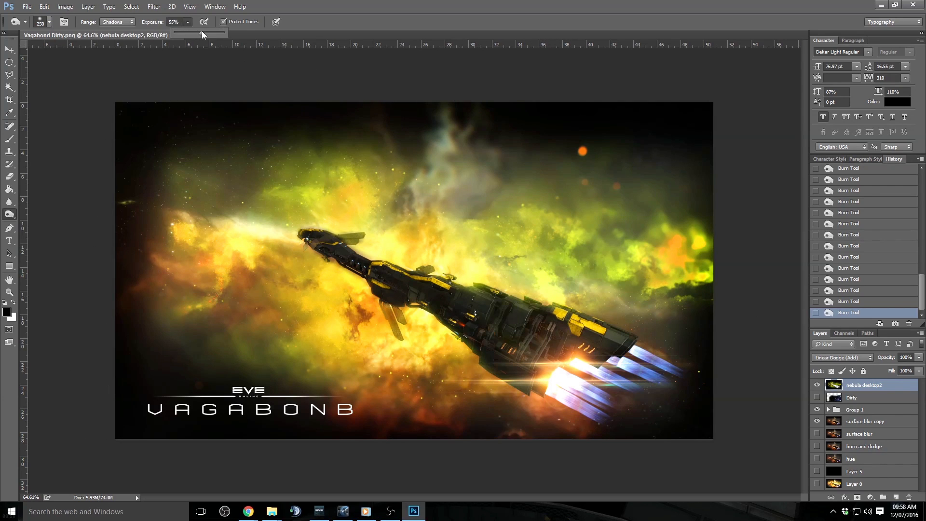
drag(201, 30, 203, 31)
key(bracketright)
key(bracketright)
key(bracketright)
key(bracketright)
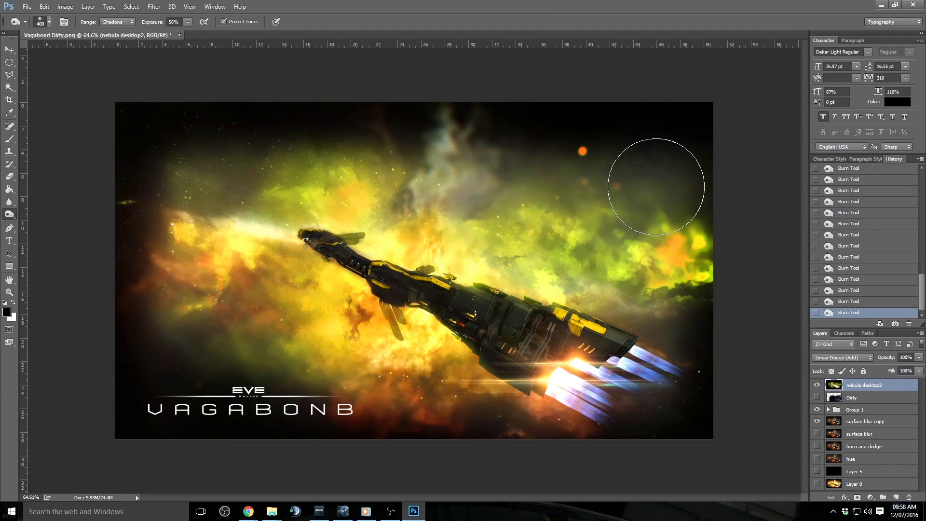
Step: Hide the working layers and view the reference wallpaper on Layer 0 alone for comparison, and hide it again
click(9, 292)
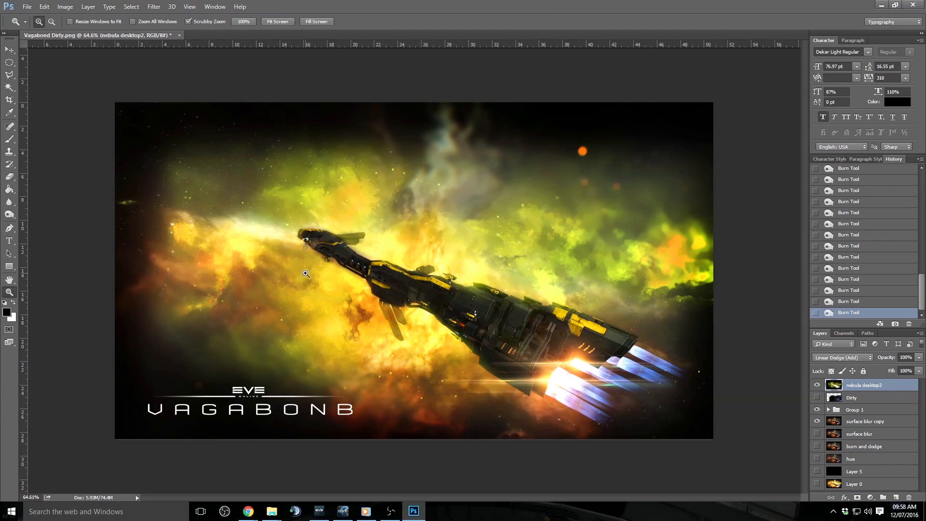
right_click(302, 270)
click(322, 280)
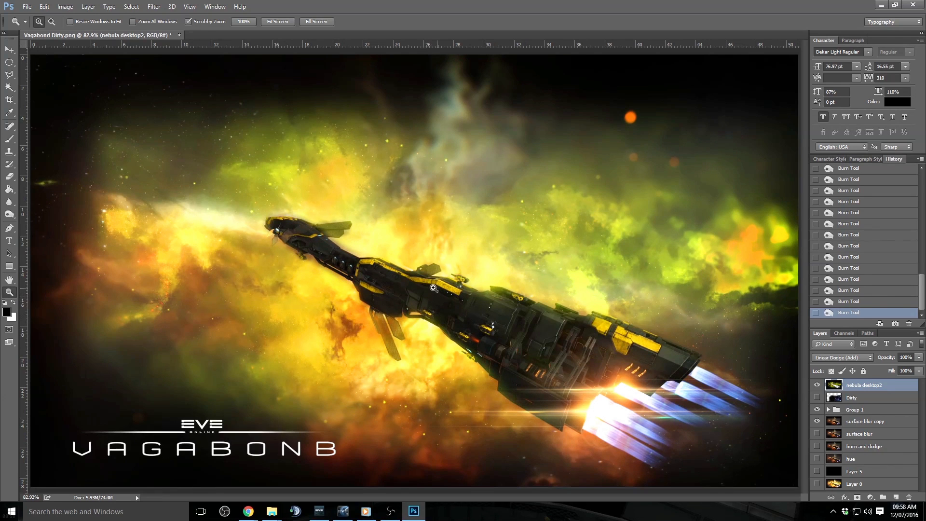
drag(433, 288, 428, 288)
drag(817, 385, 817, 421)
click(817, 484)
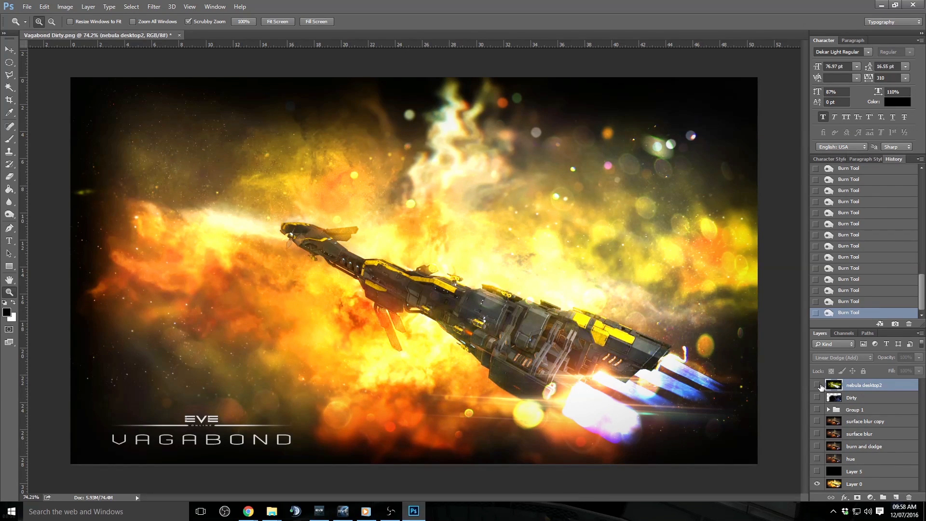
click(817, 484)
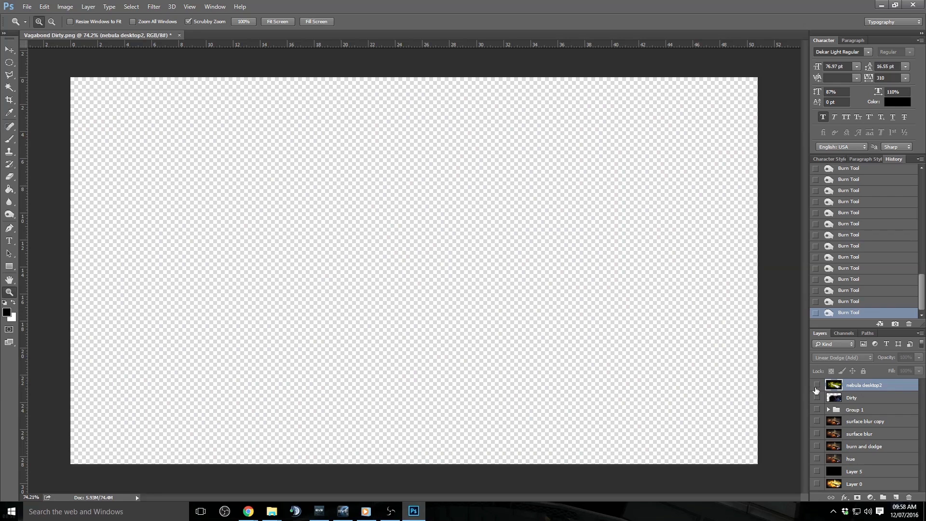
Step: Make nebula desktop2, Group 1, surface blur copy and the Dirty overlay visible together
click(816, 385)
click(817, 410)
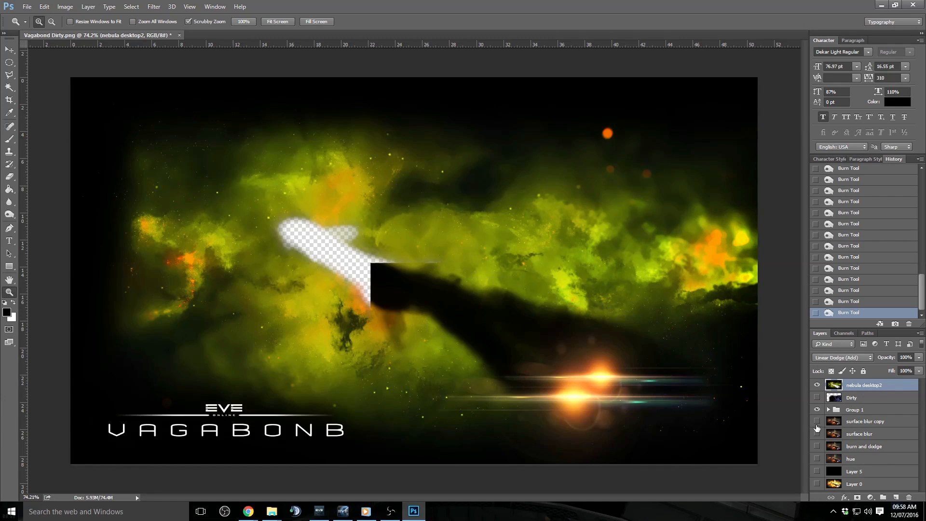
click(817, 421)
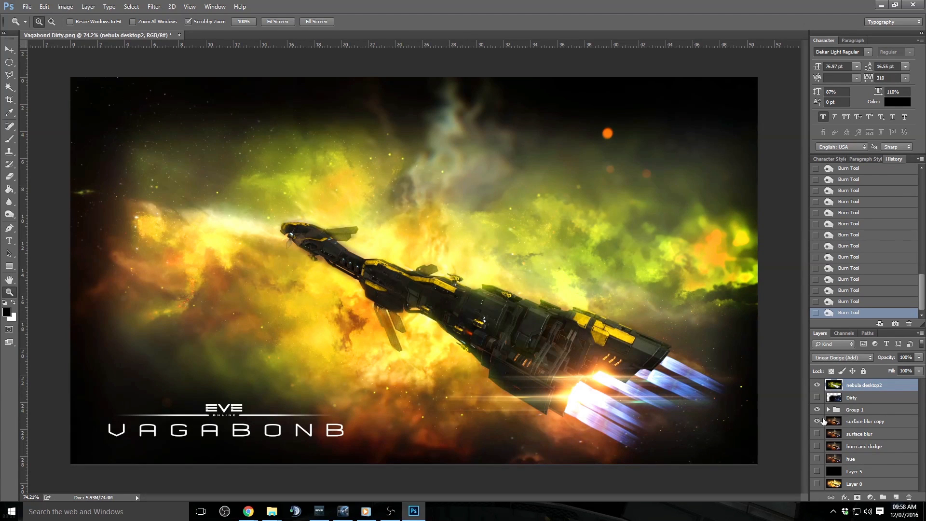
click(817, 397)
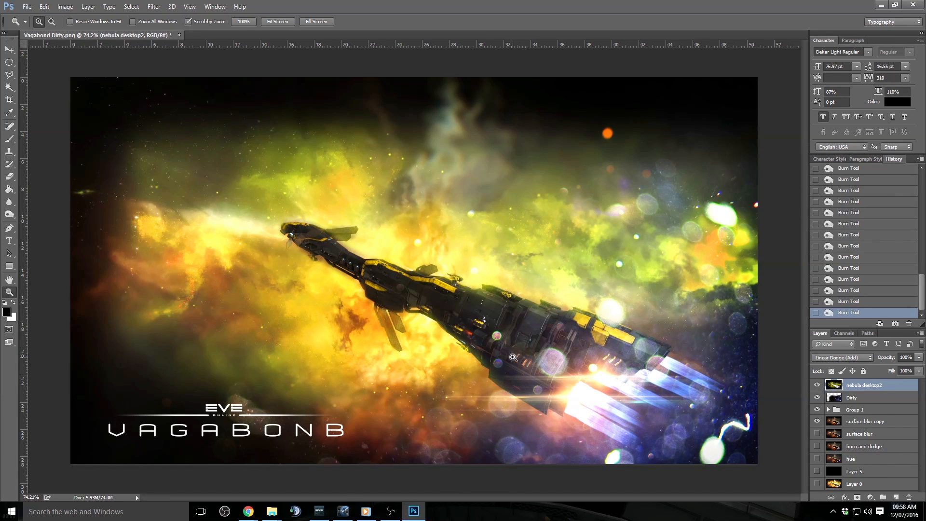
Step: Apply Brightness/Contrast to nebula desktop2 with contrast 30, and make the Dirty layer active
click(44, 6)
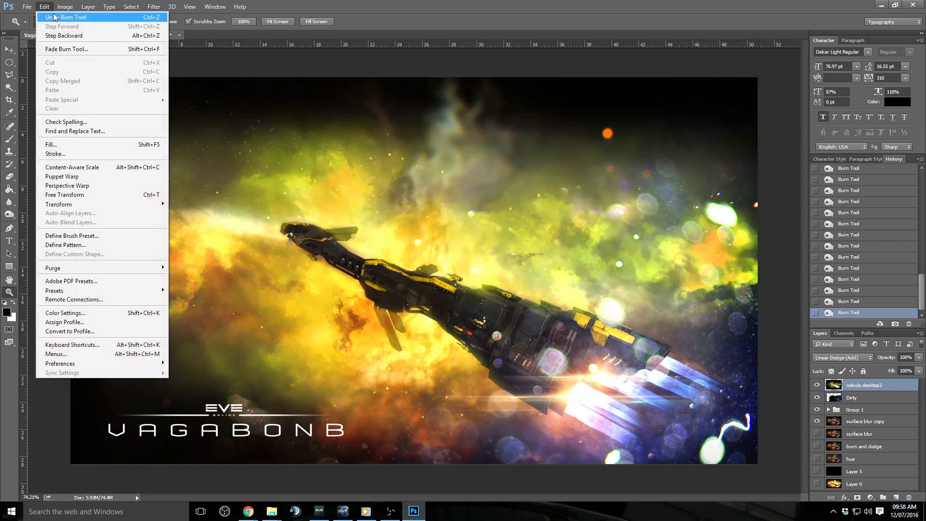
mouse_move(56, 8)
mouse_move(97, 31)
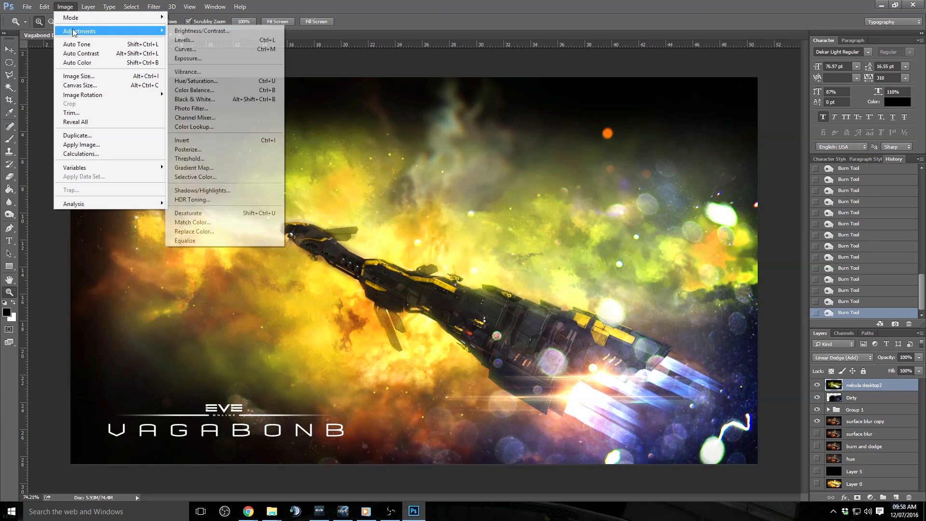
click(242, 31)
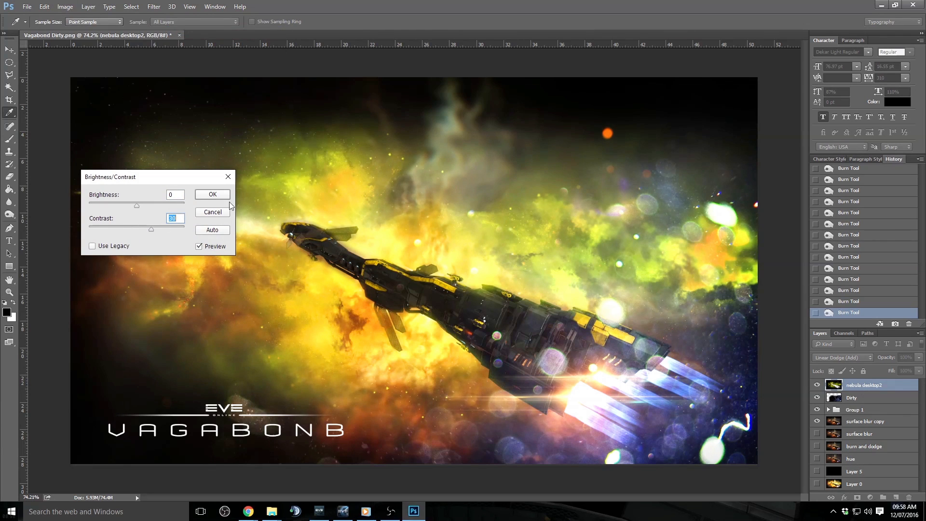
click(214, 195)
click(851, 397)
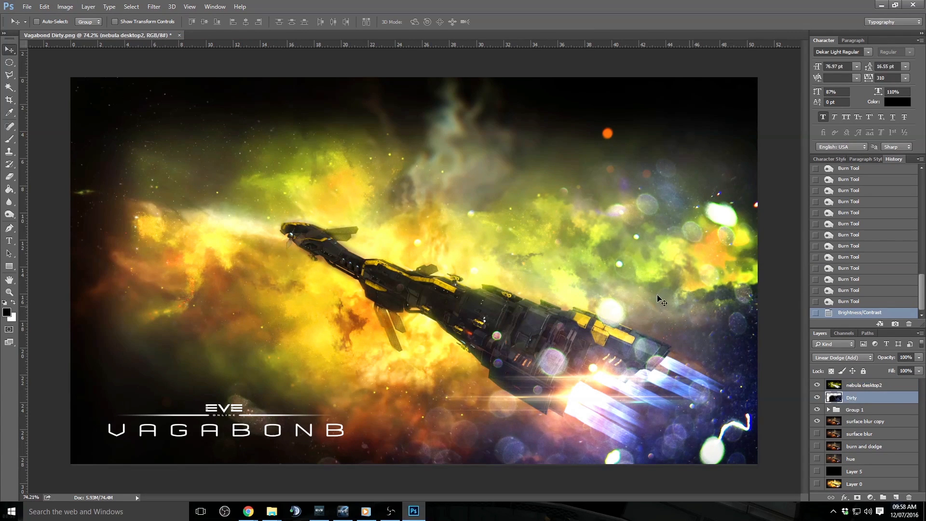
Step: Shift the Dirty overlay over the ship's engine area and place its layer above nebula desktop2 at the top of the stack
drag(483, 239, 511, 247)
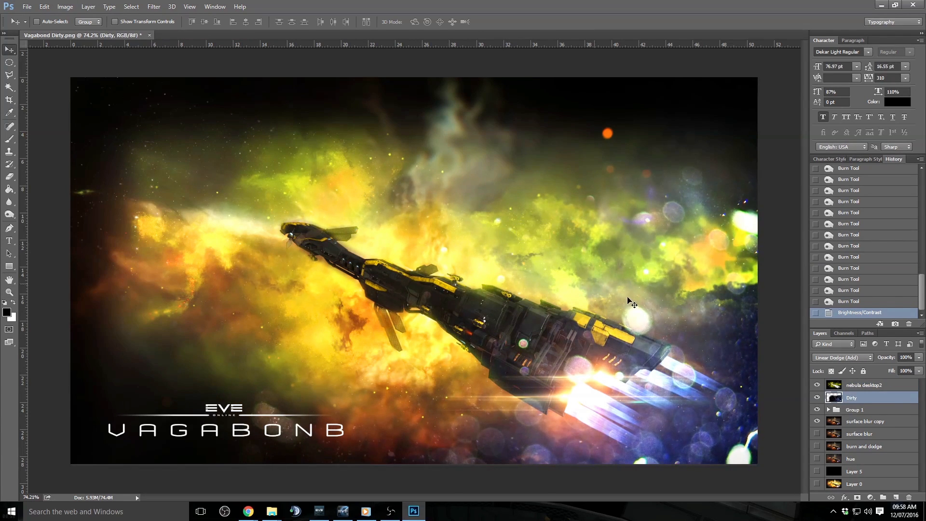
drag(887, 400, 886, 385)
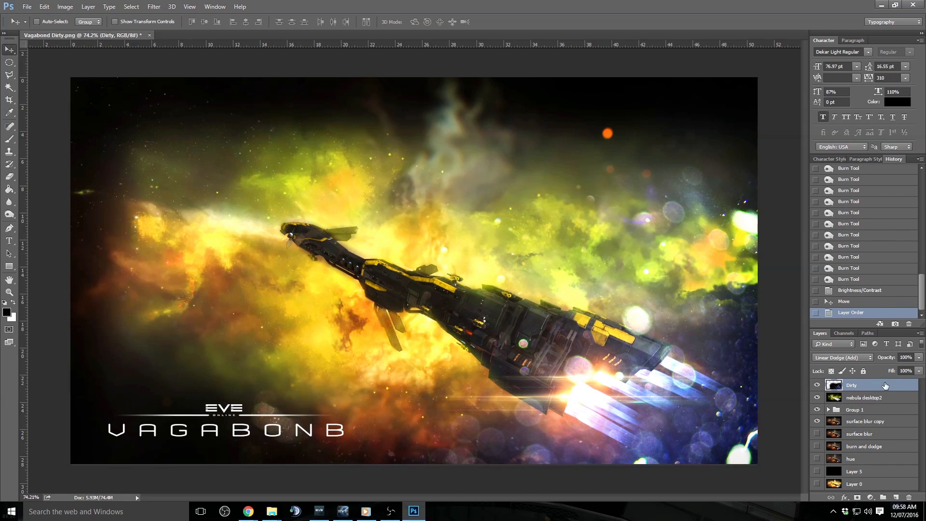
mouse_move(579, 309)
mouse_down()
mouse_move(587, 313)
mouse_move(579, 295)
mouse_move(580, 305)
mouse_up()
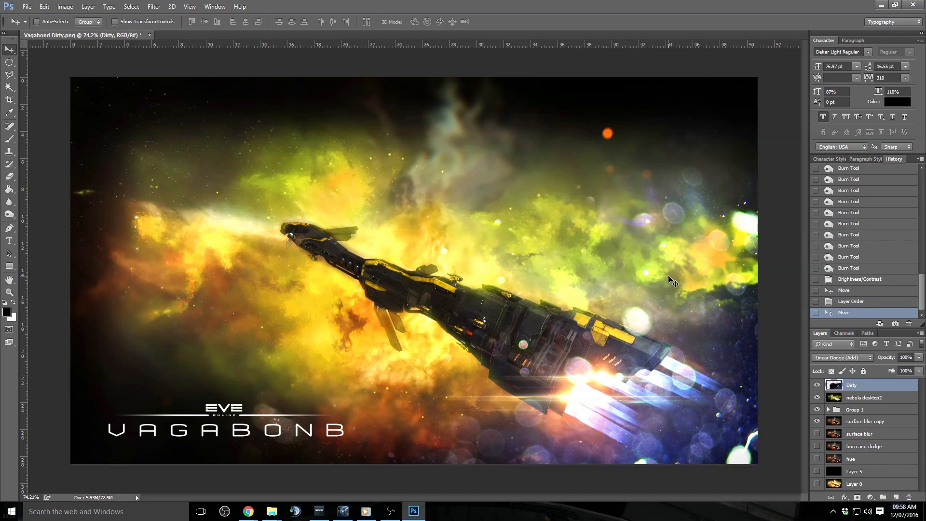
Step: Scale the Dirty overlay down and reposition its light spots around the engine flames in the lower-right part of the image
key(ctrl+t)
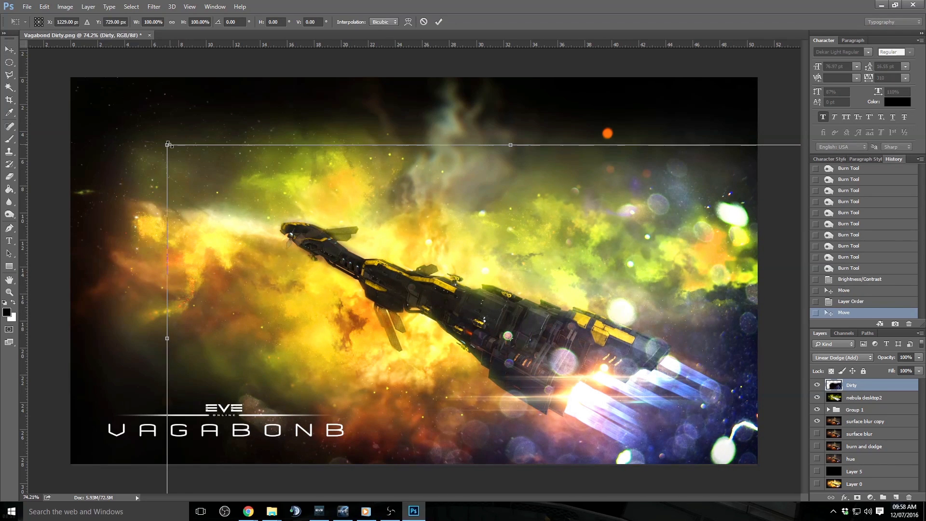
drag(169, 144, 292, 216)
drag(426, 264, 424, 241)
key(Return)
drag(616, 275, 616, 270)
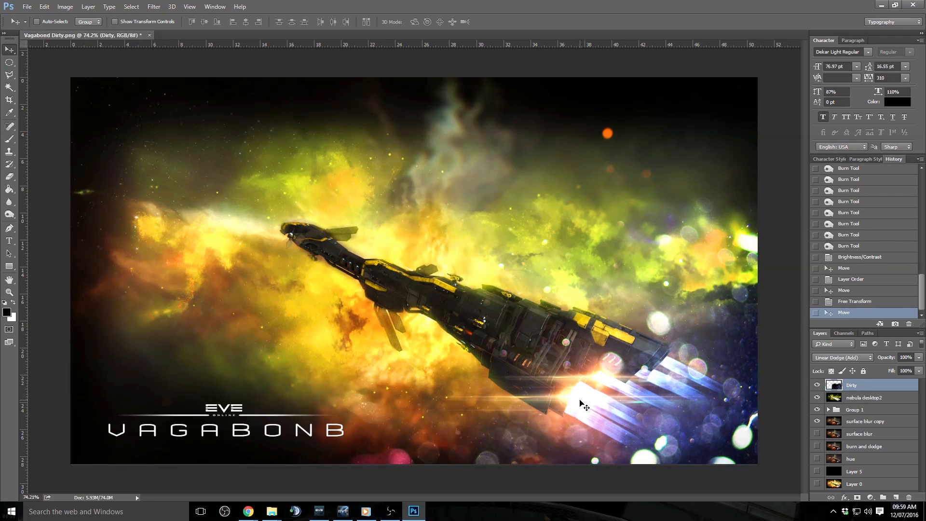
drag(743, 369, 743, 360)
mouse_move(665, 371)
mouse_down()
mouse_move(633, 411)
mouse_move(685, 368)
mouse_move(669, 372)
mouse_up()
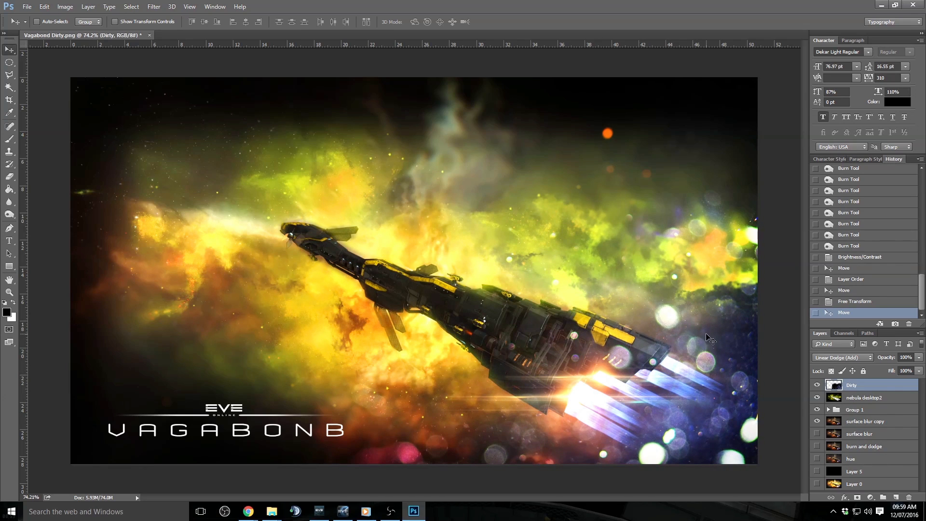
drag(697, 324, 696, 338)
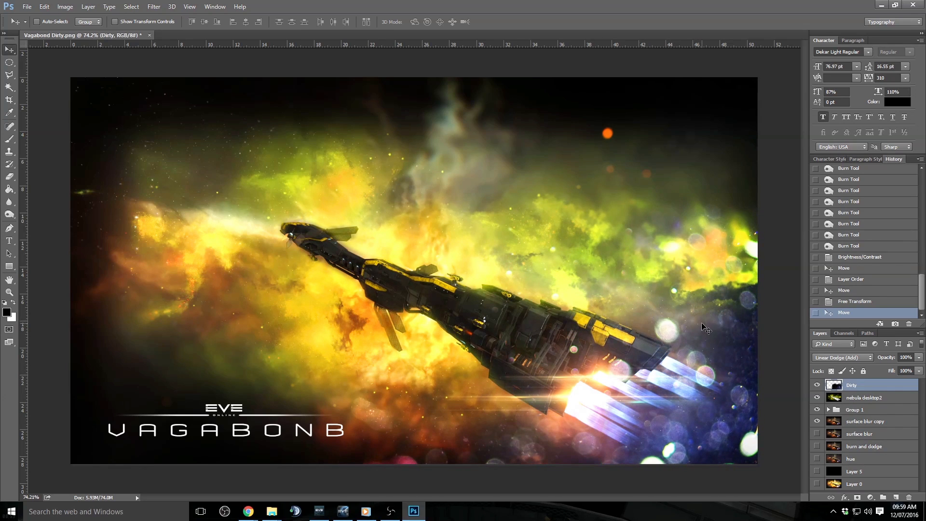
Step: Recolour the Dirty overlay with Hue/Saturation, setting the hue to -125 for a green tint
click(44, 7)
mouse_move(66, 7)
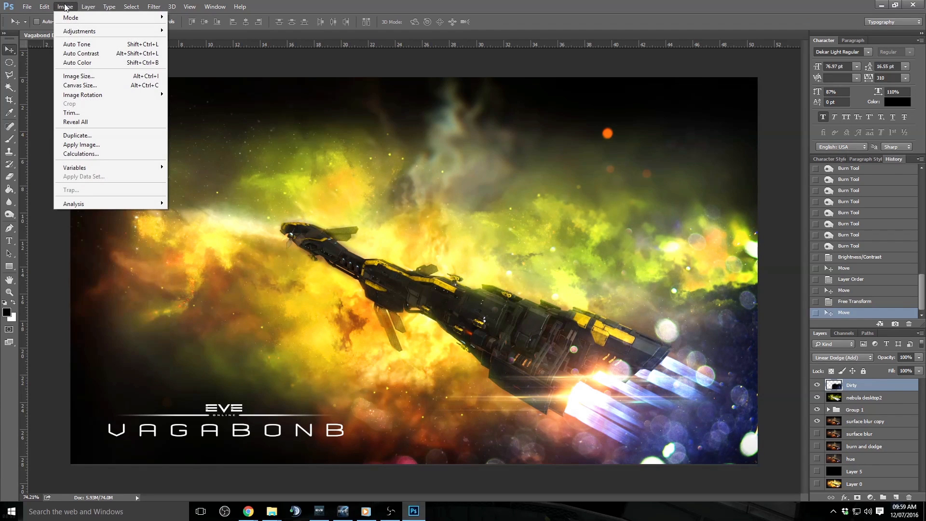
mouse_move(80, 31)
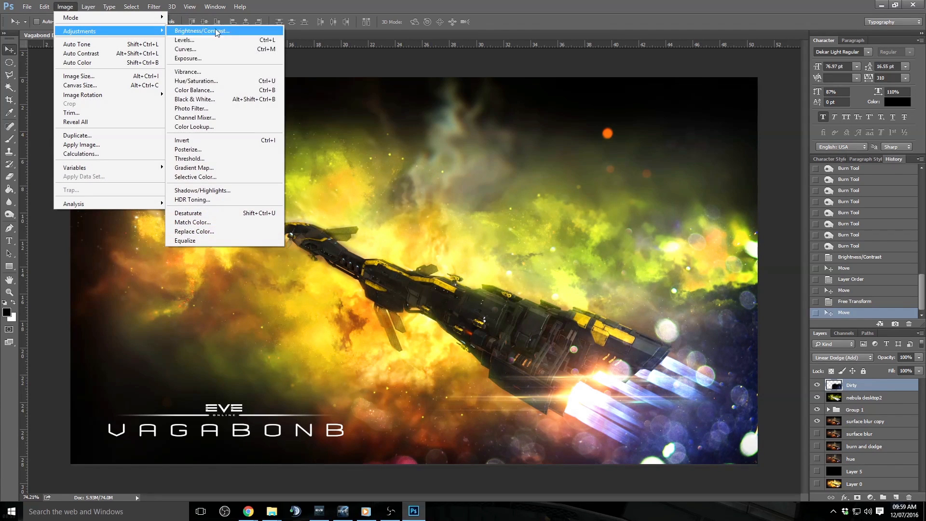
click(239, 80)
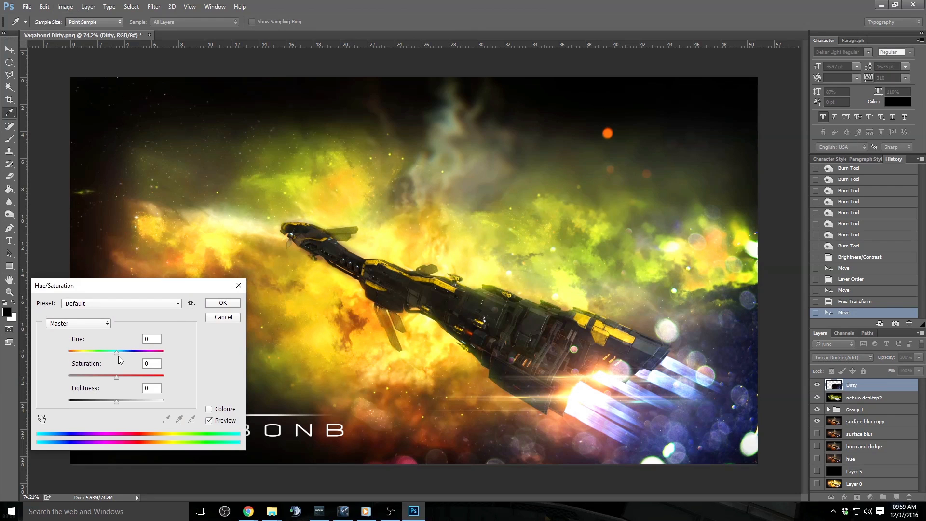
drag(115, 356, 78, 359)
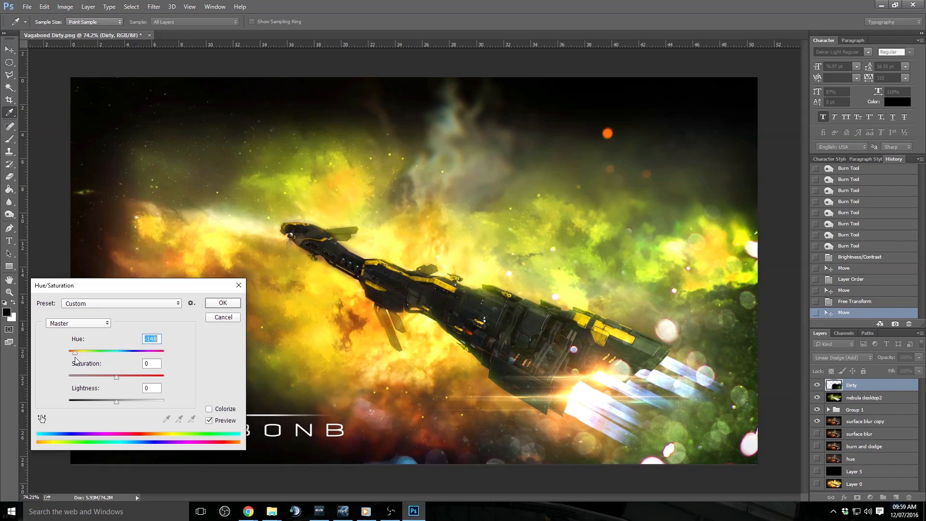
mouse_move(76, 359)
mouse_down()
mouse_move(183, 346)
mouse_move(80, 354)
mouse_up()
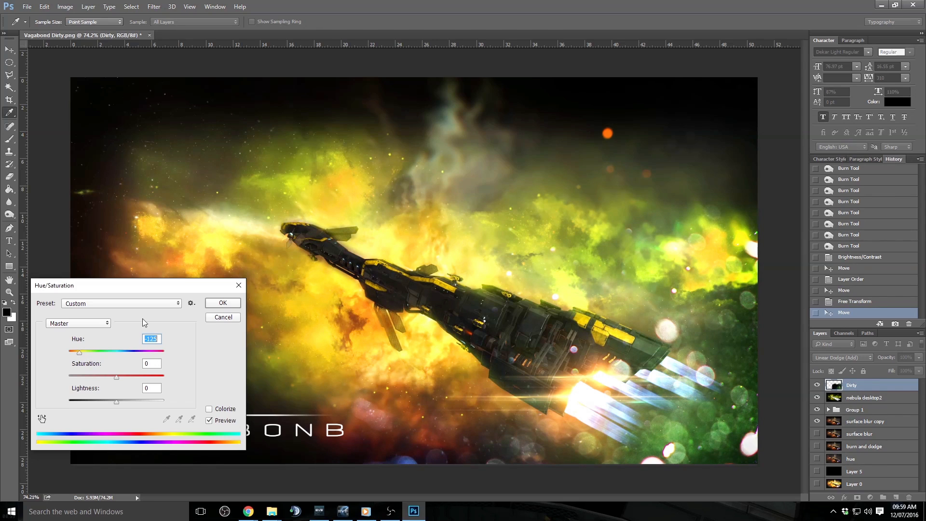
click(222, 303)
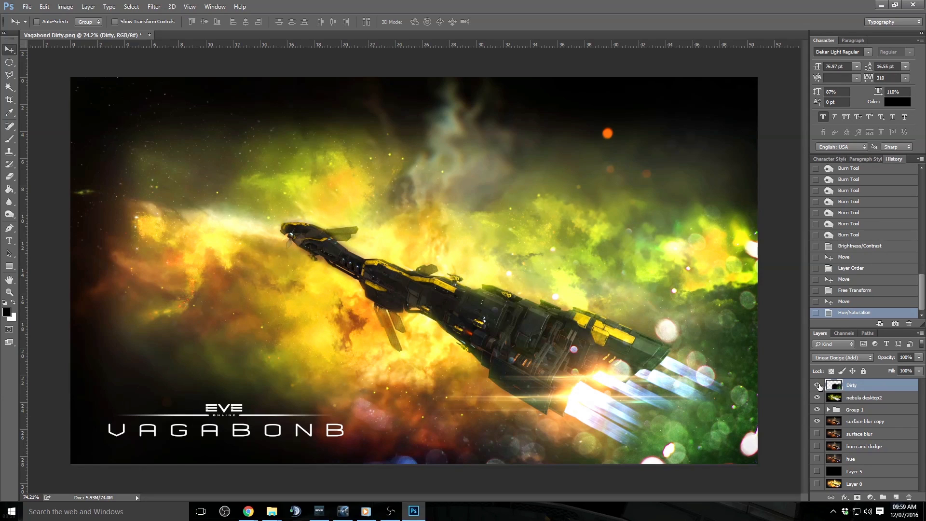
Step: Group the Dirty layer together with nebula desktop2, Group 1 and surface blur copy, and collapse the group
mouse_move(817, 385)
mouse_down()
mouse_move(823, 422)
mouse_move(817, 385)
mouse_up()
key(ctrl+g)
drag(863, 410, 871, 425)
click(828, 385)
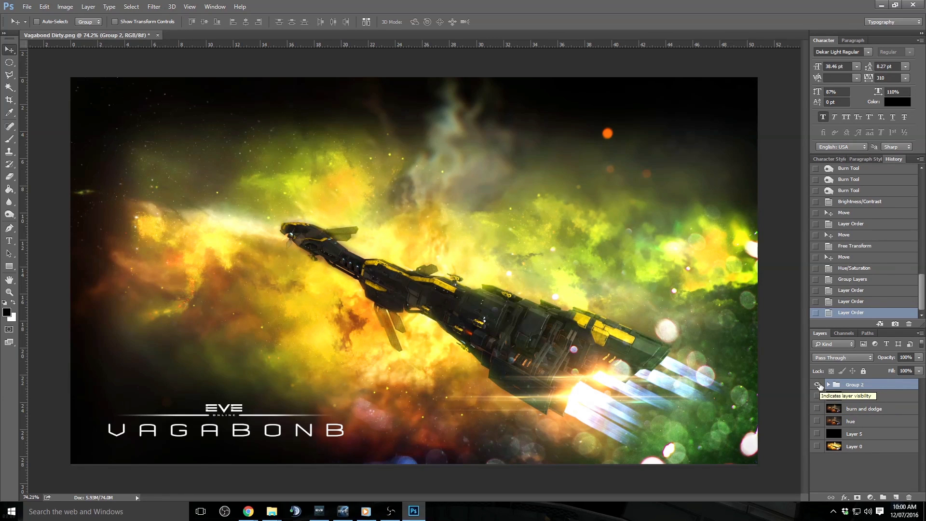
Step: Hide Group 2, review the hue, burn and dodge and surface blur stages in turn, and show the full composition again
click(817, 384)
click(817, 421)
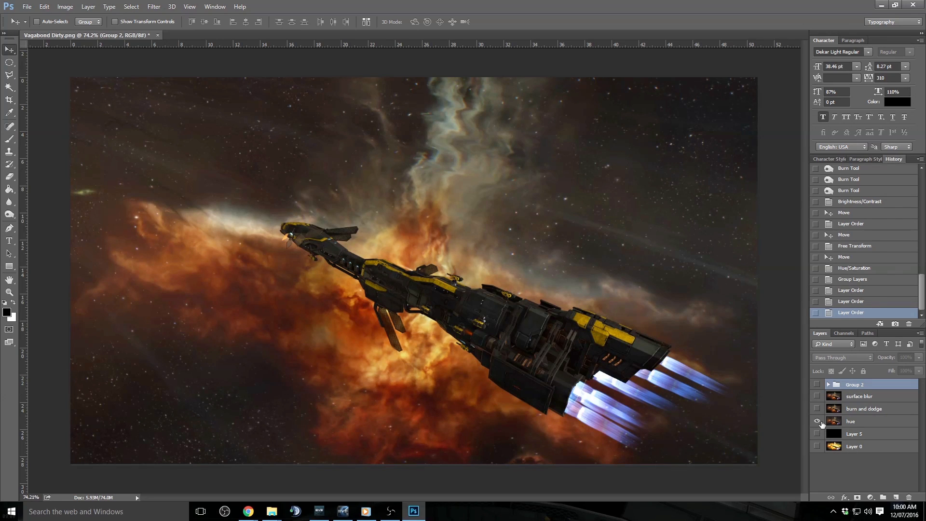
click(865, 422)
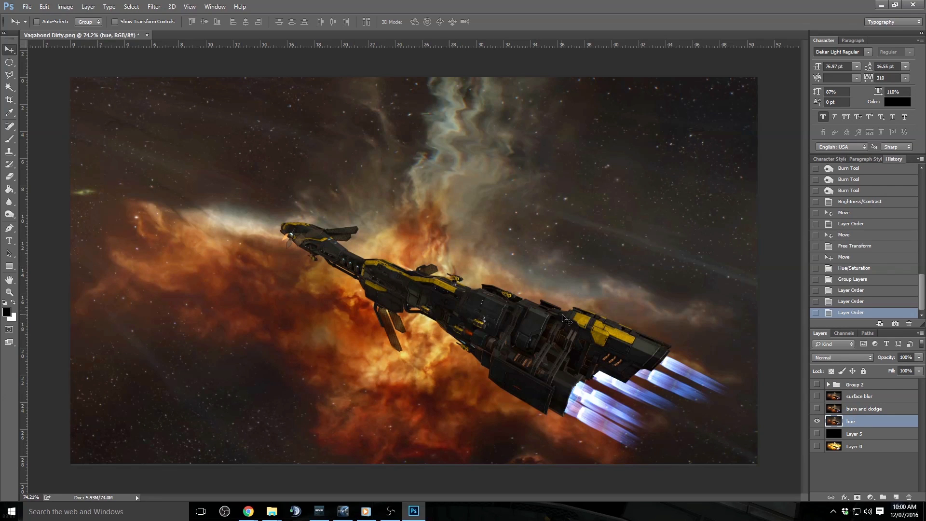
click(816, 409)
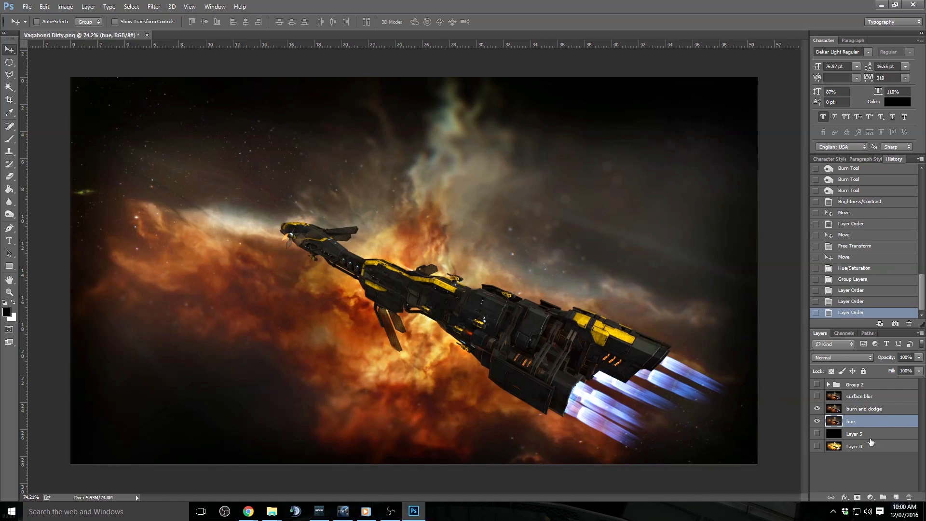
click(818, 384)
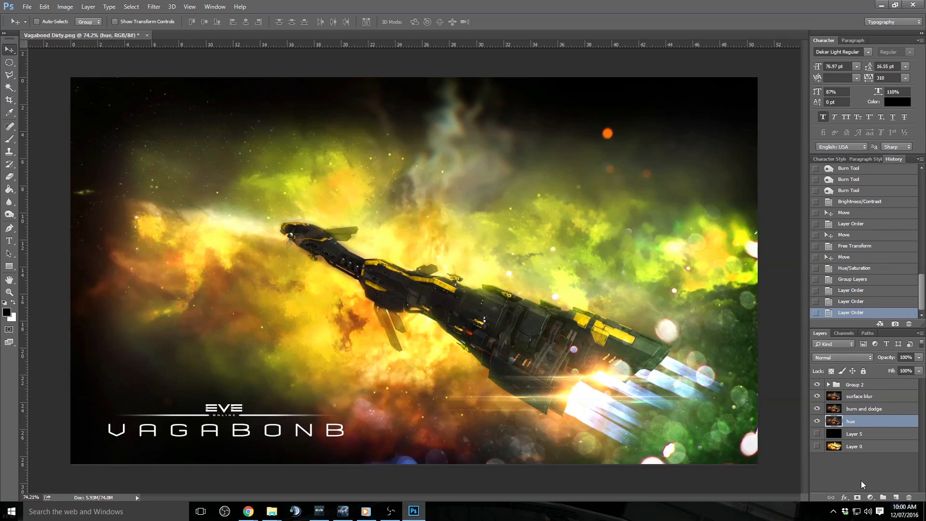